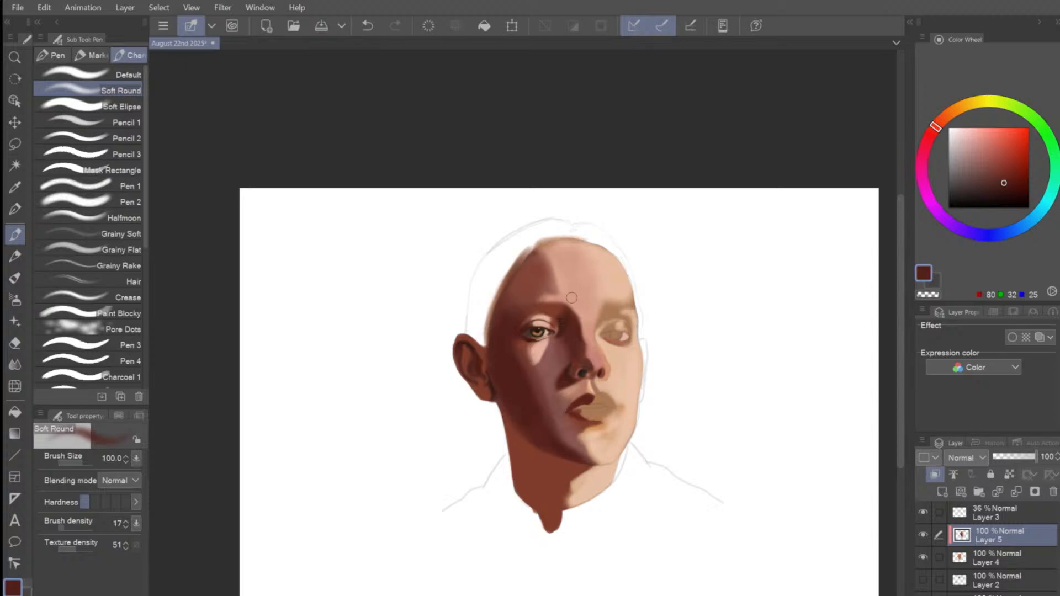
# Glaze an orange-brown (RGB 118, 71, 41) along the shadowed jaw and outer cheek with the Soft Round brush at size 150.
pyautogui.click(950, 114)
pyautogui.click(1002, 170)
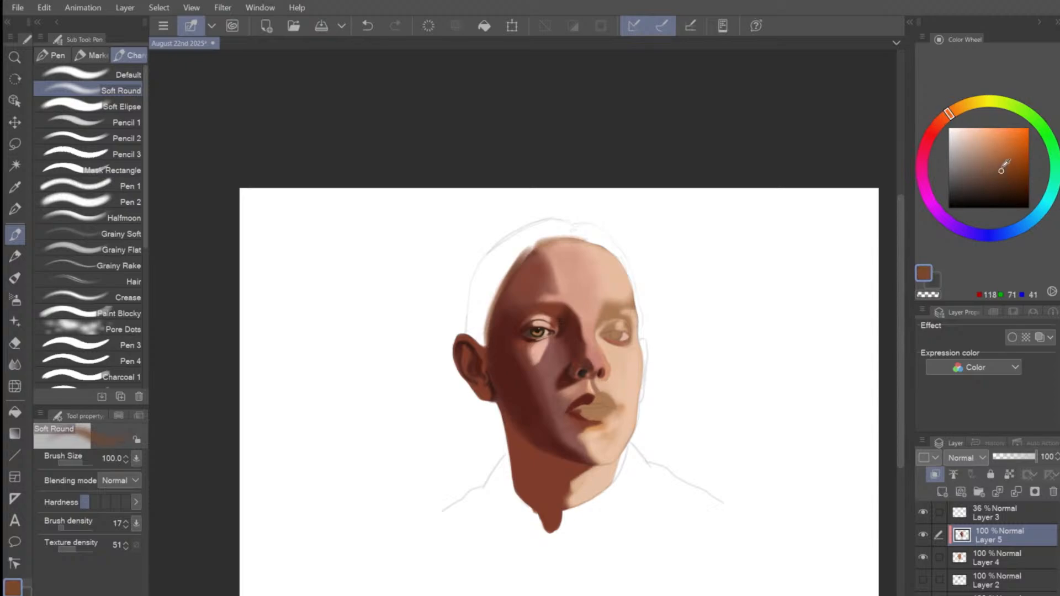
pyautogui.press(']')
pyautogui.press(']')
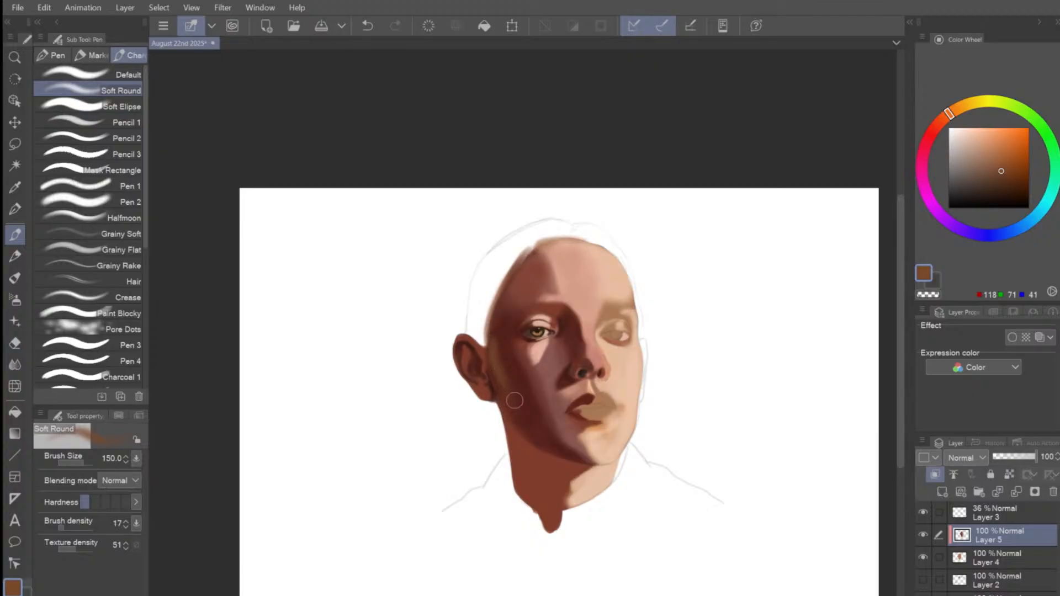
pyautogui.press('[')
pyautogui.press('[')
pyautogui.press(']')
pyautogui.press(']')
pyautogui.press('[')
pyautogui.press(']')
# Work a redder, darker brown (RGB 90, 49, 34) into the shadowed cheek, enlarge the brush to 200 and undo the last stroke.
pyautogui.click(947, 115)
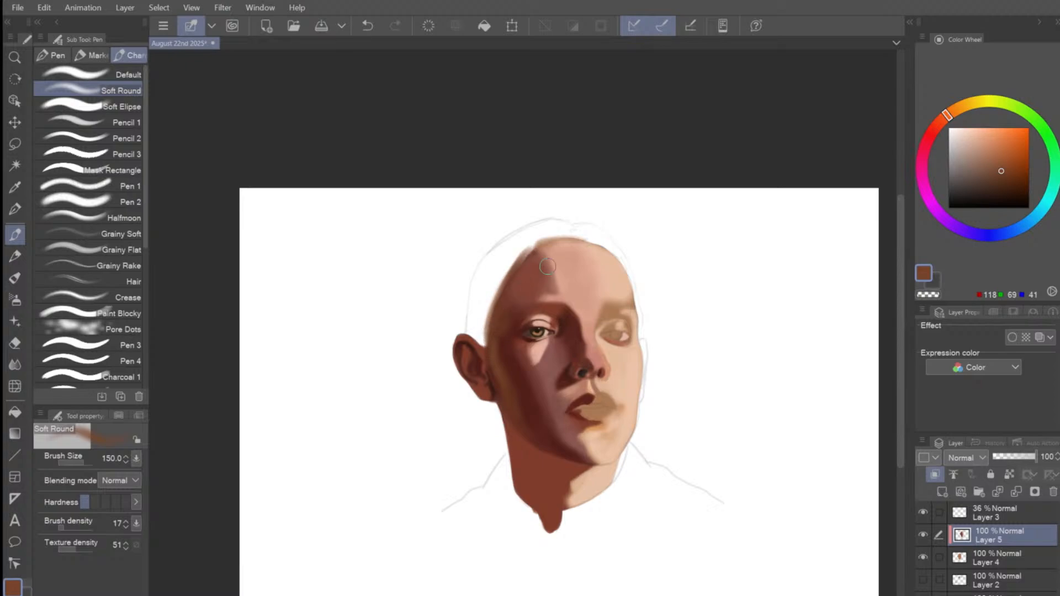
pyautogui.moveTo(948, 115); pyautogui.dragTo(942, 119)
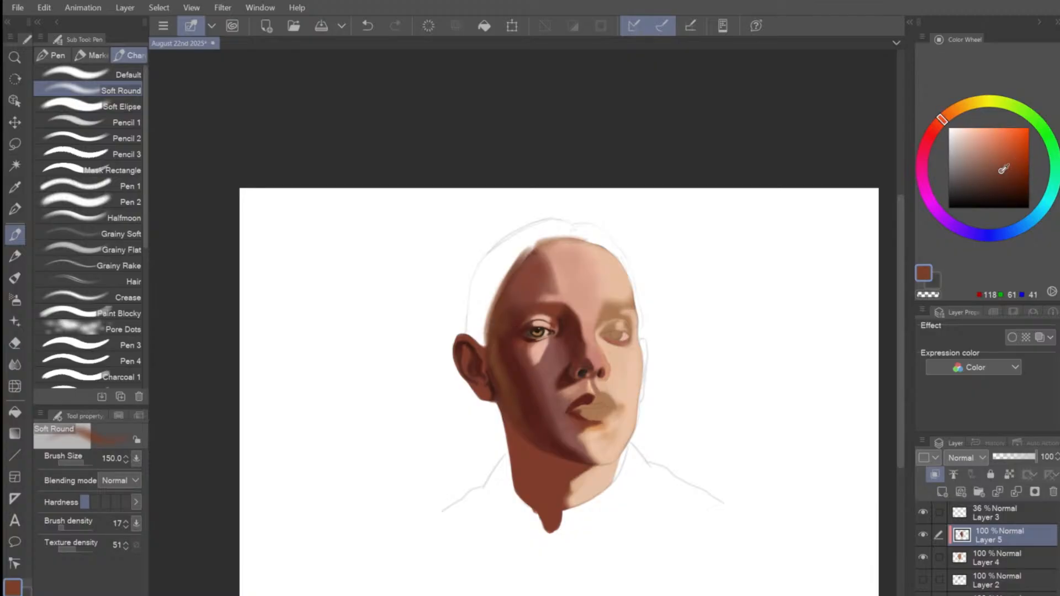
pyautogui.moveTo(1002, 171); pyautogui.dragTo(998, 180)
pyautogui.moveTo(503, 342)
pyautogui.mouseDown()
pyautogui.moveTo(502, 364)
pyautogui.moveTo(505, 334)
pyautogui.moveTo(526, 411)
pyautogui.mouseUp()
pyautogui.press(']')
pyautogui.press(']')
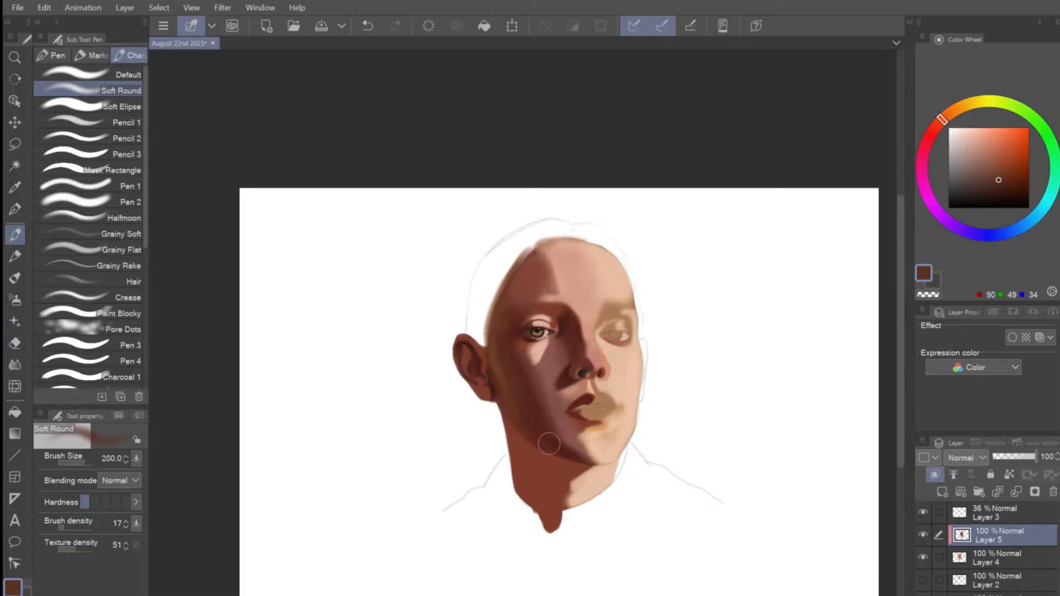
pyautogui.hotkey('ctrl', 'z')
# Sample the shadowed cheek, adjust to deep red-brown (RGB 83, 30, 25) and darken the forehead shadow with brush sizes 250 and 200.
pyautogui.press('i')
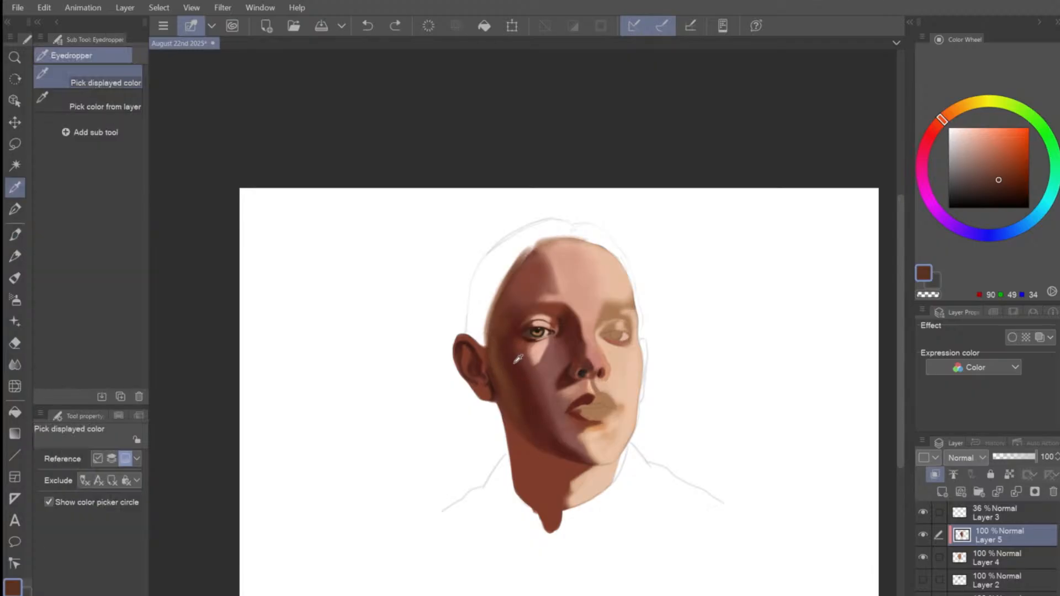
pyautogui.click(518, 359)
pyautogui.press('p')
pyautogui.click(1007, 179)
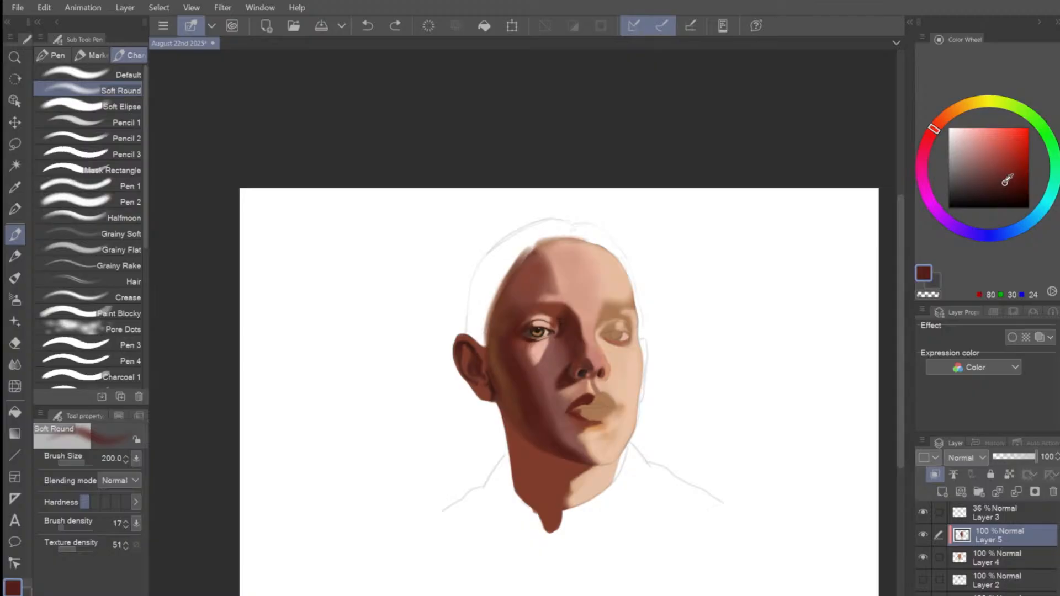
pyautogui.click(1005, 182)
pyautogui.press('[')
pyautogui.press(']')
pyautogui.press(']')
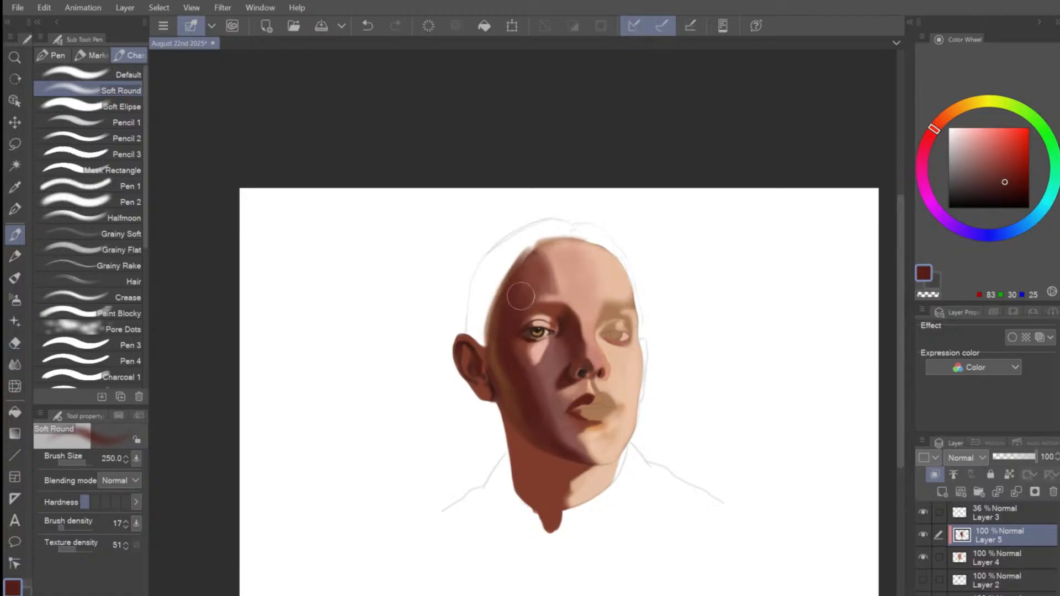
pyautogui.press('[')
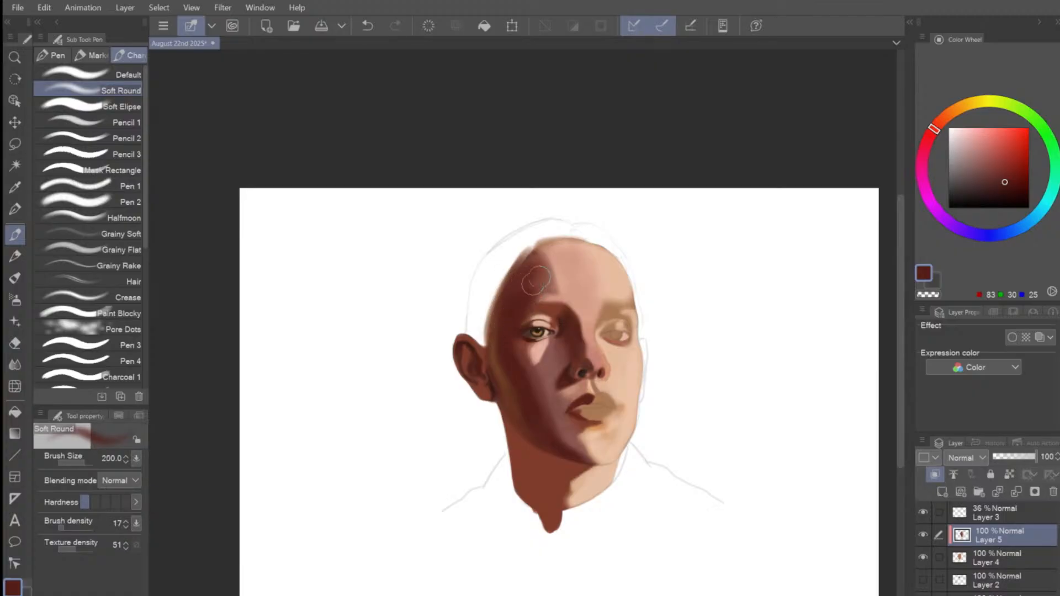
# Reduce the brush to 60 and blend the shadowed cheek beside the nose with tones sampled from the surrounding skin.
pyautogui.press('[')
pyautogui.press('[')
pyautogui.press('[')
pyautogui.press('[')
pyautogui.press('[')
pyautogui.press('[')
pyautogui.press('[')
pyautogui.press('[')
pyautogui.keyDown('alt'); pyautogui.click(553, 375); pyautogui.keyUp('alt')
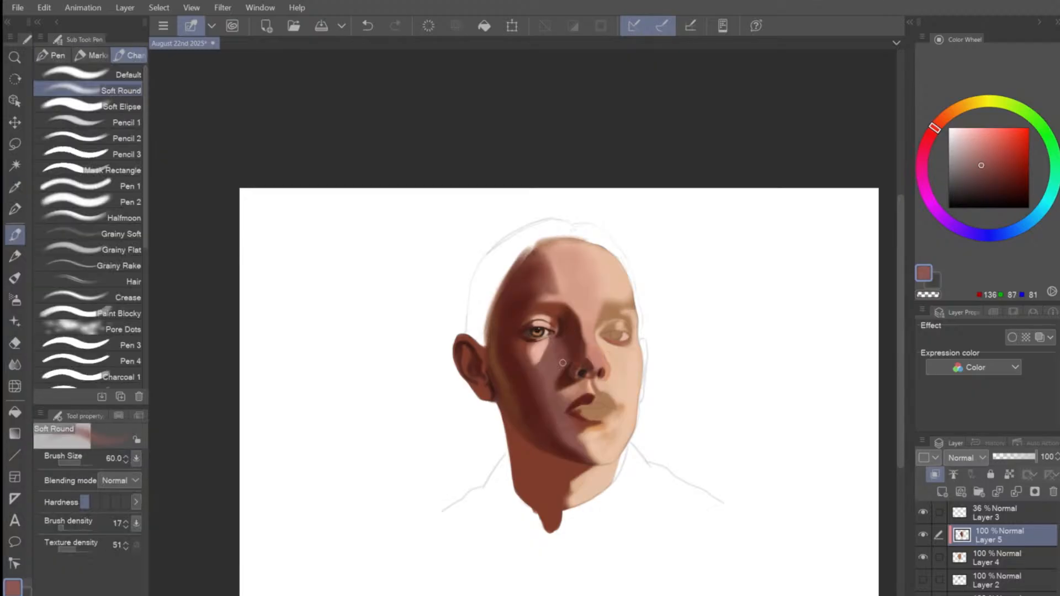
pyautogui.keyDown('alt'); pyautogui.click(566, 383); pyautogui.keyUp('alt')
pyautogui.keyDown('alt'); pyautogui.click(544, 365); pyautogui.keyUp('alt')
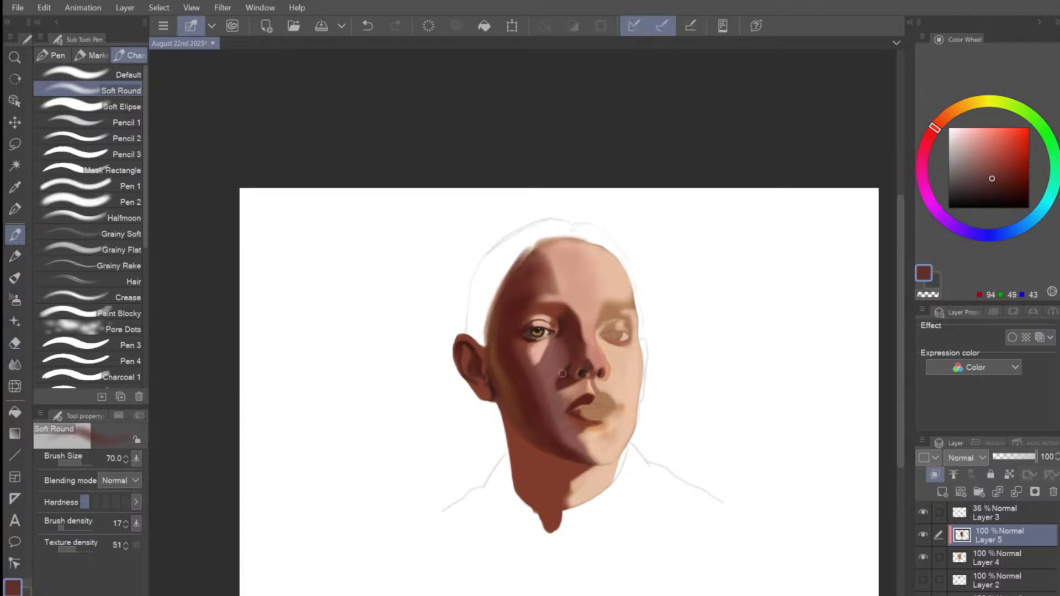
# Blend the inner shadowed cheek with a sampled muted red at brush size 120, darkening the colour to RGB 102, 55, 49.
pyautogui.press(']')
pyautogui.keyDown('alt'); pyautogui.click(552, 377); pyautogui.keyUp('alt')
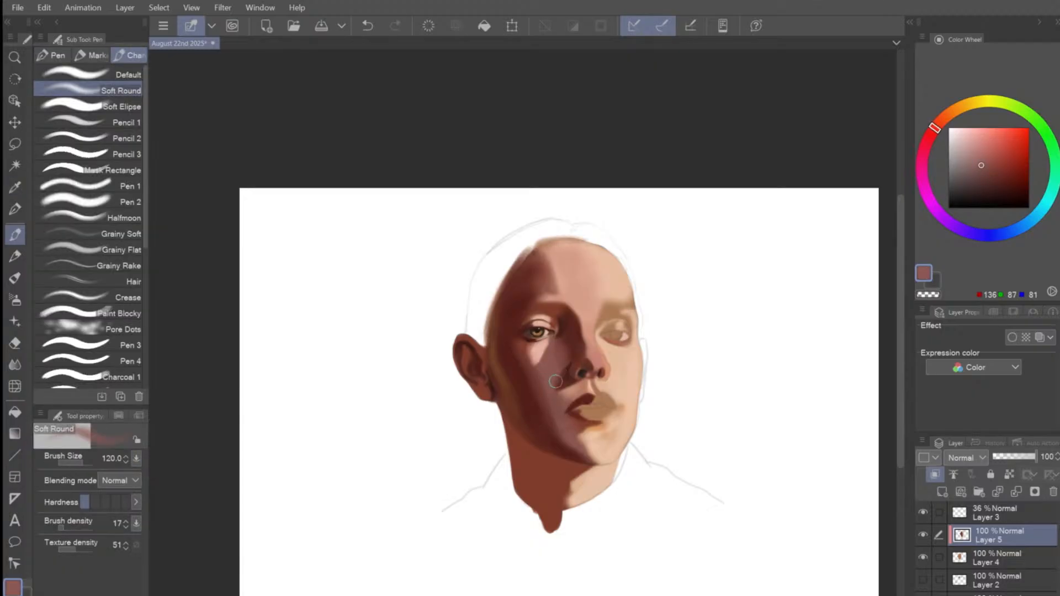
pyautogui.click(990, 176)
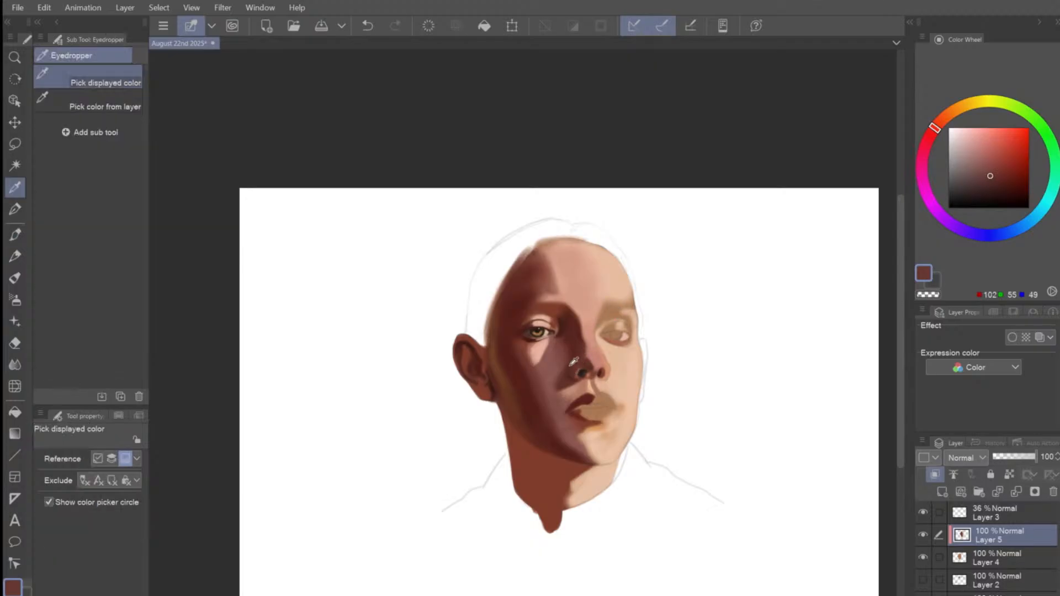
# Refine the shadow around the nose wing and tip with a sampled dark brown (RGB 81, 45, 39) at brush size 30.
pyautogui.keyDown('alt'); pyautogui.click(569, 366); pyautogui.keyUp('alt')
pyautogui.press('[')
pyautogui.press('[')
pyautogui.press('[')
pyautogui.press('[')
pyautogui.press('[')
pyautogui.press('[')
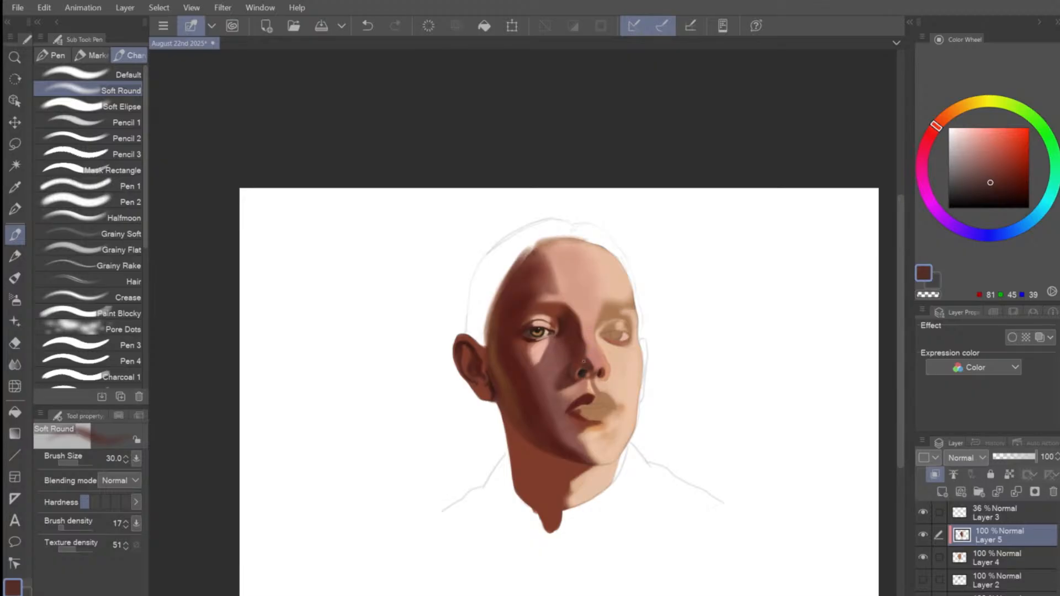
# Blend the shadowed skin between the nose and mouth corner with sampled muted tones, enlarging the brush from 30 to 150.
pyautogui.keyDown('alt'); pyautogui.click(569, 394); pyautogui.keyUp('alt')
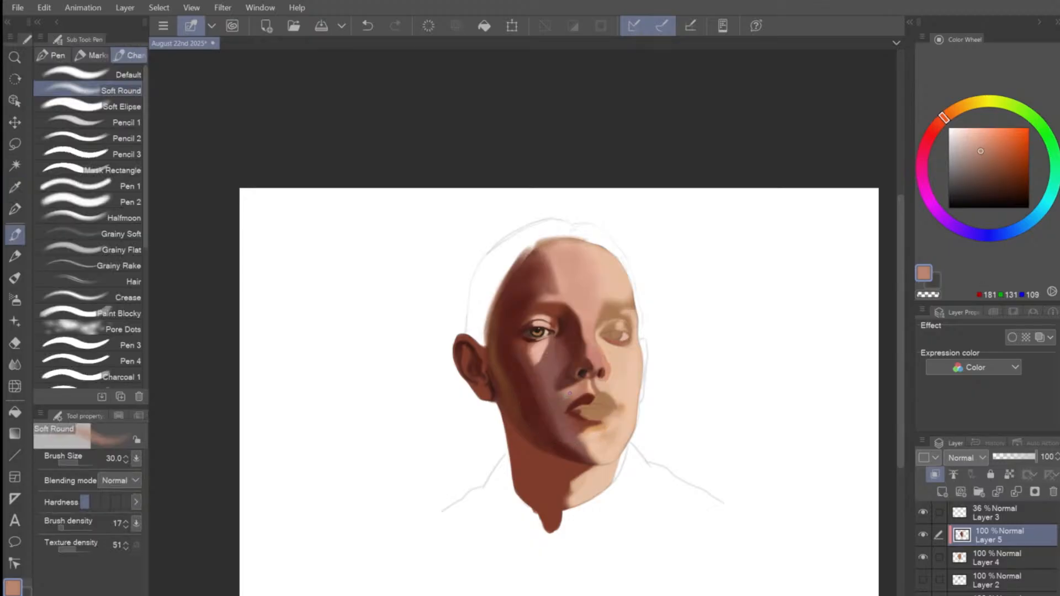
pyautogui.press(']')
pyautogui.press(']')
pyautogui.keyDown('alt'); pyautogui.click(557, 401); pyautogui.keyUp('alt')
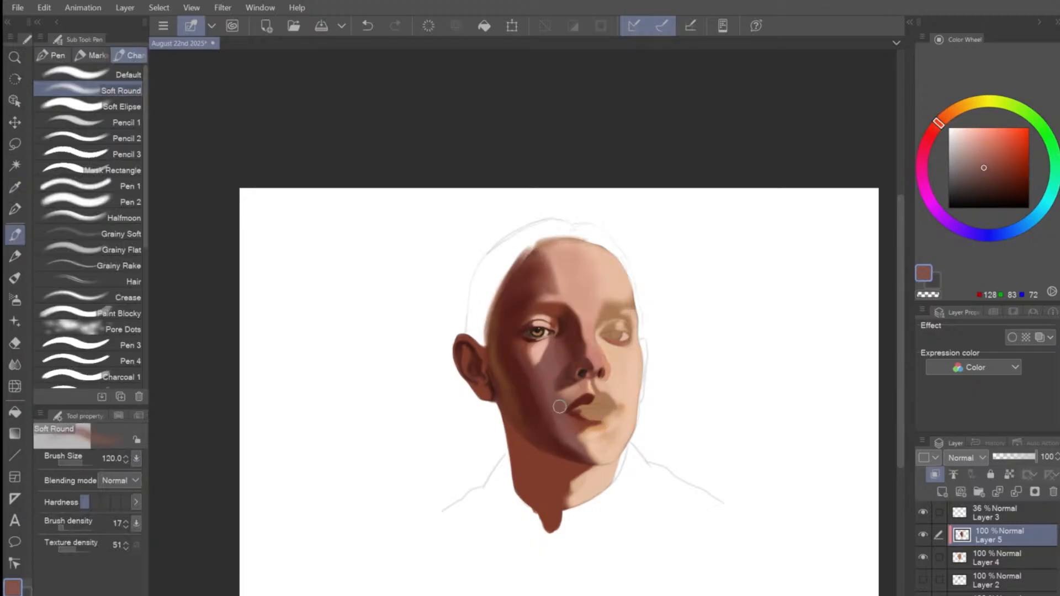
pyautogui.press(']')
pyautogui.press(']')
pyautogui.keyDown('alt'); pyautogui.click(561, 373); pyautogui.keyUp('alt')
pyautogui.press('[')
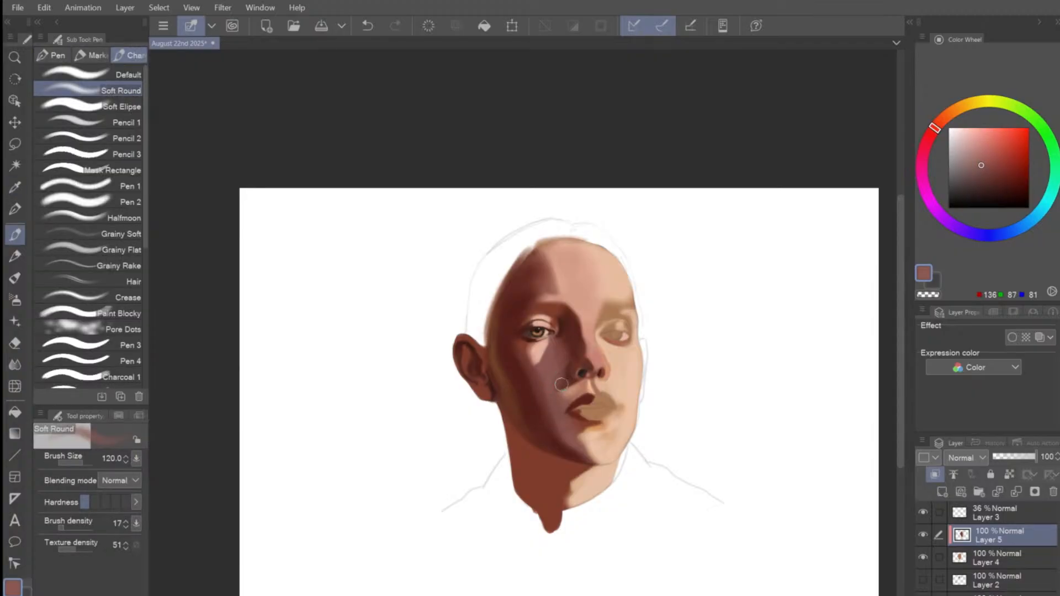
pyautogui.press(']')
# Reshape the nose shadow with a sampled reddish brown (RGB 103, 48, 35), reducing the brush to size 70.
pyautogui.moveTo(605, 370); pyautogui.dragTo(597, 380)
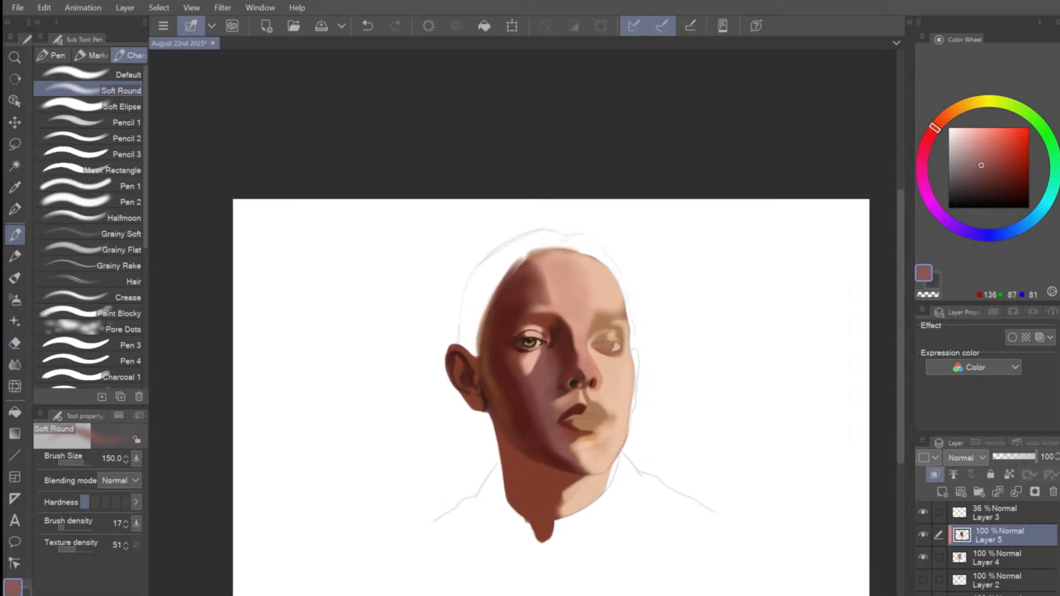
pyautogui.press('[')
pyautogui.keyDown('alt'); pyautogui.click(575, 370); pyautogui.keyUp('alt')
pyautogui.press('[')
pyautogui.press('[')
pyautogui.press('[')
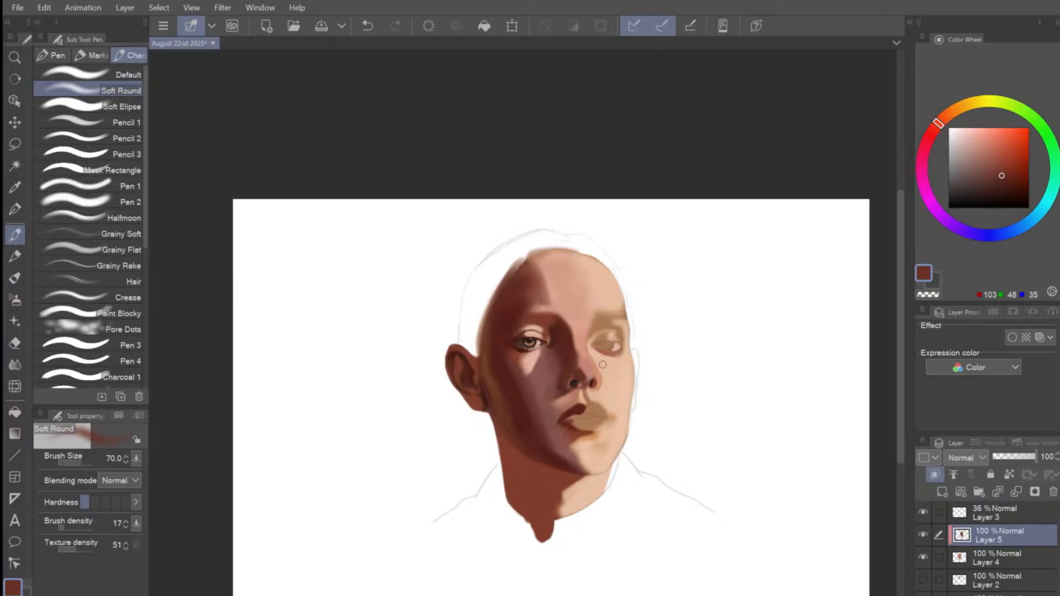
# Sample the lit pink of the nose (RGB 196, 130, 116) and paint it over the nose tip, starting at brush size 80.
pyautogui.keyDown('alt'); pyautogui.click(583, 364); pyautogui.keyUp('alt')
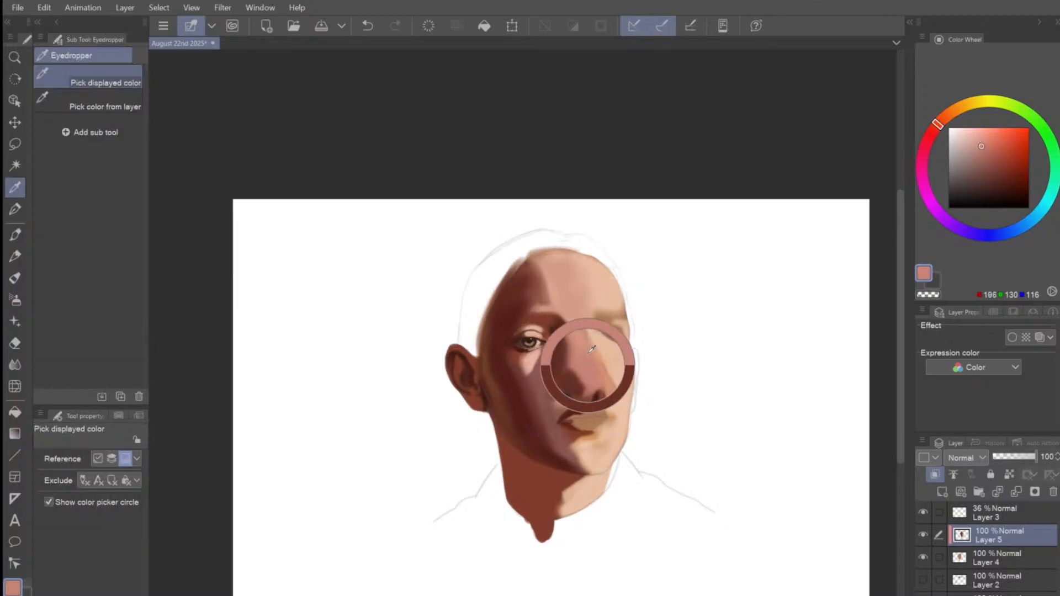
pyautogui.press(']')
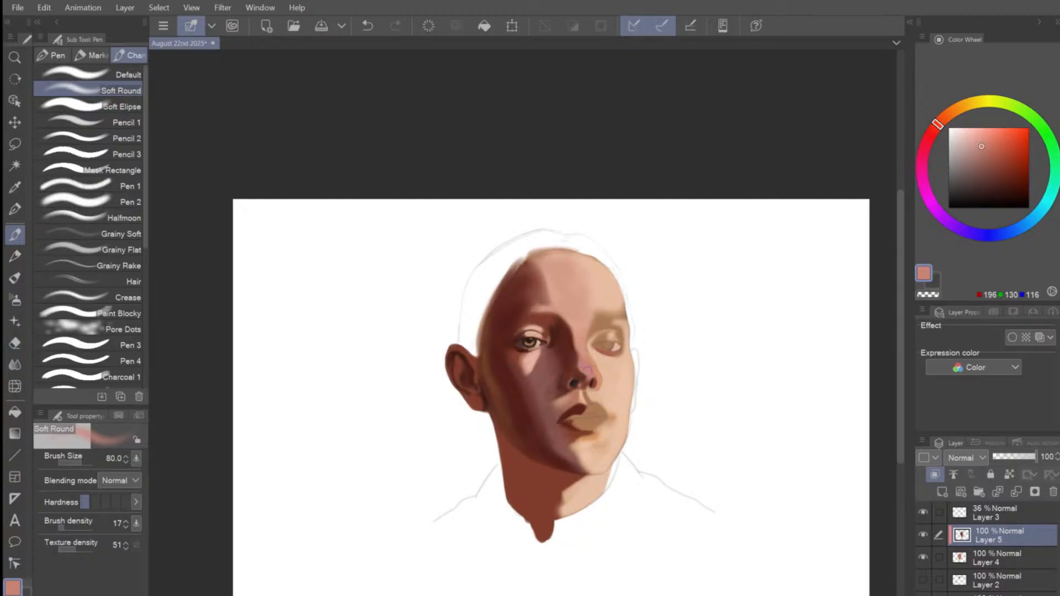
pyautogui.press('[')
pyautogui.press('[')
pyautogui.press('[')
# Deepen the shadow along the nose and its bridge with a sampled brown darkened and shifted to red (RGB 73, 33, 28).
pyautogui.keyDown('alt'); pyautogui.click(585, 379); pyautogui.keyUp('alt')
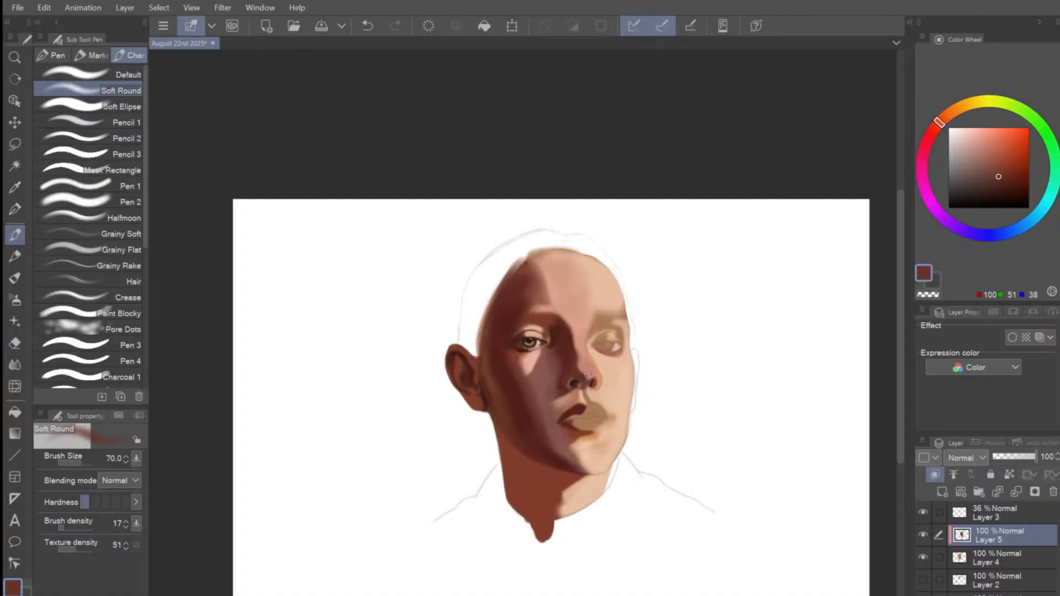
pyautogui.click(998, 184)
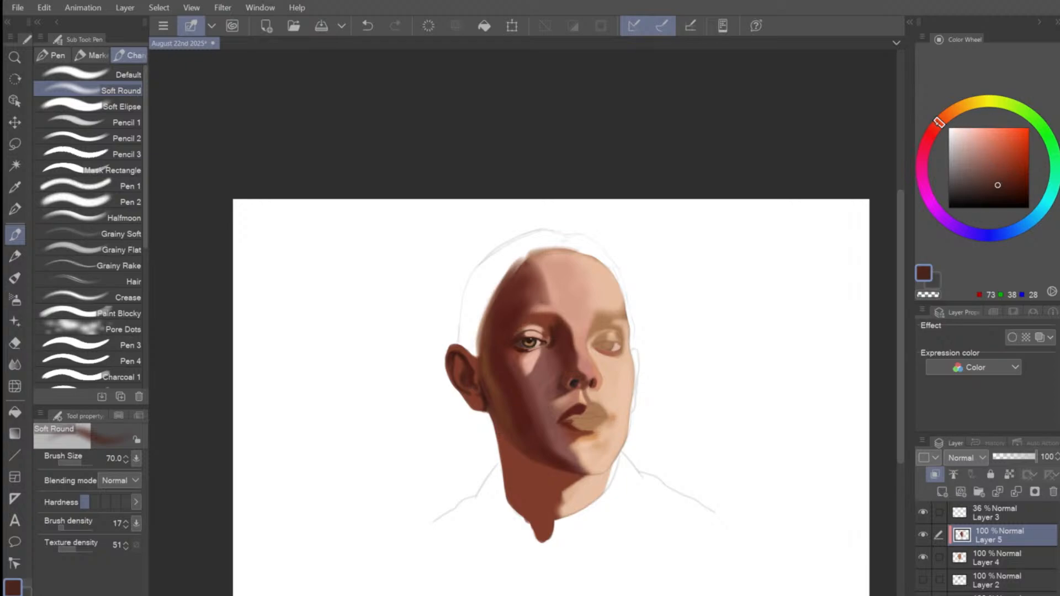
pyautogui.moveTo(939, 123); pyautogui.dragTo(934, 129)
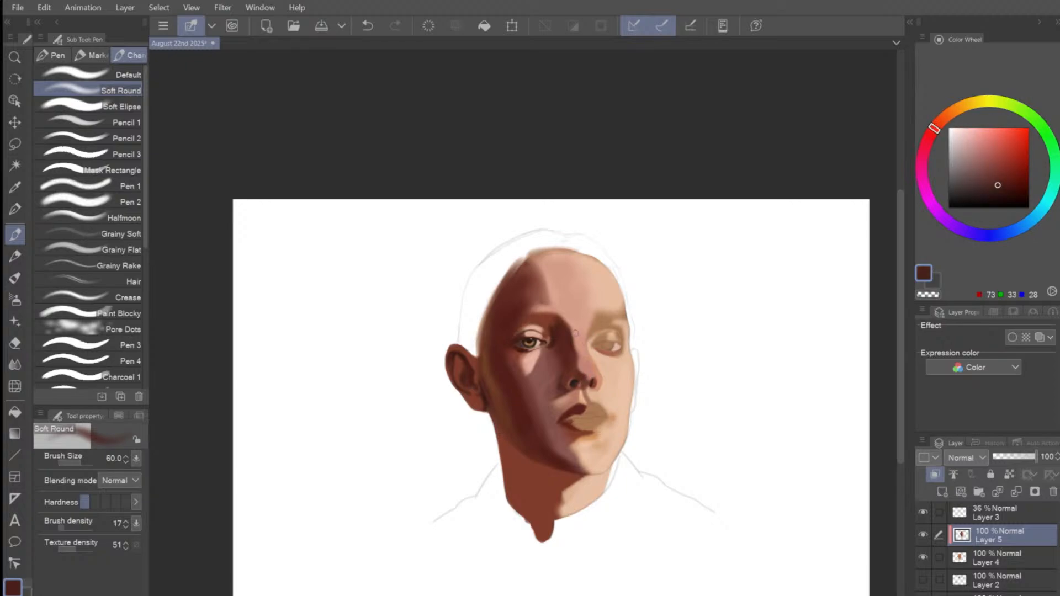
pyautogui.press(']')
pyautogui.press(']')
pyautogui.press(']')
pyautogui.moveTo(571, 331); pyautogui.dragTo(576, 364)
# Clean up the lit edge of the nose bridge with sampled peach (RGB 212, 156, 133) and pink (RGB 197, 130, 116).
pyautogui.keyDown('alt'); pyautogui.click(579, 347); pyautogui.keyUp('alt')
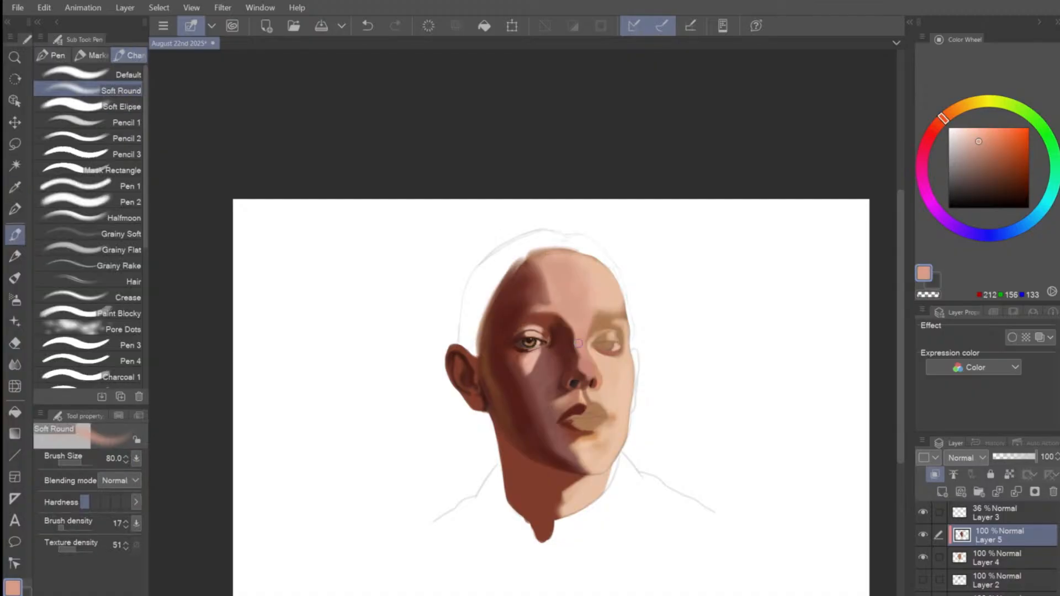
pyautogui.press('[')
pyautogui.keyDown('alt'); pyautogui.click(583, 362); pyautogui.keyUp('alt')
pyautogui.press('[')
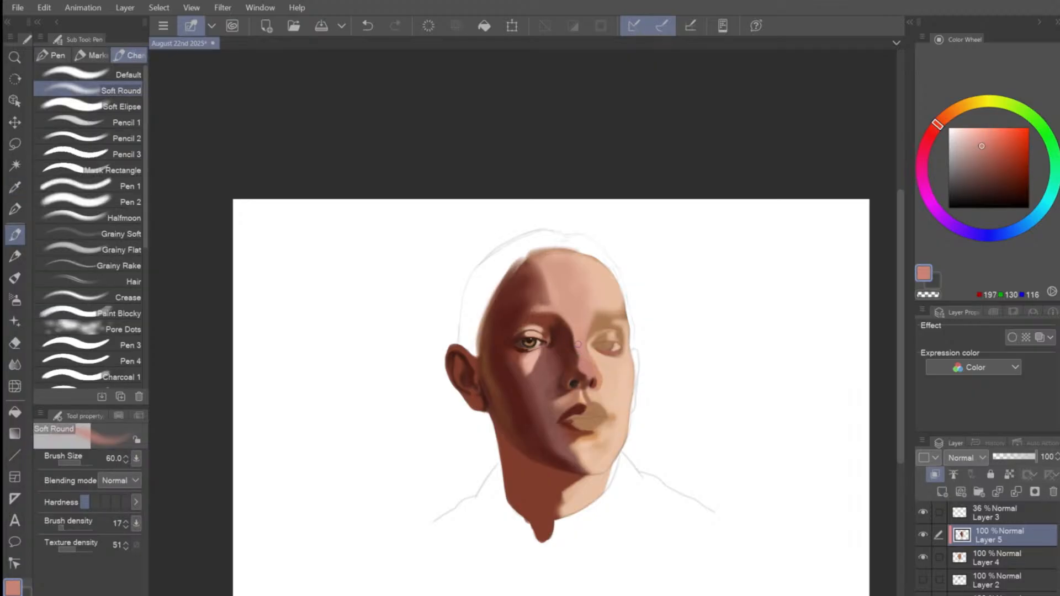
# Warm the chin and lit lower cheek with the sampled pink, varying the brush size between 170 and 80.
pyautogui.press(']')
pyautogui.press(']')
pyautogui.press('[')
pyautogui.press(']')
pyautogui.press(']')
pyautogui.press(']')
pyautogui.press(']')
pyautogui.press(']')
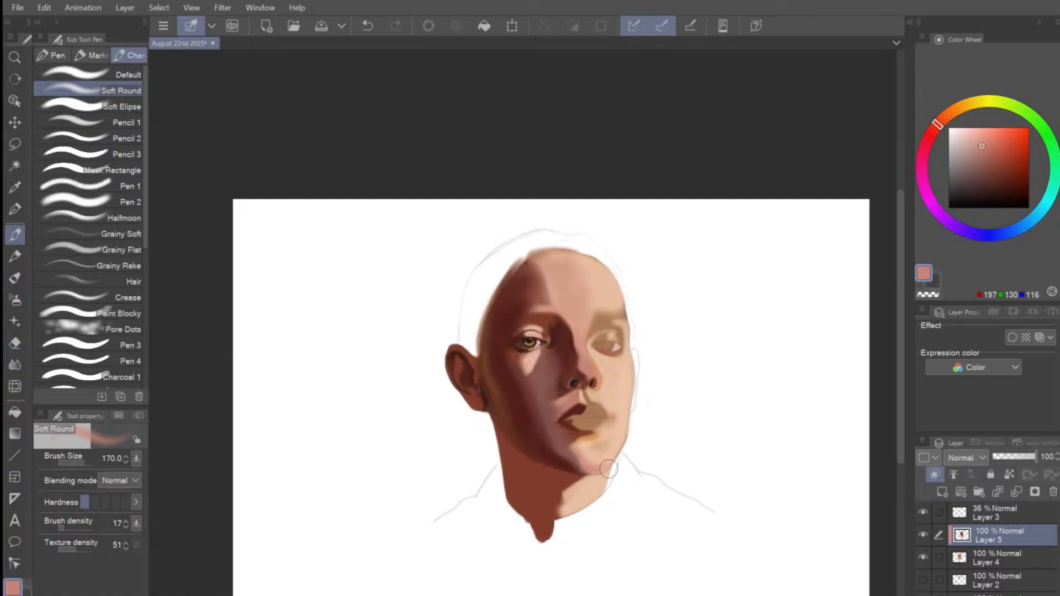
pyautogui.press('[')
pyautogui.press('[')
pyautogui.press('[')
pyautogui.press('[')
pyautogui.press('[')
pyautogui.press('[')
pyautogui.press(']')
# Repaint the lit neck with its sampled skin tone shifted pinker (RGB 223, 172, 153), adjusting the colour to RGB 223, 178, 153.
pyautogui.scroll(-2, 611, 374)
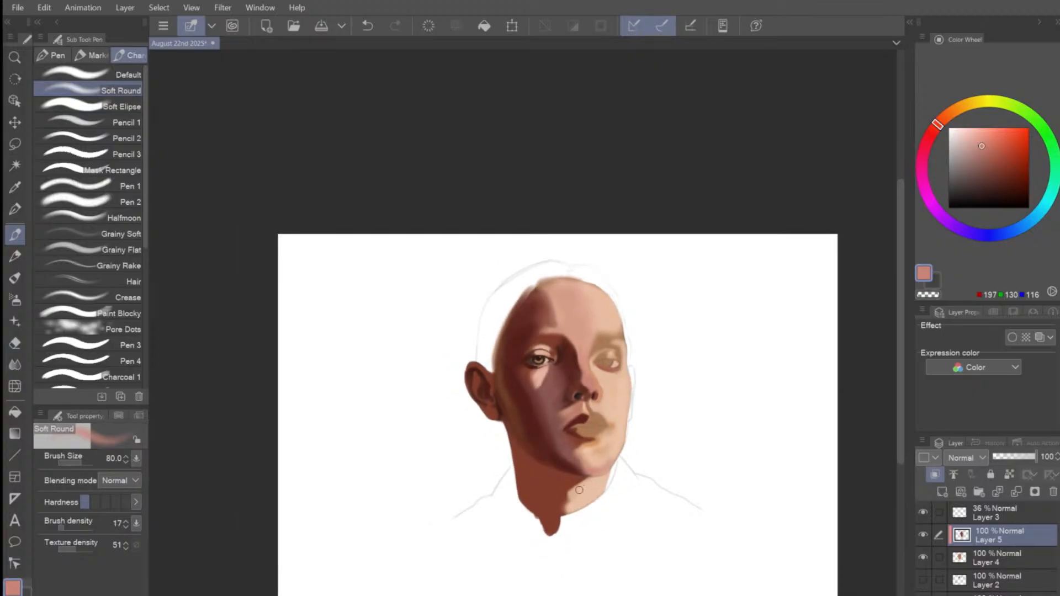
pyautogui.keyDown('alt'); pyautogui.click(585, 494); pyautogui.keyUp('alt')
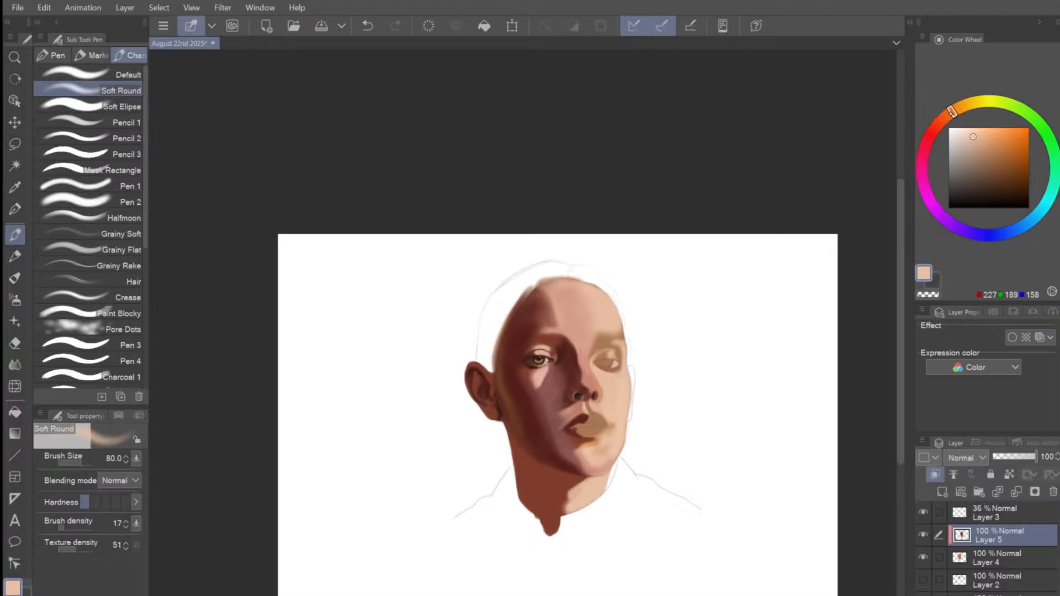
pyautogui.moveTo(952, 112); pyautogui.dragTo(942, 119)
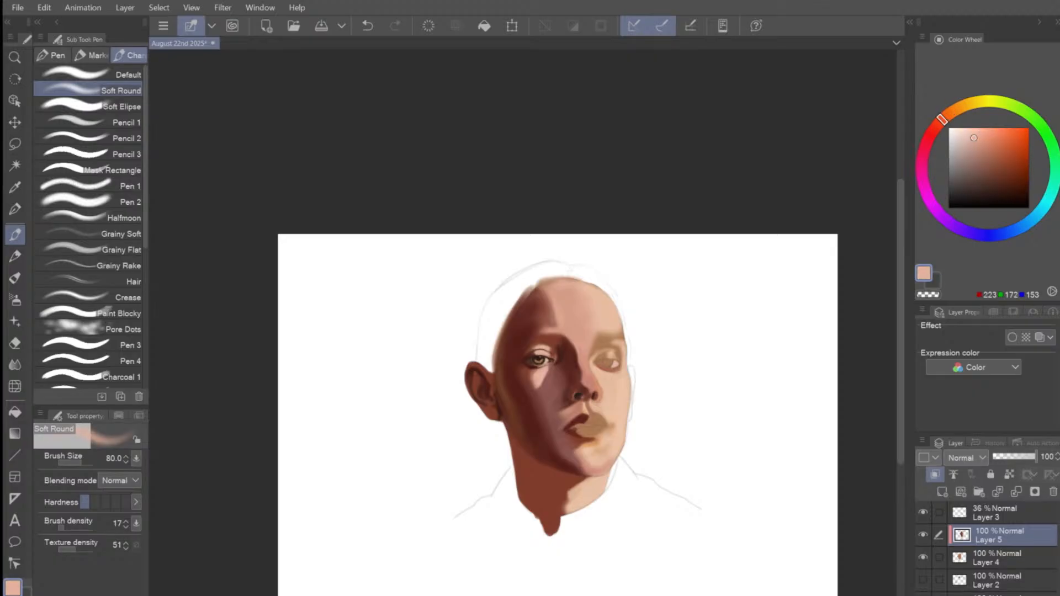
pyautogui.press(']')
pyautogui.moveTo(576, 486); pyautogui.dragTo(566, 515)
pyautogui.moveTo(942, 119); pyautogui.dragTo(947, 115)
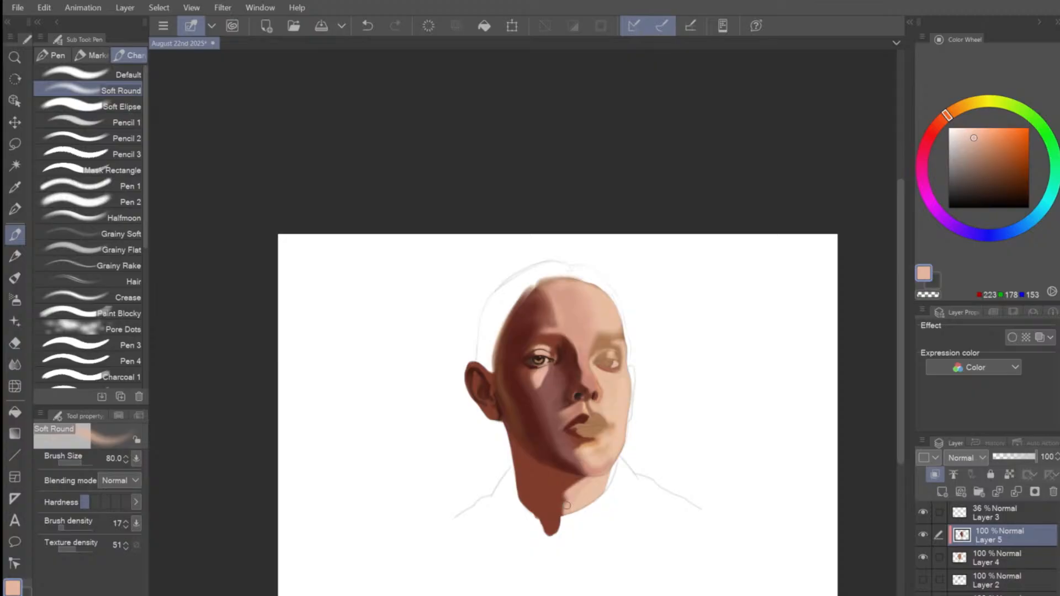
# Try a larger brush at size 120 on the lit side of the neck and undo the last two strokes.
pyautogui.press(']')
pyautogui.press(']')
pyautogui.press(']')
pyautogui.press(']')
pyautogui.hotkey('ctrl', 'z')
pyautogui.hotkey('ctrl', 'z')
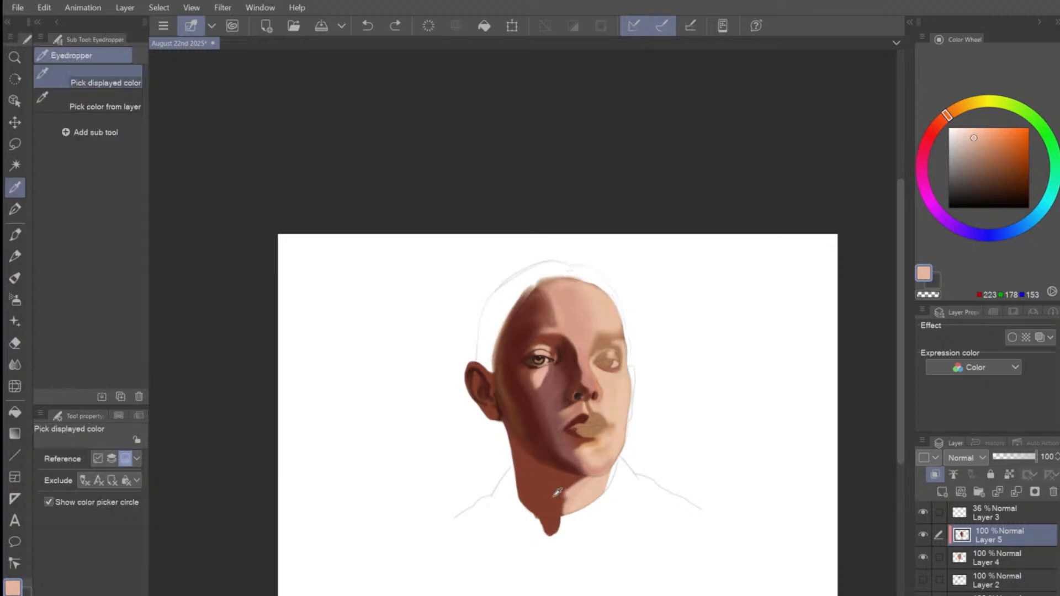
# Sample the neck tones, set a reddish mid-tone (RGB 165, 97, 80) and soften the neck's shadow edge starting at brush size 120.
pyautogui.keyDown('alt'); pyautogui.click(566, 491); pyautogui.keyUp('alt')
pyautogui.press('alt')
pyautogui.keyDown('alt'); pyautogui.click(580, 493); pyautogui.keyUp('alt')
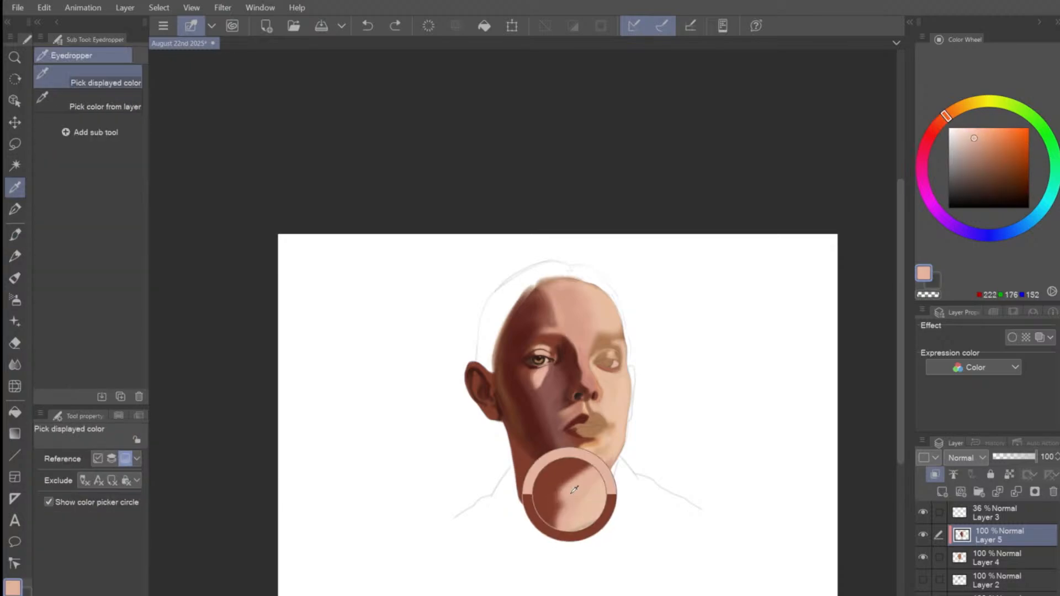
pyautogui.click(991, 156)
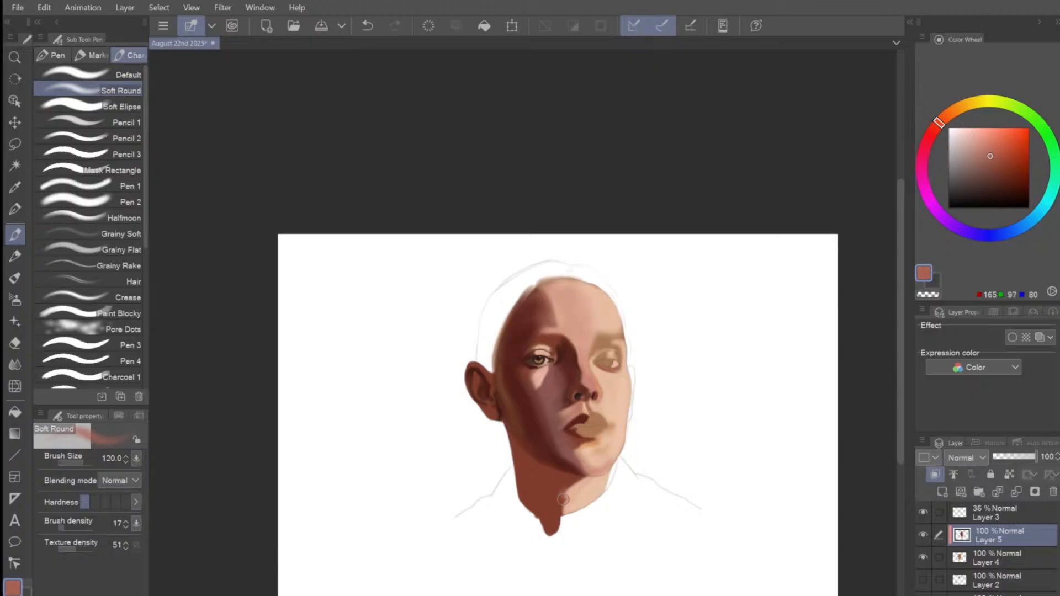
pyautogui.press(']')
pyautogui.press('[')
pyautogui.press('[')
pyautogui.press('[')
pyautogui.press('[')
# Shift the colour to an orange-brown (RGB 165, 112, 80) and dab it onto the shadowed neck at brush size 60.
pyautogui.press(']')
pyautogui.press(']')
pyautogui.press('[')
pyautogui.press('[')
pyautogui.hotkey('ctrl', 'z')
pyautogui.click(948, 114)
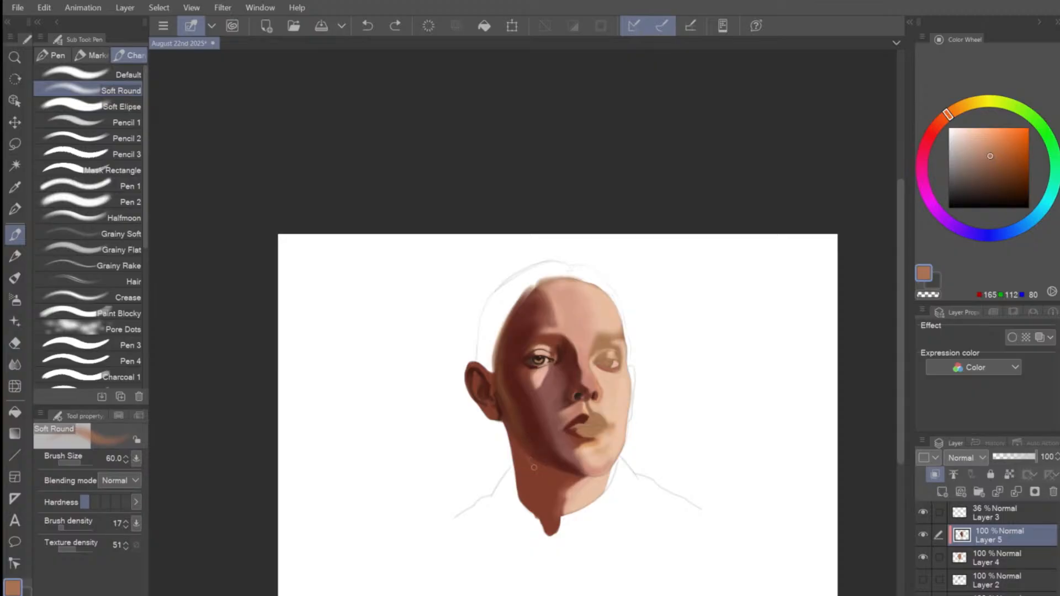
pyautogui.moveTo(533, 468); pyautogui.dragTo(546, 480)
# Try larger brush sizes on the shadowed neck, sample its skin tone and undo the last stroke.
pyautogui.press(']')
pyautogui.press(']')
pyautogui.press(']')
pyautogui.press('[')
pyautogui.press(']')
pyautogui.keyDown('alt'); pyautogui.click(536, 484); pyautogui.keyUp('alt')
pyautogui.press('[')
pyautogui.hotkey('ctrl', 'z')
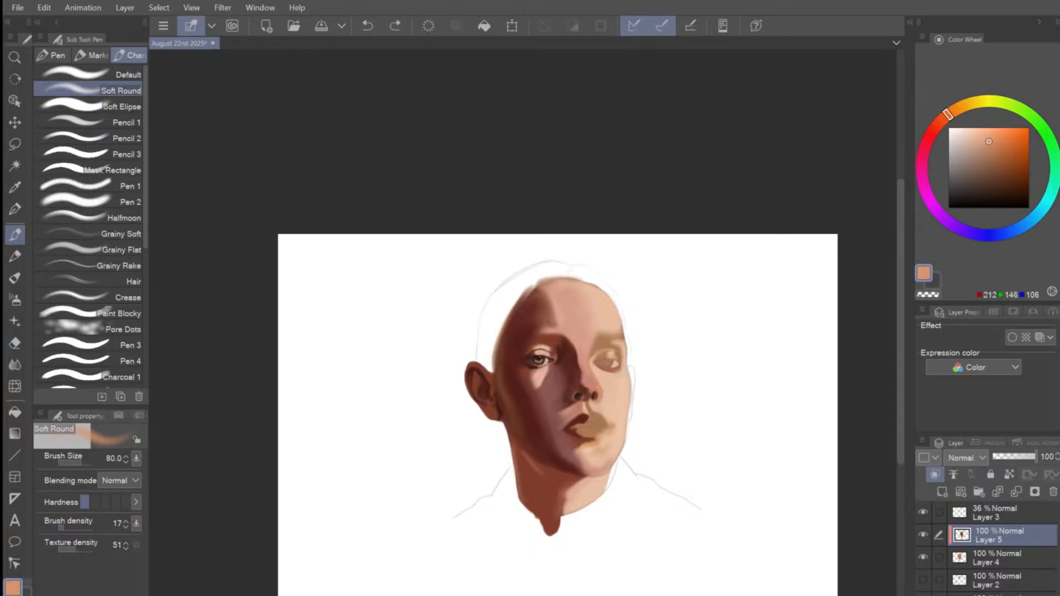
# Paint warm reflected light (RGB 212, 146, 106) along the shadowed neck's outer edge up towards the ear, starting at brush size 80.
pyautogui.moveTo(510, 443); pyautogui.dragTo(517, 475)
pyautogui.press(']')
pyautogui.press(']')
pyautogui.press(']')
pyautogui.moveTo(507, 391); pyautogui.dragTo(516, 424)
pyautogui.press('[')
pyautogui.press('[')
# Extend the warm reflected light down the neck's outer edge to its base, finishing at brush size 120.
pyautogui.moveTo(524, 452); pyautogui.dragTo(527, 456)
pyautogui.press('[')
pyautogui.press('[')
pyautogui.press(']')
pyautogui.press(']')
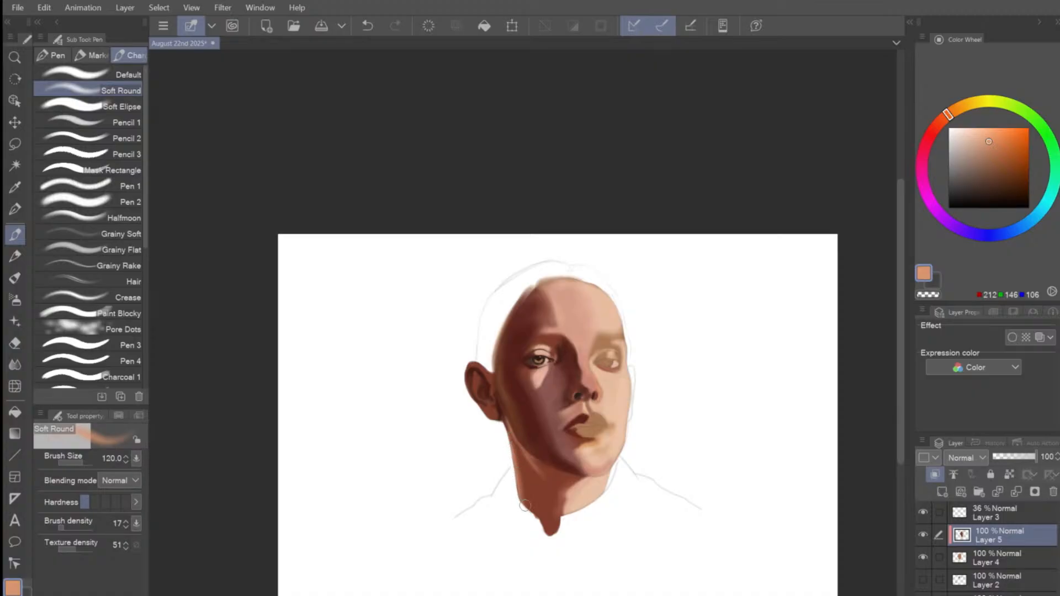
pyautogui.moveTo(519, 479); pyautogui.dragTo(527, 510)
# Darken the colour to RGB 163, 110, 78 and soften the neck's shadow edge, varying the brush size between 150 and 250.
pyautogui.press(']')
pyautogui.click(990, 158)
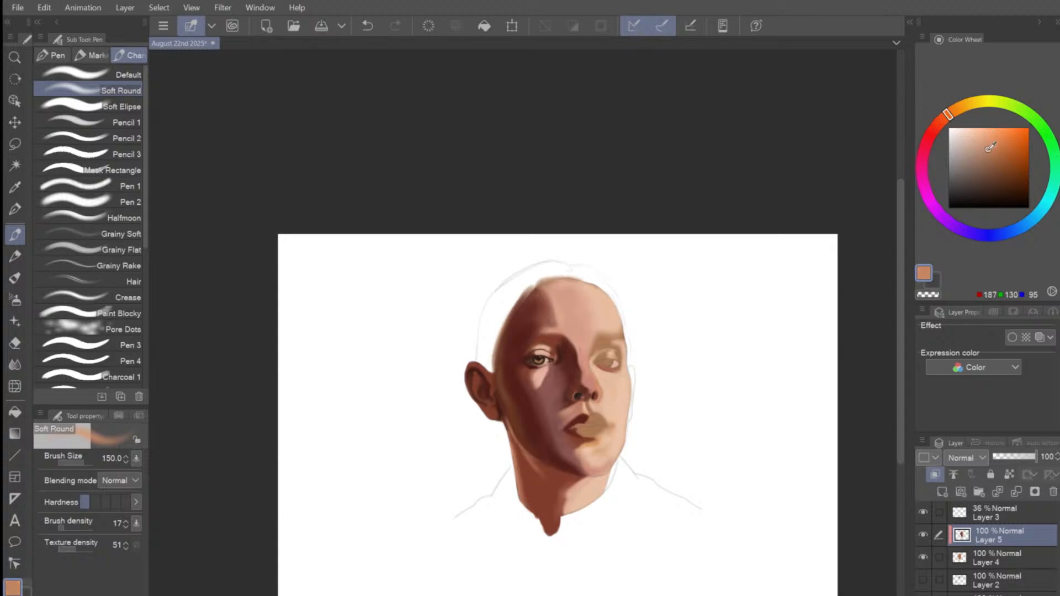
pyautogui.press(']')
pyautogui.press(']')
pyautogui.press(']')
pyautogui.press(']')
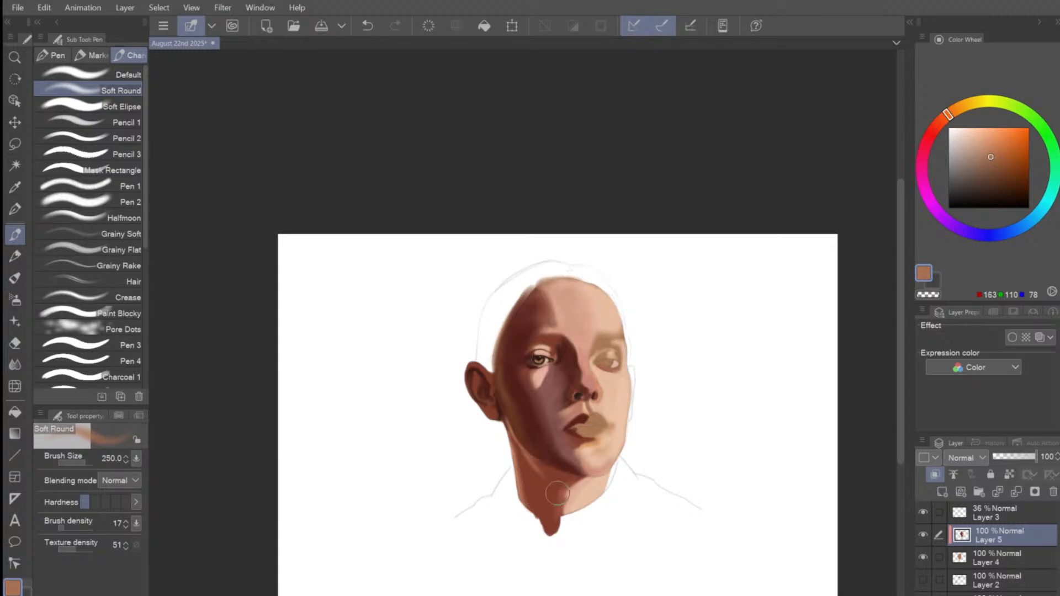
pyautogui.press('[')
pyautogui.press('[')
pyautogui.press('[')
pyautogui.press(']')
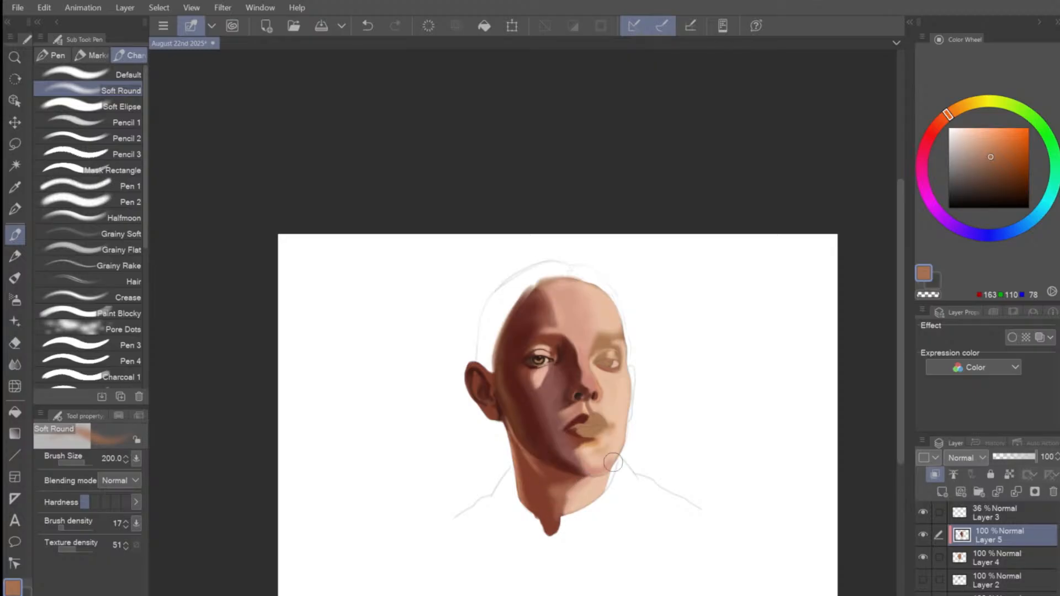
# Try shading the neck below the chin with a darker brown (RGB 113, 77, 55) and undo the strokes.
pyautogui.press('[')
pyautogui.press('[')
pyautogui.press('[')
pyautogui.moveTo(995, 154); pyautogui.dragTo(990, 172)
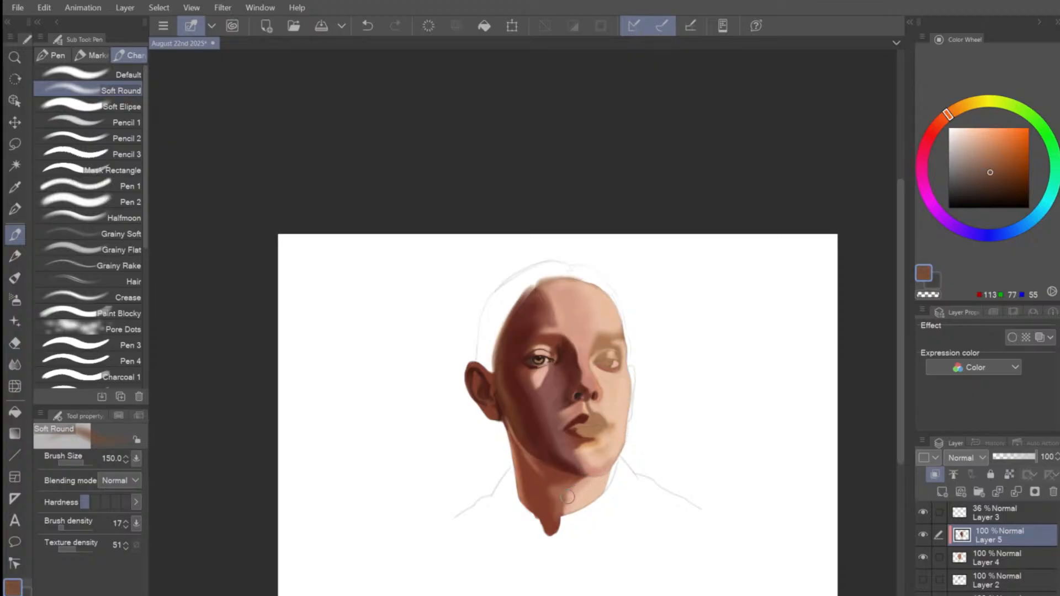
pyautogui.press('[')
pyautogui.press('[')
pyautogui.hotkey('ctrl', 'z')
pyautogui.moveTo(562, 487)
pyautogui.mouseDown()
pyautogui.moveTo(559, 513)
pyautogui.moveTo(568, 488)
pyautogui.mouseUp()
pyautogui.press(']')
pyautogui.hotkey('ctrl', 'z')
# Sample the reddish shadow under the chin, darken it to RGB 77, 38, 27 and paint the chin's cast shadow with brush sizes up to 250.
pyautogui.keyDown('alt'); pyautogui.click(559, 476); pyautogui.keyUp('alt')
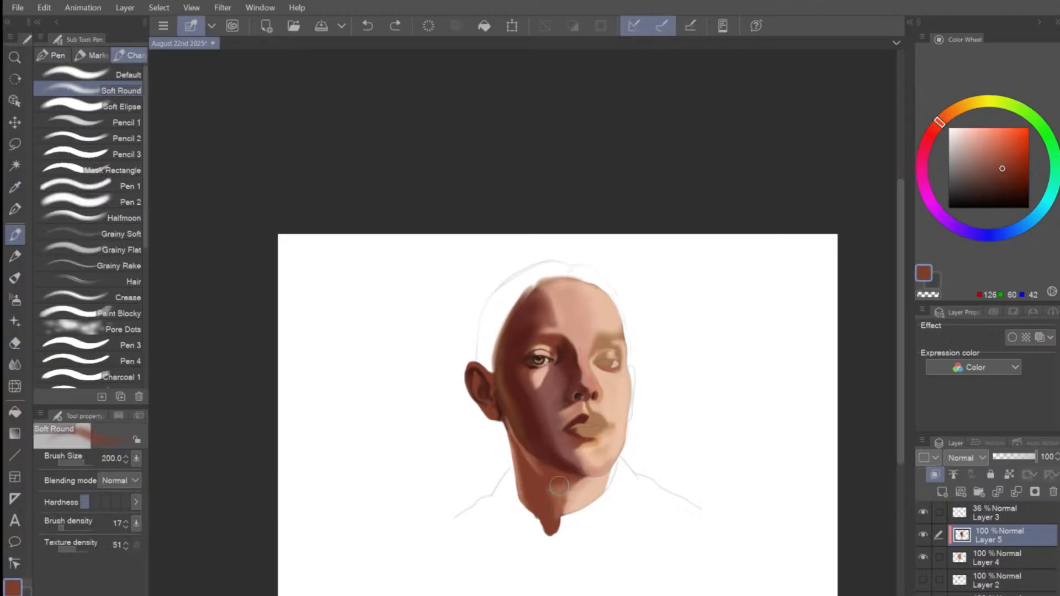
pyautogui.moveTo(1003, 168); pyautogui.dragTo(1003, 181)
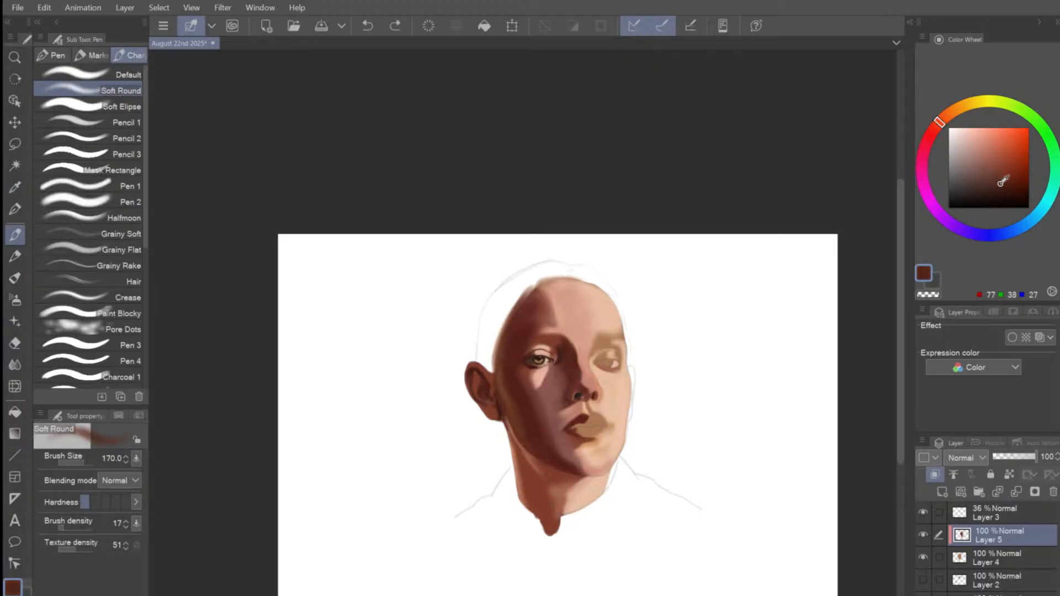
pyautogui.press('[')
pyautogui.moveTo(554, 477); pyautogui.dragTo(571, 475)
pyautogui.press(']')
pyautogui.press(']')
pyautogui.press(']')
pyautogui.press(']')
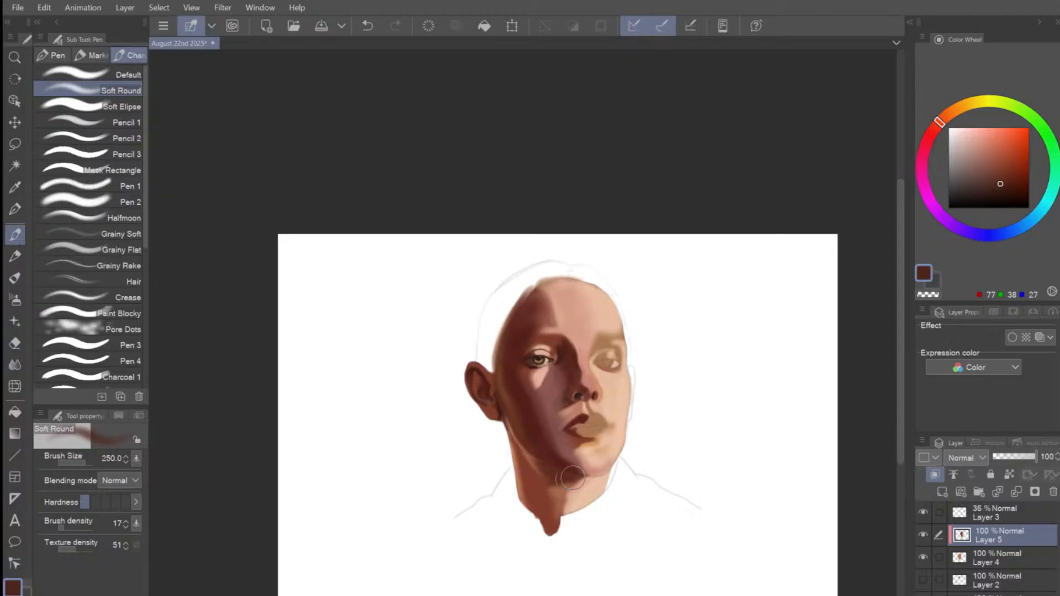
# Deepen the shadow beneath the dark side of the jaw towards the ear with the dark brown, using brush size 120 and larger.
pyautogui.press('[')
pyautogui.press('[')
pyautogui.press('[')
pyautogui.press('[')
pyautogui.press('[')
pyautogui.press(']')
pyautogui.press(']')
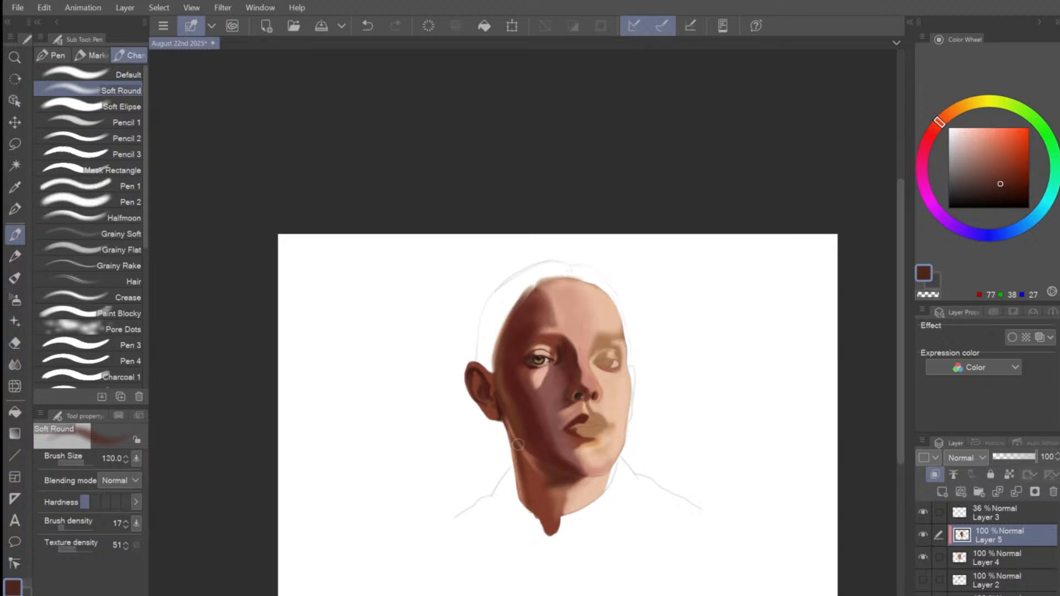
pyautogui.press(']')
pyautogui.press(']')
pyautogui.press(']')
pyautogui.press(']')
# Refine the narrow shadow along the neck's outer dark side with the brush reduced to size 60.
pyautogui.press('[')
pyautogui.press('[')
pyautogui.press('[')
pyautogui.press('[')
pyautogui.press('[')
pyautogui.press('[')
pyautogui.press('[')
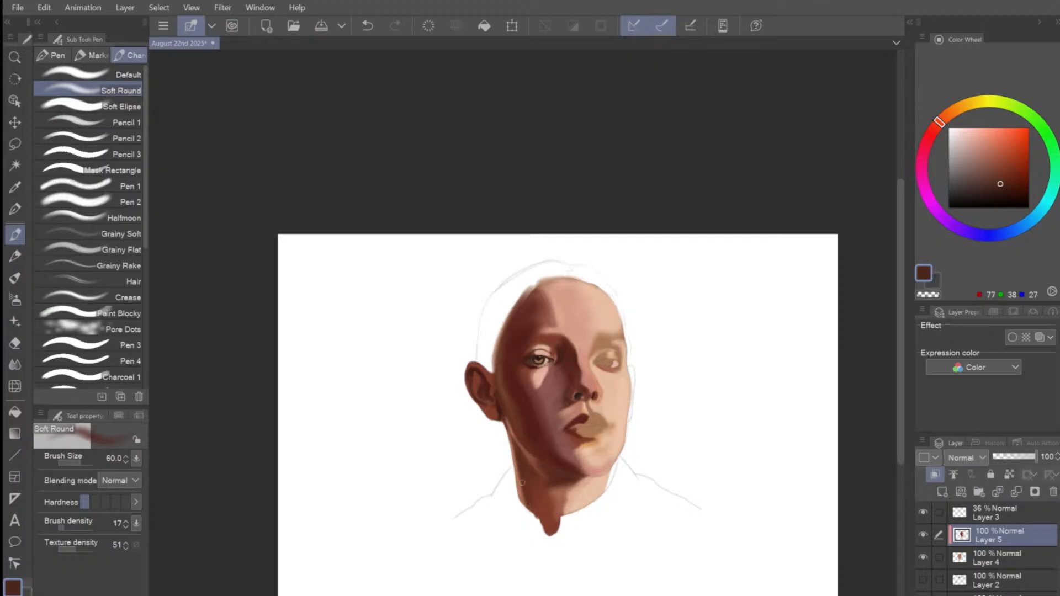
# Blend the dark brown across the middle of the neck up to the chin with the brush at size 200.
pyautogui.press(']')
pyautogui.press(']')
pyautogui.press(']')
pyautogui.press(']')
pyautogui.press(']')
pyautogui.press(']')
pyautogui.moveTo(536, 494)
pyautogui.mouseDown()
pyautogui.moveTo(530, 510)
pyautogui.moveTo(531, 474)
pyautogui.moveTo(549, 525)
pyautogui.moveTo(567, 469)
pyautogui.mouseUp()
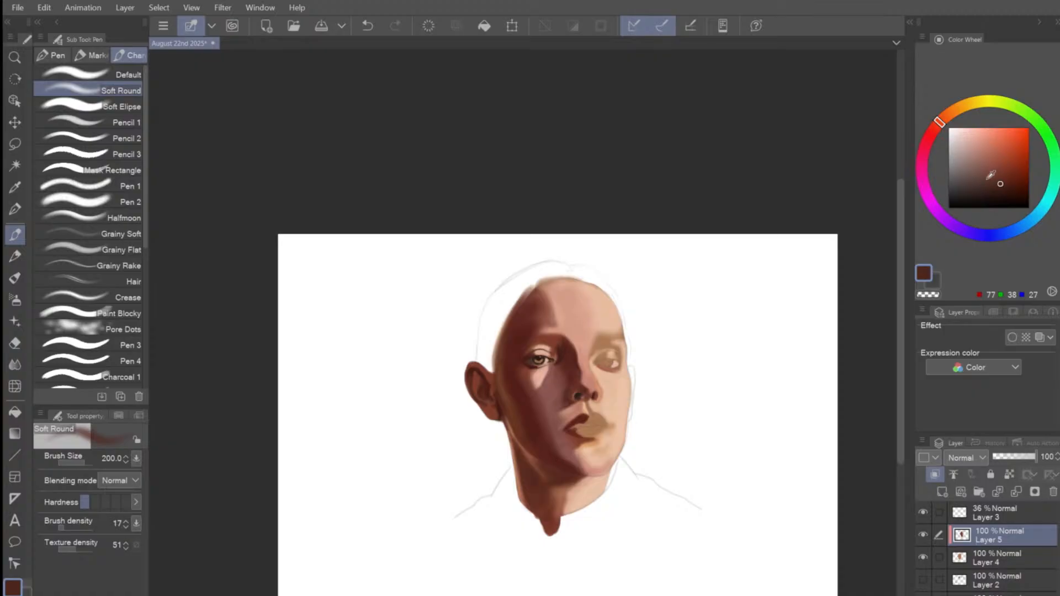
# Darken the lower centre of the neck with a larger brush, reducing the brush to size 150.
pyautogui.press(']')
pyautogui.press(']')
pyautogui.press(']')
pyautogui.moveTo(544, 502)
pyautogui.mouseDown()
pyautogui.moveTo(531, 484)
pyautogui.moveTo(552, 513)
pyautogui.mouseUp()
pyautogui.press('[')
pyautogui.press('[')
pyautogui.press('[')
pyautogui.press('[')
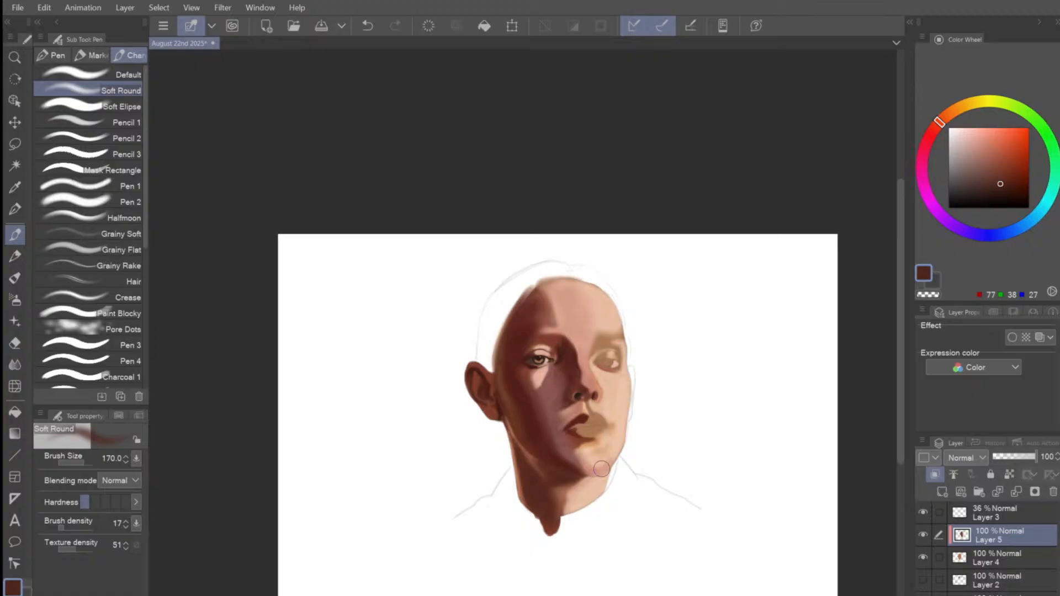
pyautogui.press('[')
# Sample the near-black brown (RGB 36, 25, 16) from the shadowed eye and reduce the brush to size 30.
pyautogui.scroll(3, 580, 338)
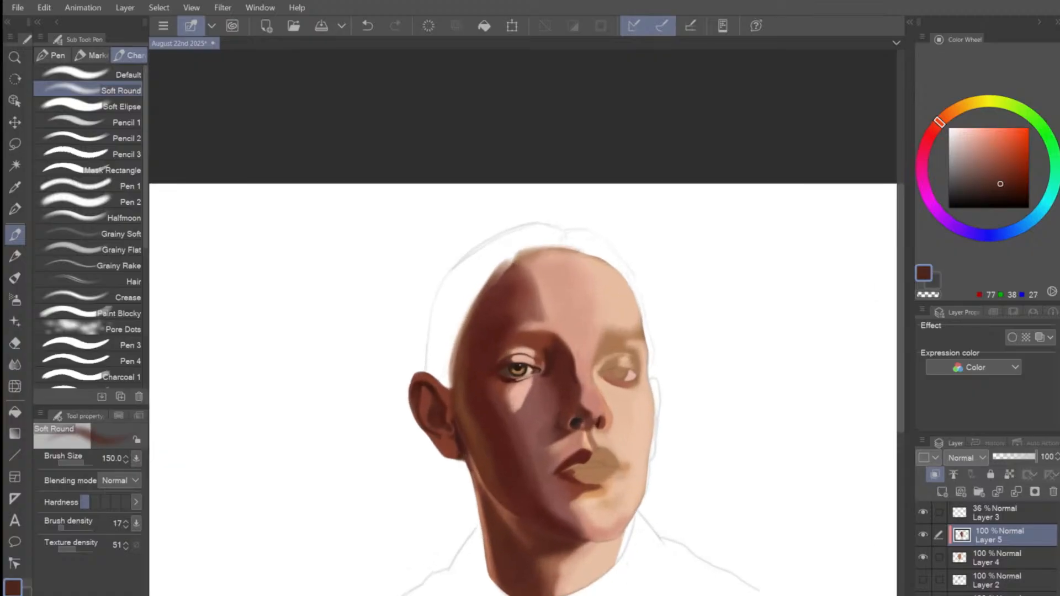
pyautogui.keyDown('alt'); pyautogui.click(517, 368); pyautogui.keyUp('alt')
pyautogui.press('[')
pyautogui.press('[')
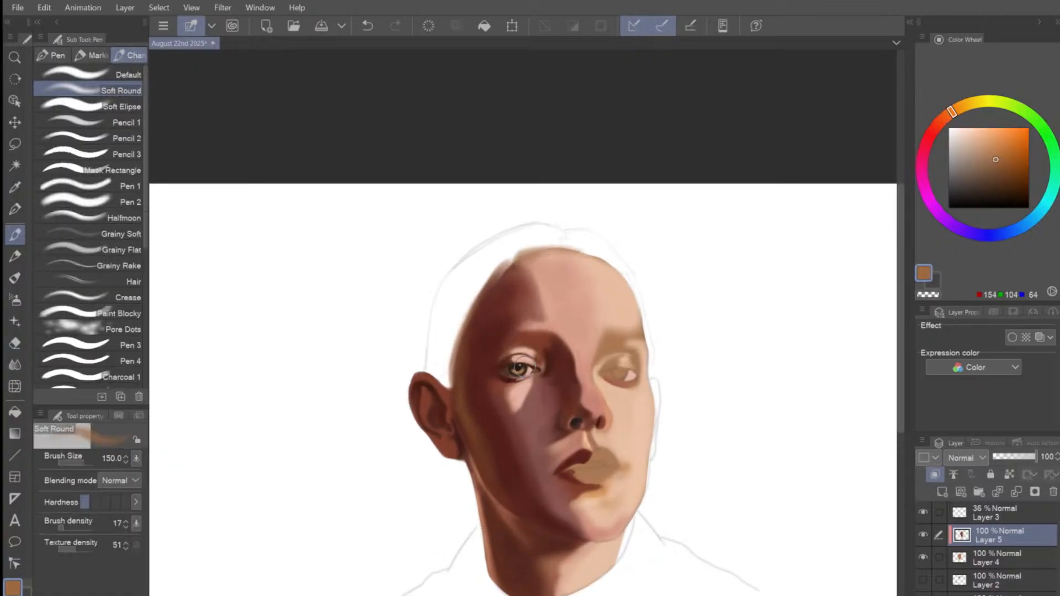
pyautogui.keyDown('alt'); pyautogui.click(518, 369); pyautogui.keyUp('alt')
pyautogui.press('[')
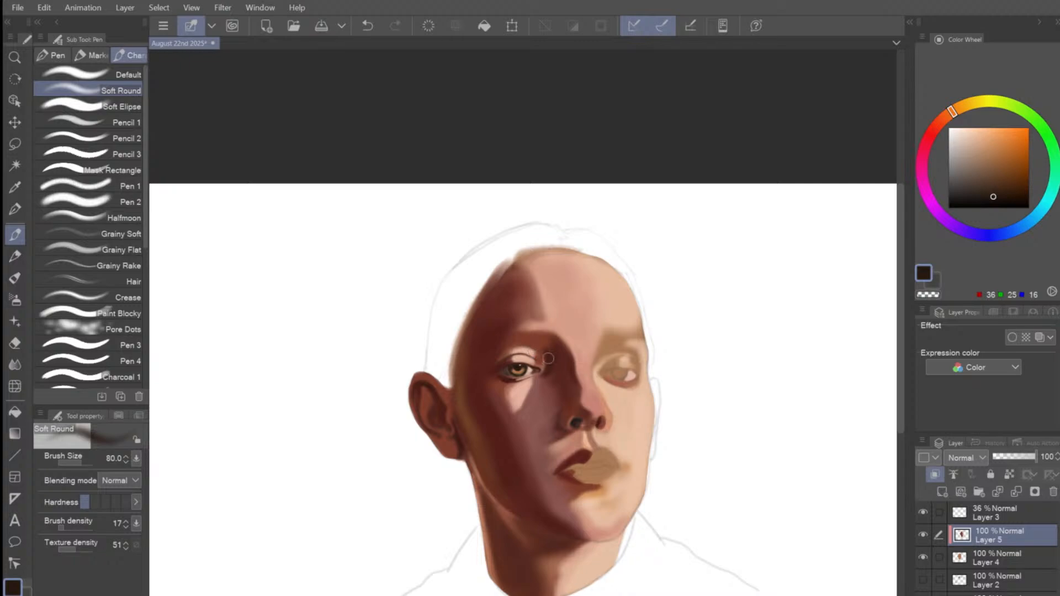
pyautogui.press('[')
pyautogui.scroll(2, 635, 353)
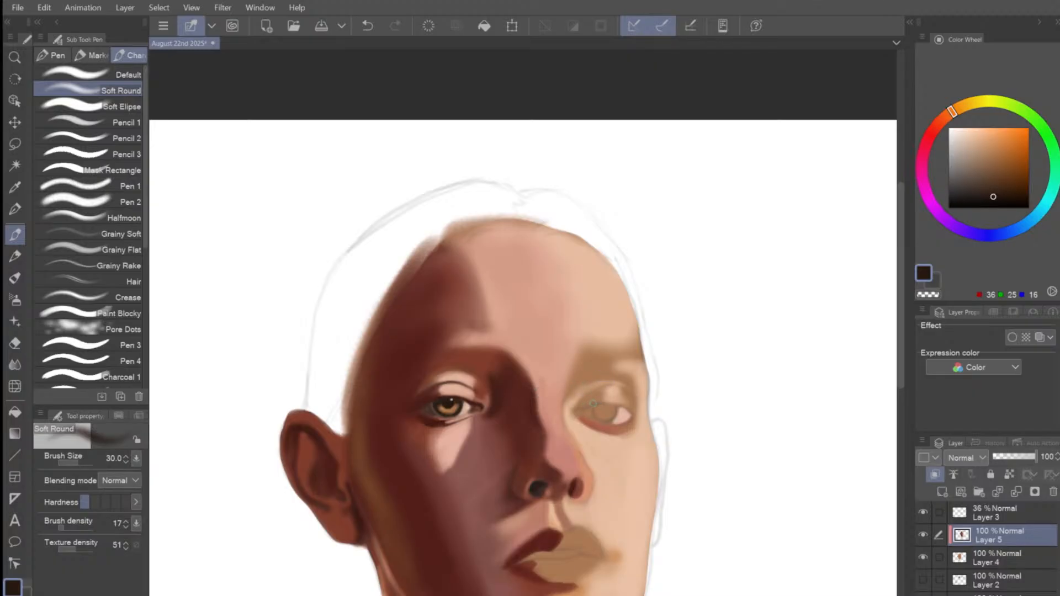
# Save the painting and paint the dark inner corner of the lit eye with a small brush.
pyautogui.press('[')
pyautogui.press(']')
pyautogui.press('[')
pyautogui.hotkey('ctrl', 's')
pyautogui.moveTo(582, 411); pyautogui.dragTo(585, 409)
pyautogui.hotkey('ctrl', 'z')
pyautogui.press('[')
pyautogui.moveTo(578, 412); pyautogui.dragTo(585, 410)
# Refine the lit eye's inner corner with varied brush sizes down to 17 and undo the last stroke.
pyautogui.press(']')
pyautogui.press(']')
pyautogui.press(']')
pyautogui.press('[')
pyautogui.press('[')
pyautogui.press('[')
pyautogui.press(']')
pyautogui.press('[')
pyautogui.press('[')
pyautogui.hotkey('ctrl', 'z')
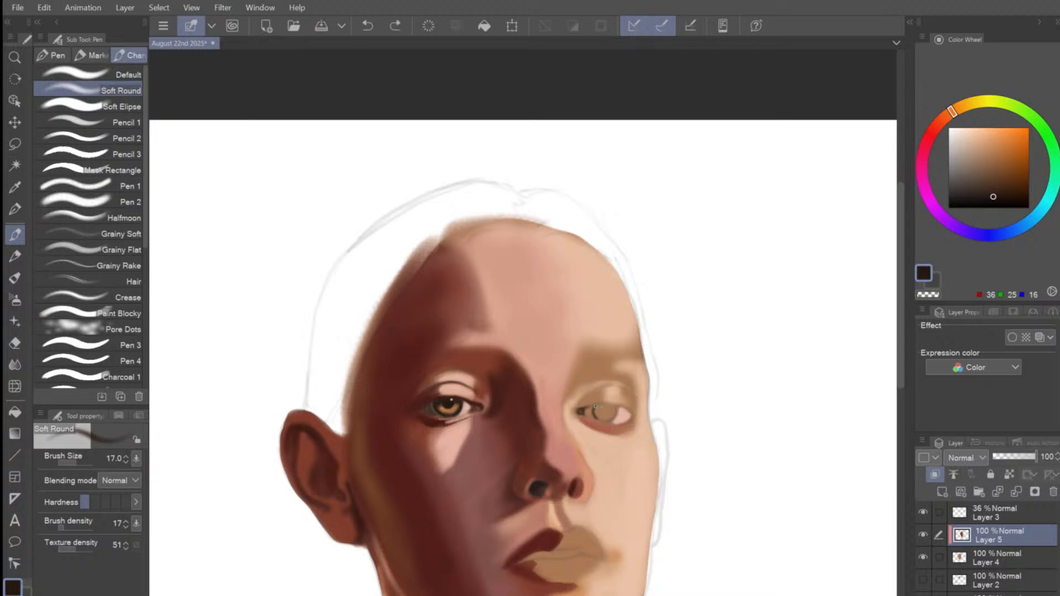
# Outline the iris of the lit eye in near-black brown, undoing the first stroke and reducing the brush to size 10.
pyautogui.moveTo(597, 421); pyautogui.dragTo(602, 423)
pyautogui.hotkey('ctrl', 'z')
pyautogui.moveTo(599, 421)
pyautogui.mouseDown()
pyautogui.moveTo(616, 420)
pyautogui.moveTo(614, 405)
pyautogui.mouseUp()
pyautogui.press('[')
pyautogui.press('[')
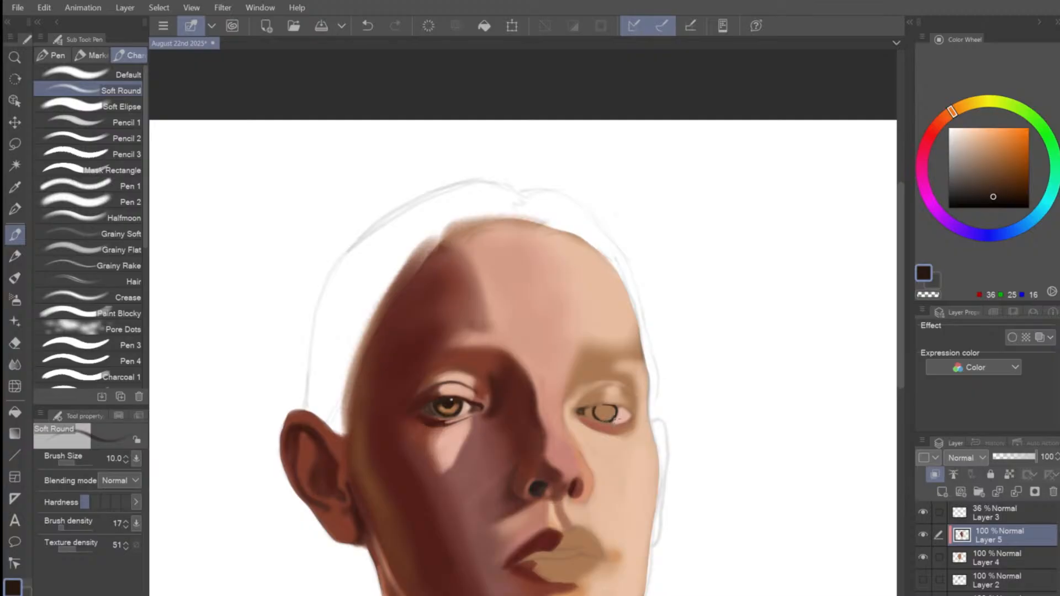
# Complete the lit eye's iris outline and add its dark pupil, using brush sizes 10 to 15.
pyautogui.moveTo(615, 416); pyautogui.dragTo(605, 405)
pyautogui.press(']')
pyautogui.press(']')
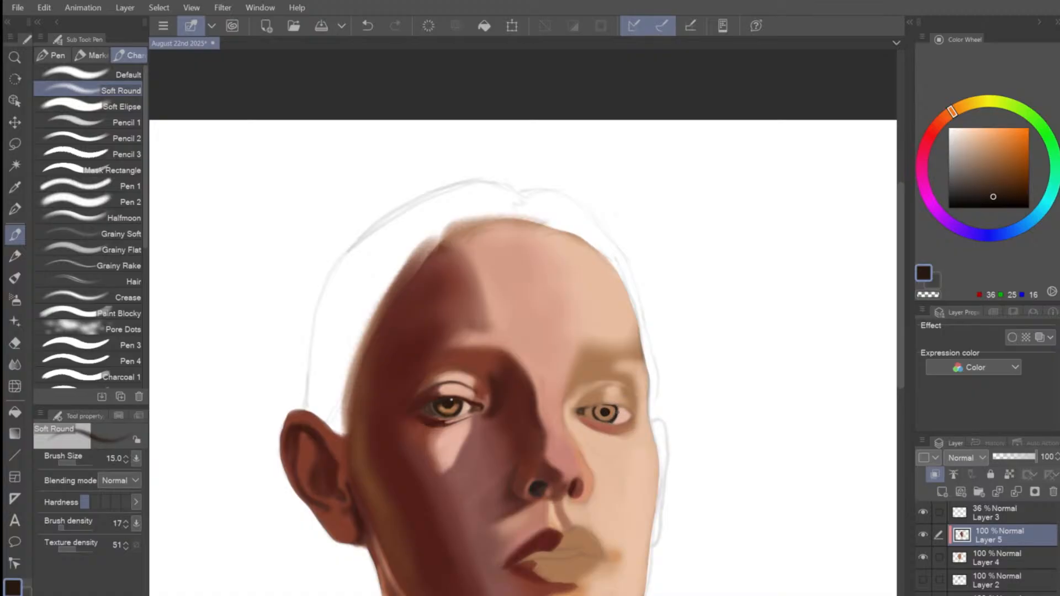
pyautogui.hotkey('ctrl', 'z')
pyautogui.moveTo(597, 405); pyautogui.dragTo(593, 409)
# Refine the lit eye's iris with brown sampled from the shadowed eye (RGB 170, 113, 69) and near-black (RGB 37, 26, 17) at size 17.
pyautogui.keyDown('alt'); pyautogui.click(461, 402); pyautogui.keyUp('alt')
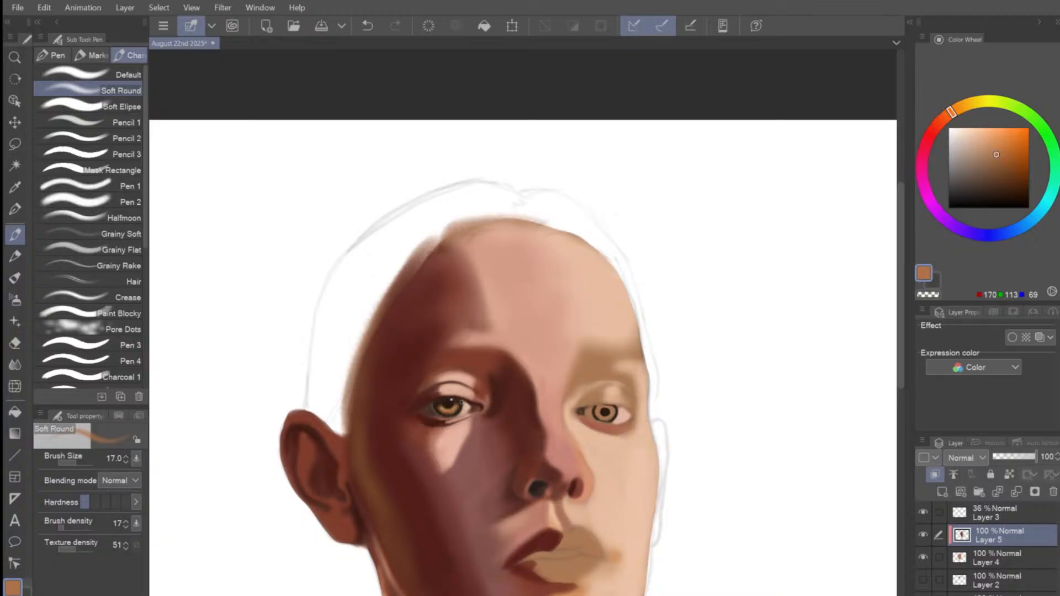
pyautogui.press('[')
pyautogui.press(']')
pyautogui.keyDown('alt'); pyautogui.click(595, 410); pyautogui.keyUp('alt')
pyautogui.keyDown('alt'); pyautogui.click(607, 413); pyautogui.keyUp('alt')
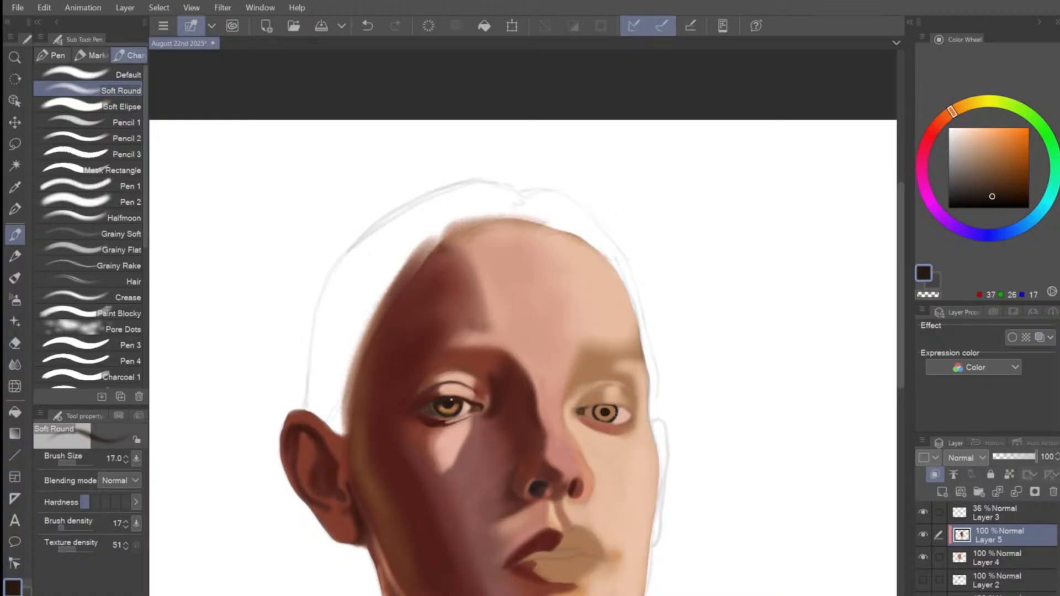
pyautogui.press(']')
pyautogui.scroll(-3, 598, 405)
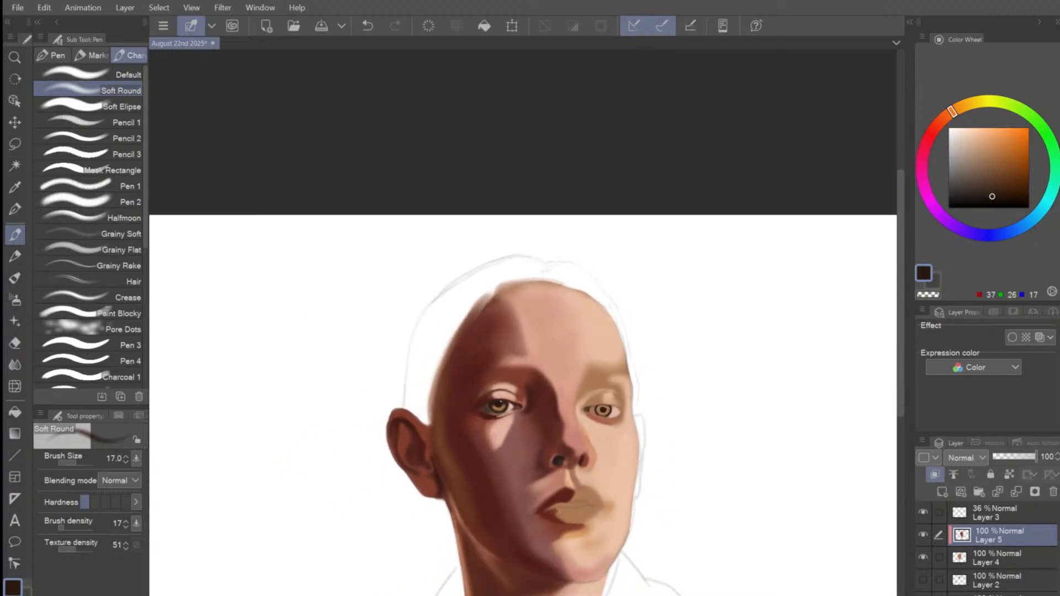
# Sample the nostril's dark grey (RGB 34, 31, 30) and deepen the nostril on the shadowed side with the brush at size 30.
pyautogui.scroll(2, 523, 322)
pyautogui.keyDown('alt'); pyautogui.click(582, 358); pyautogui.keyUp('alt')
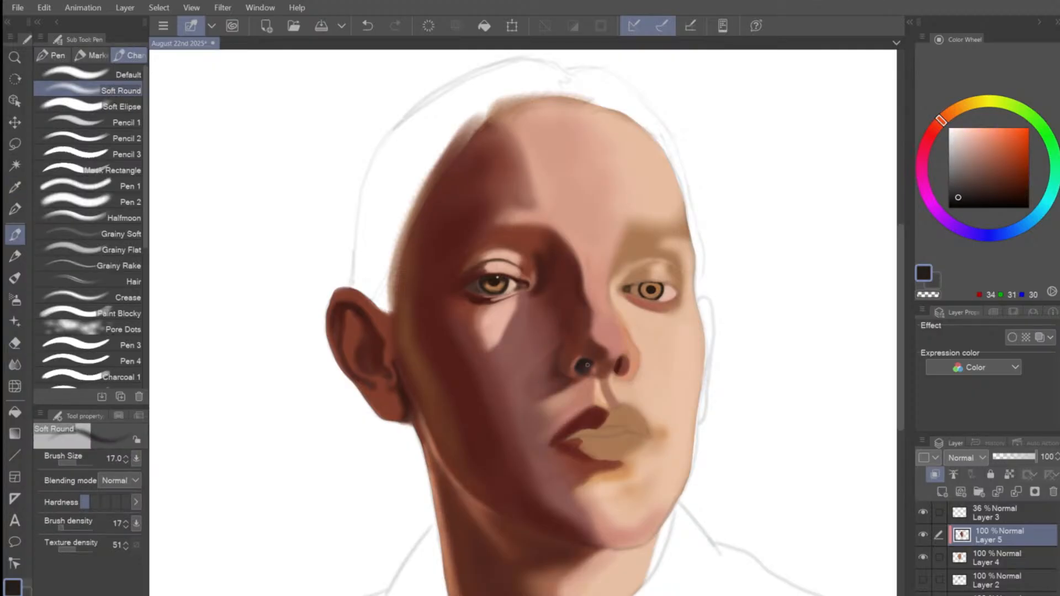
pyautogui.press(']')
pyautogui.press(']')
pyautogui.press(']')
pyautogui.moveTo(588, 365); pyautogui.dragTo(580, 370)
# Sample near-black brown (RGB 36, 25, 16) from the shadowed eye and mark the mouth's shadowed corner with a smaller brush.
pyautogui.keyDown('alt'); pyautogui.click(493, 281); pyautogui.keyUp('alt')
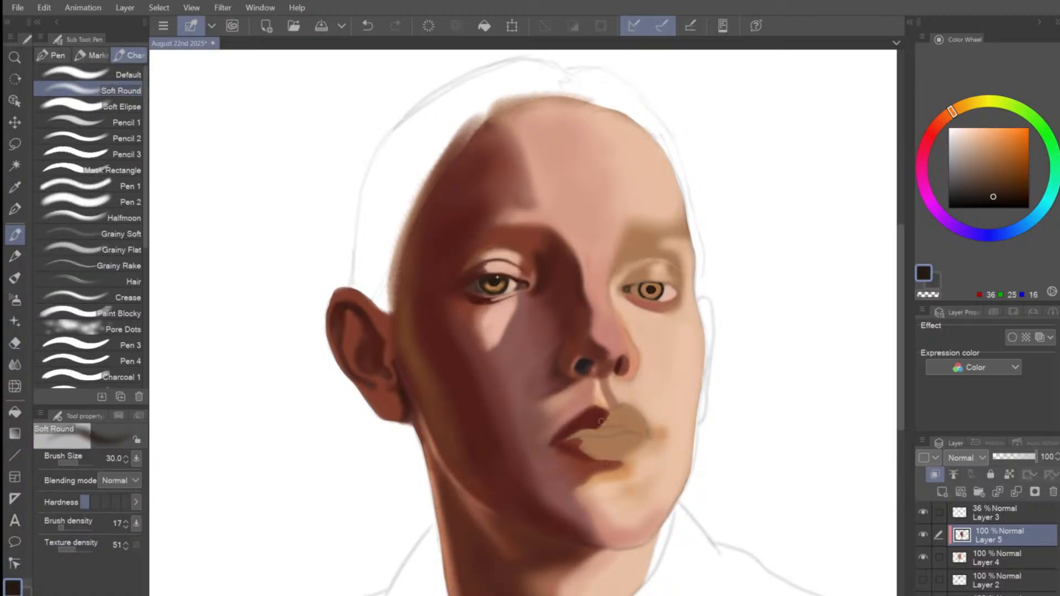
pyautogui.press('[')
pyautogui.press('[')
pyautogui.press(']')
pyautogui.moveTo(565, 440); pyautogui.dragTo(564, 441)
# Paint the dark parting line between the lips towards the lit side, tapering the brush down to size 17.
pyautogui.press(']')
pyautogui.press(']')
pyautogui.moveTo(601, 432)
pyautogui.mouseDown()
pyautogui.moveTo(624, 428)
pyautogui.moveTo(576, 435)
pyautogui.mouseUp()
pyautogui.press('[')
pyautogui.press('[')
pyautogui.press('[')
pyautogui.press('[')
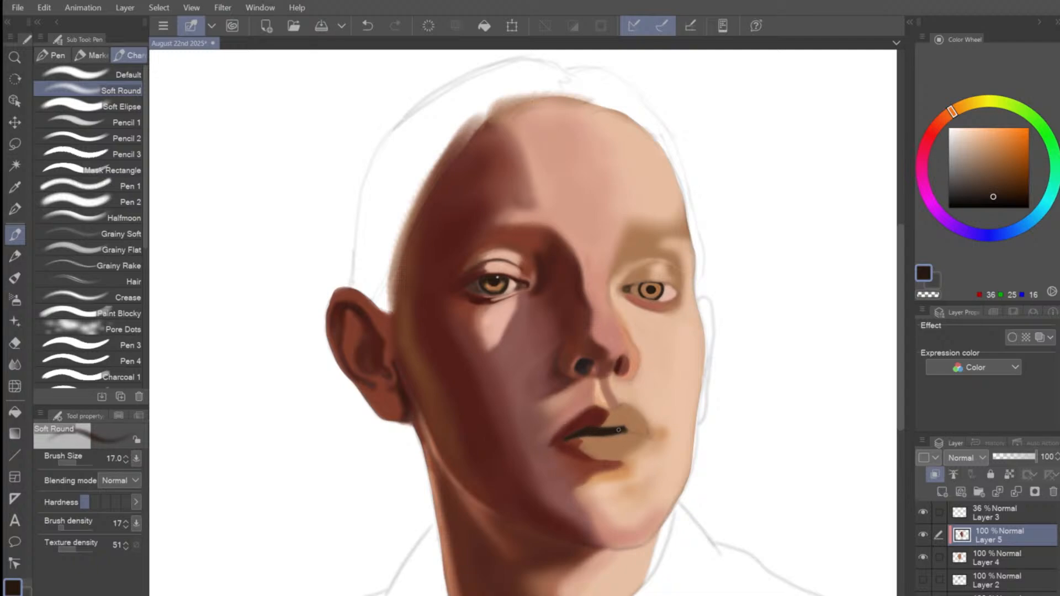
# Refine the dark parting line between the lips and its tapered end on the lit side with a brush around size 15.
pyautogui.press('[')
pyautogui.press('[')
pyautogui.moveTo(625, 432); pyautogui.dragTo(630, 430)
pyautogui.press(']')
pyautogui.moveTo(609, 434); pyautogui.dragTo(592, 436)
pyautogui.scroll(-3, 632, 417)
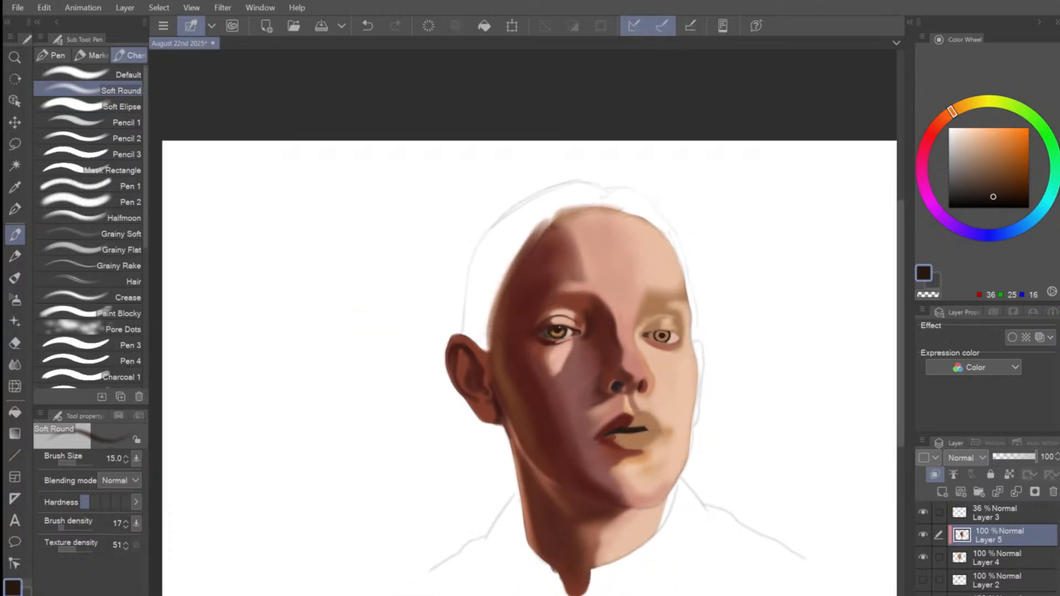
pyautogui.keyDown('alt'); pyautogui.click(687, 354); pyautogui.keyUp('alt')
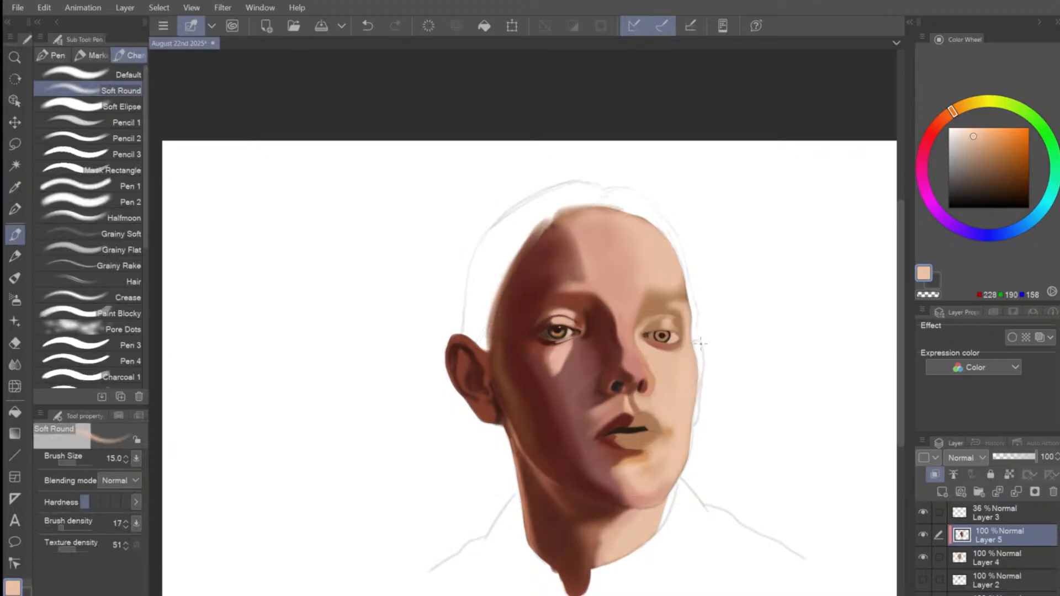
pyautogui.press('[')
pyautogui.scroll(2, 712, 331)
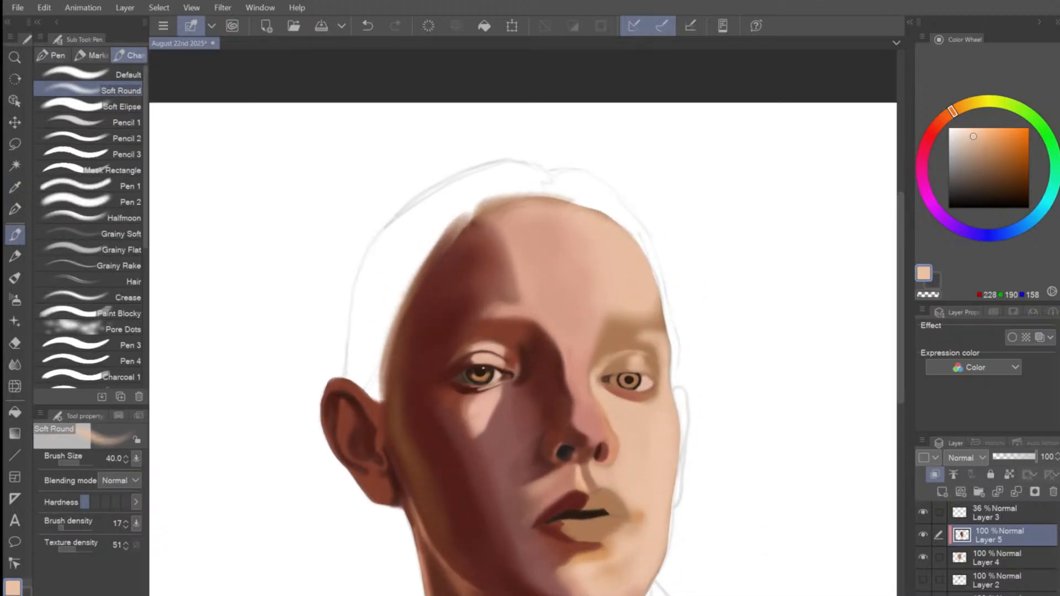
pyautogui.keyDown('alt'); pyautogui.click(493, 339); pyautogui.keyUp('alt')
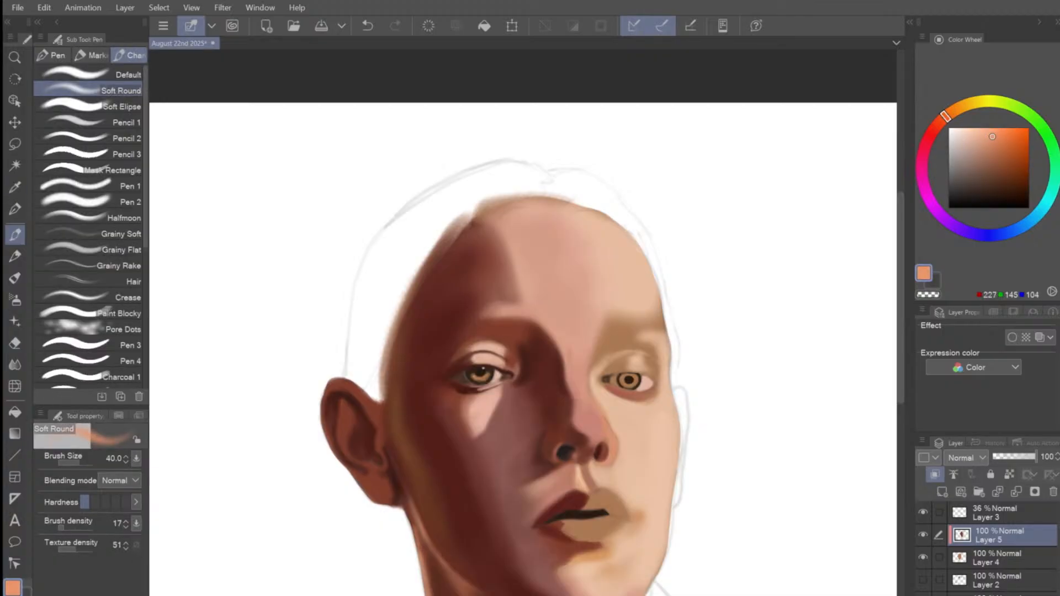
pyautogui.press('[')
pyautogui.moveTo(473, 343); pyautogui.dragTo(486, 341)
pyautogui.press(']')
pyautogui.press(']')
pyautogui.hotkey('ctrl', 'z')
# Warm the skin above the shadowed eye's upper lid with saturated orange (RGB 213, 127, 63), narrowing the brush down to size 25.
pyautogui.keyDown('alt'); pyautogui.click(495, 338); pyautogui.keyUp('alt')
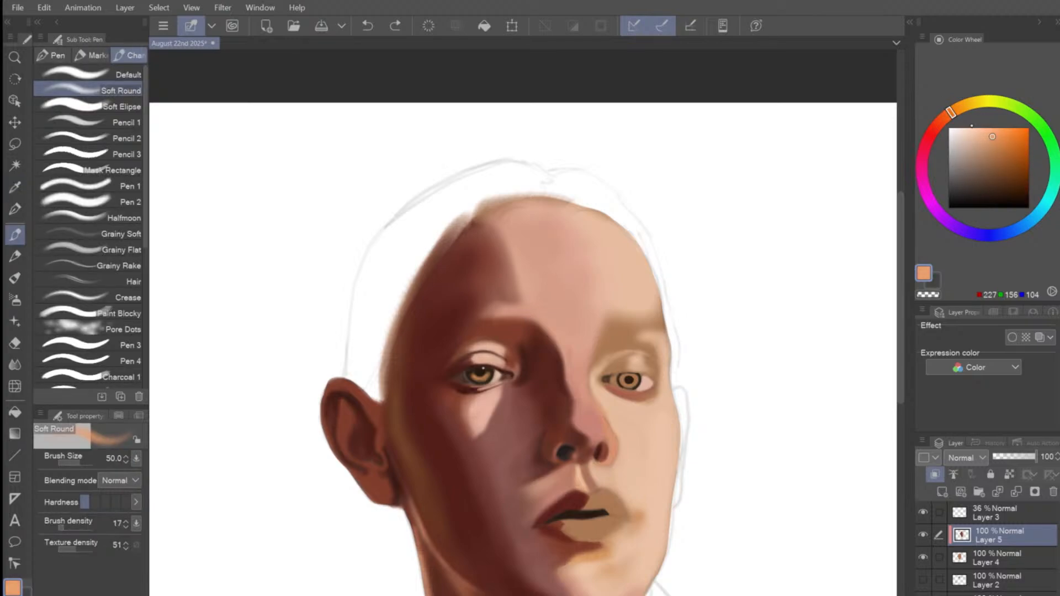
pyautogui.click(1005, 139)
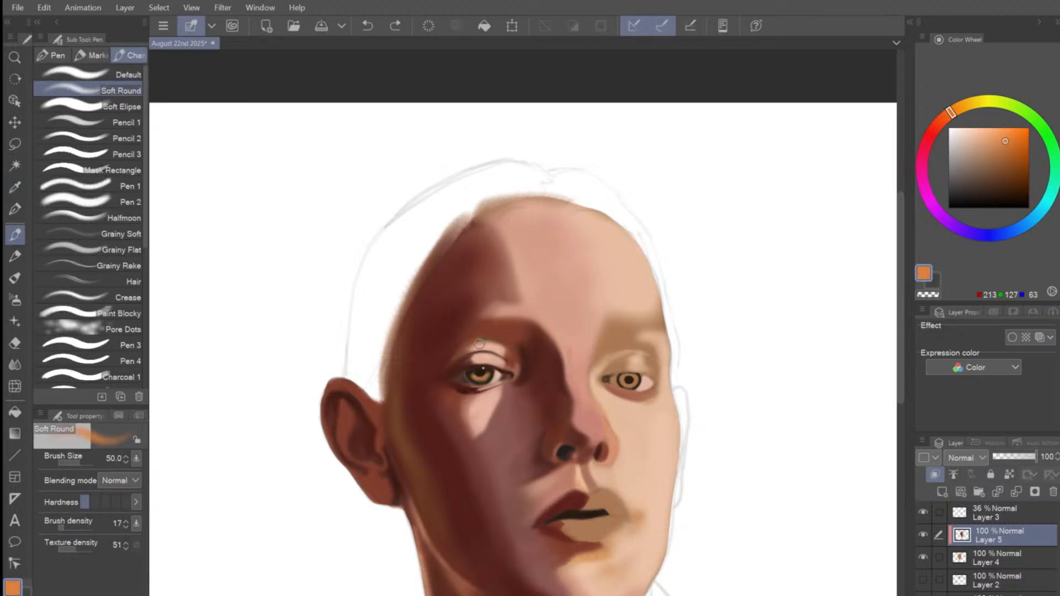
pyautogui.press('[')
pyautogui.press('[')
pyautogui.moveTo(475, 345); pyautogui.dragTo(493, 345)
pyautogui.press('[')
pyautogui.press(']')
pyautogui.press(']')
pyautogui.press(']')
pyautogui.press(']')
pyautogui.press(']')
pyautogui.press('[')
pyautogui.press('[')
pyautogui.press('[')
pyautogui.press('[')
# Sample browns beside the shadowed eye (RGB 128, 62, 44 and 111, 63, 35) and blend the lid's inner end at sizes 40 to 50.
pyautogui.keyDown('alt'); pyautogui.click(513, 359); pyautogui.keyUp('alt')
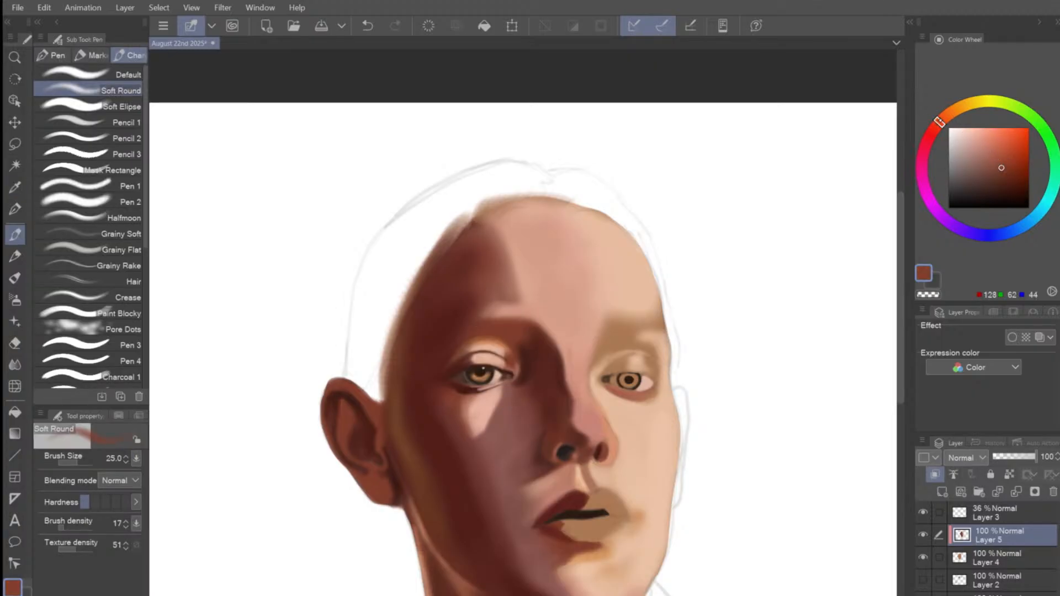
pyautogui.keyDown('alt'); pyautogui.click(507, 354); pyautogui.keyUp('alt')
pyautogui.press(']')
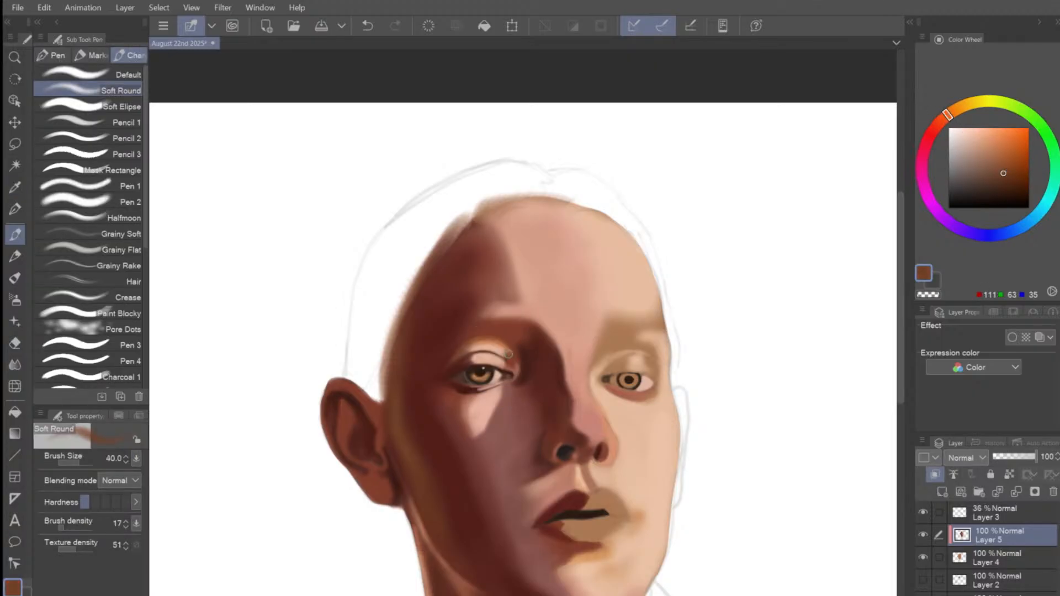
pyautogui.press(']')
pyautogui.press(']')
pyautogui.press(']')
pyautogui.press('[')
pyautogui.hotkey('ctrl', '-')
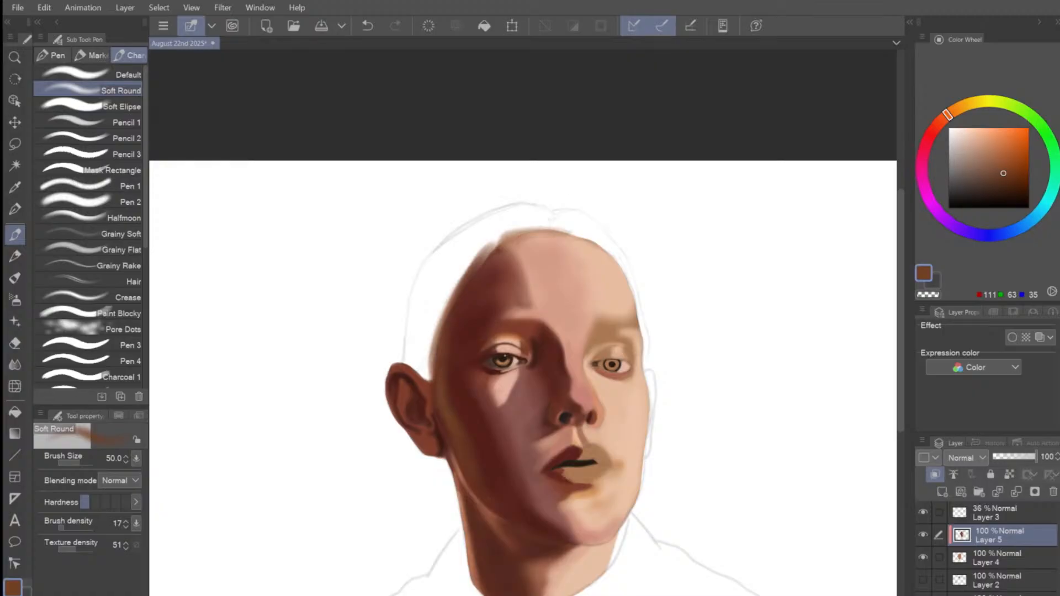
# Sample the neck's light skin tone (RGB 227, 189, 158) and smooth the lit neck below the chin with the brush at size 60.
pyautogui.keyDown('alt'); pyautogui.click(580, 555); pyautogui.keyUp('alt')
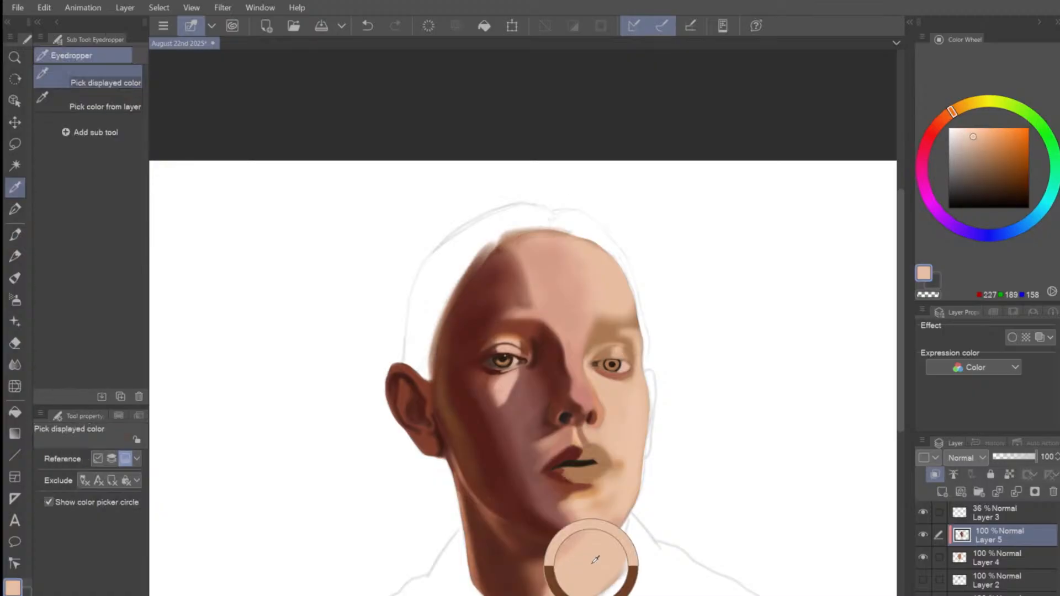
pyautogui.press(']')
pyautogui.moveTo(579, 552)
pyautogui.mouseDown()
pyautogui.moveTo(553, 569)
pyautogui.moveTo(570, 558)
pyautogui.moveTo(553, 574)
pyautogui.moveTo(574, 566)
pyautogui.moveTo(555, 582)
pyautogui.mouseUp()
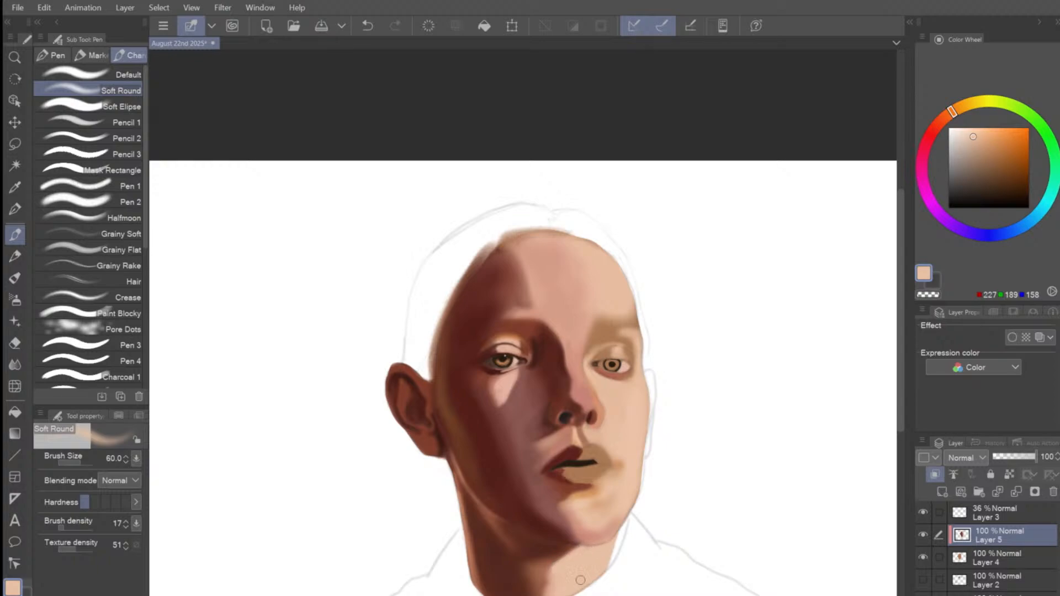
pyautogui.moveTo(587, 550); pyautogui.dragTo(600, 552)
pyautogui.scroll(-1, 574, 301)
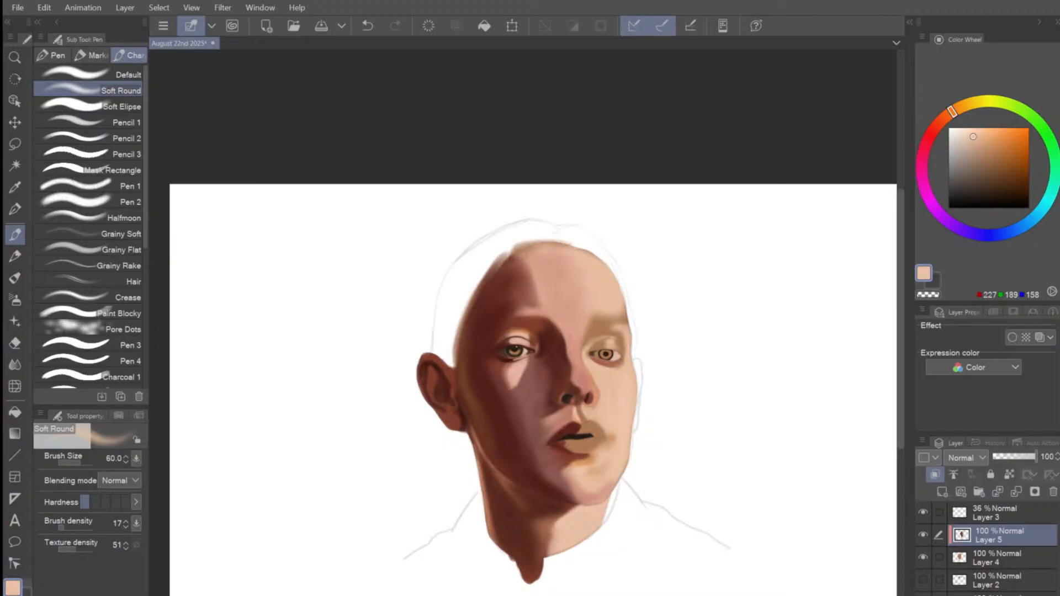
# Mix a dark reddish brown (RGB 57, 23, 12) and lay in the outer part of the eyebrow above the shadowed eye at size 30.
pyautogui.moveTo(952, 112)
pyautogui.mouseDown()
pyautogui.moveTo(942, 120)
pyautogui.moveTo(995, 148)
pyautogui.moveTo(1013, 178)
pyautogui.mouseUp()
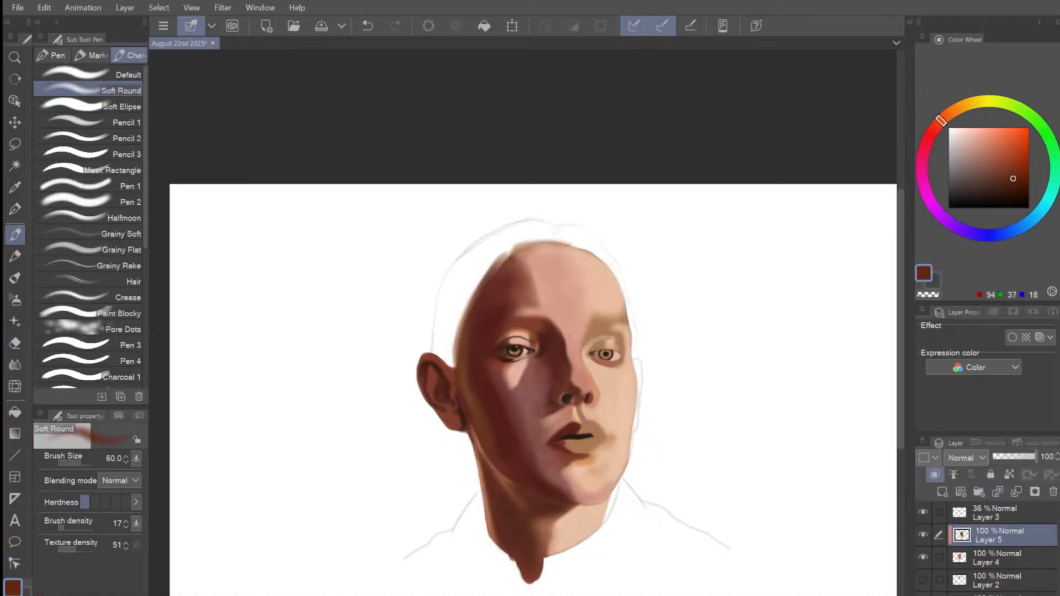
pyautogui.scroll(3, 402, 344)
pyautogui.press('[')
pyautogui.press('[')
pyautogui.press('[')
pyautogui.press('[')
pyautogui.press('[')
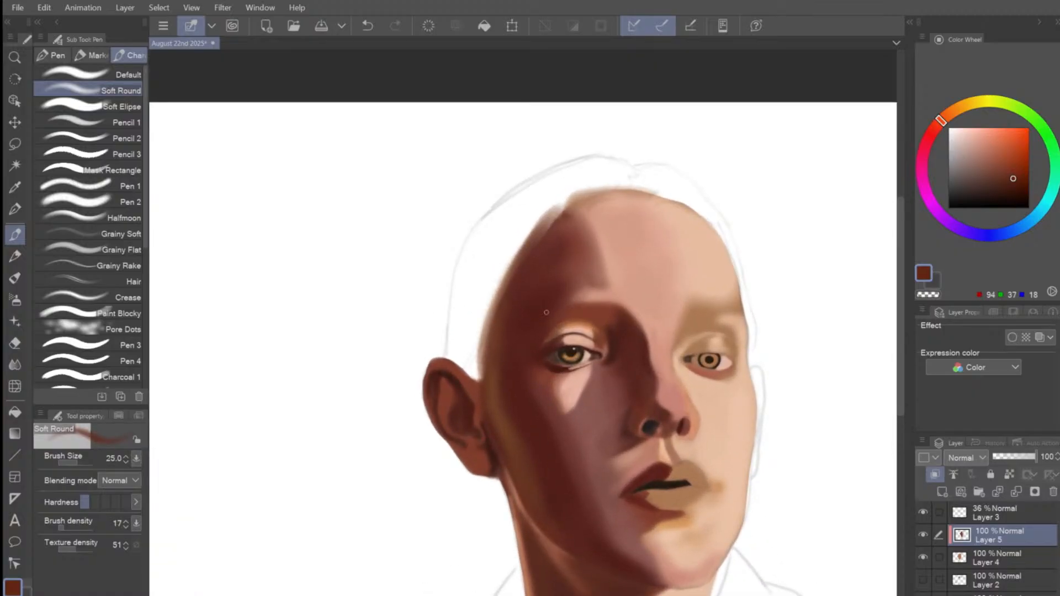
pyautogui.press(']')
pyautogui.click(1012, 192)
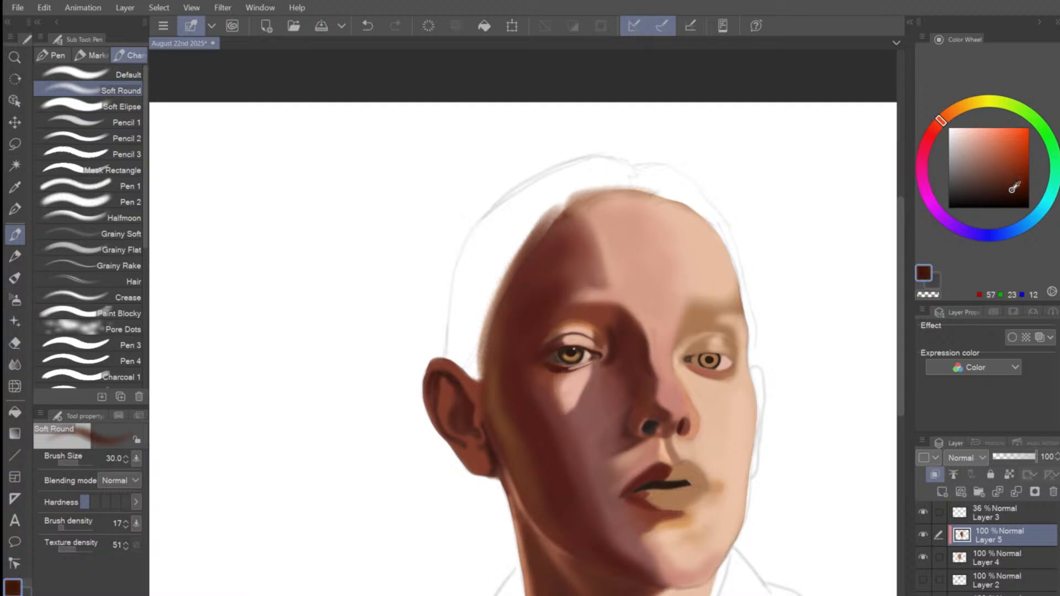
pyautogui.moveTo(564, 298); pyautogui.dragTo(547, 317)
pyautogui.press('[')
pyautogui.press('[')
pyautogui.press(']')
pyautogui.press(']')
pyautogui.hotkey('ctrl', 'z')
pyautogui.moveTo(551, 314)
pyautogui.mouseDown()
pyautogui.moveTo(561, 297)
pyautogui.moveTo(540, 325)
pyautogui.moveTo(557, 307)
pyautogui.mouseUp()
# Extend the shadowed eyebrow towards the nose in dark brown (RGB 52, 21, 11), widening the brush up to size 70.
pyautogui.press('[')
pyautogui.press('[')
pyautogui.press('[')
pyautogui.press(']')
pyautogui.press(']')
pyautogui.press(']')
pyautogui.moveTo(582, 296)
pyautogui.mouseDown()
pyautogui.moveTo(615, 293)
pyautogui.moveTo(583, 298)
pyautogui.moveTo(617, 298)
pyautogui.moveTo(593, 285)
pyautogui.moveTo(590, 303)
pyautogui.moveTo(604, 293)
pyautogui.moveTo(559, 308)
pyautogui.moveTo(587, 307)
pyautogui.moveTo(549, 311)
pyautogui.moveTo(589, 307)
pyautogui.mouseUp()
pyautogui.press('[')
pyautogui.press(']')
pyautogui.press(']')
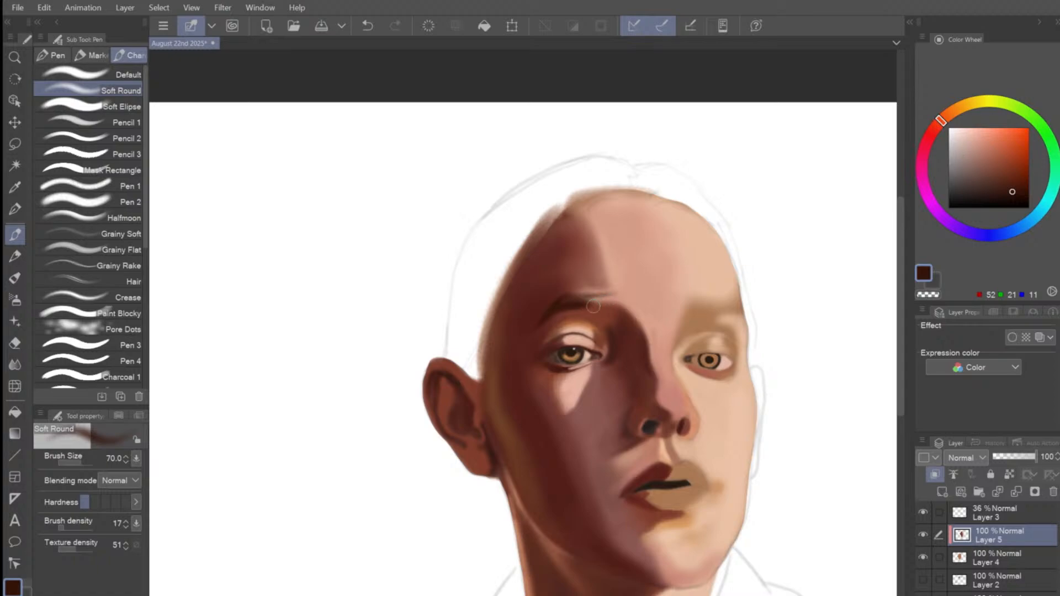
# Thicken and darken the body of the shadowed eyebrow with broad strokes, finishing with the brush at size 30.
pyautogui.press('[')
pyautogui.press(']')
pyautogui.press(']')
pyautogui.press(']')
pyautogui.press(']')
pyautogui.press('[')
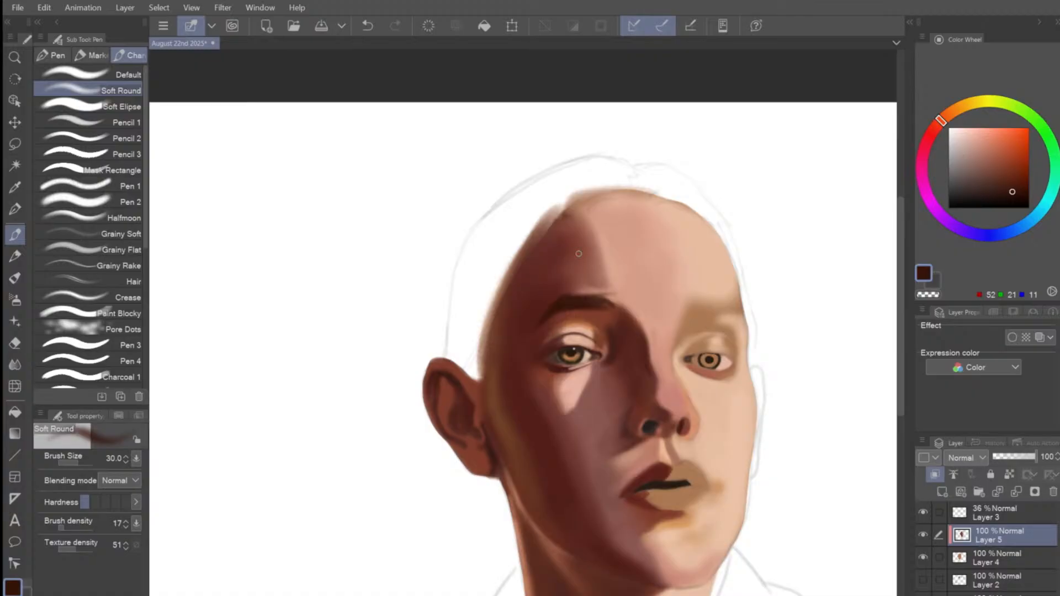
# Shape the inner end of the shadowed eyebrow near the nose bridge with fine dark brown strokes around size 17.
pyautogui.press('[')
pyautogui.press('[')
pyautogui.press(']')
pyautogui.press(']')
pyautogui.press(']')
pyautogui.press('[')
pyautogui.press('[')
pyautogui.moveTo(621, 305); pyautogui.dragTo(601, 296)
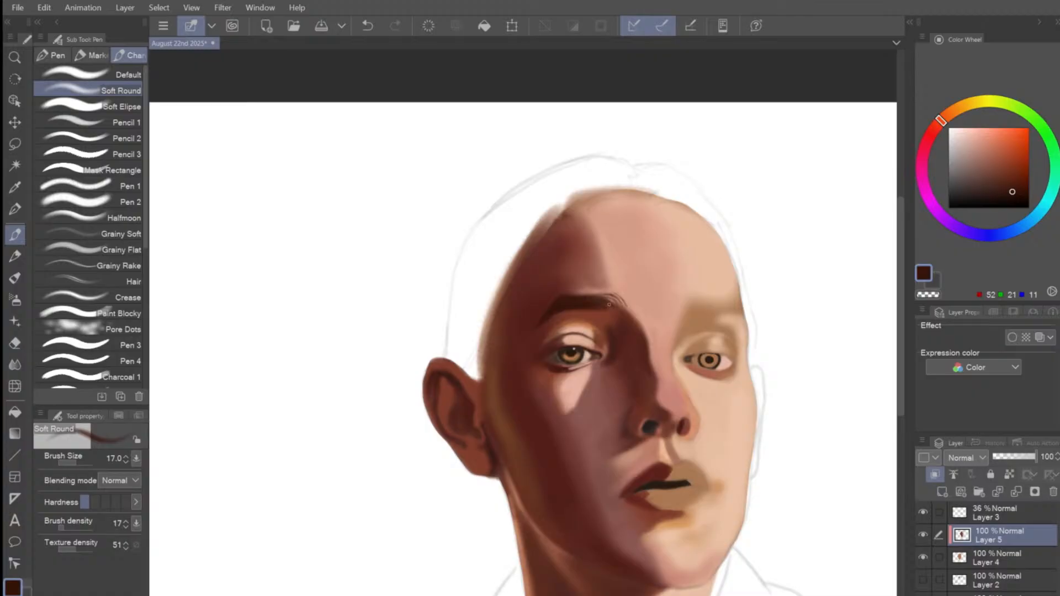
pyautogui.press(']')
pyautogui.moveTo(607, 296); pyautogui.dragTo(600, 300)
# Taper the outer tail of the shadowed eyebrow with fine dark brown strokes at size 12.
pyautogui.press(']')
pyautogui.press('[')
pyautogui.press('[')
pyautogui.press('[')
pyautogui.press('[')
pyautogui.moveTo(538, 316); pyautogui.dragTo(553, 313)
pyautogui.scroll(-2, 625, 306)
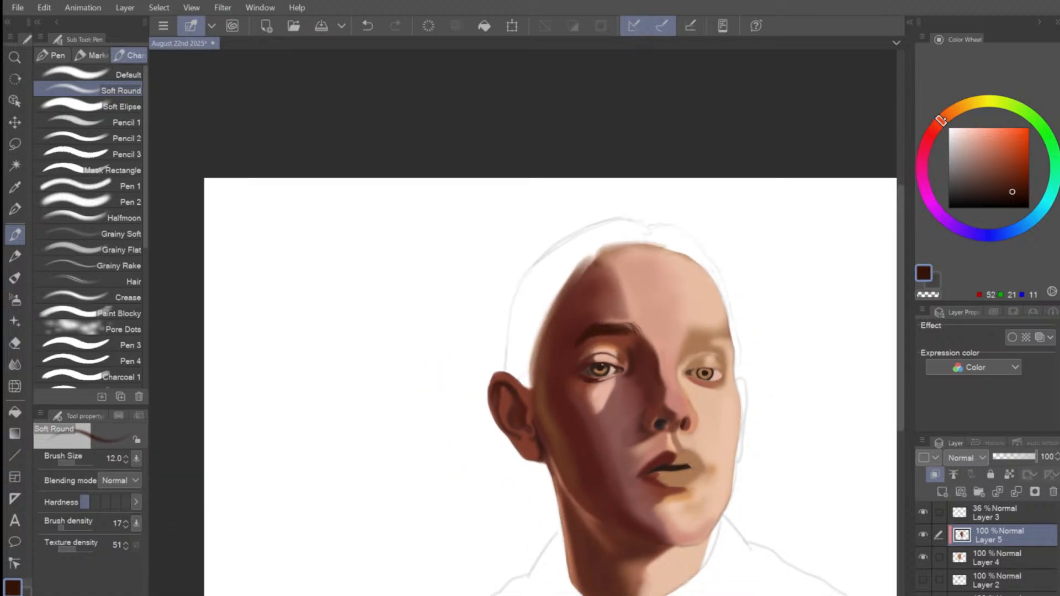
# Mix a warmer brown (RGB 94, 50, 20) and add fine strokes to the shadowed eyebrow at sizes 10 to 12.
pyautogui.moveTo(944, 119); pyautogui.dragTo(949, 113)
pyautogui.click(1012, 178)
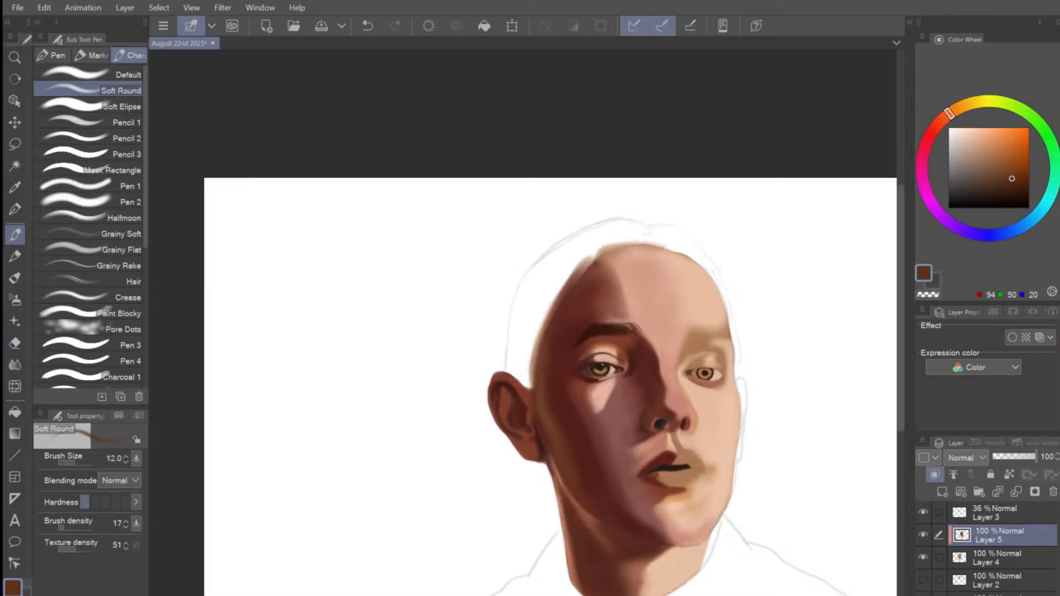
pyautogui.press(']')
pyautogui.press('[')
pyautogui.press('[')
# Pick light orange (RGB 222, 152, 105) and add fine detail around the shadowed eye and its outer corner, reducing the brush to size 6.
pyautogui.moveTo(1012, 179); pyautogui.dragTo(991, 138)
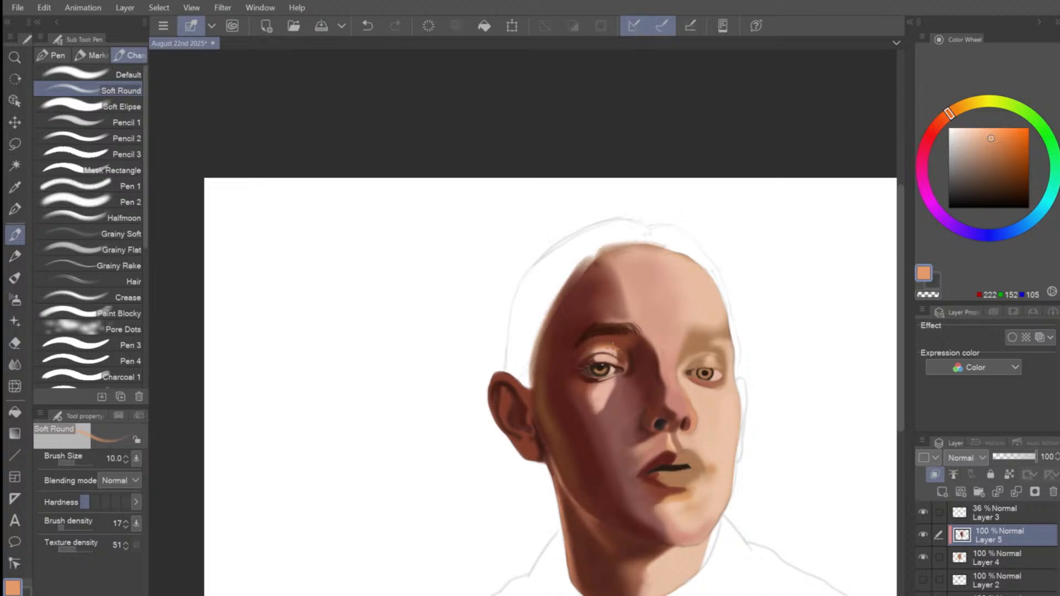
pyautogui.press('[')
pyautogui.press('[')
pyautogui.press('[')
pyautogui.moveTo(593, 380); pyautogui.dragTo(591, 380)
pyautogui.hotkey('ctrl', 'z')
pyautogui.moveTo(584, 370); pyautogui.dragTo(586, 358)
pyautogui.hotkey('ctrl', 'z')
pyautogui.moveTo(584, 369)
pyautogui.mouseDown()
pyautogui.moveTo(589, 350)
pyautogui.moveTo(584, 358)
pyautogui.mouseUp()
# Mix near-black brown (RGB 36, 23, 15) and deepen the shadowed eye's outer corner with the brush enlarged up to size 40.
pyautogui.moveTo(1006, 173); pyautogui.dragTo(996, 196)
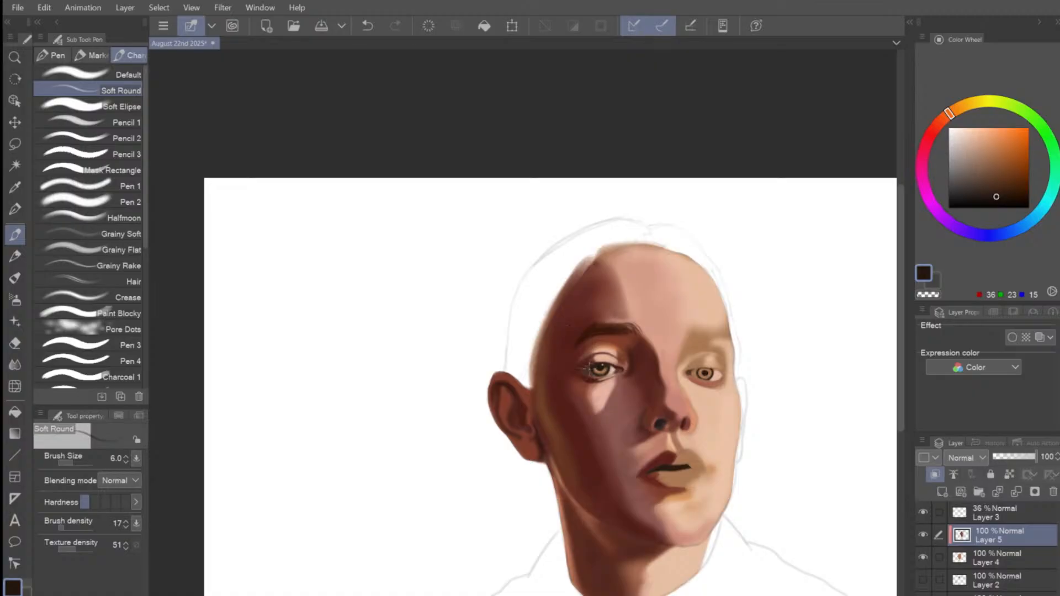
pyautogui.press(']')
pyautogui.press(']')
pyautogui.press(']')
pyautogui.press(']')
pyautogui.press(']')
pyautogui.press(']')
pyautogui.press(']')
pyautogui.press(']')
pyautogui.press(']')
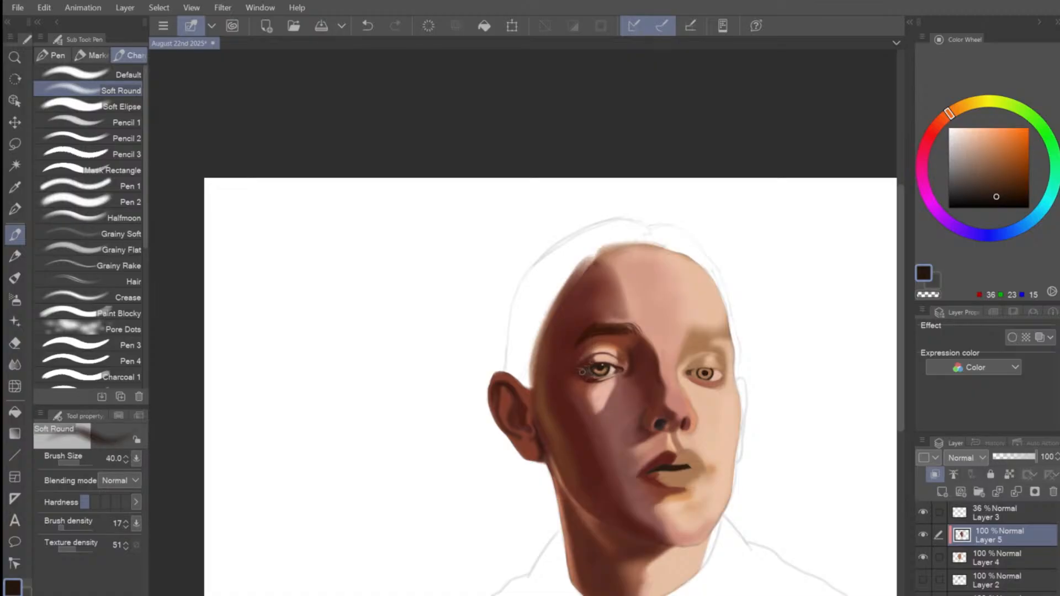
pyautogui.press('[')
pyautogui.press('[')
pyautogui.press('[')
# Recall light orange (RGB 222, 152, 105) from the color history and return to the Soft Round brush's settings.
pyautogui.click(118, 415)
pyautogui.click(53, 429)
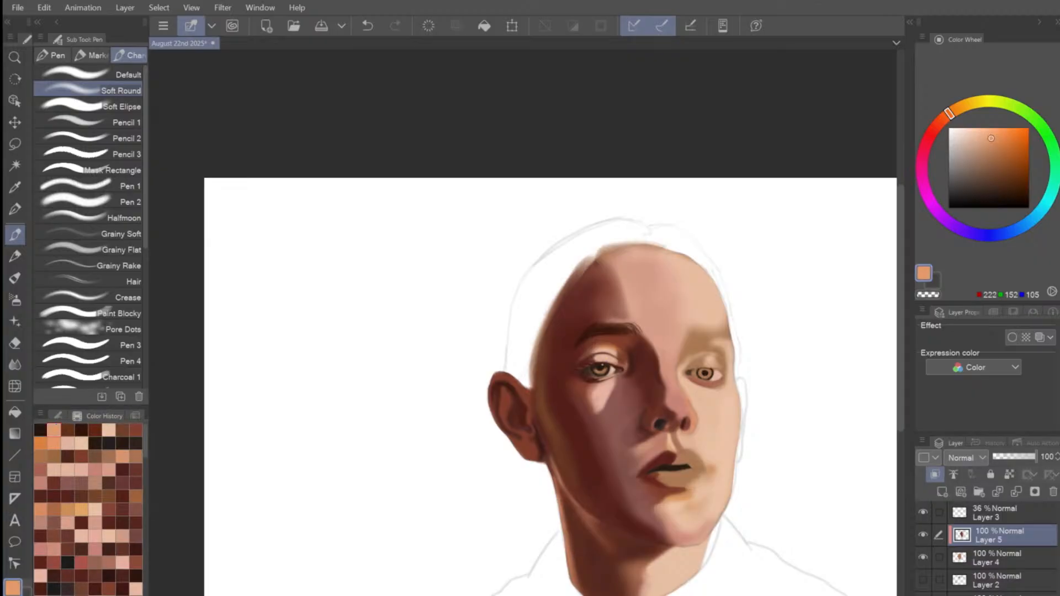
pyautogui.click(15, 256)
pyautogui.press('p')
pyautogui.click(58, 415)
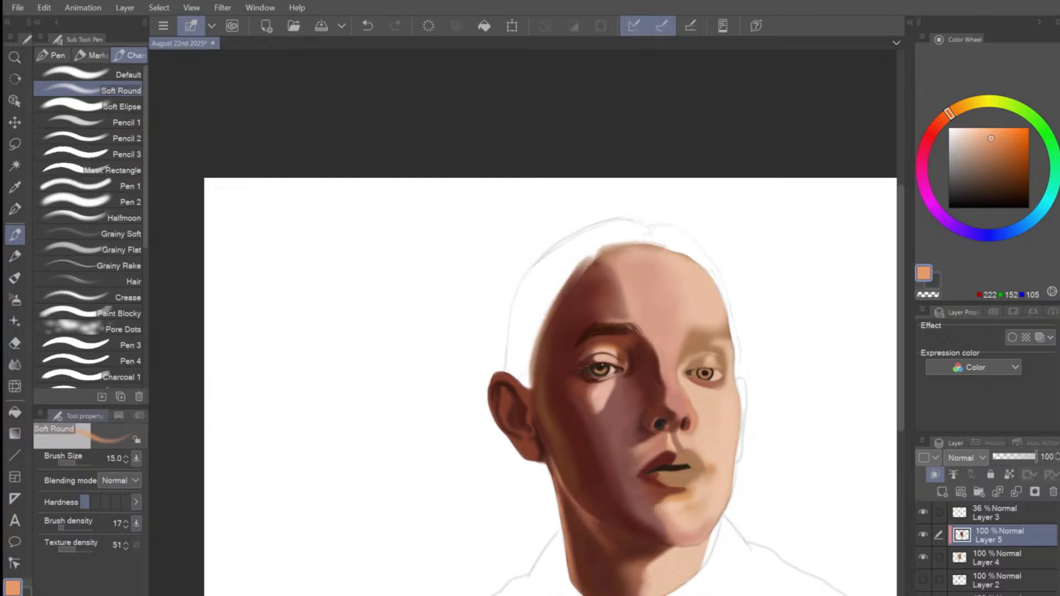
# Lighten the orange to RGB 238, 175, 132 and add small highlights along the shadowed eyebrow and the eye's inner corner at size 15.
pyautogui.moveTo(993, 134); pyautogui.dragTo(985, 133)
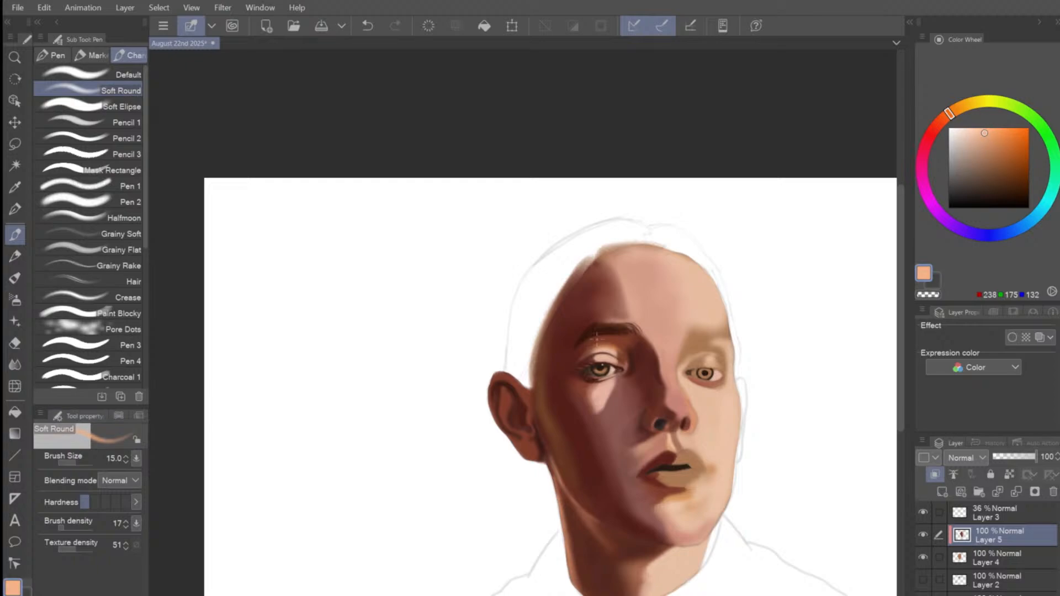
pyautogui.moveTo(594, 344); pyautogui.dragTo(570, 345)
pyautogui.hotkey('ctrl', 'z')
pyautogui.moveTo(599, 329); pyautogui.dragTo(605, 327)
pyautogui.moveTo(640, 331); pyautogui.dragTo(628, 326)
pyautogui.moveTo(625, 368); pyautogui.dragTo(624, 368)
# Mix a deep red (RGB 85, 24, 17) and shade the inner corner of the shadowed eye with the brush at size 30.
pyautogui.moveTo(950, 114); pyautogui.dragTo(934, 128)
pyautogui.click(1002, 157)
pyautogui.moveTo(1006, 155); pyautogui.dragTo(1014, 181)
pyautogui.press(']')
pyautogui.press(']')
pyautogui.press(']')
pyautogui.press(']')
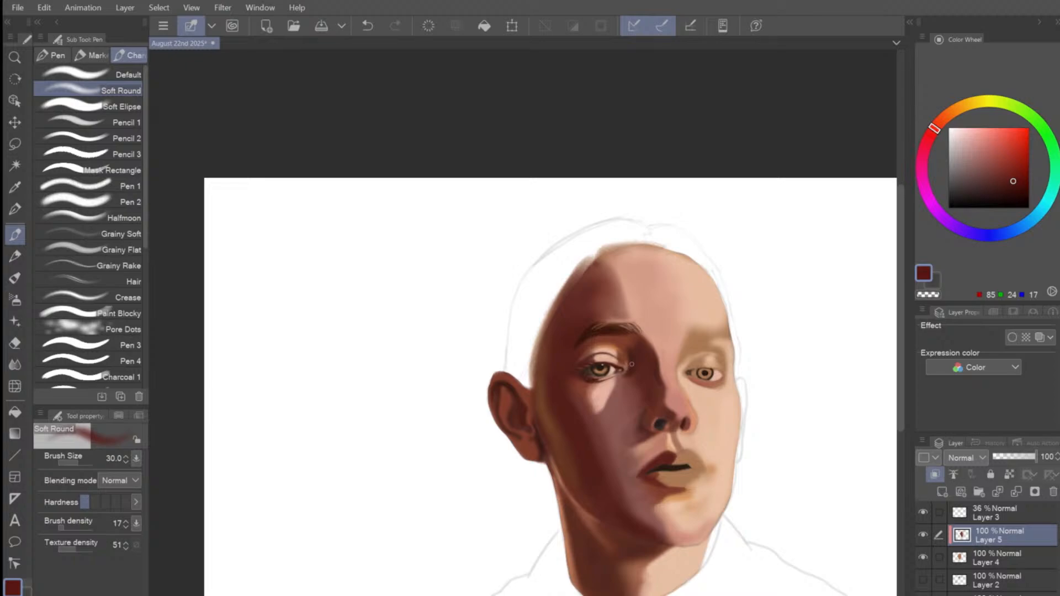
pyautogui.press('[')
pyautogui.press('[')
# Shift the hue to reddish brown (RGB 85, 35, 17) and deepen the skin beside the shadowed eye's outer corner at size 80.
pyautogui.moveTo(934, 128); pyautogui.dragTo(942, 119)
pyautogui.press(']')
pyautogui.press(']')
pyautogui.press(']')
pyautogui.press(']')
pyautogui.press(']')
pyautogui.press(']')
pyautogui.press(']')
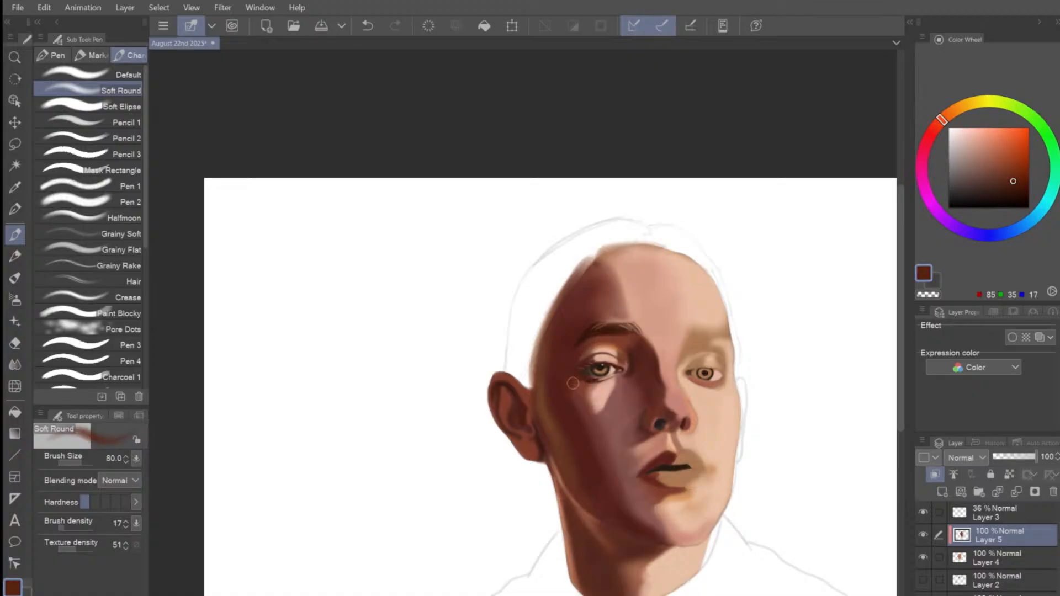
# Soften the shadow around the light patch below the shadowed eye, enlarging the brush up to size 170.
pyautogui.press(']')
pyautogui.press(']')
pyautogui.press(']')
pyautogui.press('[')
pyautogui.press('[')
pyautogui.press('[')
pyautogui.press('[')
pyautogui.press('[')
pyautogui.press(']')
pyautogui.press(']')
pyautogui.press(']')
pyautogui.press(']')
pyautogui.press(']')
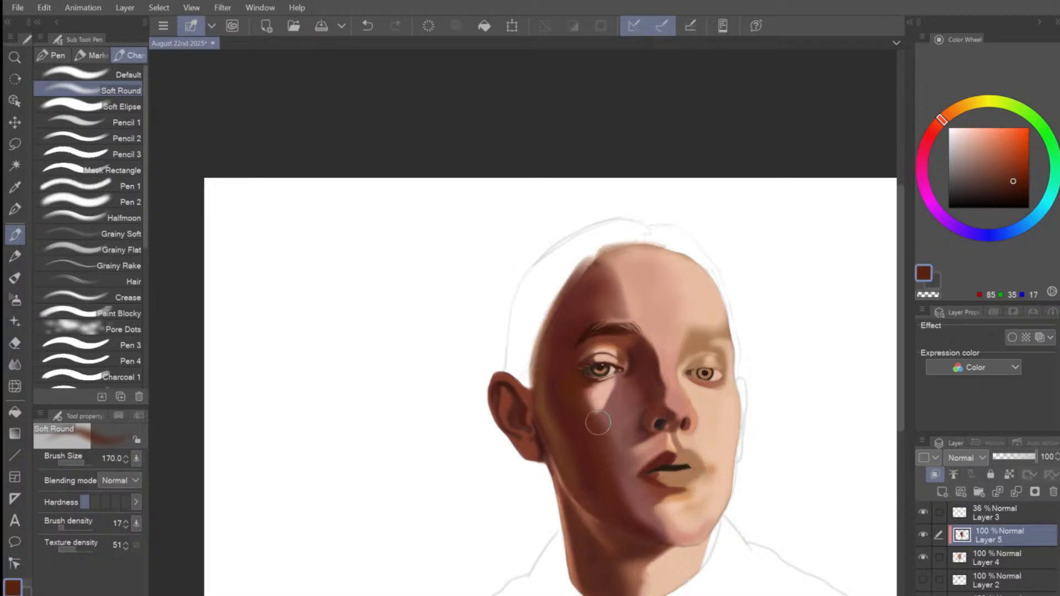
# Sample deep red (RGB 85, 29, 17) from the shadowed cheek and deepen the lower cheek toward the jaw at brush sizes 250 and 200.
pyautogui.press(']')
pyautogui.press(']')
pyautogui.keyDown('alt'); pyautogui.click(617, 435); pyautogui.keyUp('alt')
pyautogui.keyDown('alt'); pyautogui.click(610, 425); pyautogui.keyUp('alt')
pyautogui.press(']')
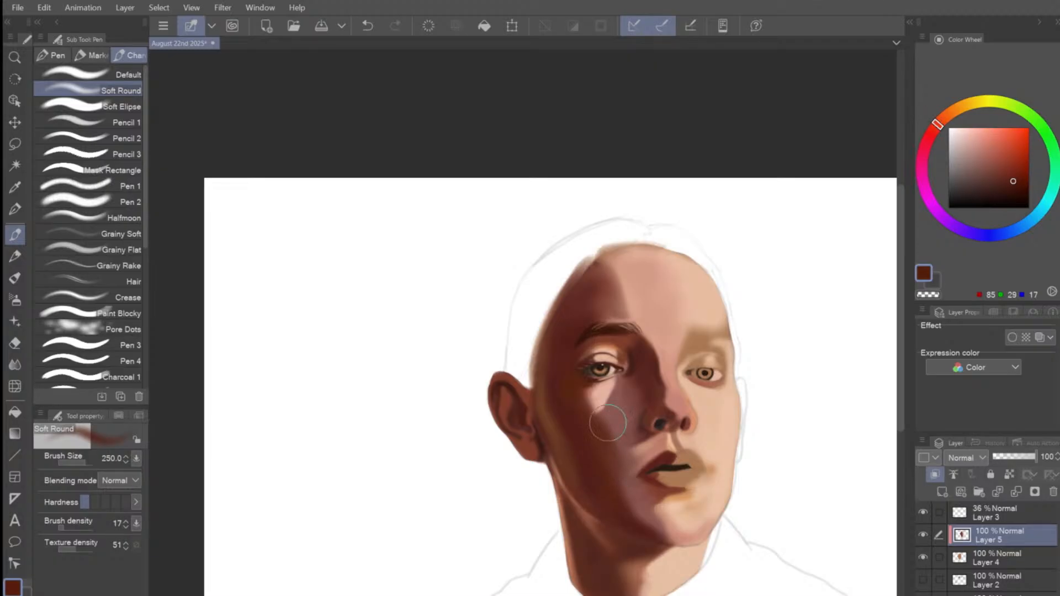
pyautogui.moveTo(629, 475)
pyautogui.mouseDown()
pyautogui.moveTo(616, 447)
pyautogui.moveTo(632, 474)
pyautogui.moveTo(605, 446)
pyautogui.moveTo(633, 497)
pyautogui.moveTo(626, 484)
pyautogui.moveTo(637, 465)
pyautogui.moveTo(628, 505)
pyautogui.moveTo(639, 471)
pyautogui.moveTo(626, 519)
pyautogui.moveTo(629, 471)
pyautogui.moveTo(650, 530)
pyautogui.moveTo(621, 490)
pyautogui.moveTo(643, 519)
pyautogui.mouseUp()
pyautogui.press('[')
pyautogui.press('[')
pyautogui.moveTo(608, 460); pyautogui.dragTo(660, 535)
pyautogui.press('[')
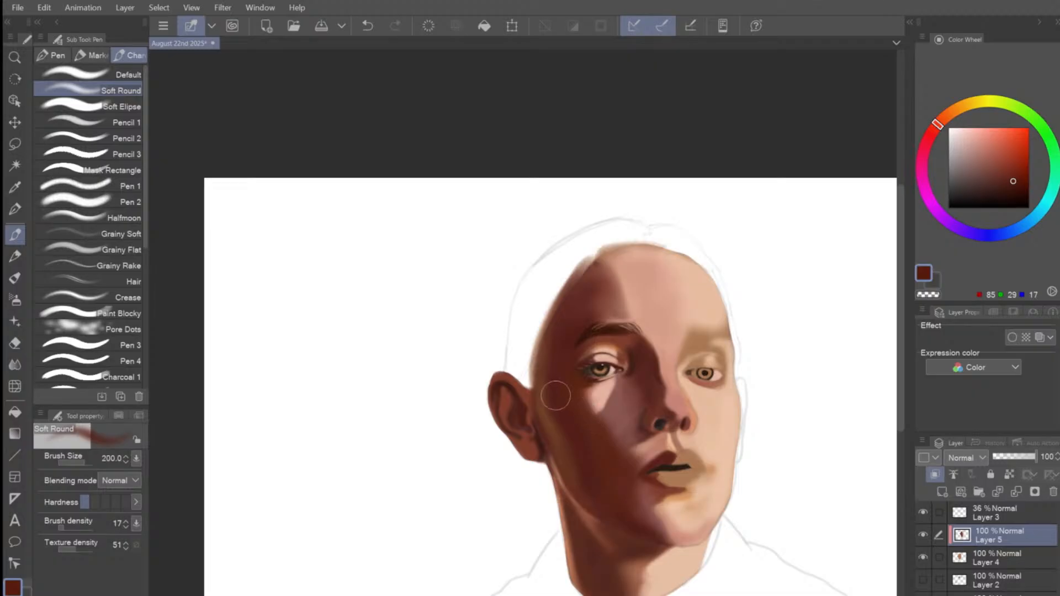
# Deepen the outer edge of the shadowed cheek and the skin beside the light patch below the eye, reducing the brush to size 150.
pyautogui.press('[')
pyautogui.press('[')
pyautogui.press('[')
pyautogui.press('[')
pyautogui.press(']')
pyautogui.press(']')
pyautogui.press(']')
pyautogui.press(']')
pyautogui.moveTo(548, 388); pyautogui.dragTo(580, 464)
pyautogui.moveTo(555, 406); pyautogui.dragTo(591, 487)
pyautogui.press('[')
pyautogui.moveTo(612, 402); pyautogui.dragTo(583, 379)
# Undo the last stroke, mix a muted red-brown (RGB 132, 66, 53) and shade the lit eye's upper eyelid at size 40.
pyautogui.scroll(-2, 596, 406)
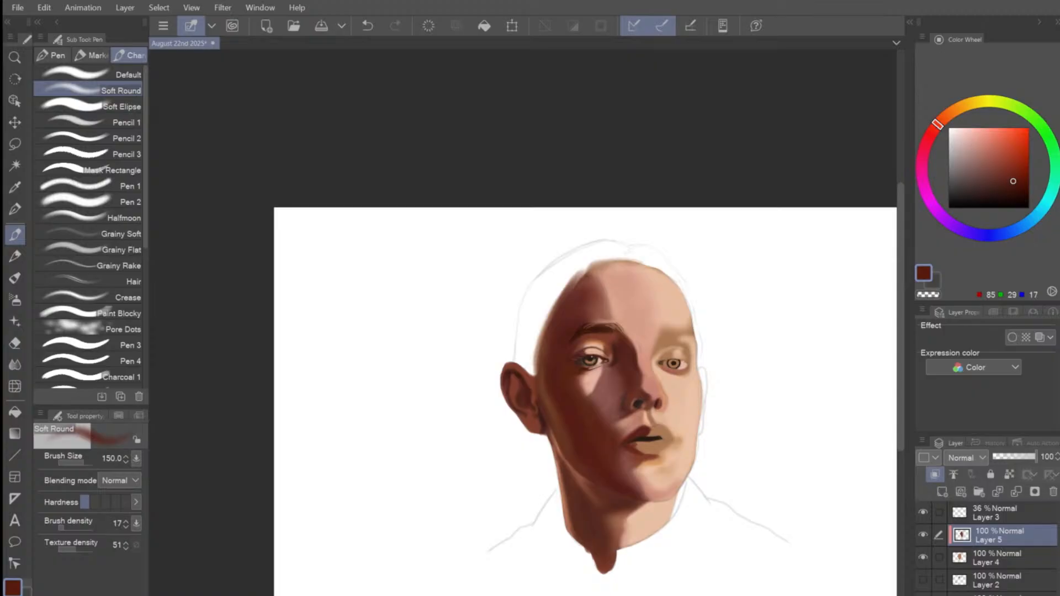
pyautogui.scroll(2, 655, 254)
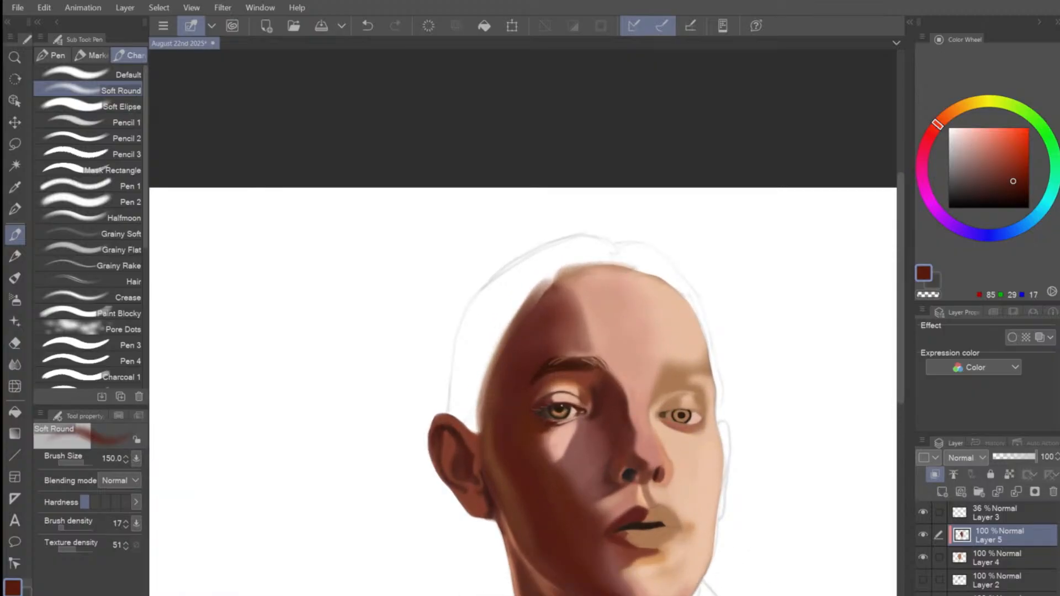
pyautogui.scroll(1, 574, 409)
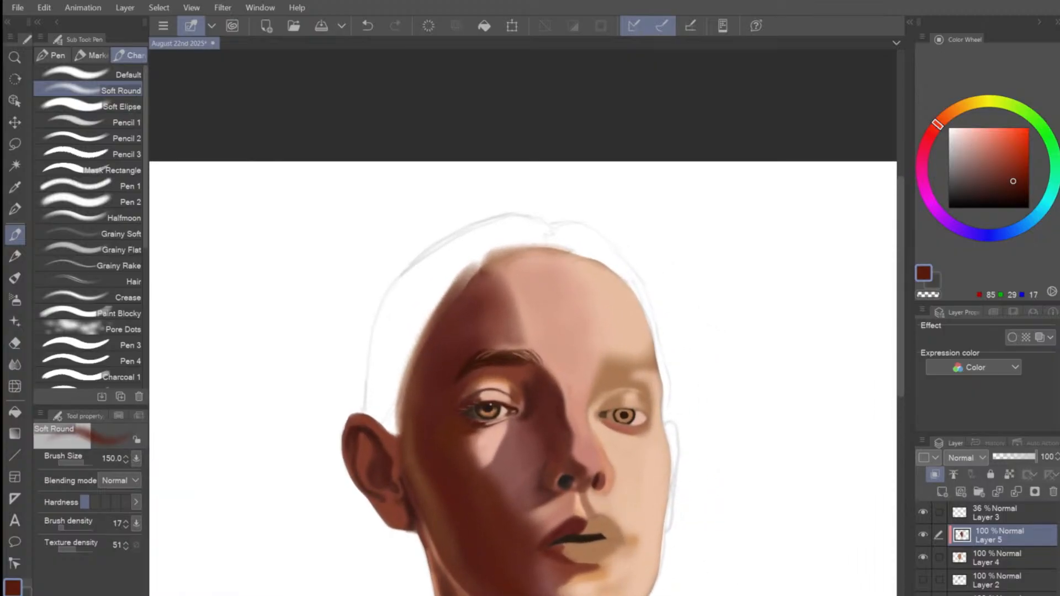
pyautogui.press('[')
pyautogui.press('[')
pyautogui.press('[')
pyautogui.press('[')
pyautogui.press('[')
pyautogui.press('[')
pyautogui.hotkey('ctrl', 'z')
pyautogui.click(997, 166)
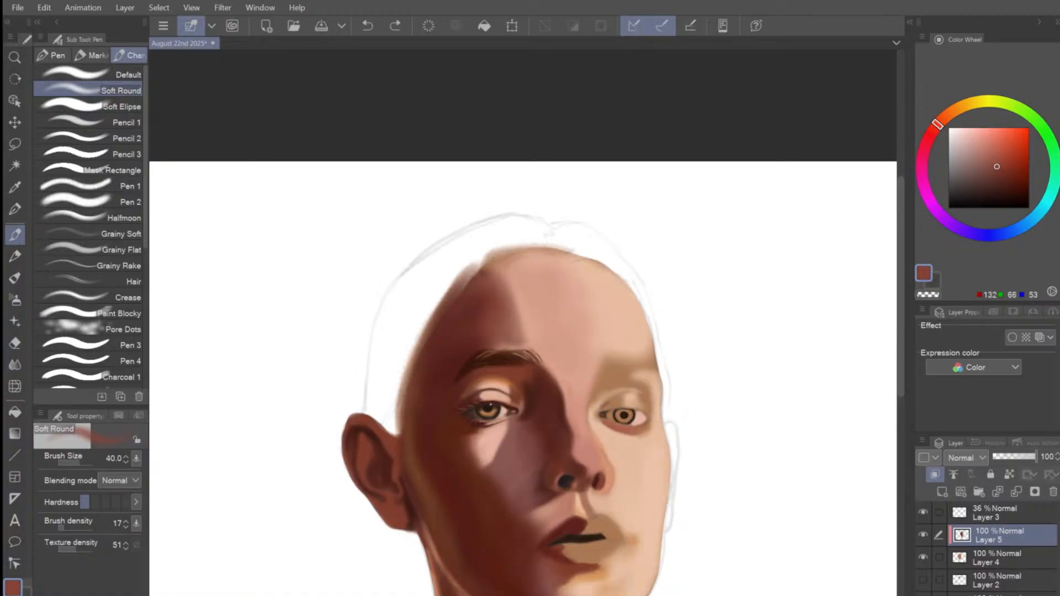
pyautogui.moveTo(604, 408); pyautogui.dragTo(617, 398)
# Define the upper eyelid crease of the lit eye with the red-brown, reducing the brush to size 12.
pyautogui.press('[')
pyautogui.press('[')
pyautogui.press('[')
pyautogui.press('[')
pyautogui.press('[')
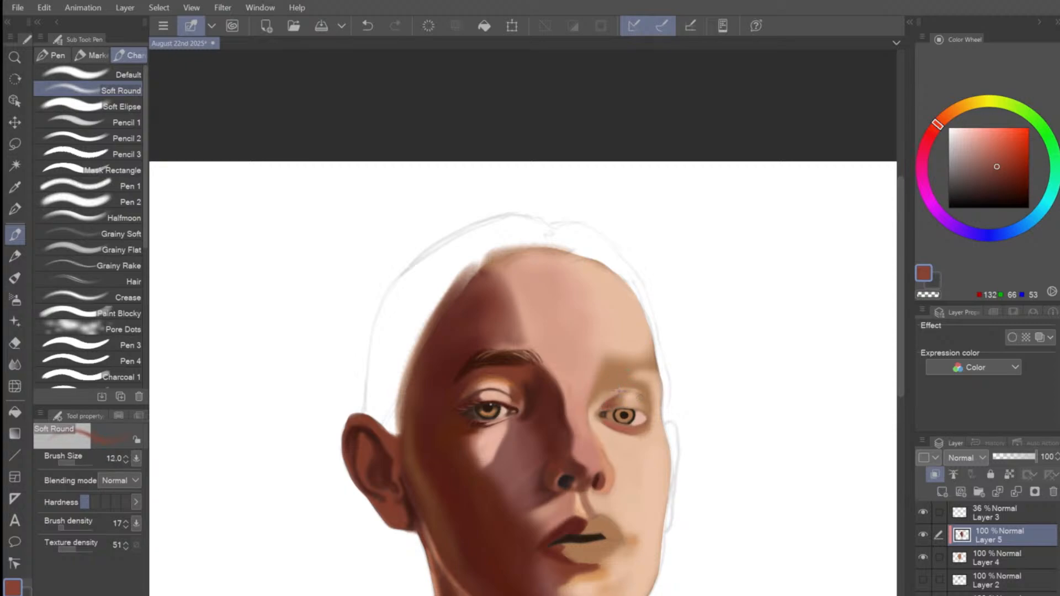
# Shade the lids and outer socket of the lit eye with the red-brown, enlarging the brush to size 60.
pyautogui.press(']')
pyautogui.press(']')
pyautogui.press(']')
pyautogui.press('[')
pyautogui.press(']')
pyautogui.press(']')
pyautogui.press(']')
pyautogui.press(']')
pyautogui.press(']')
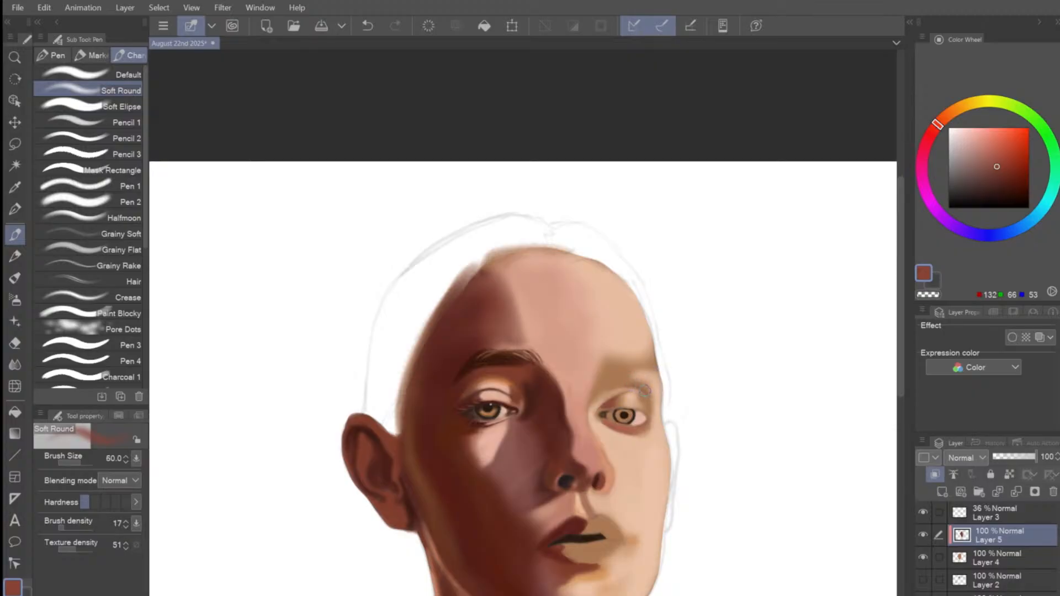
# Mix orange from the lit cheek's skin tone (RGB 199, 131, 78, then 227, 151, 90) and warm the lit eye's lower lid at size 30.
pyautogui.press('[')
pyautogui.press('[')
pyautogui.press('[')
pyautogui.press('[')
pyautogui.keyDown('alt'); pyautogui.click(660, 430); pyautogui.keyUp('alt')
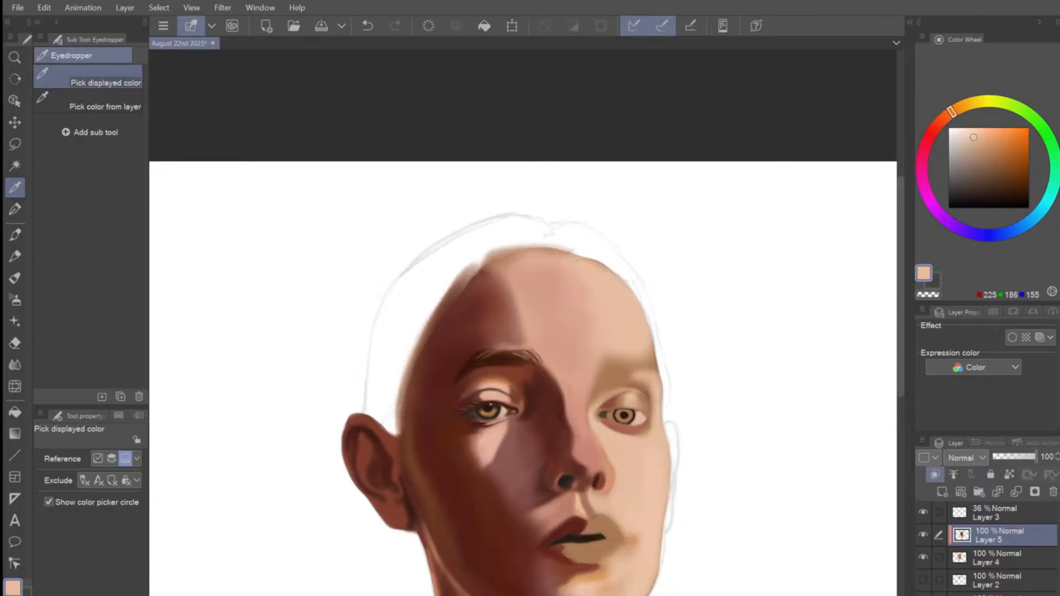
pyautogui.click(997, 146)
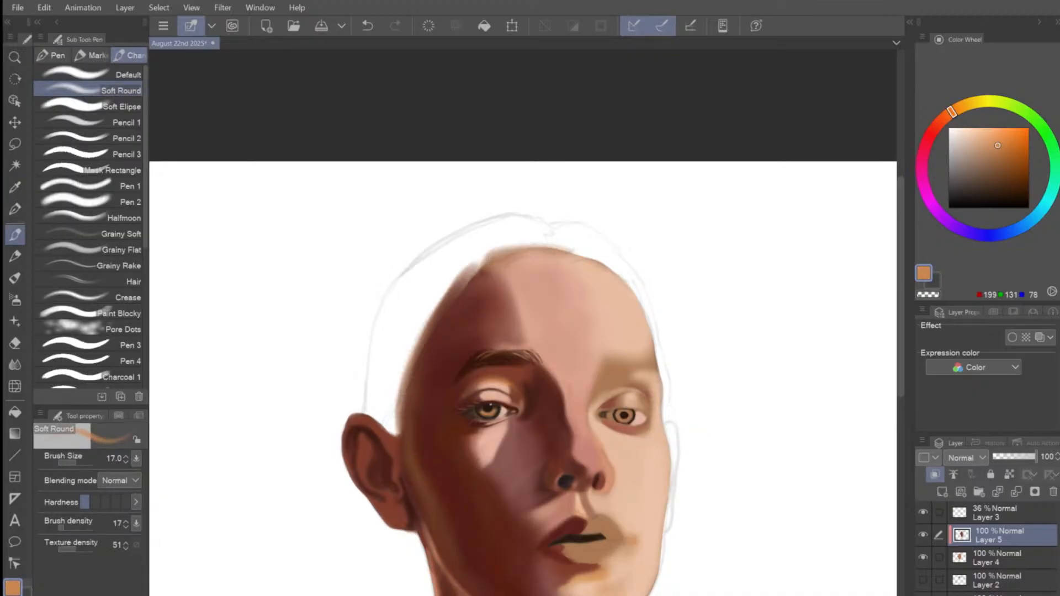
pyautogui.press(']')
pyautogui.press(']')
pyautogui.press(']')
pyautogui.click(998, 136)
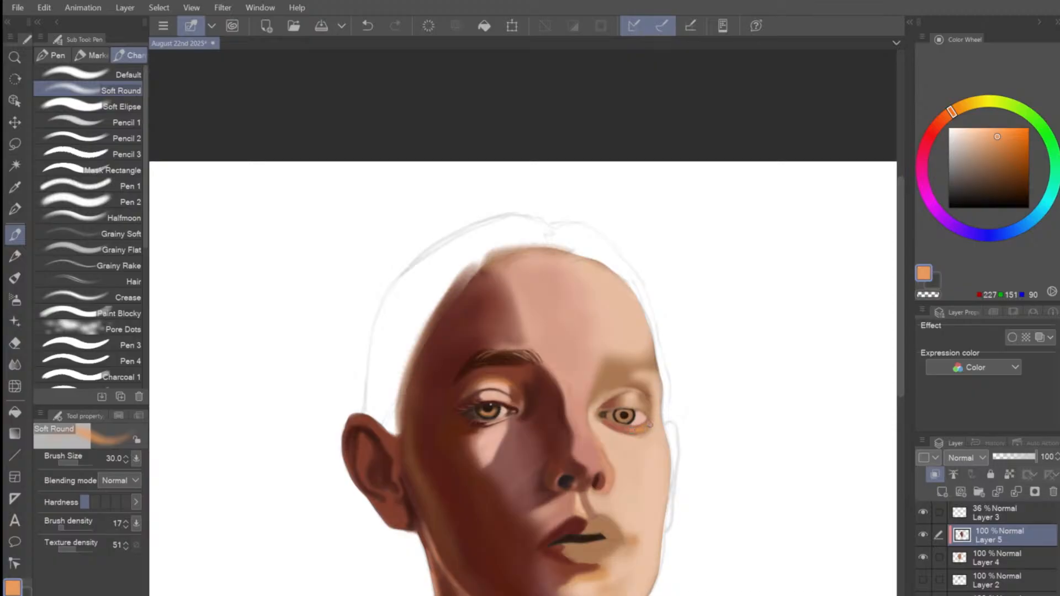
# Mix a pinkish peach from the skin beside the nose (RGB 227, 163, 136) and warm the area below the lit eye, enlarging the brush to 150.
pyautogui.scroll(-3, 670, 379)
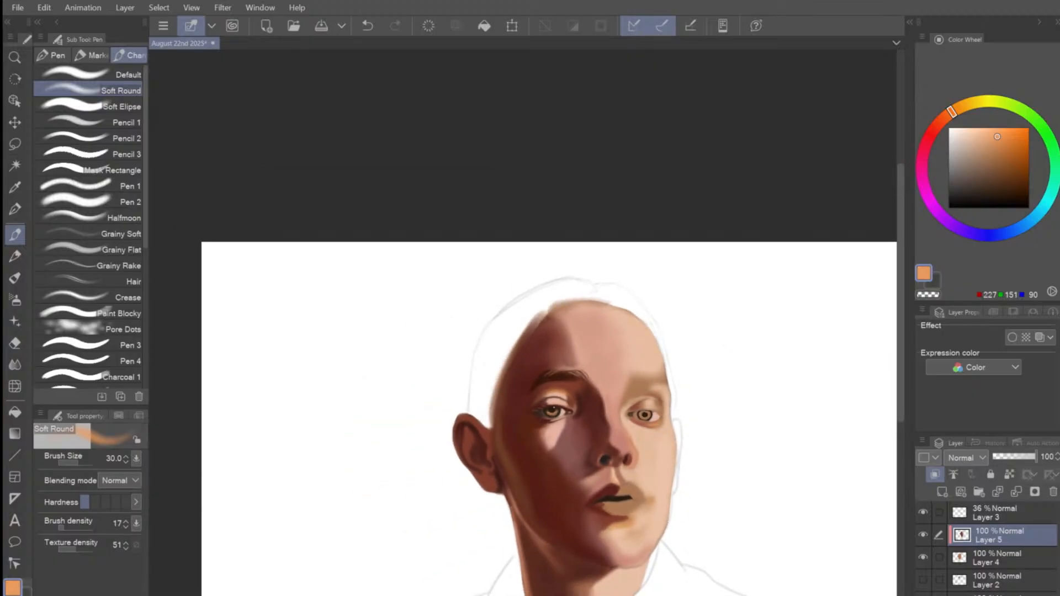
pyautogui.keyDown('alt'); pyautogui.click(618, 426); pyautogui.keyUp('alt')
pyautogui.click(982, 141)
pyautogui.click(947, 116)
pyautogui.click(982, 141)
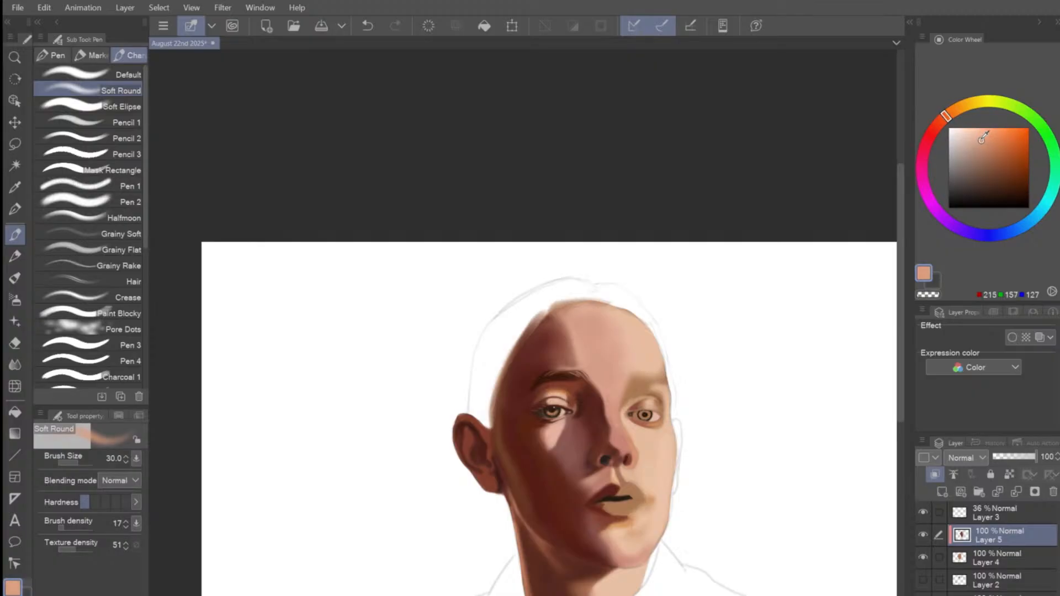
pyautogui.click(943, 119)
pyautogui.press(']')
pyautogui.press(']')
pyautogui.press(']')
pyautogui.press(']')
pyautogui.press(']')
pyautogui.moveTo(621, 414)
pyautogui.mouseDown()
pyautogui.moveTo(645, 433)
pyautogui.moveTo(629, 421)
pyautogui.moveTo(640, 441)
pyautogui.moveTo(649, 435)
pyautogui.mouseUp()
pyautogui.click(980, 136)
pyautogui.press(']')
pyautogui.press(']')
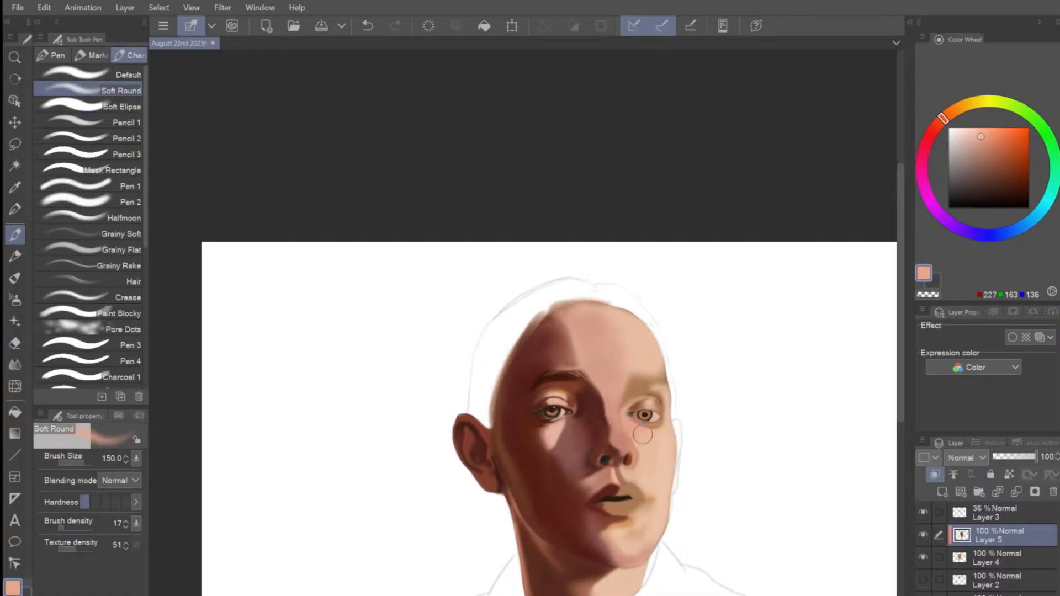
# Blend the peach down the lit cheek toward the jaw with the brush enlarged to size 300, undoing the last stroke.
pyautogui.press(']')
pyautogui.press(']')
pyautogui.press(']')
pyautogui.moveTo(653, 466)
pyautogui.mouseDown()
pyautogui.moveTo(662, 477)
pyautogui.moveTo(677, 452)
pyautogui.moveTo(643, 468)
pyautogui.moveTo(666, 492)
pyautogui.moveTo(628, 438)
pyautogui.moveTo(631, 483)
pyautogui.moveTo(641, 462)
pyautogui.moveTo(639, 475)
pyautogui.moveTo(625, 473)
pyautogui.moveTo(655, 499)
pyautogui.moveTo(640, 448)
pyautogui.moveTo(662, 470)
pyautogui.moveTo(658, 485)
pyautogui.moveTo(643, 486)
pyautogui.moveTo(646, 518)
pyautogui.moveTo(662, 505)
pyautogui.moveTo(650, 544)
pyautogui.moveTo(659, 486)
pyautogui.moveTo(655, 518)
pyautogui.mouseUp()
pyautogui.press('[')
pyautogui.press('[')
pyautogui.press(']')
pyautogui.press(']')
pyautogui.press(']')
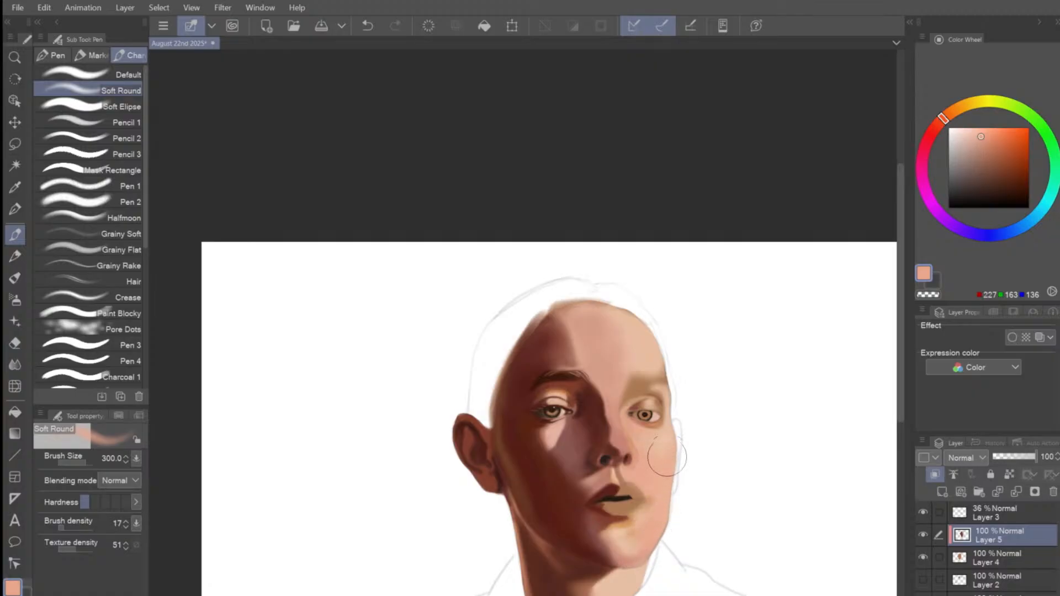
pyautogui.press('[')
pyautogui.hotkey('ctrl', 'z')
# Reduce the brush to size 60 and add small peach touches at the outer corner of the lit eye.
pyautogui.press('[')
pyautogui.press('[')
pyautogui.press('[')
pyautogui.press('[')
pyautogui.press('[')
pyautogui.press('[')
pyautogui.press('[')
pyautogui.press('[')
pyautogui.moveTo(656, 408); pyautogui.dragTo(661, 409)
pyautogui.press('[')
pyautogui.press(']')
# Mix a salmon tone (RGB 215, 146, 118) and paint the skin between the nose bridge and the lit eye's inner corner at size 70.
pyautogui.click(984, 149)
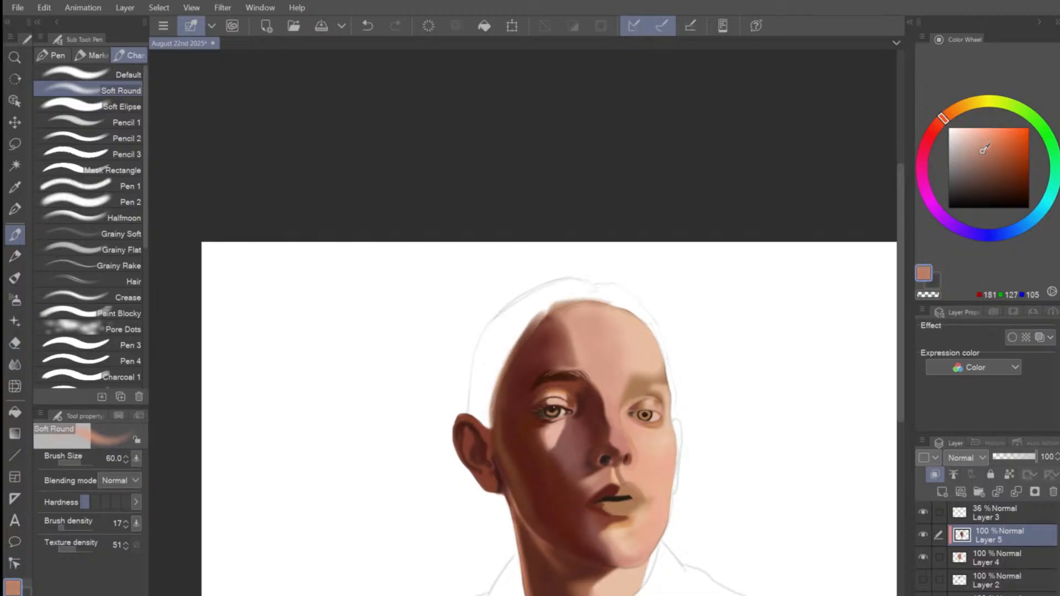
pyautogui.moveTo(984, 149); pyautogui.dragTo(982, 158)
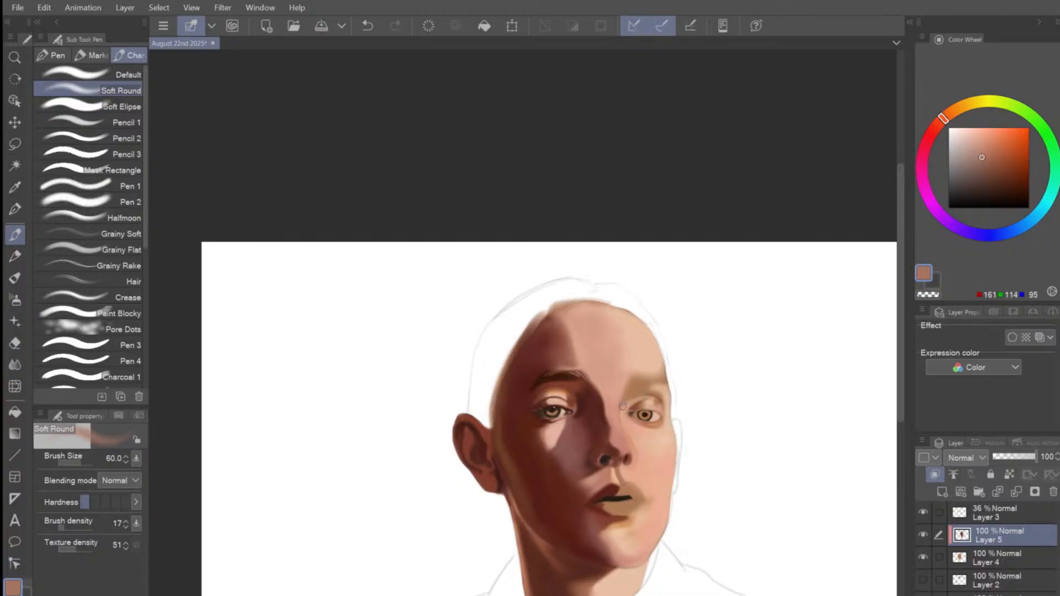
pyautogui.press(']')
pyautogui.hotkey('ctrl', 'z')
pyautogui.click(985, 140)
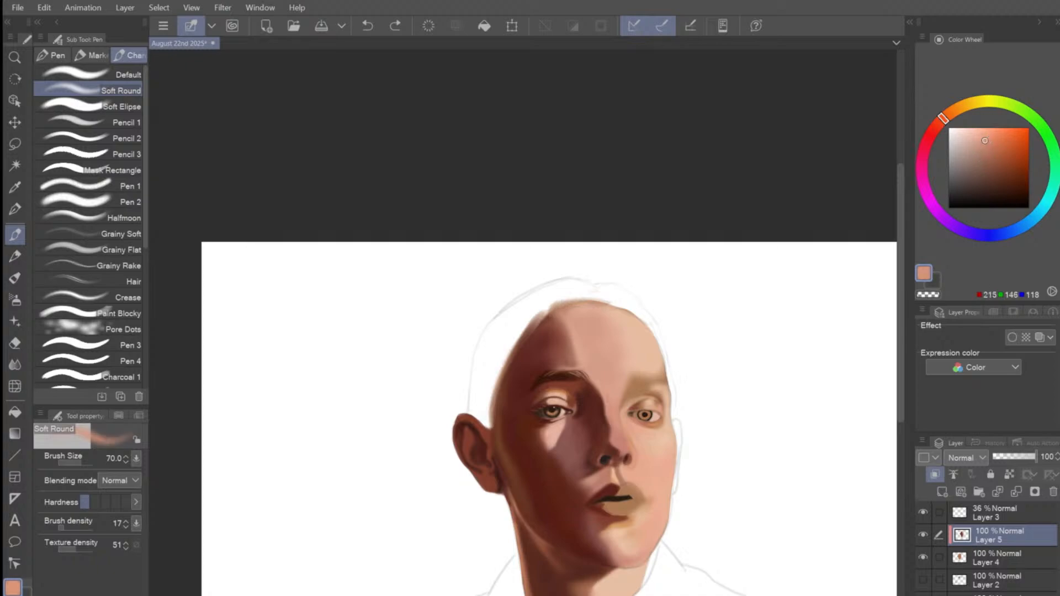
pyautogui.moveTo(624, 407); pyautogui.dragTo(622, 411)
pyautogui.press('[')
pyautogui.press('[')
pyautogui.press('[')
pyautogui.press(']')
# Darken the tone to RGB 179, 121, 98 and warm the shadow between the lit eye and its brow area, varying the brush size from 50 upward.
pyautogui.click(986, 151)
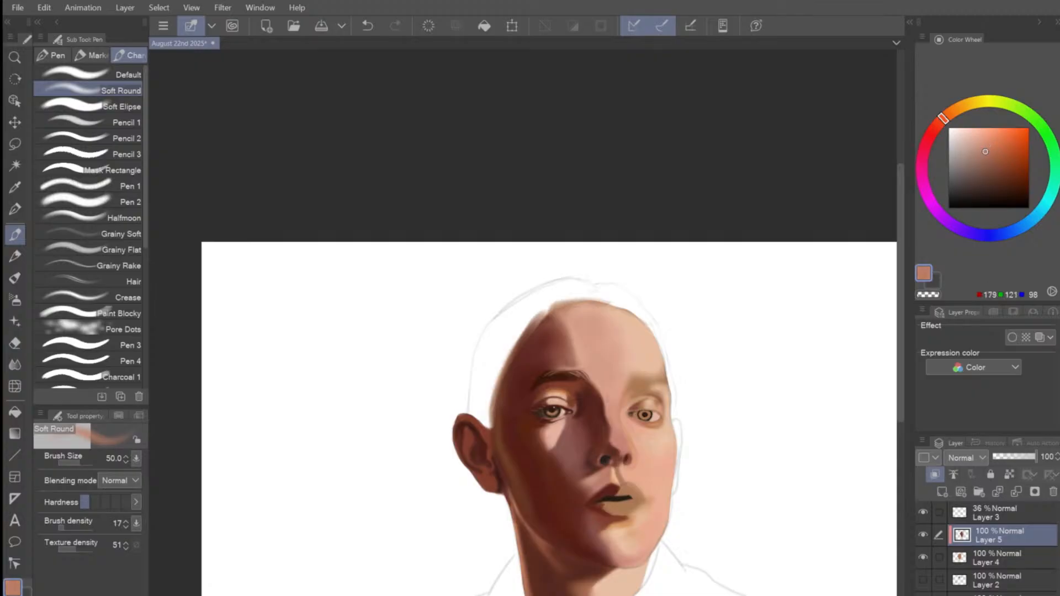
pyautogui.press(']')
pyautogui.press(']')
pyautogui.press(']')
pyautogui.press(']')
pyautogui.press(']')
pyautogui.press('[')
pyautogui.press('[')
pyautogui.press('[')
pyautogui.press('[')
pyautogui.press('[')
# Sample dark brown from the shadowed eyebrow (RGB 53, 21, 11) and refine that eyebrow, reducing the brush to size 17.
pyautogui.scroll(-3, 672, 367)
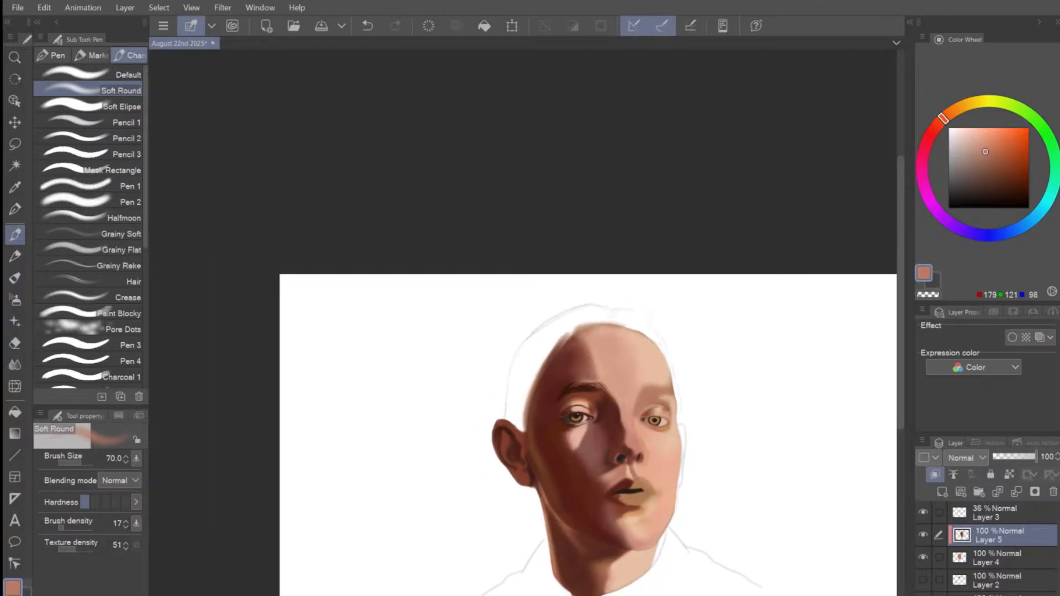
pyautogui.scroll(2, 796, 368)
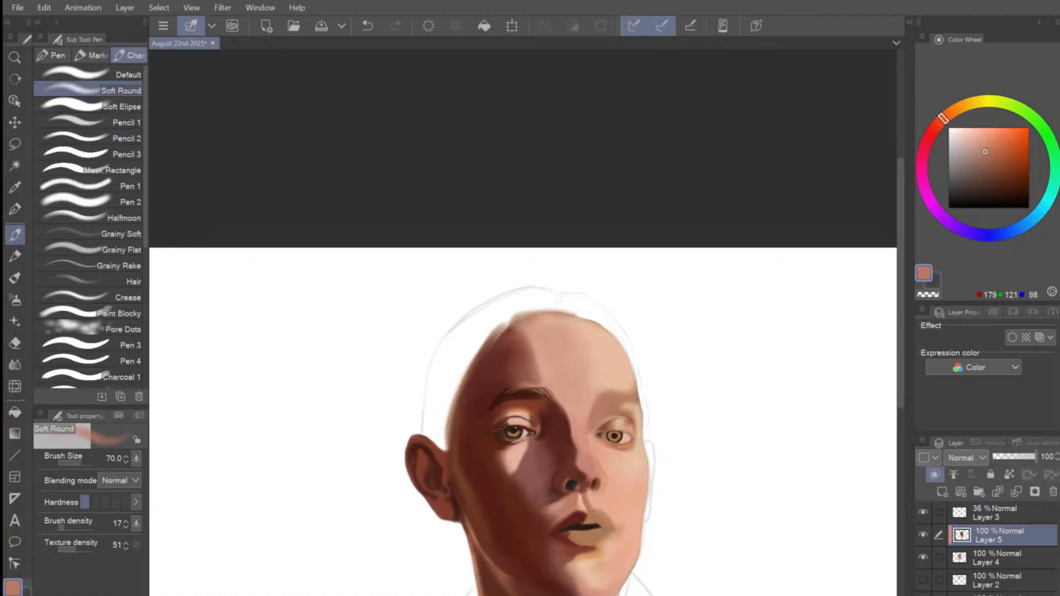
pyautogui.scroll(1, 524, 422)
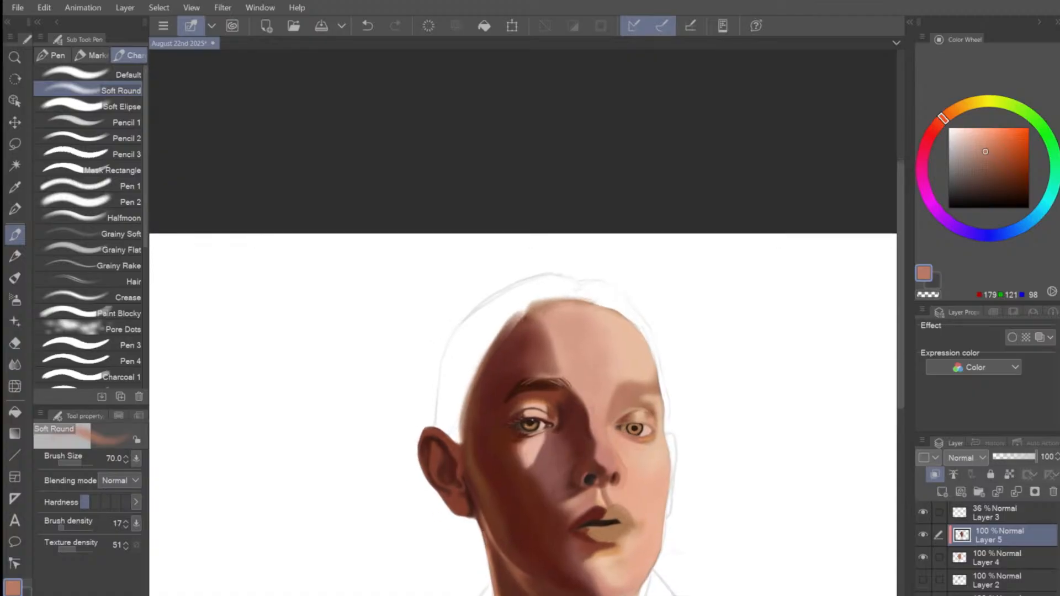
pyautogui.press('alt')
pyautogui.keyDown('alt'); pyautogui.click(520, 384); pyautogui.keyUp('alt')
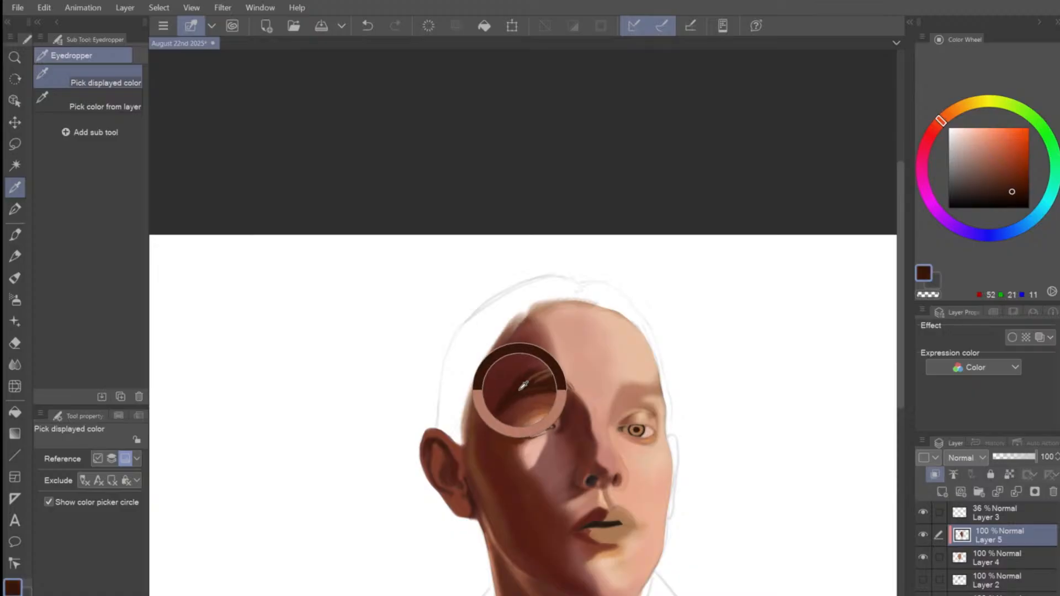
pyautogui.press('[')
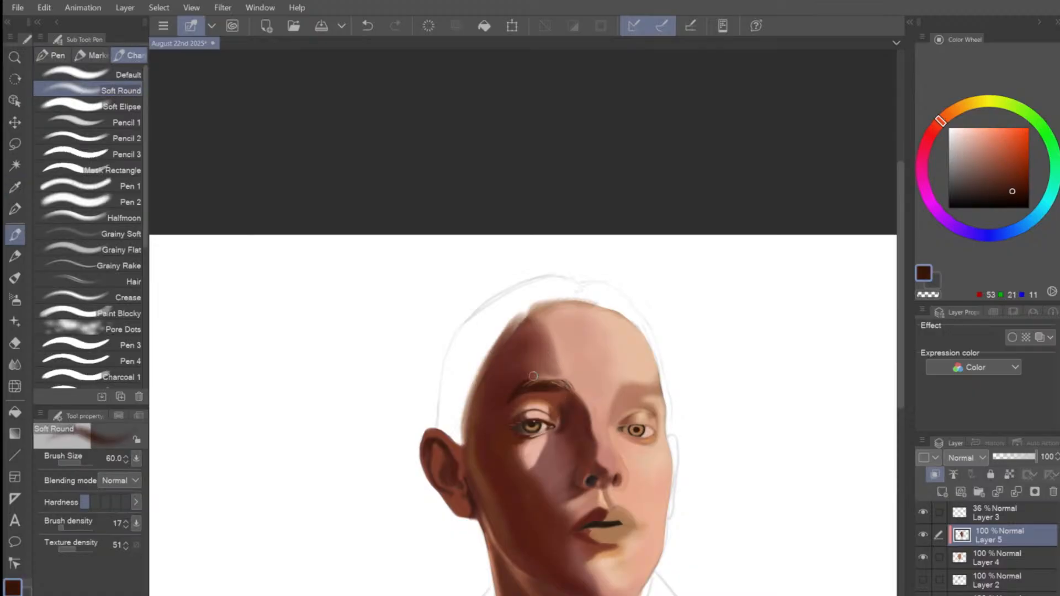
pyautogui.press('[')
pyautogui.press('[')
pyautogui.press('[')
pyautogui.press('[')
pyautogui.press('[')
pyautogui.press('[')
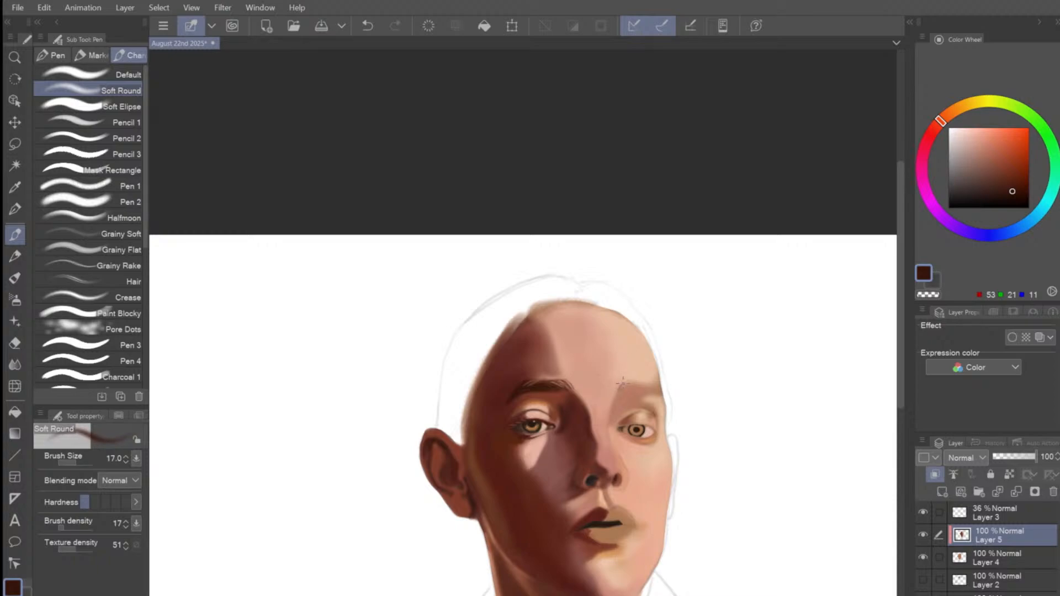
pyautogui.moveTo(622, 390); pyautogui.dragTo(638, 380)
pyautogui.hotkey('ctrl', 'z')
pyautogui.hotkey('ctrl', 'z')
pyautogui.moveTo(631, 385); pyautogui.dragTo(638, 379)
pyautogui.hotkey('ctrl', 'z')
pyautogui.hotkey('ctrl', 'z')
# Paint the lit-side eyebrow in dark brown from its inner end to its tail with the brush at size 30.
pyautogui.press(']')
pyautogui.press(']')
pyautogui.press(']')
pyautogui.press(']')
pyautogui.moveTo(625, 390); pyautogui.dragTo(635, 382)
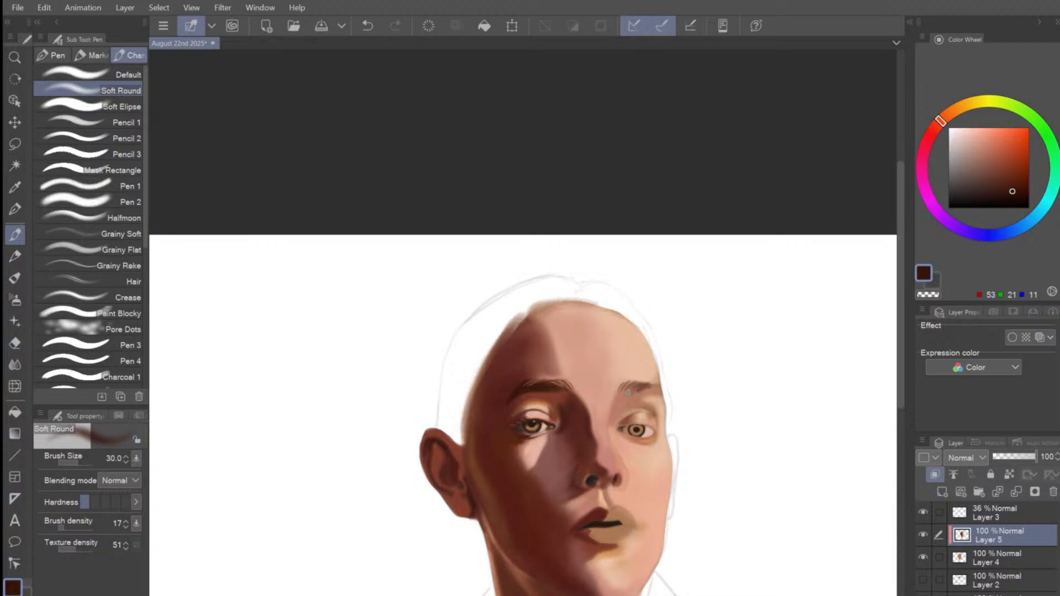
pyautogui.moveTo(633, 391); pyautogui.dragTo(646, 386)
pyautogui.moveTo(661, 392); pyautogui.dragTo(657, 389)
# Refine the tail of the lit-side eyebrow at brush size 17 and save the file.
pyautogui.press('[')
pyautogui.press('[')
pyautogui.press('[')
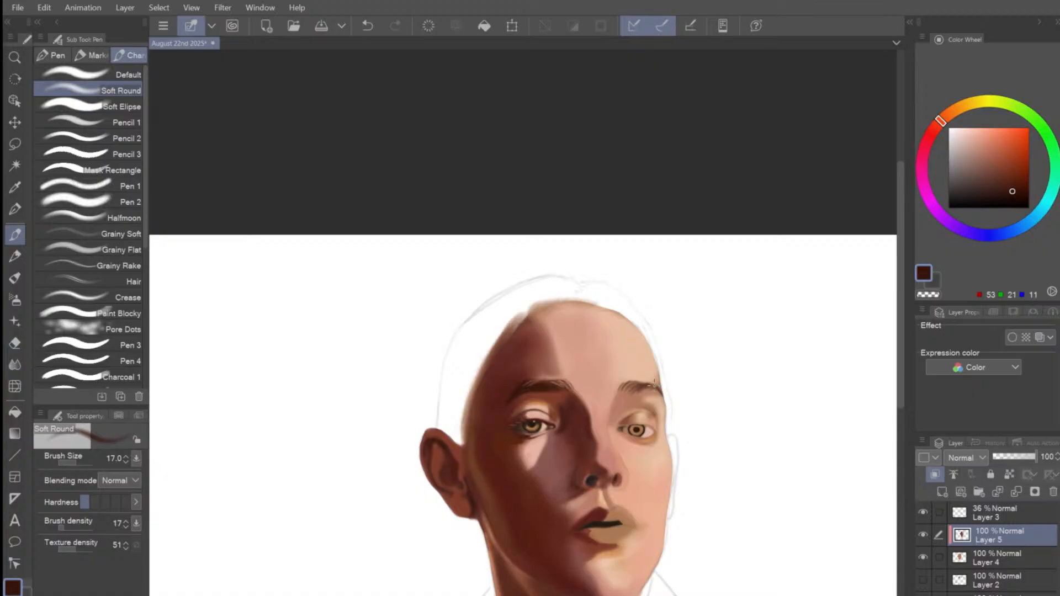
pyautogui.hotkey('ctrl', 's')
pyautogui.click(655, 385)
# Sample tan from below the lit-side eyebrow (RGB 191, 146, 112) and soften the skin between brow and eyelid, enlarging the brush to size 80.
pyautogui.keyDown('alt'); pyautogui.click(631, 405); pyautogui.keyUp('alt')
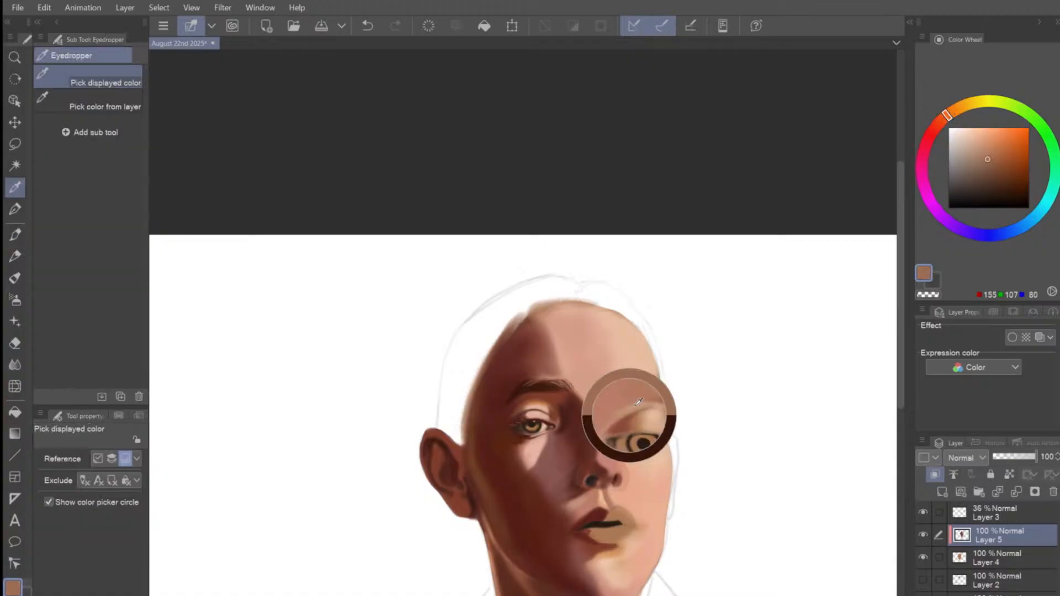
pyautogui.keyDown('alt'); pyautogui.click(630, 404); pyautogui.keyUp('alt')
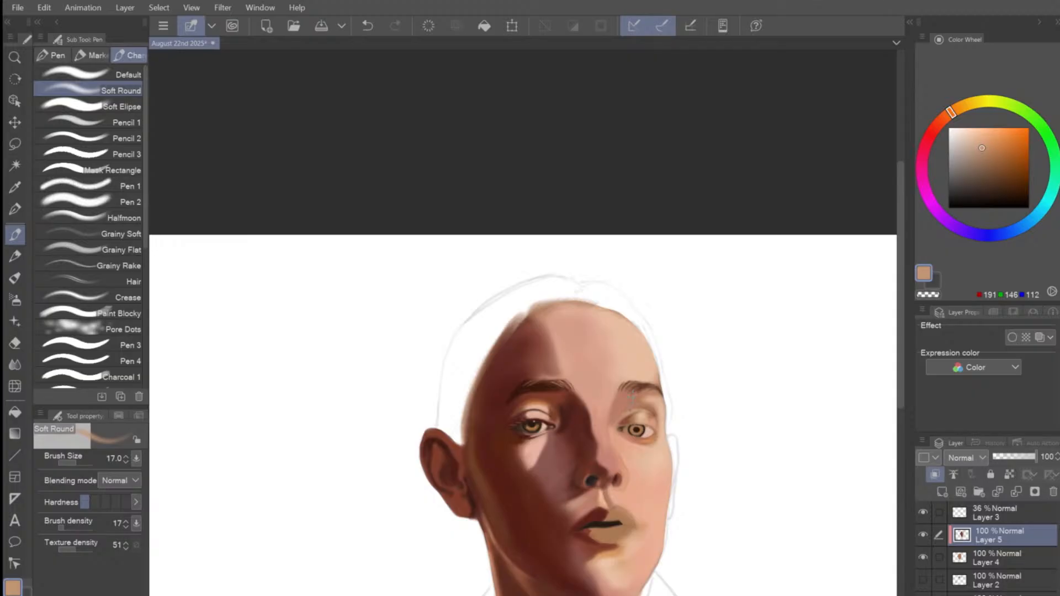
pyautogui.press(']')
pyautogui.press(']')
pyautogui.press(']')
pyautogui.press(']')
pyautogui.press(']')
pyautogui.press(']')
pyautogui.press(']')
pyautogui.press(']')
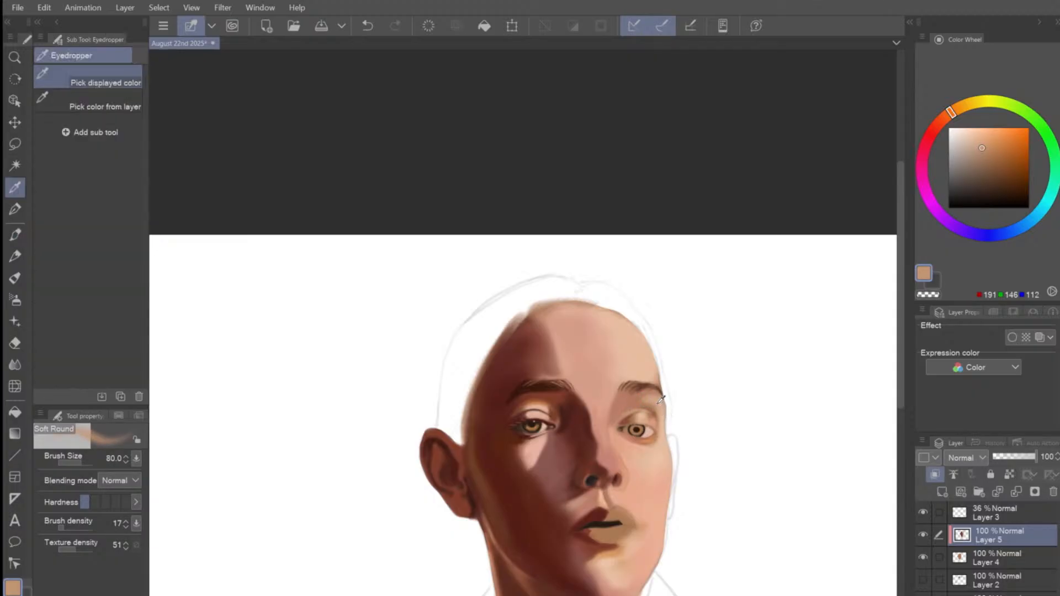
# Sample a lighter tan (RGB 207, 164, 132) and blend the skin around the lit-side eyebrow, reducing the brush from size 100 to 60.
pyautogui.keyDown('alt'); pyautogui.click(659, 404); pyautogui.keyUp('alt')
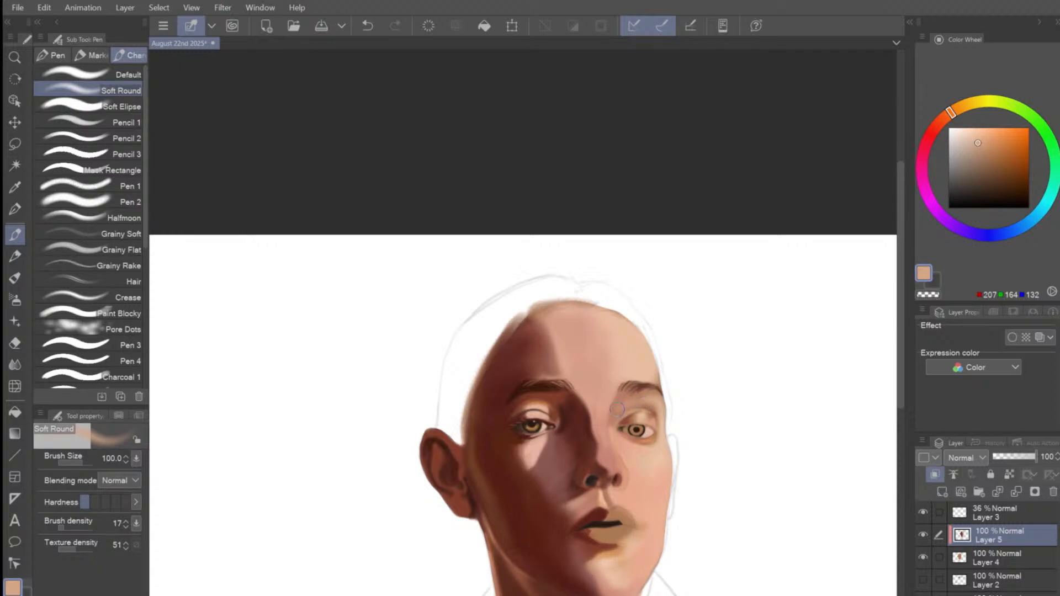
pyautogui.press('[')
pyautogui.press('[')
pyautogui.press('[')
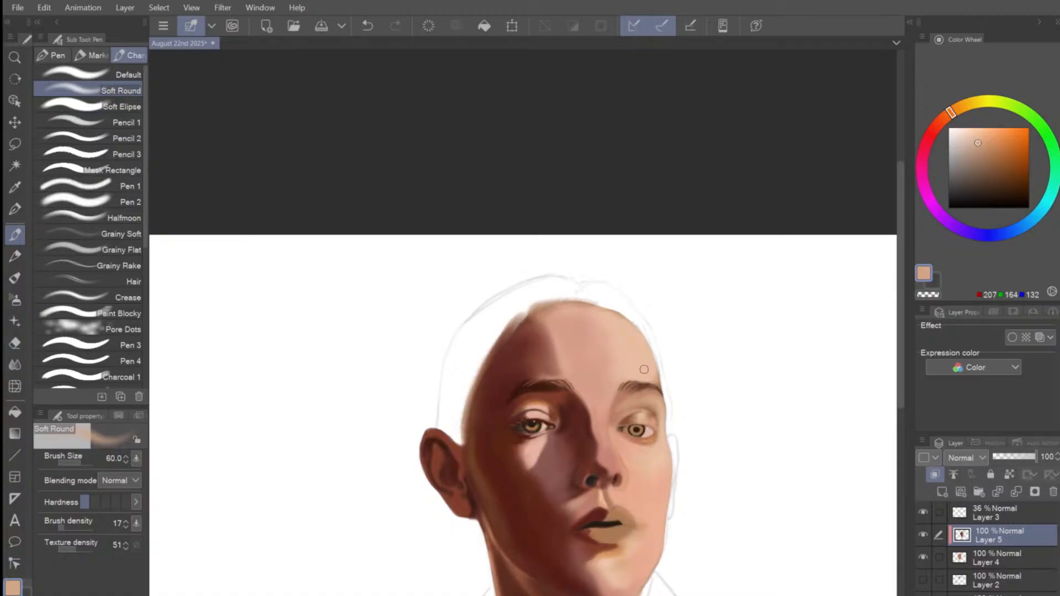
# Shade the lower lid of the lit-side eye in dark red (RGB 99, 37, 25), reducing the brush from size 50 to 15.
pyautogui.press('[')
pyautogui.scroll(3, 654, 430)
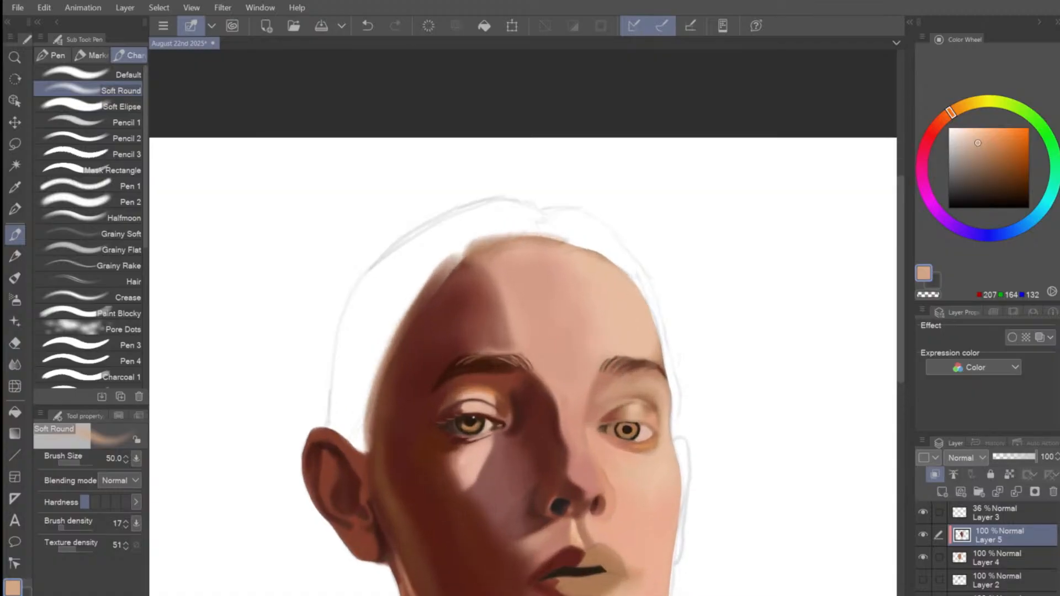
pyautogui.moveTo(951, 112); pyautogui.dragTo(937, 125)
pyautogui.moveTo(1014, 152); pyautogui.dragTo(1017, 159)
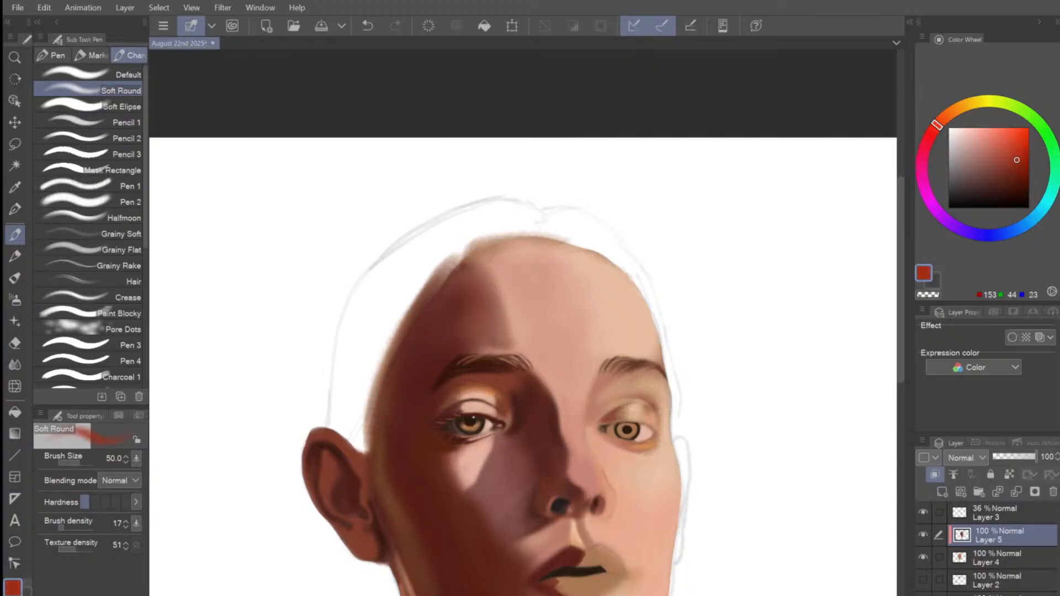
pyautogui.press('[')
pyautogui.press('[')
pyautogui.press('[')
pyautogui.press('[')
pyautogui.moveTo(1017, 159); pyautogui.dragTo(1009, 177)
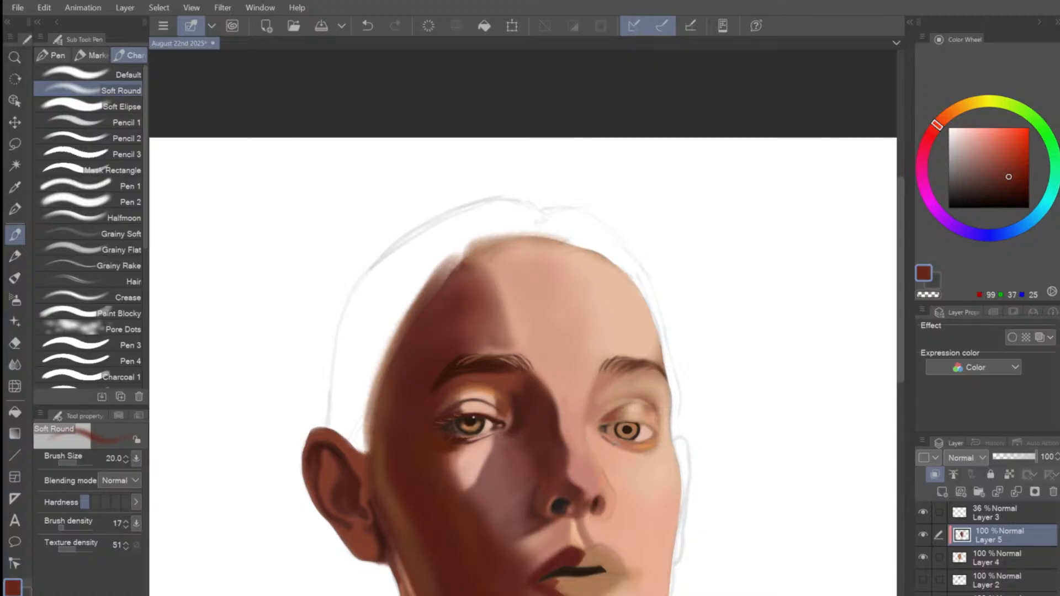
pyautogui.moveTo(623, 446); pyautogui.dragTo(625, 448)
pyautogui.press('[')
pyautogui.press('[')
# Sample reddish brown from the lit-side eyelid, darken it to RGB 84, 33, 21 and deepen the lid line at brush sizes 17 and 15.
pyautogui.keyDown('alt'); pyautogui.click(617, 411); pyautogui.keyUp('alt')
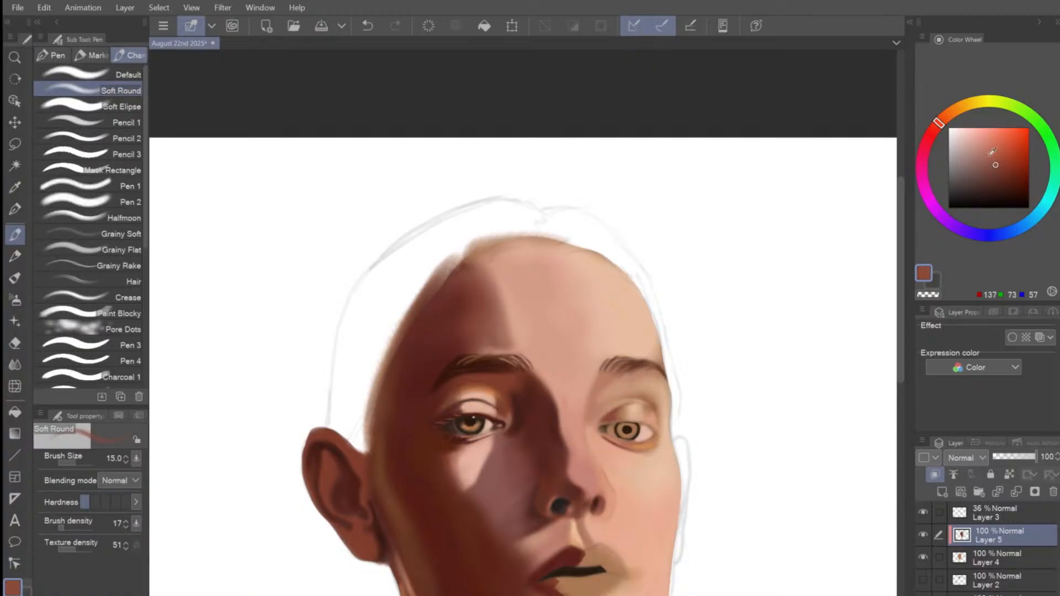
pyautogui.moveTo(997, 160); pyautogui.dragTo(1007, 170)
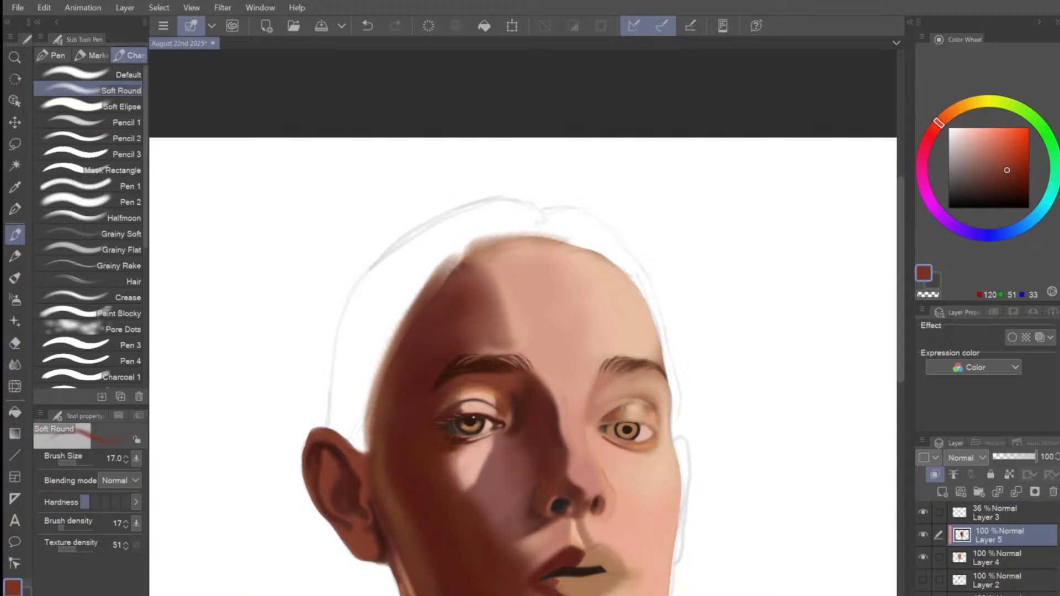
pyautogui.press(']')
pyautogui.press(']')
pyautogui.press('[')
pyautogui.press('[')
pyautogui.moveTo(1007, 170); pyautogui.dragTo(1010, 182)
pyautogui.press('[')
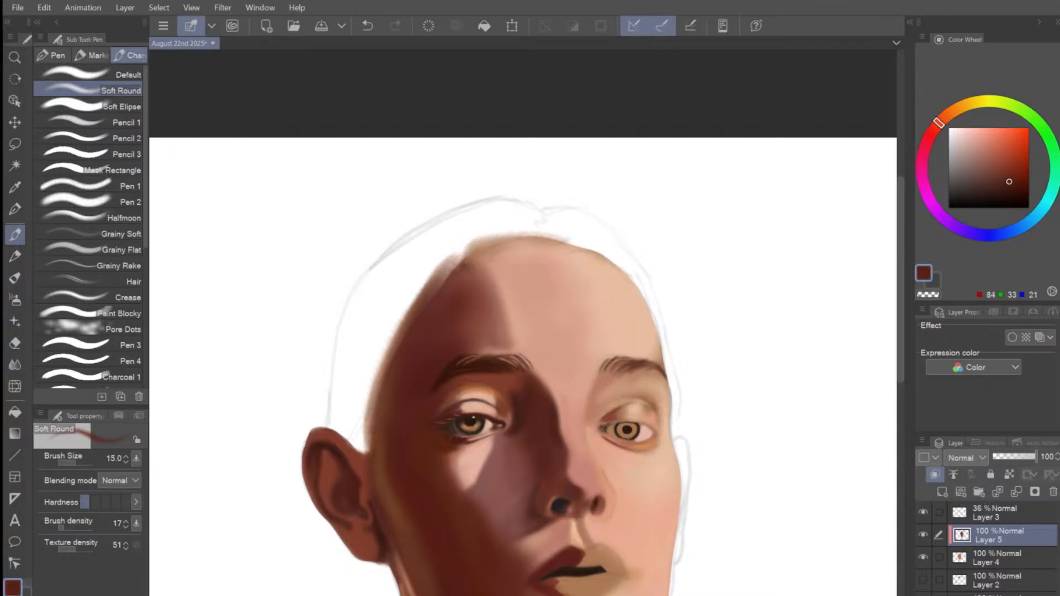
# Warm the edges of the lit-side eye with RGB 137, 46, 28 and RGB 120, 57, 44, enlarging the brush to size 30.
pyautogui.press(']')
pyautogui.moveTo(939, 124)
pyautogui.mouseDown()
pyautogui.moveTo(932, 132)
pyautogui.moveTo(937, 125)
pyautogui.mouseUp()
pyautogui.moveTo(1009, 179); pyautogui.dragTo(1013, 164)
pyautogui.press('[')
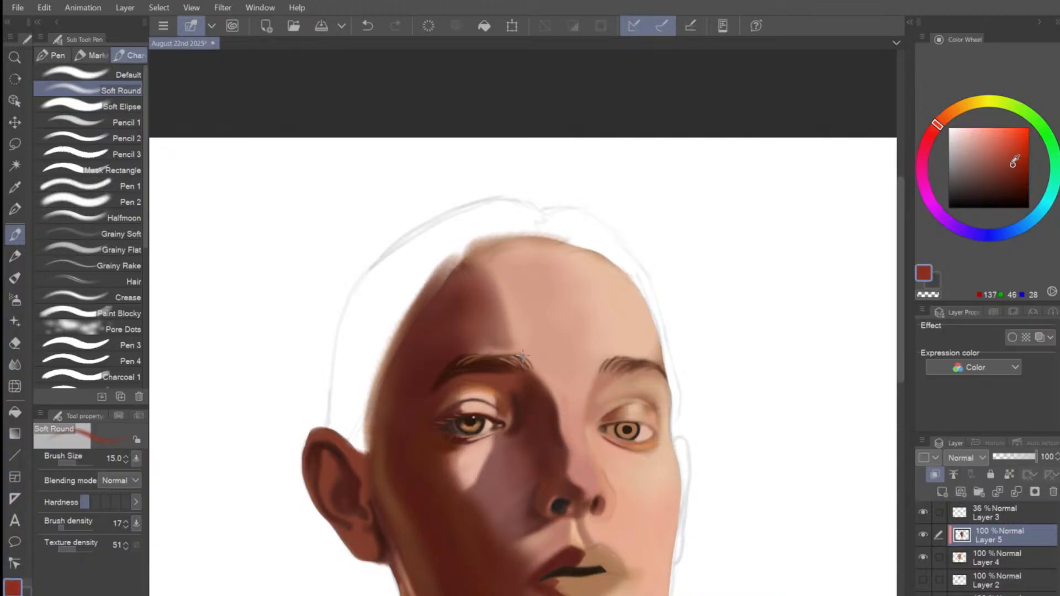
pyautogui.click(1005, 167)
pyautogui.click(999, 170)
pyautogui.press(']')
pyautogui.press('[')
pyautogui.hotkey('ctrl', 'z')
pyautogui.hotkey('ctrl', 'y')
pyautogui.press(']')
pyautogui.press(']')
pyautogui.press(']')
pyautogui.press(']')
pyautogui.press('[')
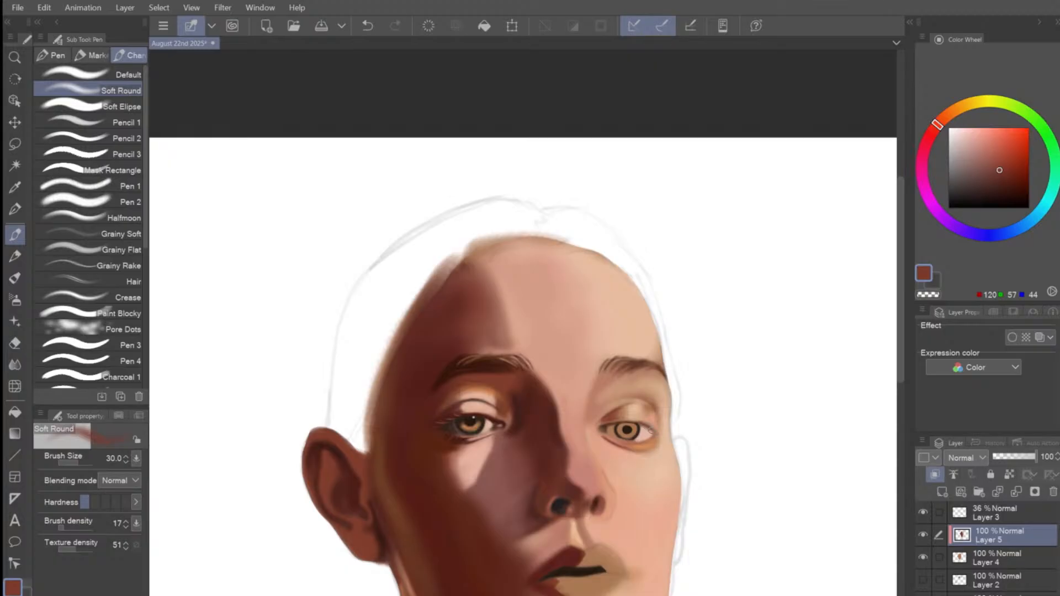
# Sample pale pink from the lit-side eye's outer corner (RGB 222, 180, 162) and retouch the eye white at brush size 15.
pyautogui.press('[')
pyautogui.press('[')
pyautogui.press('[')
pyautogui.press('[')
pyautogui.keyDown('alt'); pyautogui.click(644, 430); pyautogui.keyUp('alt')
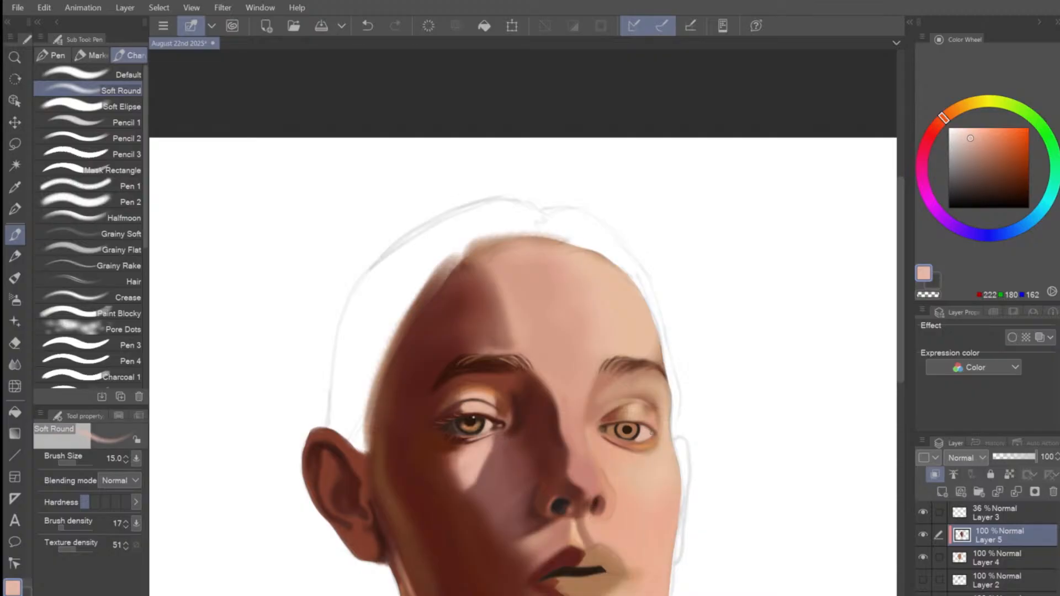
pyautogui.keyDown('alt'); pyautogui.click(644, 425); pyautogui.keyUp('alt')
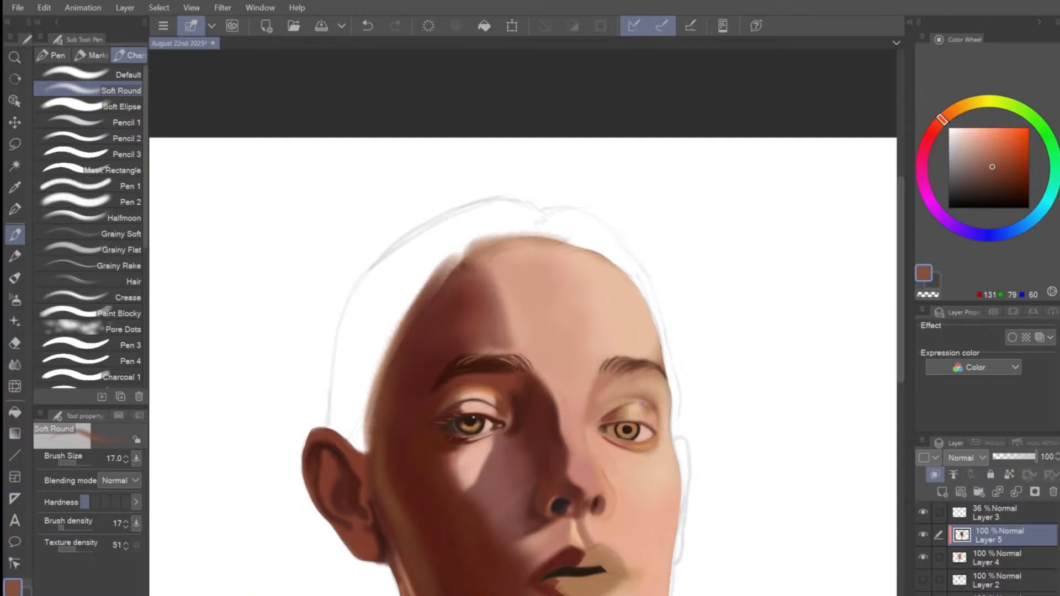
# Define the upper lash line of the lit-side eye with RGB 118, 43, 30 and darker RGB 78, 29, 21 at brush size 15.
pyautogui.moveTo(992, 167)
pyautogui.mouseDown()
pyautogui.moveTo(1015, 160)
pyautogui.moveTo(1008, 168)
pyautogui.mouseUp()
pyautogui.moveTo(942, 118); pyautogui.dragTo(937, 126)
pyautogui.moveTo(1008, 168); pyautogui.dragTo(1009, 171)
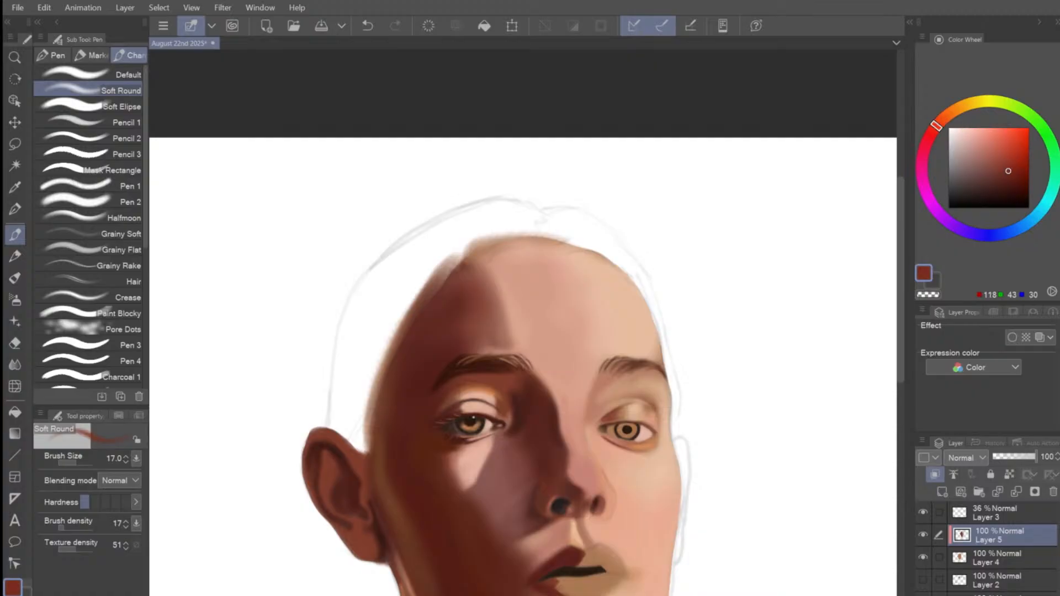
pyautogui.press(']')
pyautogui.press(']')
pyautogui.press('[')
pyautogui.press('[')
pyautogui.moveTo(1011, 167); pyautogui.dragTo(1008, 181)
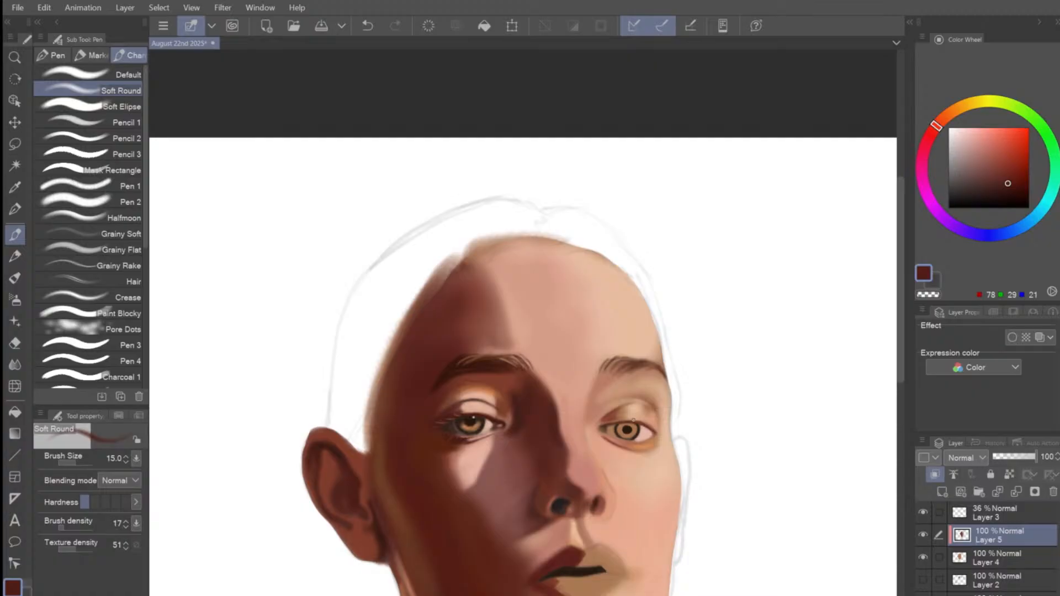
pyautogui.press('[')
# Sample dark brown from the lit-side eye (RGB 44, 35, 28) and darken its iris at brush size 40.
pyautogui.keyDown('alt'); pyautogui.click(643, 419); pyautogui.keyUp('alt')
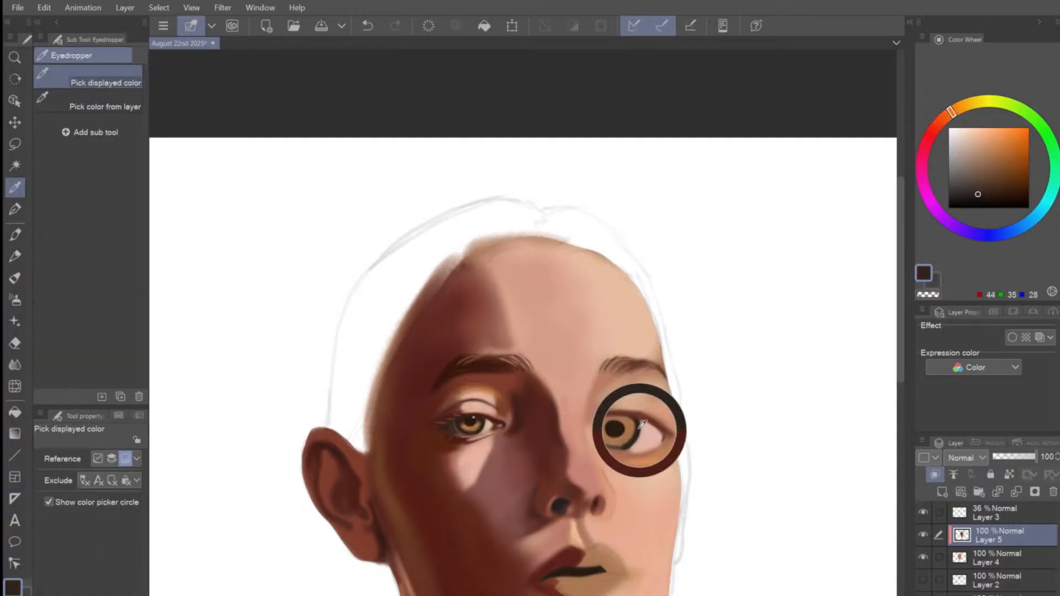
pyautogui.press(']')
pyautogui.press(']')
pyautogui.press(']')
pyautogui.press(']')
pyautogui.press(']')
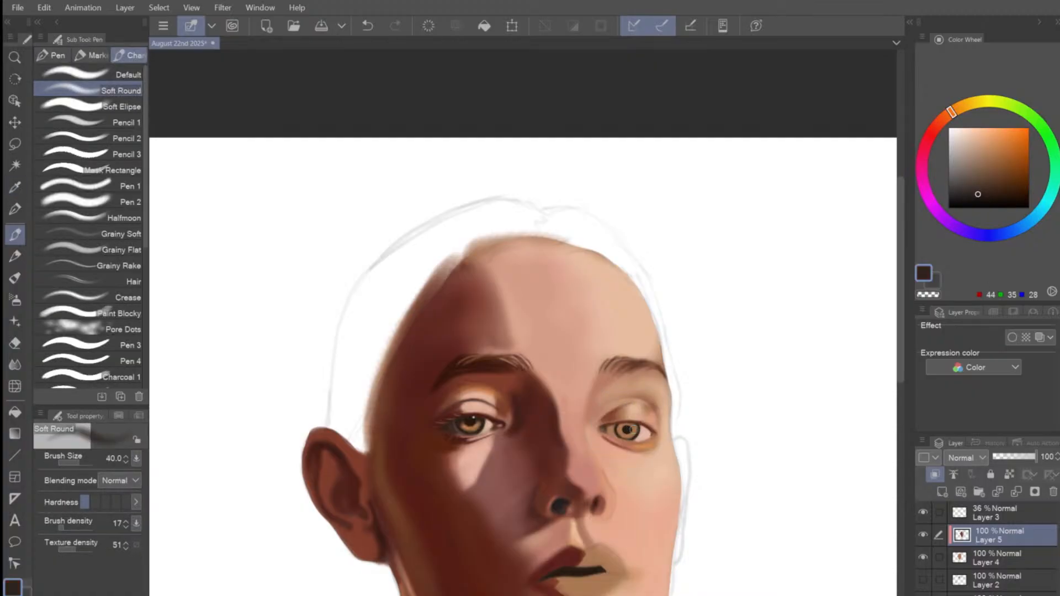
pyautogui.moveTo(631, 426); pyautogui.dragTo(638, 435)
pyautogui.press('[')
# Detail the lit-side iris in warm brown (RGB 170, 116, 75) and its dark parts in RGB 38, 27, 18, reducing the brush to size 15.
pyautogui.keyDown('alt'); pyautogui.click(635, 431); pyautogui.keyUp('alt')
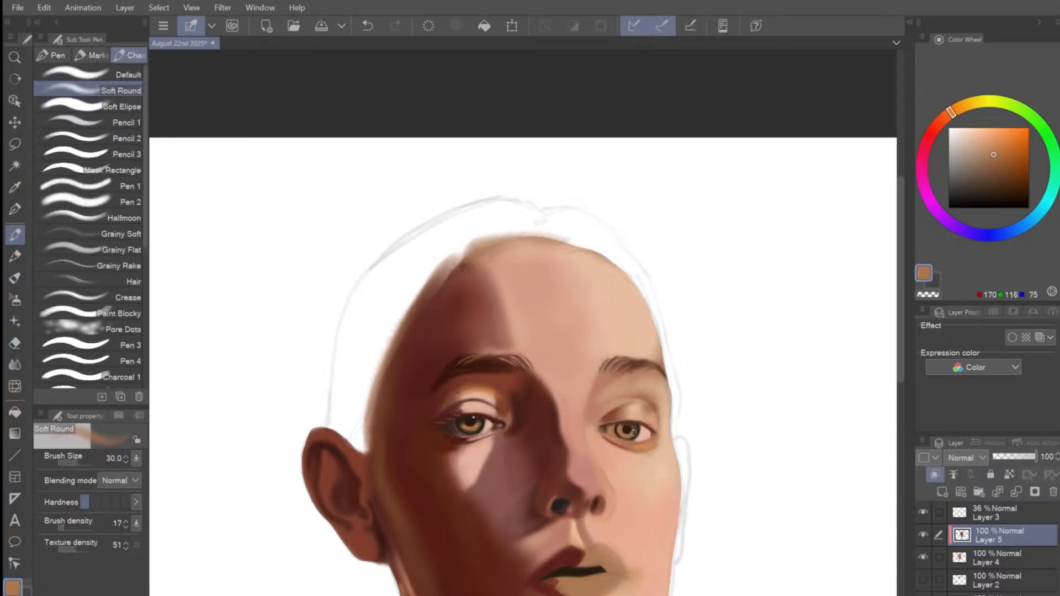
pyautogui.press('[')
pyautogui.press('[')
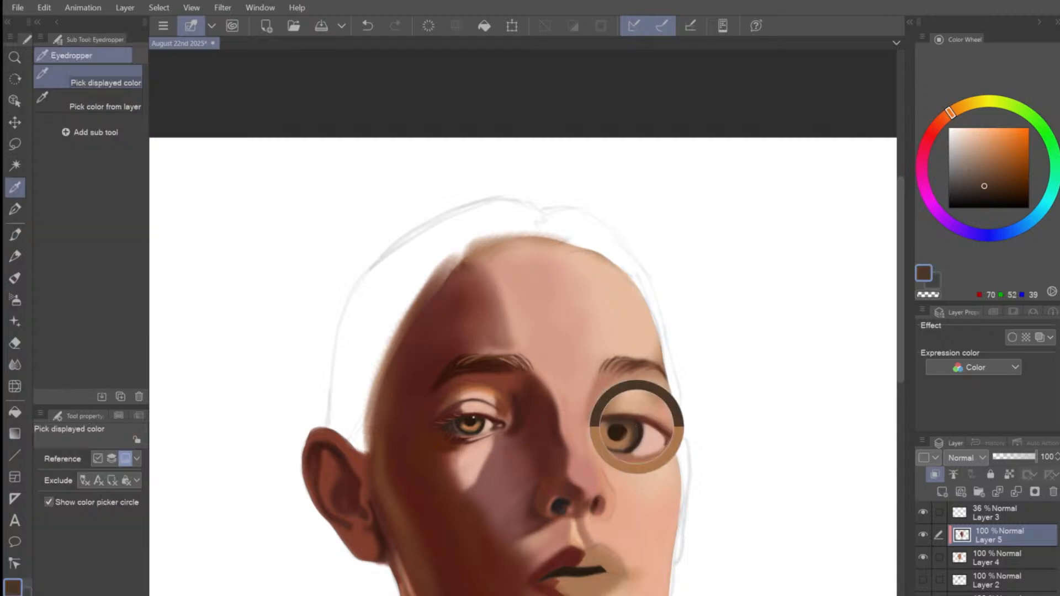
pyautogui.keyDown('alt'); pyautogui.click(628, 429); pyautogui.keyUp('alt')
pyautogui.press(']')
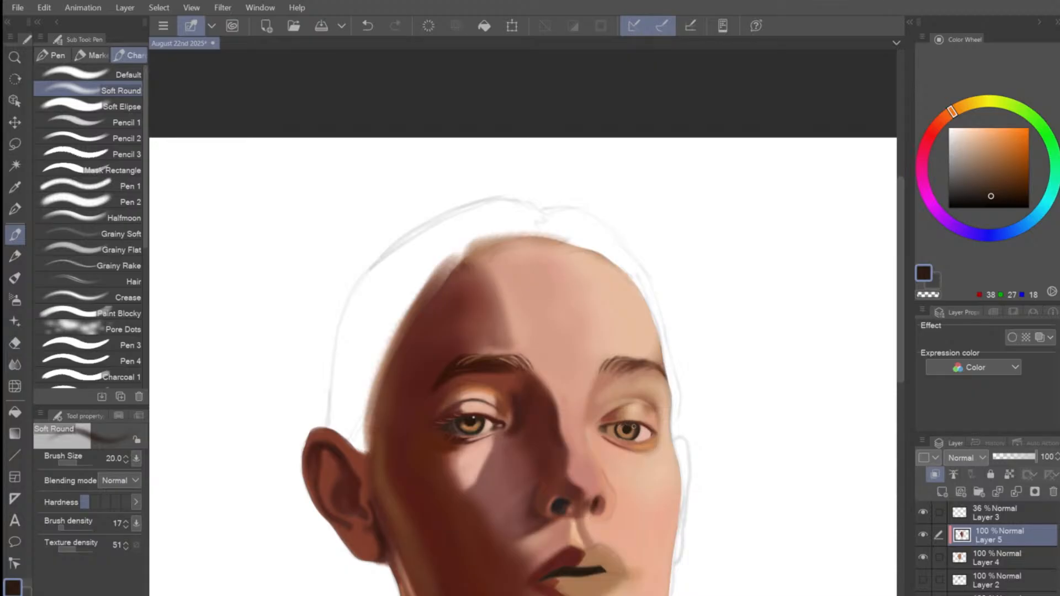
pyautogui.press('[')
pyautogui.press('[')
pyautogui.press(']')
pyautogui.press(']')
pyautogui.press('[')
pyautogui.press('[')
pyautogui.press('[')
# Start painting the lit side of the upper lip in muted dark red (RGB 105, 56, 49) at brush size 40.
pyautogui.scroll(-3, 718, 411)
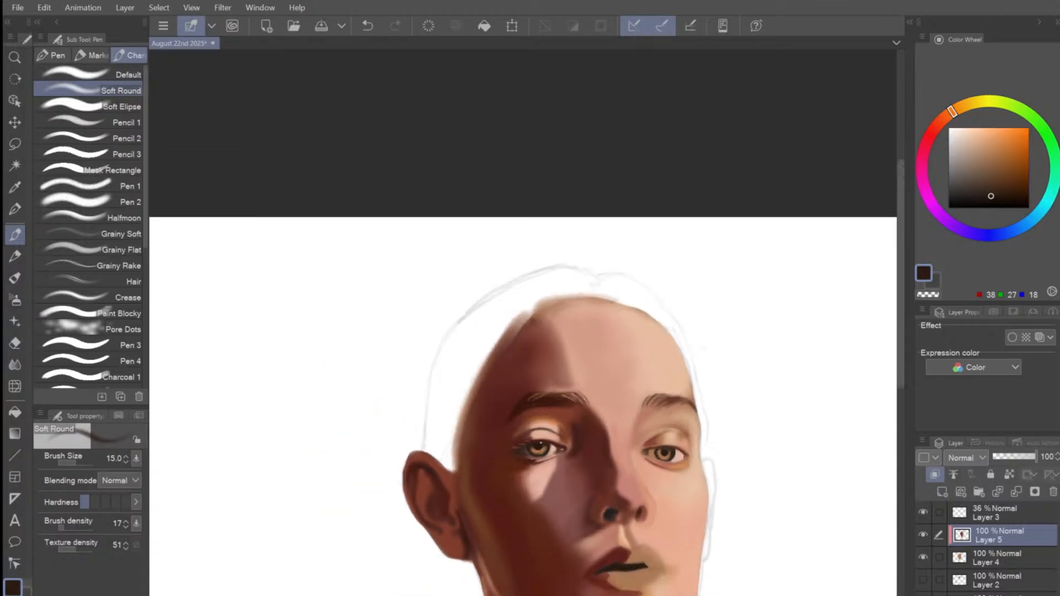
pyautogui.scroll(-1, 648, 414)
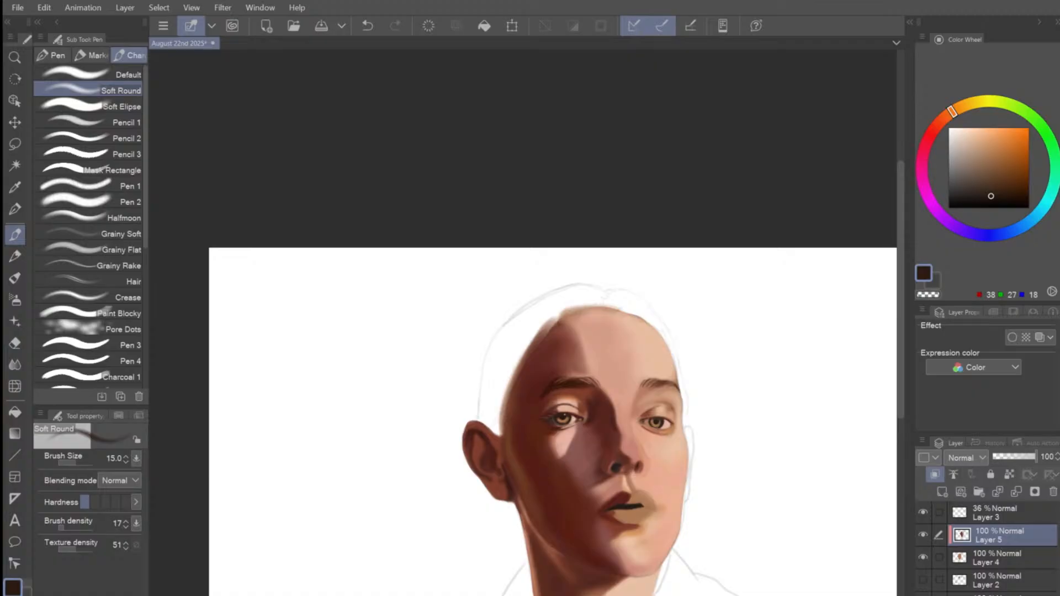
pyautogui.press('i')
pyautogui.click(936, 127)
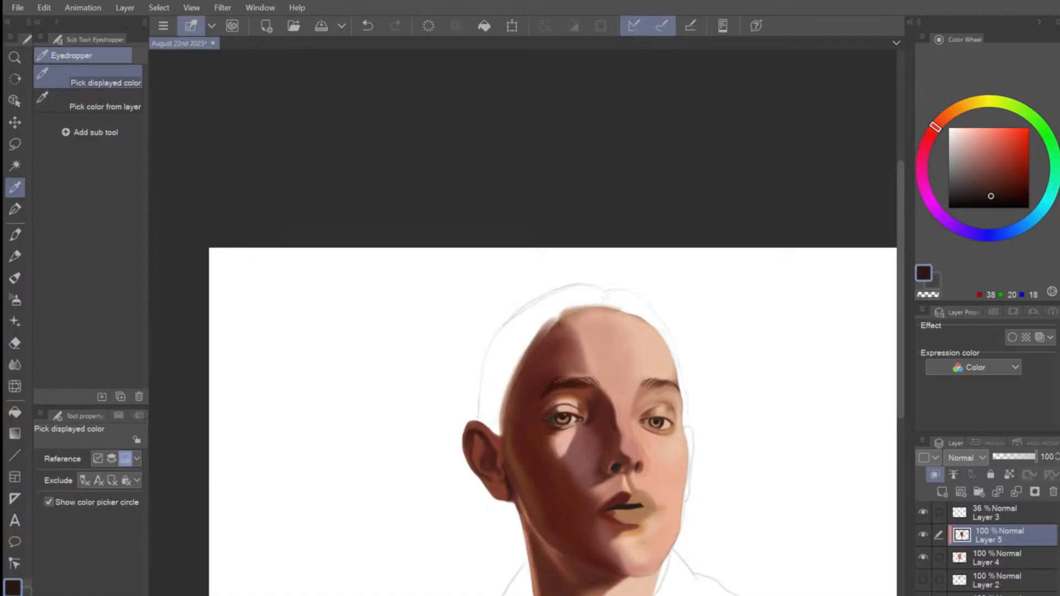
pyautogui.moveTo(999, 186); pyautogui.dragTo(992, 175)
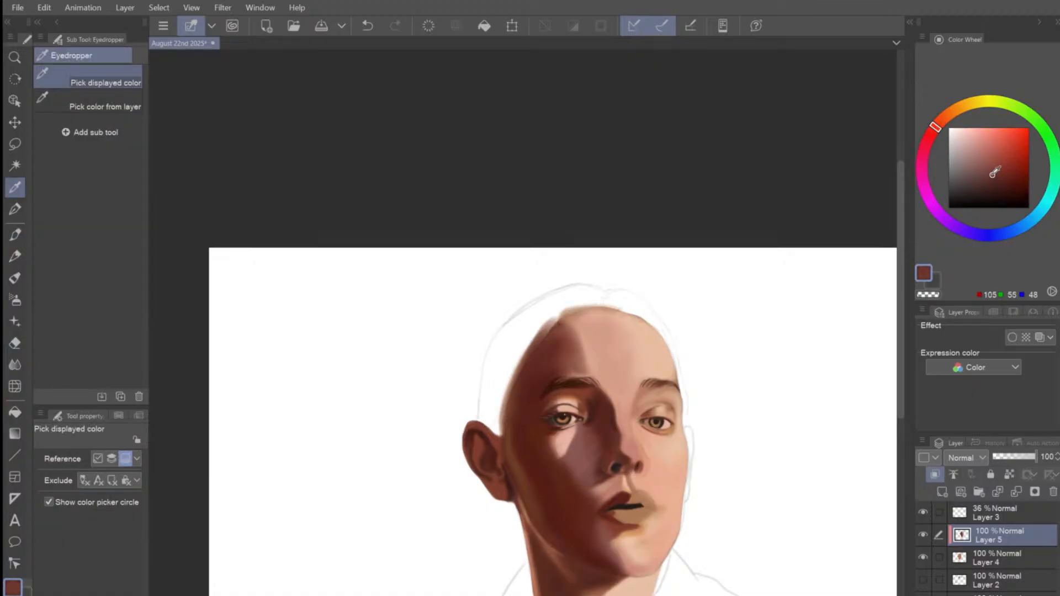
pyautogui.press('p')
pyautogui.press(']')
pyautogui.press(']')
pyautogui.press(']')
pyautogui.press(']')
pyautogui.press(']')
pyautogui.press(']')
pyautogui.press(']')
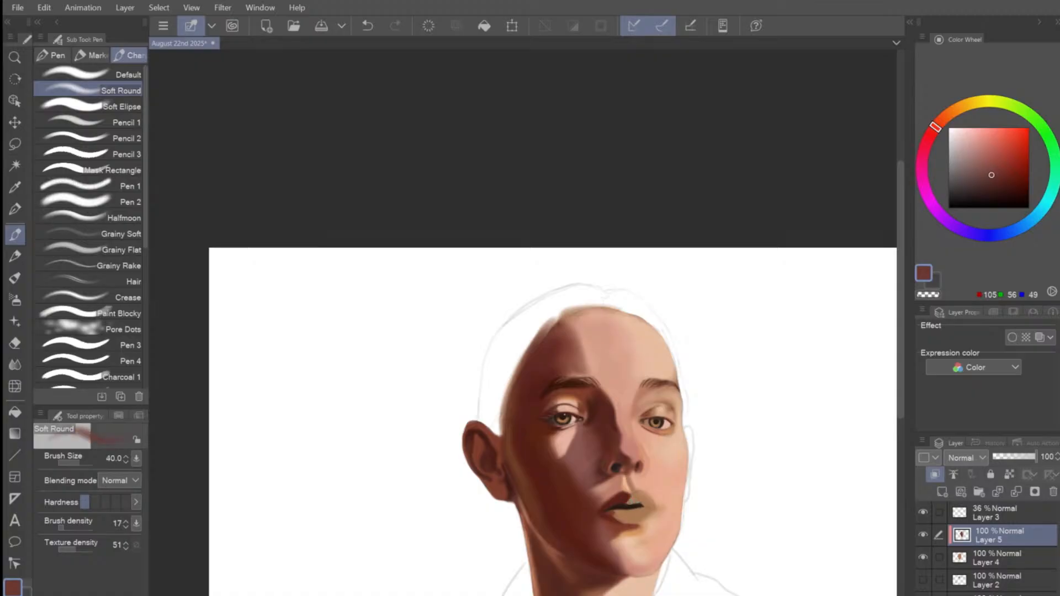
pyautogui.moveTo(628, 502); pyautogui.dragTo(639, 498)
# Shape the rest of the upper lip with RGB 105, 62, 49 and redder RGB 101, 46, 36, reducing the brush from size 60 to 40.
pyautogui.moveTo(936, 127); pyautogui.dragTo(940, 121)
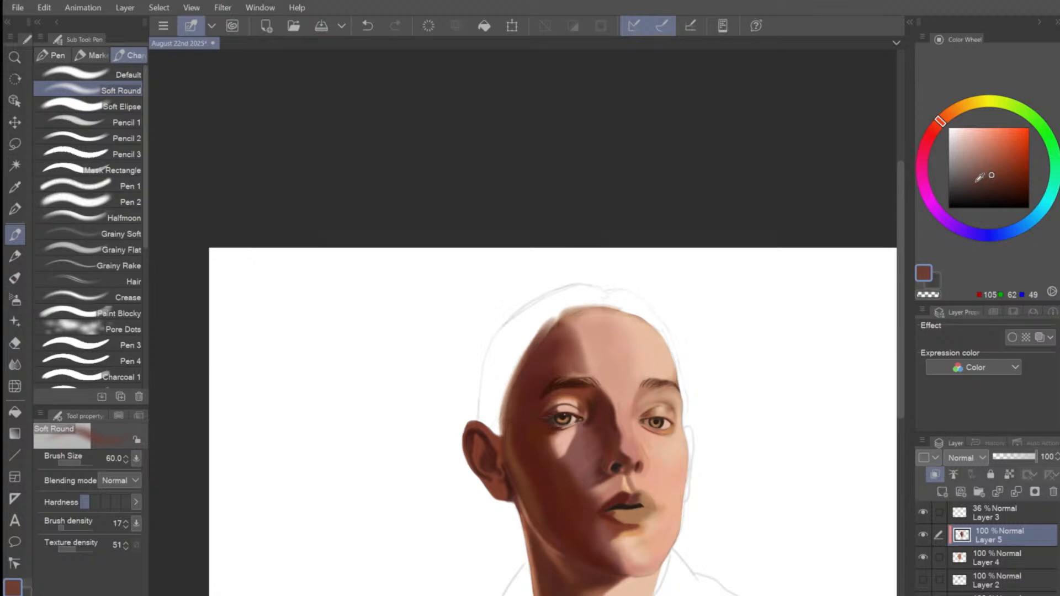
pyautogui.press('[')
pyautogui.press('[')
pyautogui.press('[')
pyautogui.press(']')
pyautogui.press('[')
pyautogui.moveTo(940, 121); pyautogui.dragTo(936, 126)
pyautogui.moveTo(991, 175); pyautogui.dragTo(1000, 176)
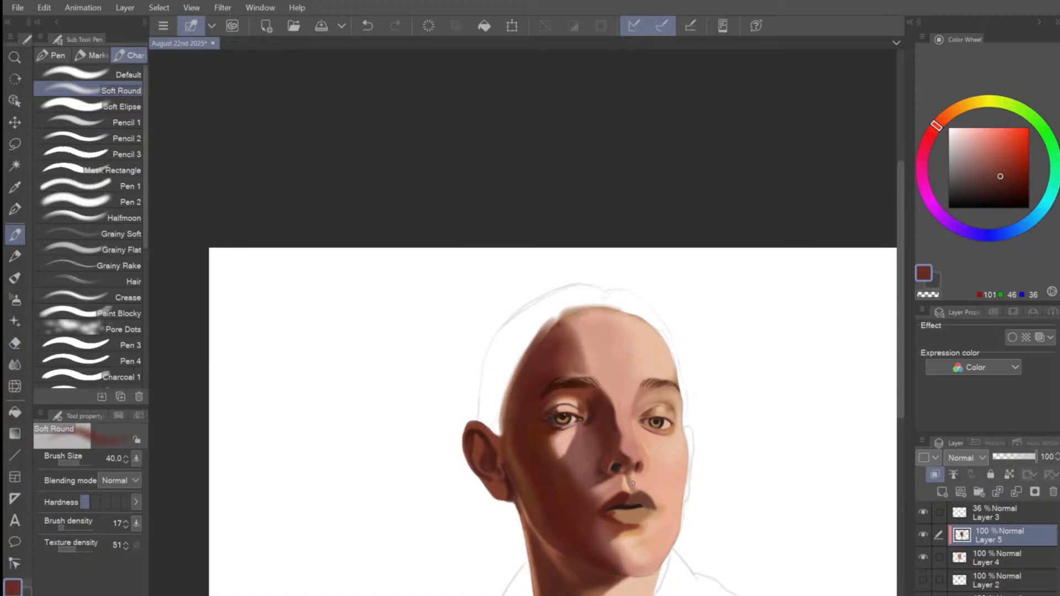
# Paint a brighter red (RGB 132, 61, 48) into the upper lip along the mouth opening, varying the brush size.
pyautogui.click(999, 166)
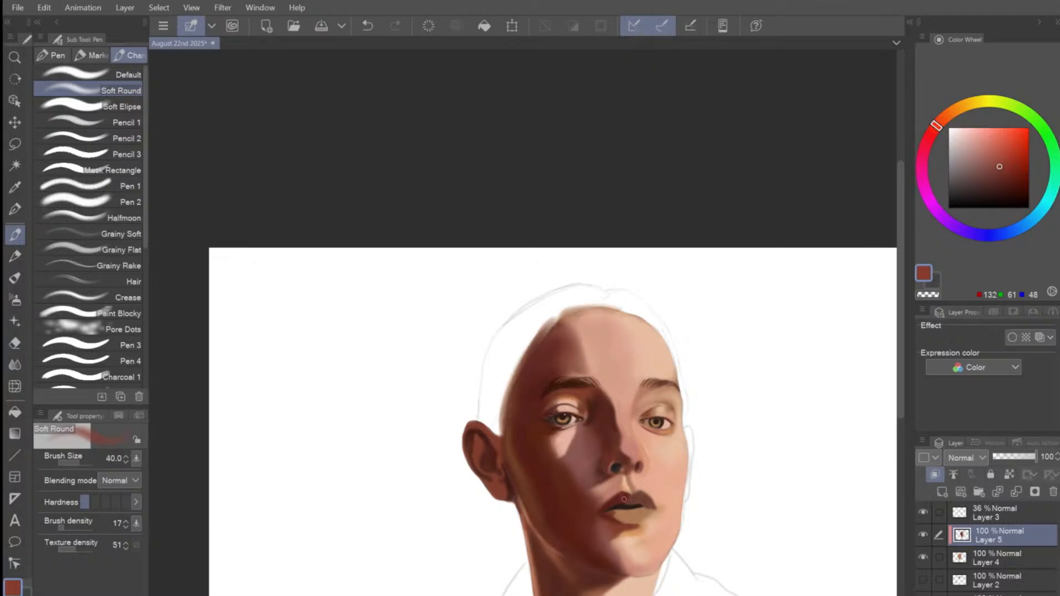
pyautogui.press(']')
pyautogui.press(']')
pyautogui.press(']')
pyautogui.press(']')
pyautogui.moveTo(636, 503)
pyautogui.mouseDown()
pyautogui.moveTo(643, 494)
pyautogui.moveTo(651, 502)
pyautogui.moveTo(631, 502)
pyautogui.moveTo(650, 502)
pyautogui.moveTo(640, 495)
pyautogui.moveTo(618, 507)
pyautogui.mouseUp()
pyautogui.press('[')
pyautogui.press('[')
pyautogui.press('[')
pyautogui.press('[')
pyautogui.press('[')
# Fill the whole lower lip with the RGB 132, 61, 48 red, finishing with the brush at size 70.
pyautogui.press(']')
pyautogui.press(']')
pyautogui.press(']')
pyautogui.press(']')
pyautogui.press(']')
pyautogui.press(']')
pyautogui.moveTo(622, 521); pyautogui.dragTo(650, 510)
pyautogui.press('[')
# Lighten the lit side of the upper lip with a soft red (RGB 160, 87, 74) at brush sizes between 40 and 60.
pyautogui.moveTo(654, 506); pyautogui.dragTo(630, 373)
pyautogui.scroll(3, 630, 374)
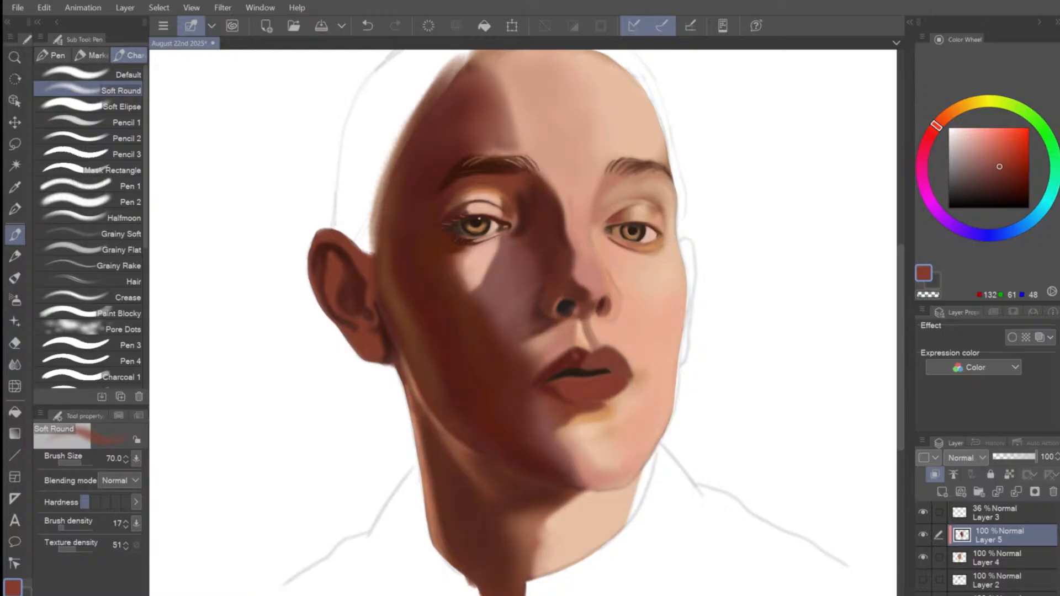
pyautogui.press('[')
pyautogui.press('[')
pyautogui.press('[')
pyautogui.moveTo(997, 156); pyautogui.dragTo(991, 157)
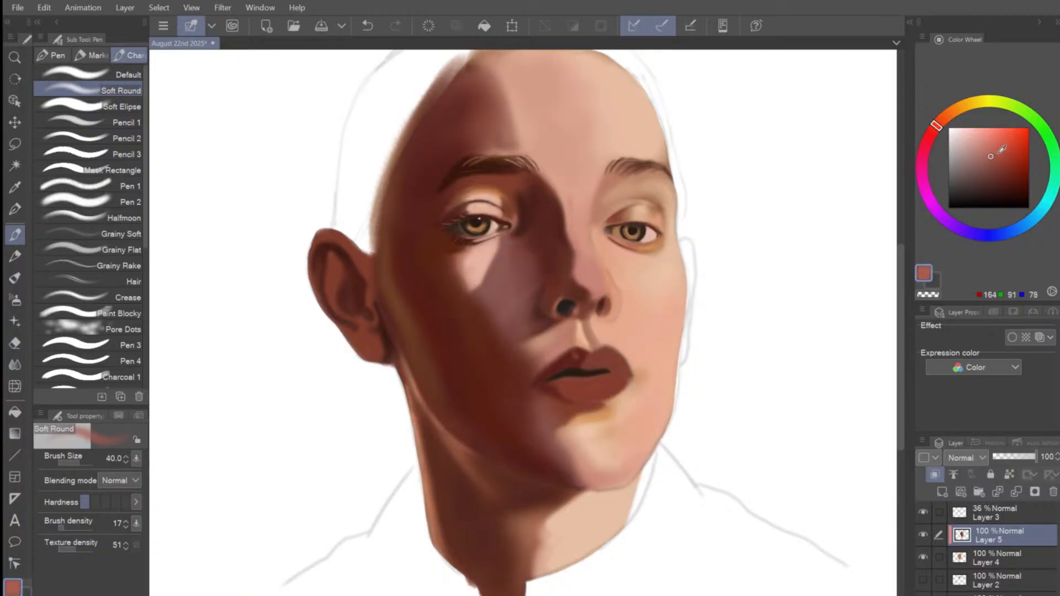
pyautogui.click(992, 157)
pyautogui.press('[')
pyautogui.press(']')
pyautogui.press(']')
pyautogui.press('[')
pyautogui.press('[')
pyautogui.press('[')
pyautogui.press(']')
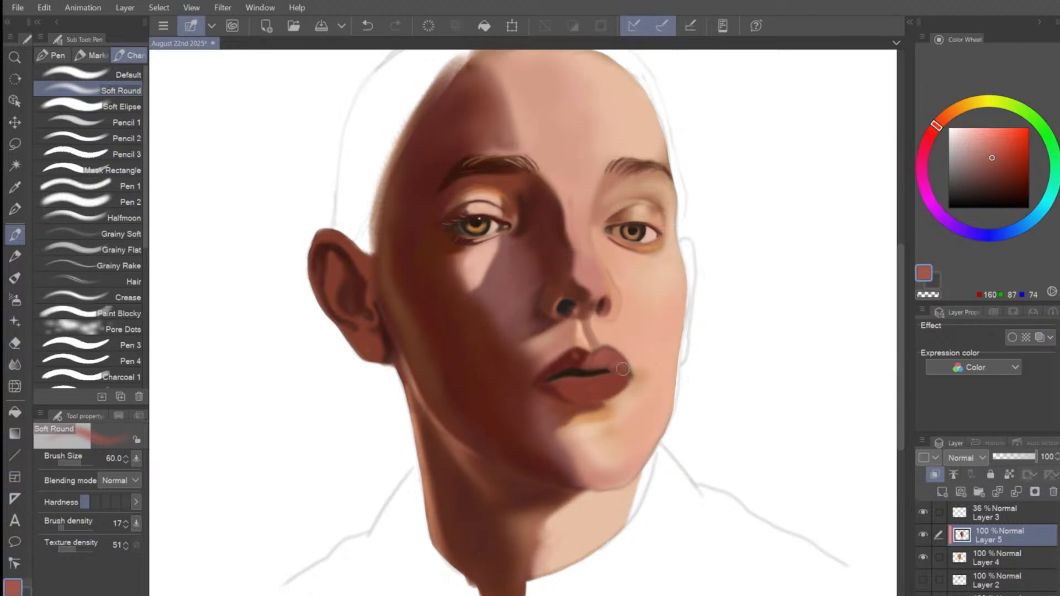
pyautogui.press('[')
# Sample the upper lip's color, darken it to RGB 61, 30, 24 and shade along the mouth opening toward the lit-side corner.
pyautogui.press('i')
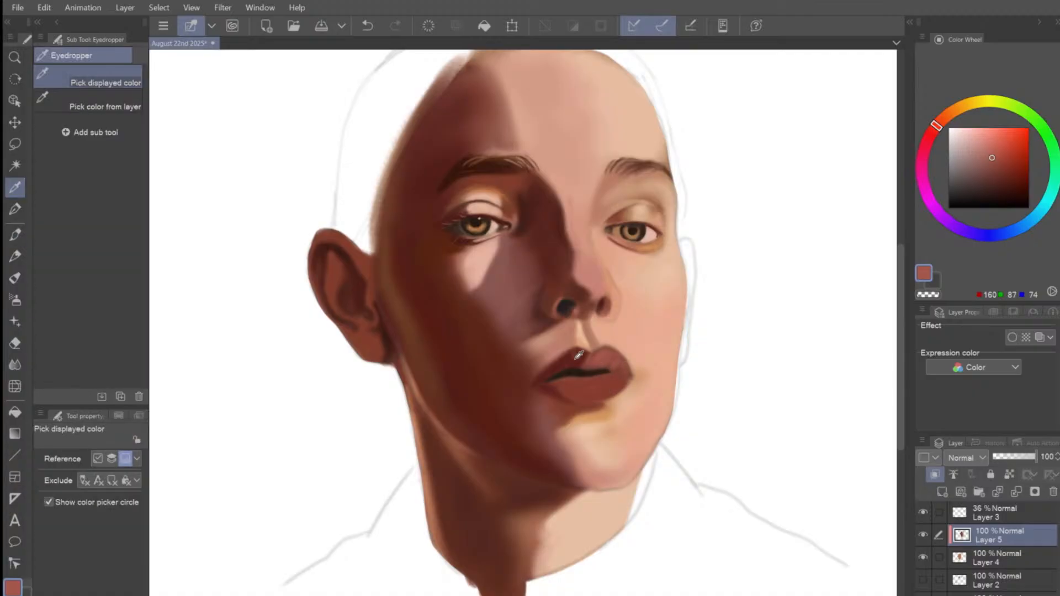
pyautogui.keyDown('alt'); pyautogui.click(605, 363); pyautogui.keyUp('alt')
pyautogui.moveTo(994, 178); pyautogui.dragTo(998, 188)
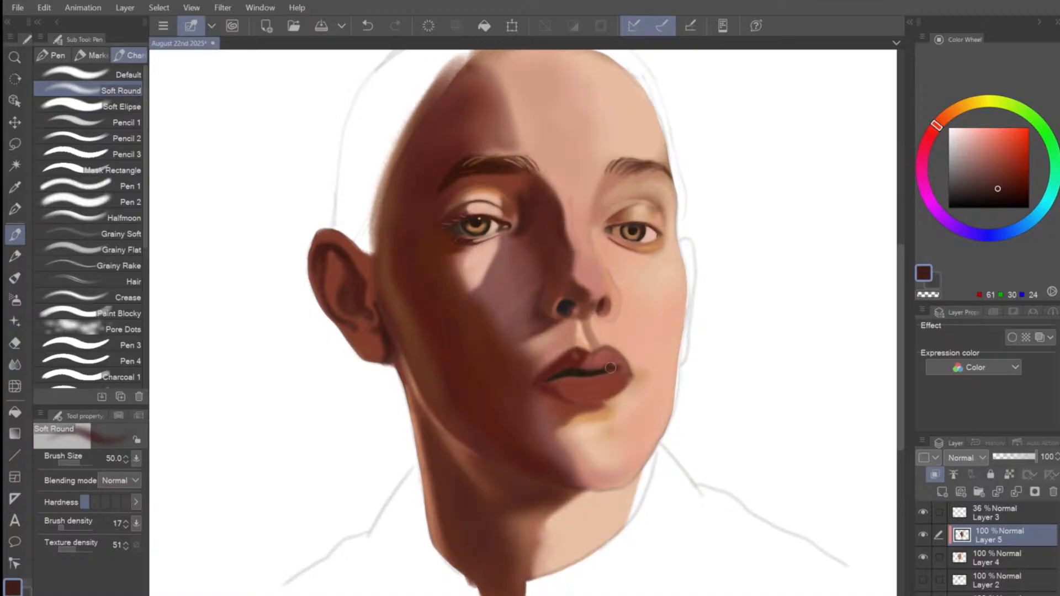
pyautogui.press('[')
pyautogui.press('[')
pyautogui.press('[')
pyautogui.press(']')
# Deepen the edges of the lips with saturated dark red (RGB 91, 28, 16), enlarging the brush to size 70.
pyautogui.moveTo(998, 183); pyautogui.dragTo(1014, 180)
pyautogui.press('[')
pyautogui.press('[')
pyautogui.press(']')
pyautogui.press(']')
pyautogui.press('[')
pyautogui.press('[')
pyautogui.press(']')
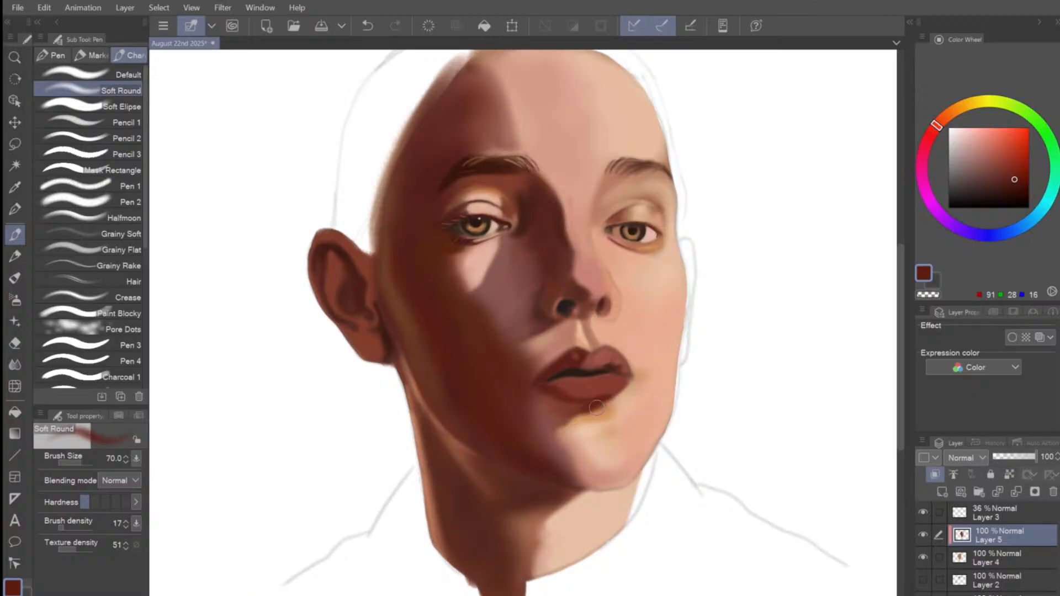
# Shade the underside of the lower lip with the RGB 91, 28, 16 dark red, varying the brush size.
pyautogui.press(']')
pyautogui.press('[')
pyautogui.press('[')
pyautogui.press('[')
pyautogui.press('[')
pyautogui.press(']')
pyautogui.press(']')
# Blend the lips with sampled red (RGB 136, 61, 48) and highlight the lower lip in RGB 181, 100, 85 at brush size 70.
pyautogui.keyDown('alt'); pyautogui.click(626, 372); pyautogui.keyUp('alt')
pyautogui.press('[')
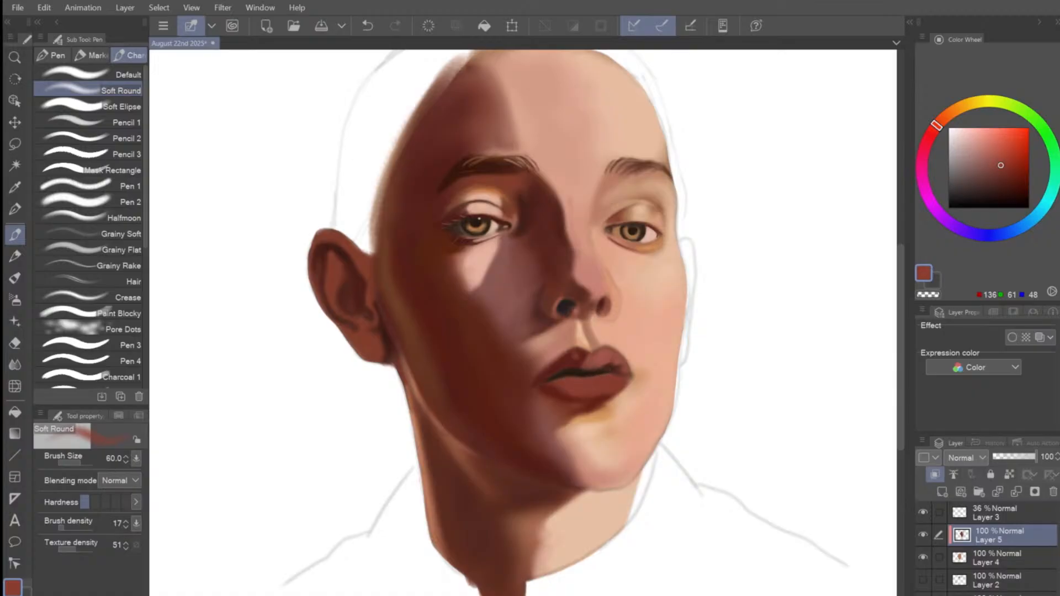
pyautogui.keyDown('alt'); pyautogui.click(603, 372); pyautogui.keyUp('alt')
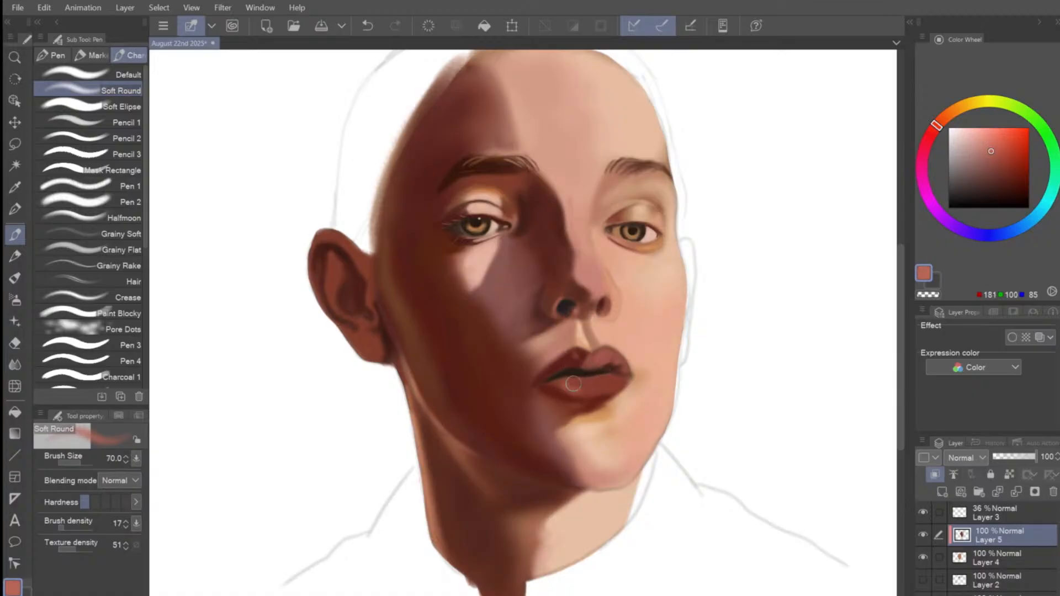
pyautogui.press(']')
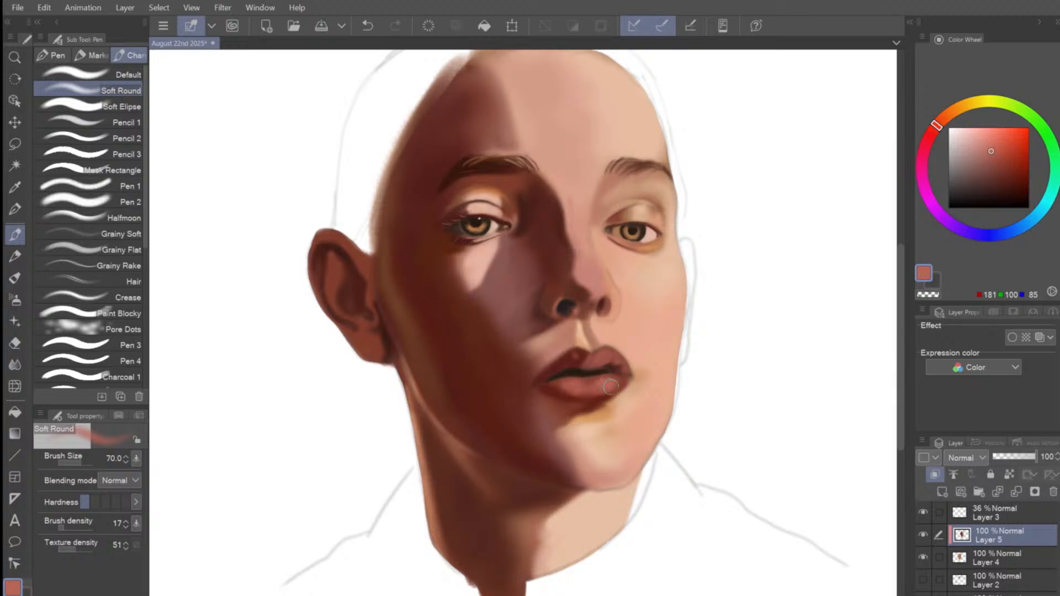
pyautogui.scroll(-3, 605, 357)
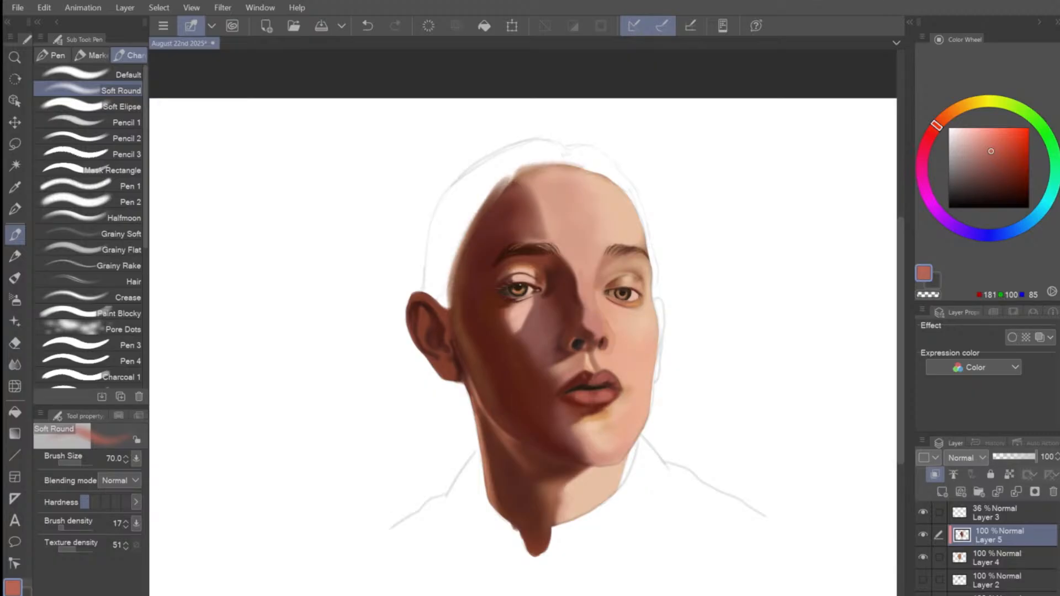
# Sample the near-black of the mouth opening (RGB 41, 27, 18), touch up the lit-side lip corner with brush sizes 20 to 30, and undo the last stroke.
pyautogui.keyDown('alt'); pyautogui.click(601, 386); pyautogui.keyUp('alt')
pyautogui.press('[')
pyautogui.press('[')
pyautogui.press('[')
pyautogui.press('[')
pyautogui.press('[')
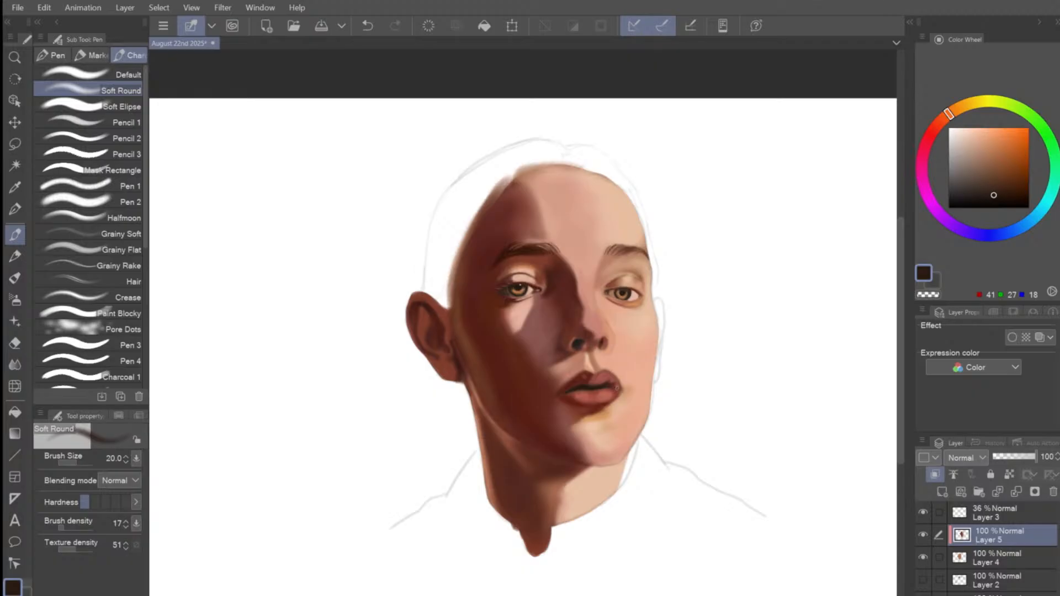
pyautogui.press(']')
pyautogui.press(']')
pyautogui.hotkey('ctrl', 'z')
# Mix a dark red (RGB 85, 25, 19) and dab it onto the lit-side corner of the mouth with a larger brush.
pyautogui.moveTo(944, 117); pyautogui.dragTo(934, 129)
pyautogui.moveTo(1009, 189); pyautogui.dragTo(1012, 181)
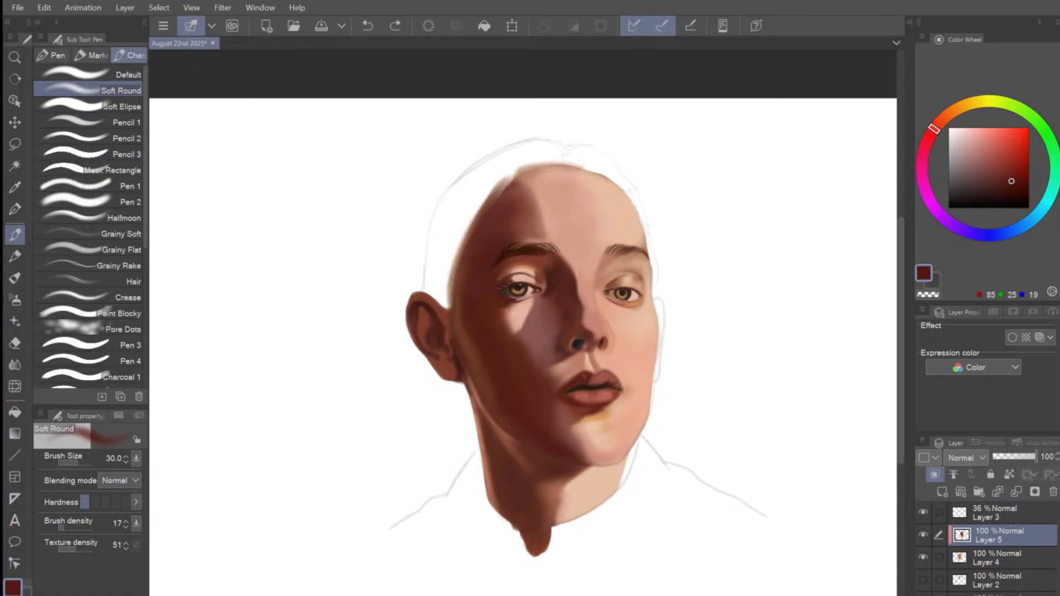
pyautogui.press(']')
pyautogui.press(']')
pyautogui.click(624, 385)
# Lighten the lit side of the upper lip with sampled pinks (RGB 157, 84, 72 and 196, 118, 105) at about brush size 30.
pyautogui.scroll(3, 616, 382)
pyautogui.keyDown('alt'); pyautogui.click(614, 378); pyautogui.keyUp('alt')
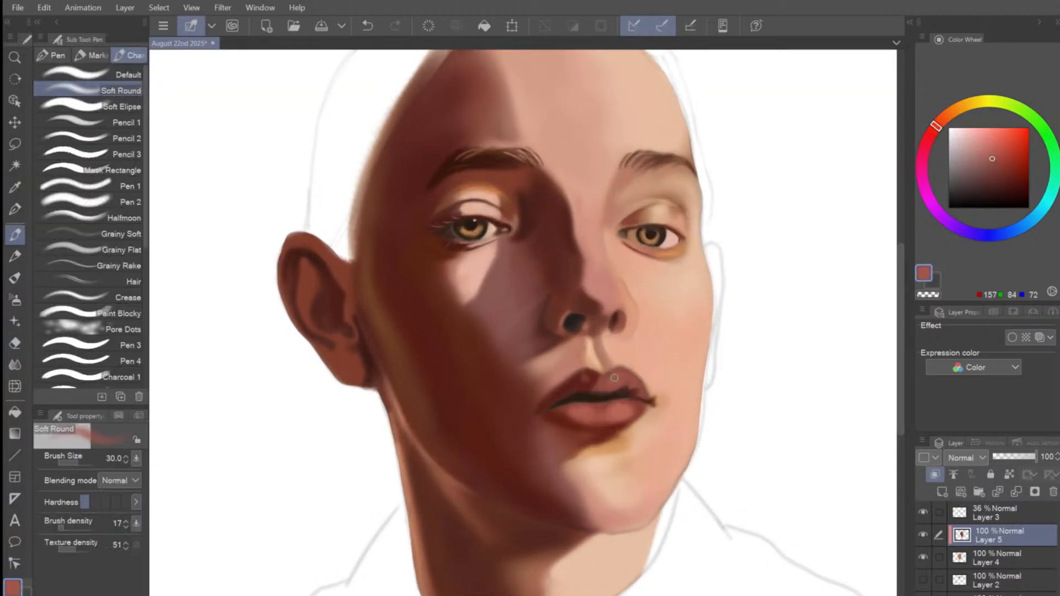
pyautogui.press('[')
pyautogui.keyDown('alt'); pyautogui.click(618, 376); pyautogui.keyUp('alt')
pyautogui.press(']')
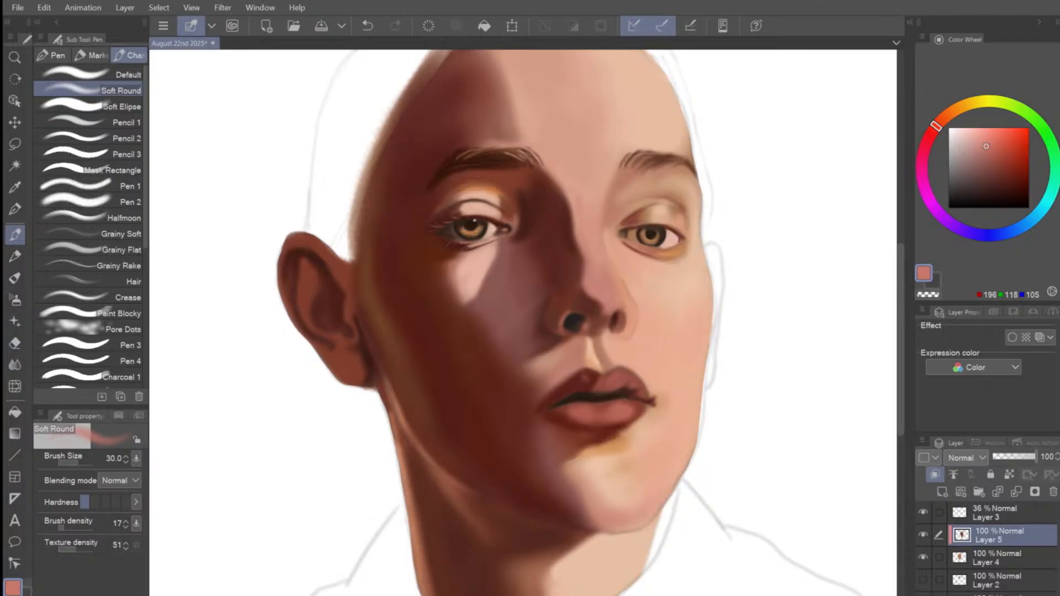
pyautogui.press(']')
pyautogui.press('[')
# Highlight the lower lip from its center toward the lit side with sampled light pink, enlarging the brush to size 60.
pyautogui.keyDown('alt'); pyautogui.click(603, 383); pyautogui.keyUp('alt')
pyautogui.moveTo(576, 412)
pyautogui.mouseDown()
pyautogui.moveTo(592, 413)
pyautogui.moveTo(580, 414)
pyautogui.mouseUp()
pyautogui.press(']')
pyautogui.moveTo(585, 419); pyautogui.dragTo(632, 406)
pyautogui.press(']')
pyautogui.scroll(-2, 609, 281)
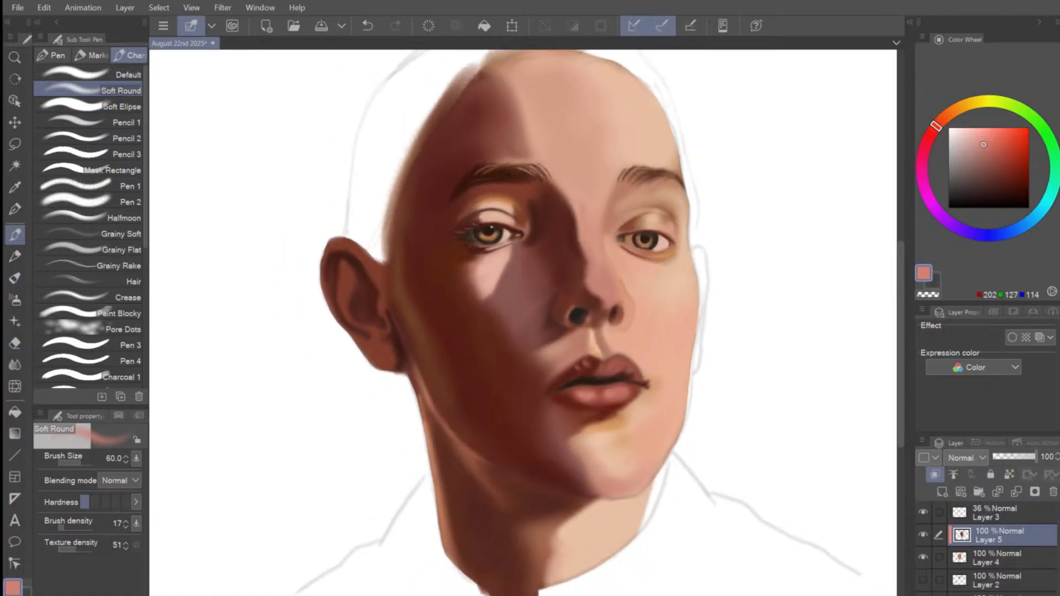
# Blend the lower lip highlight with sampled pink (RGB 197, 121, 108) at brush size 100.
pyautogui.press(']')
pyautogui.keyDown('alt'); pyautogui.click(598, 396); pyautogui.keyUp('alt')
pyautogui.press(']')
pyautogui.press(']')
pyautogui.moveTo(610, 397); pyautogui.dragTo(625, 388)
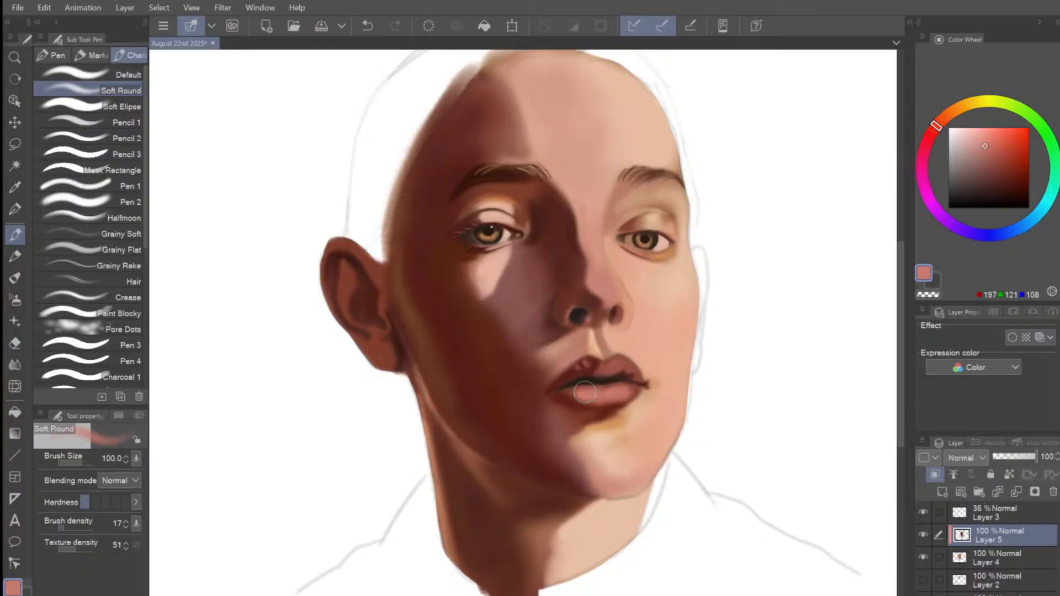
pyautogui.press(']')
# Soften the lower lip's shadow-side edge with sampled brown (RGB 117, 63, 38), reducing the brush to size 80.
pyautogui.press('i')
pyautogui.click(574, 408)
pyautogui.press('p')
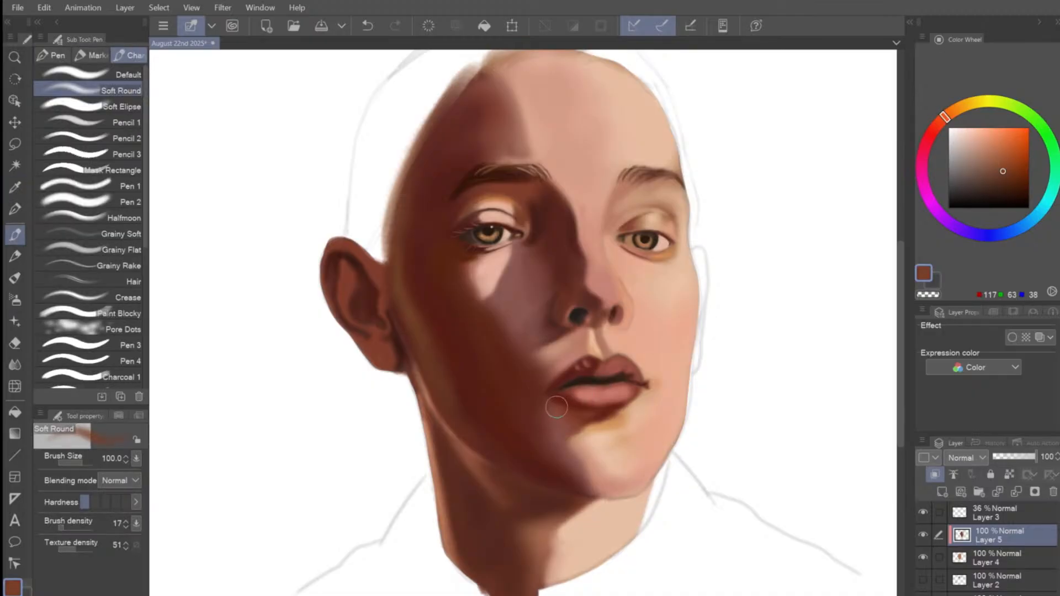
pyautogui.press('[')
pyautogui.moveTo(560, 414)
pyautogui.mouseDown()
pyautogui.moveTo(549, 400)
pyautogui.moveTo(561, 407)
pyautogui.mouseUp()
pyautogui.press('[')
# Try glazing sampled red (RGB 136, 64, 50) below the shadow-side mouth corner at brush size 150, and undo it.
pyautogui.keyDown('alt'); pyautogui.click(561, 407); pyautogui.keyUp('alt')
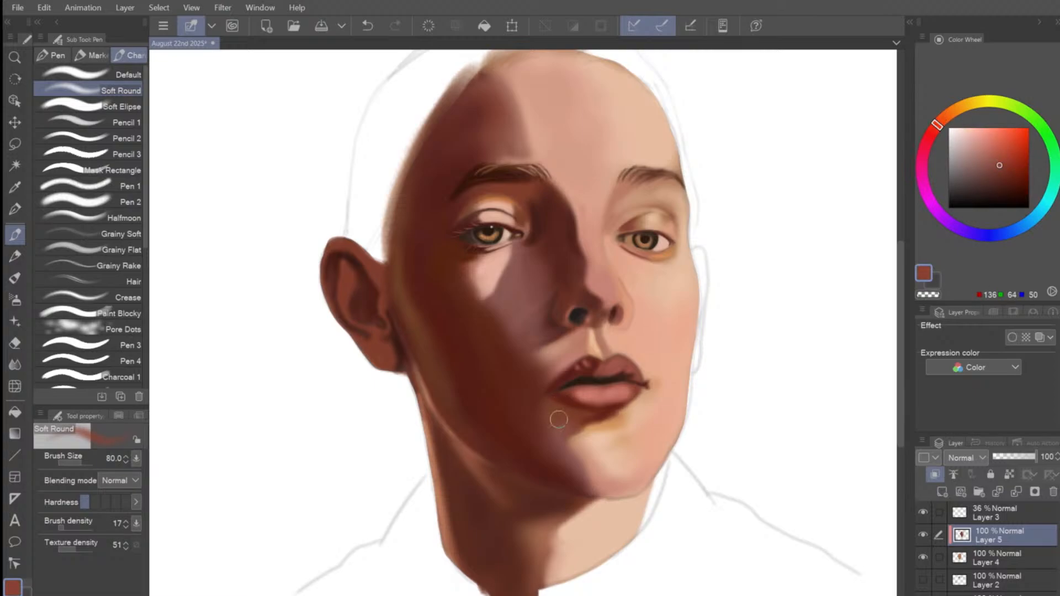
pyautogui.press(']')
pyautogui.press(']')
pyautogui.press(']')
pyautogui.moveTo(543, 418)
pyautogui.mouseDown()
pyautogui.moveTo(544, 445)
pyautogui.moveTo(545, 432)
pyautogui.mouseUp()
pyautogui.hotkey('ctrl', 'z')
# Try shading the upper lip's shadow-side edge with dark cheek red (RGB 91, 36, 25), reducing the brush to size 40, and undo the stroke.
pyautogui.keyDown('alt'); pyautogui.click(501, 368); pyautogui.keyUp('alt')
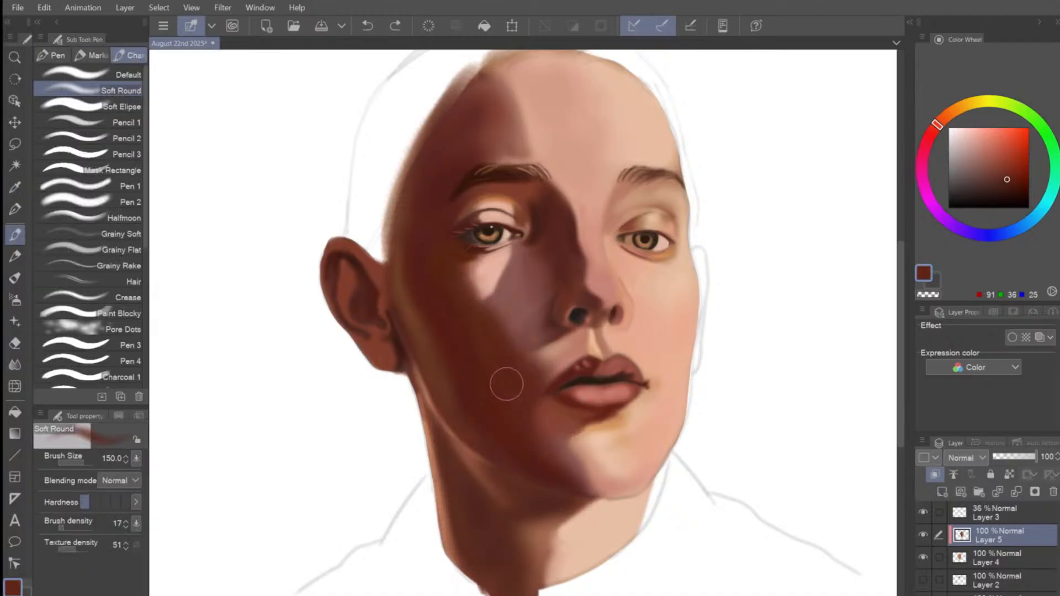
pyautogui.press('[')
pyautogui.press('[')
pyautogui.press('[')
pyautogui.press('[')
pyautogui.moveTo(546, 385)
pyautogui.mouseDown()
pyautogui.moveTo(566, 365)
pyautogui.moveTo(538, 380)
pyautogui.moveTo(552, 375)
pyautogui.moveTo(522, 422)
pyautogui.moveTo(538, 431)
pyautogui.moveTo(547, 377)
pyautogui.moveTo(535, 396)
pyautogui.moveTo(560, 367)
pyautogui.mouseUp()
pyautogui.press('[')
pyautogui.press('[')
pyautogui.press('[')
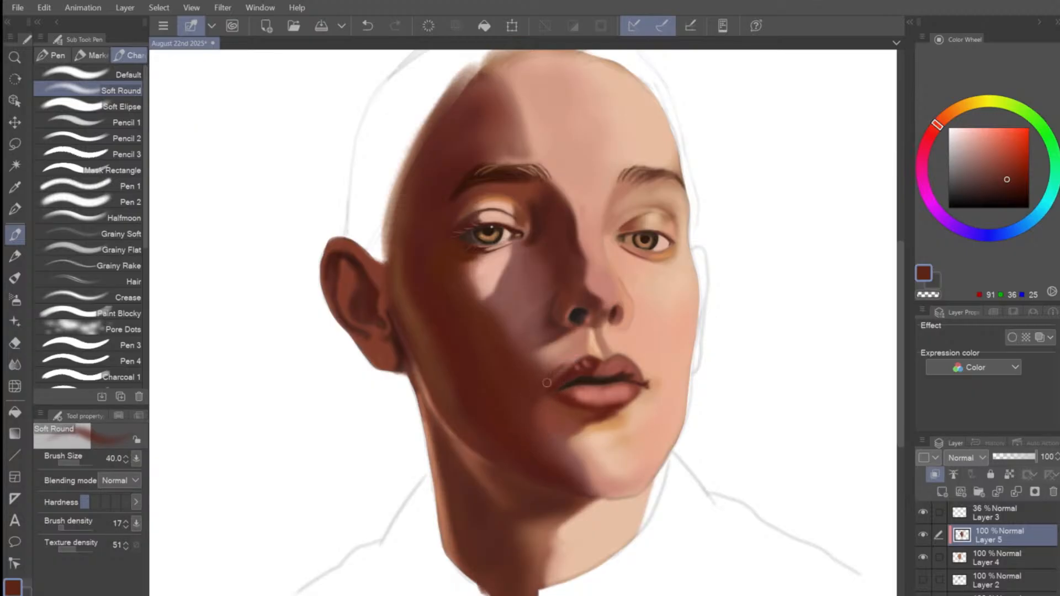
pyautogui.hotkey('ctrl', 'z')
# Define the shadow-side contour of the upper lip with sampled dark red (RGB 86, 31, 25) at brush size 30.
pyautogui.keyDown('alt'); pyautogui.click(567, 373); pyautogui.keyUp('alt')
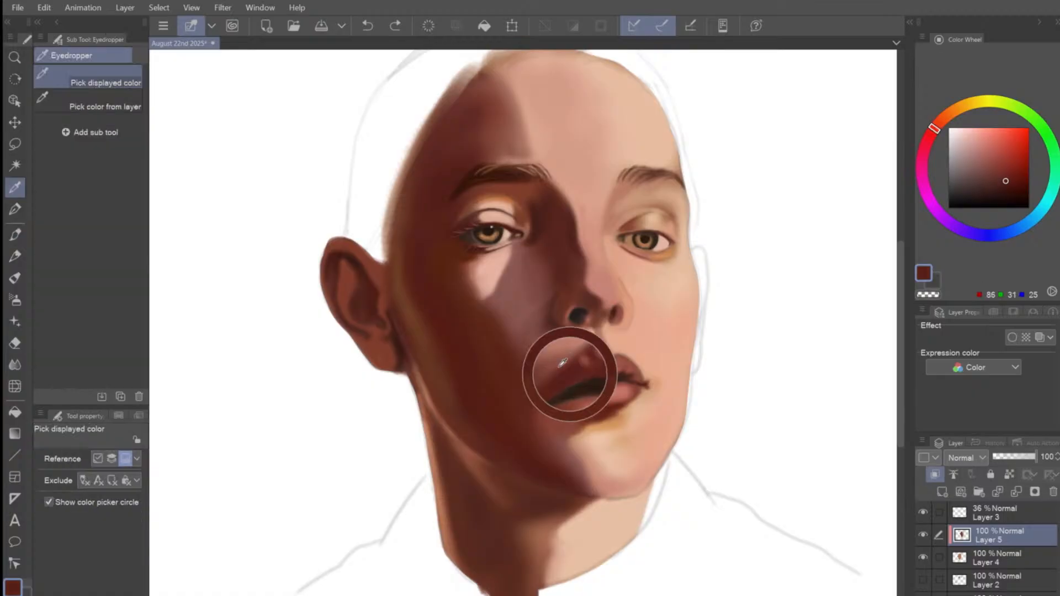
pyautogui.press('[')
pyautogui.moveTo(552, 388); pyautogui.dragTo(579, 364)
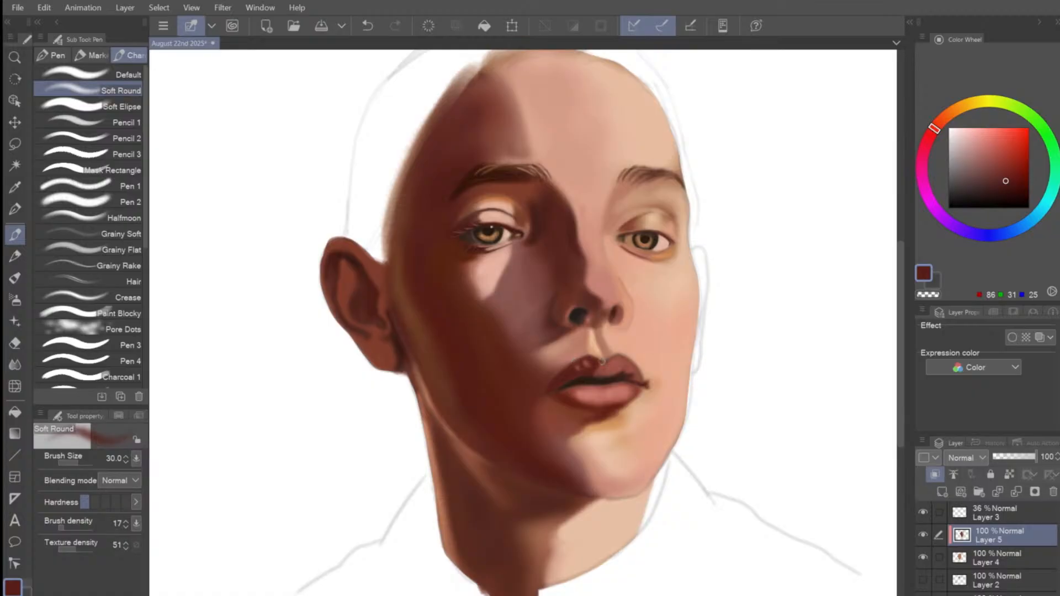
# Hide and reshow the sketch on Layer 3 to examine the painted face without its guide lines.
pyautogui.hotkey('ctrl', '-')
pyautogui.hotkey('ctrl', '-')
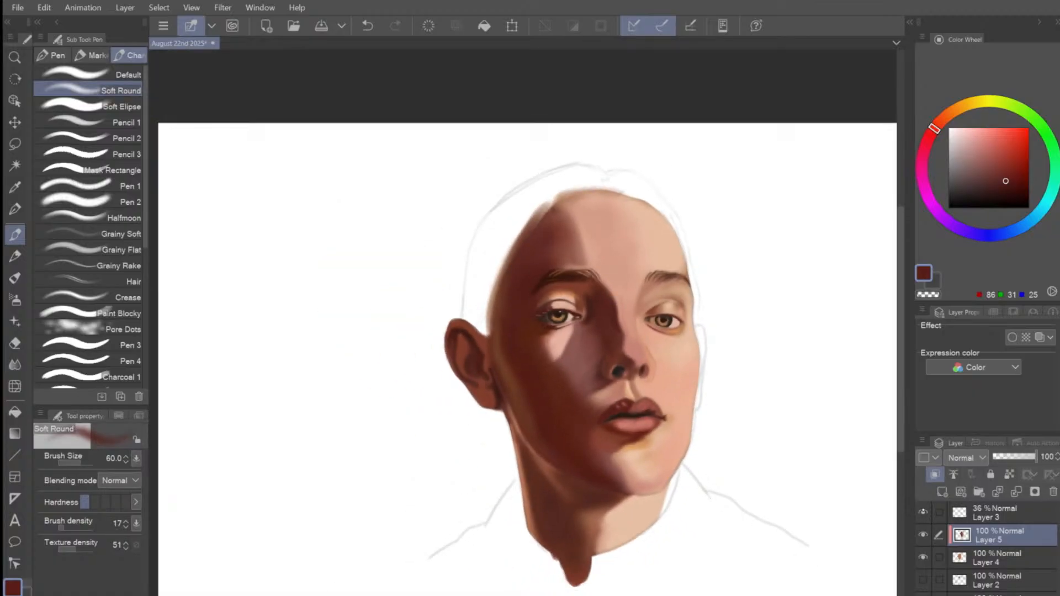
pyautogui.click(922, 512)
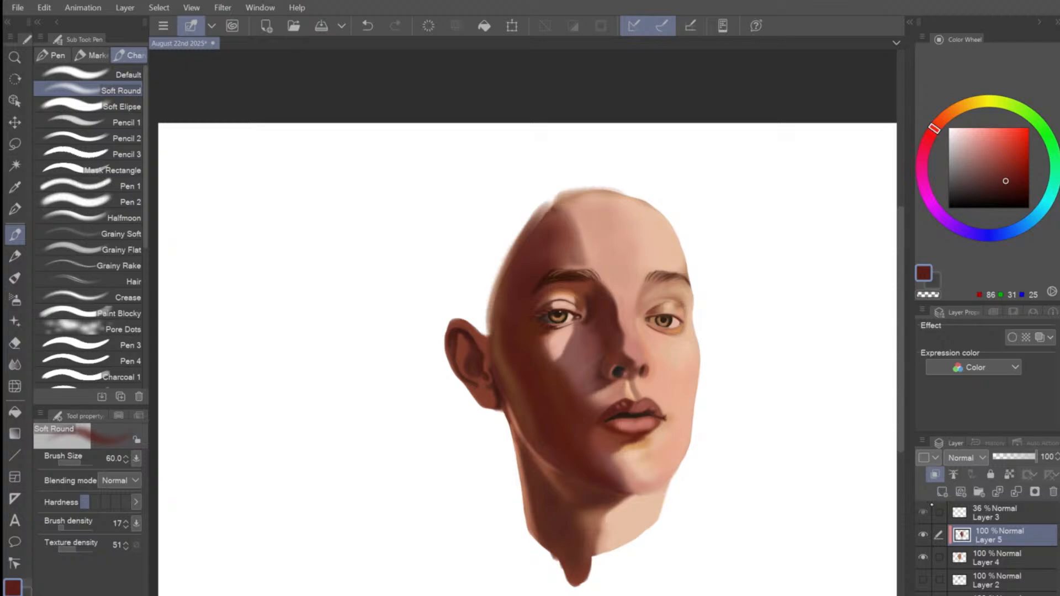
pyautogui.click(923, 512)
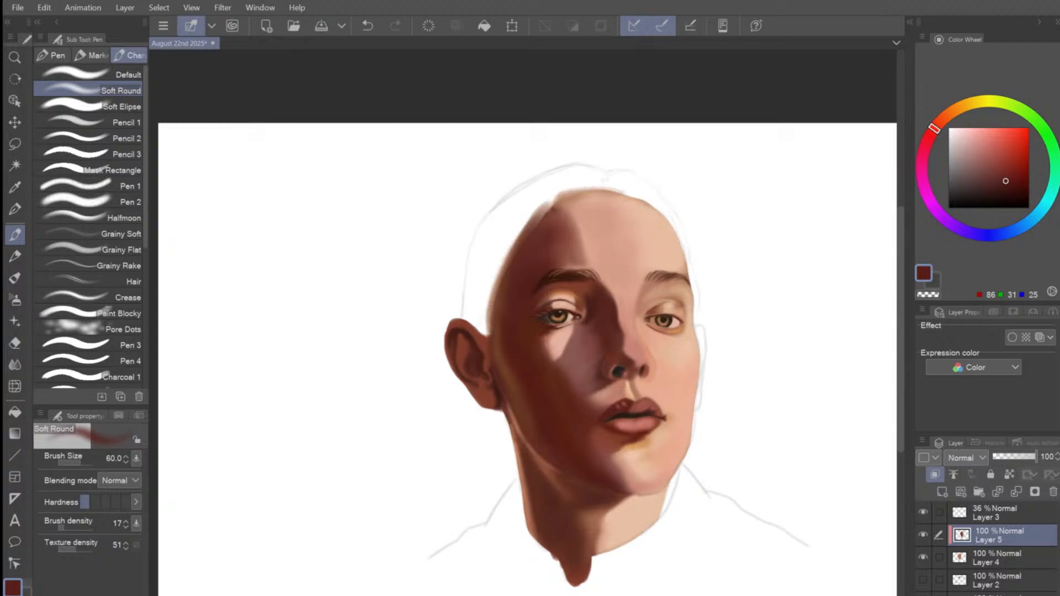
pyautogui.hotkey('ctrl', '-')
pyautogui.hotkey('ctrl', '+')
pyautogui.press(']')
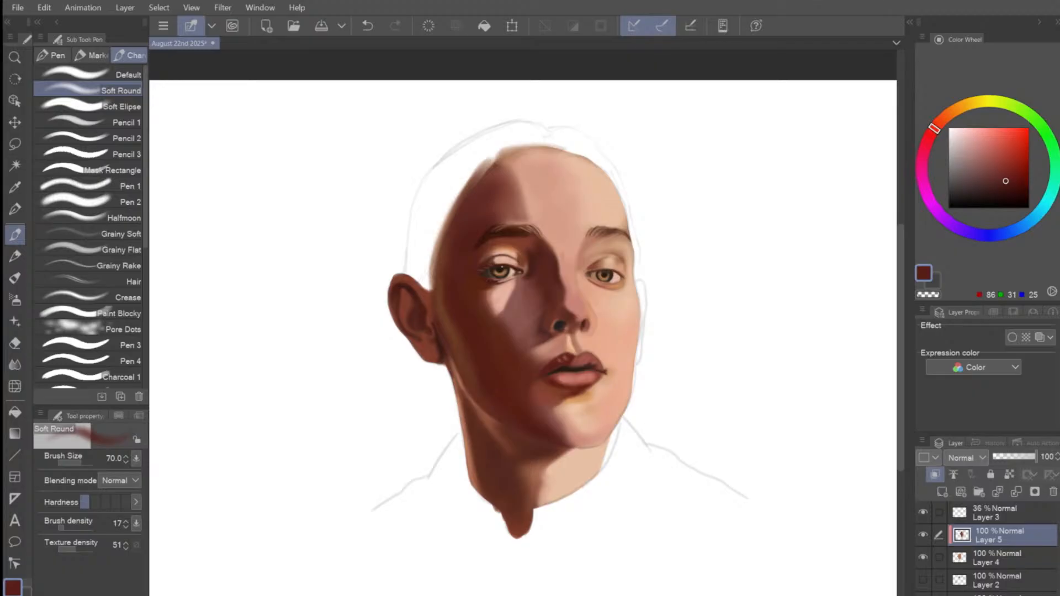
# Add a new layer above Layer 5 for the hair and set up the Paint Blocky brush with orange-brown (RGB 140, 63, 22).
pyautogui.click(942, 492)
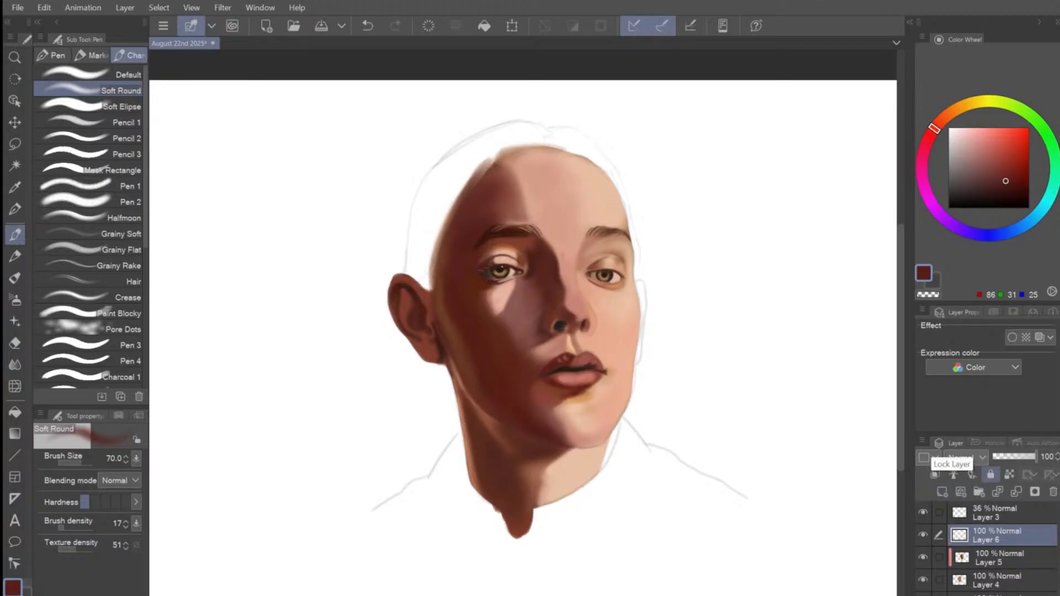
pyautogui.click(947, 114)
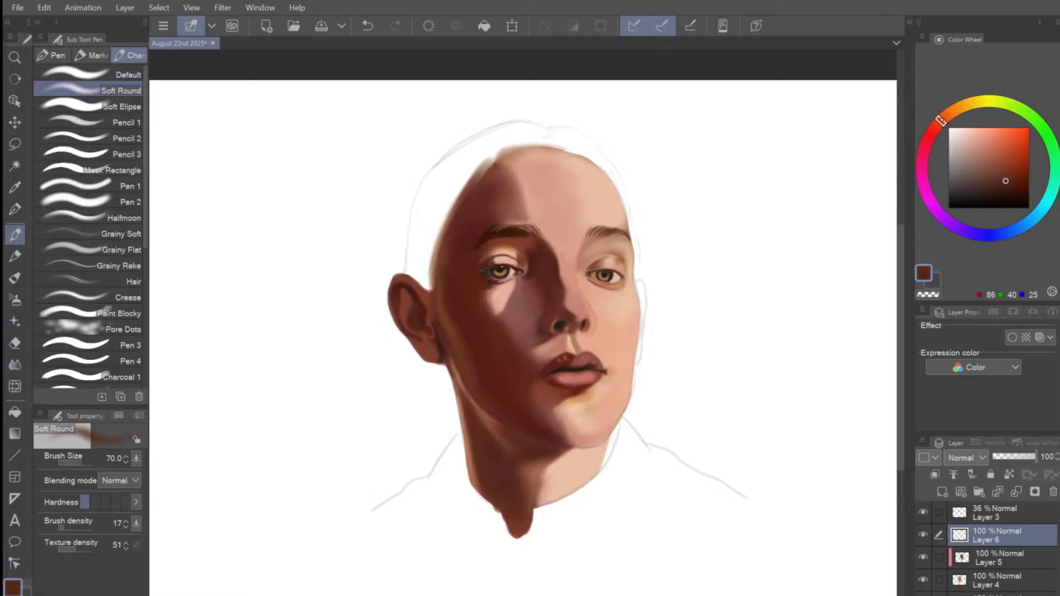
pyautogui.click(1003, 166)
pyautogui.moveTo(1002, 165); pyautogui.dragTo(1016, 164)
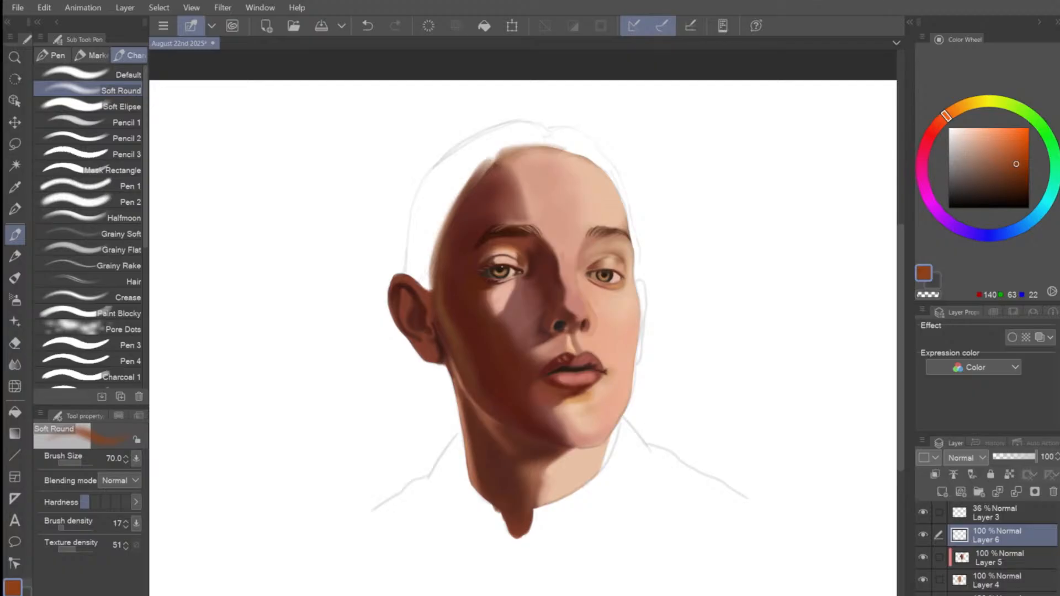
pyautogui.click(89, 313)
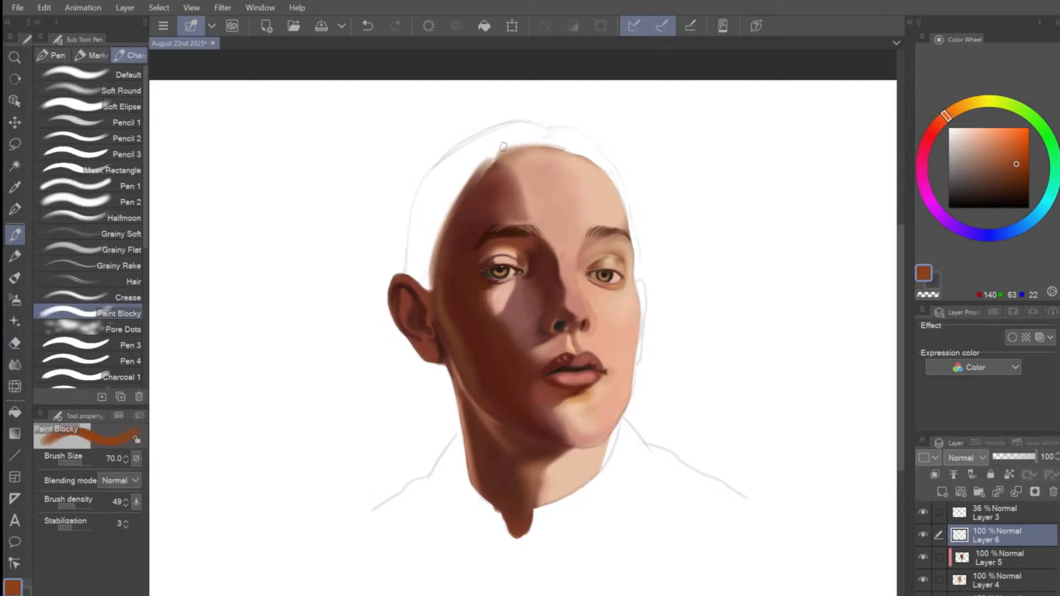
# Try an orange-brown hairline stroke down the shadow side of the forehead, and undo it.
pyautogui.moveTo(507, 144)
pyautogui.mouseDown()
pyautogui.moveTo(460, 197)
pyautogui.moveTo(445, 240)
pyautogui.mouseUp()
pyautogui.press(']')
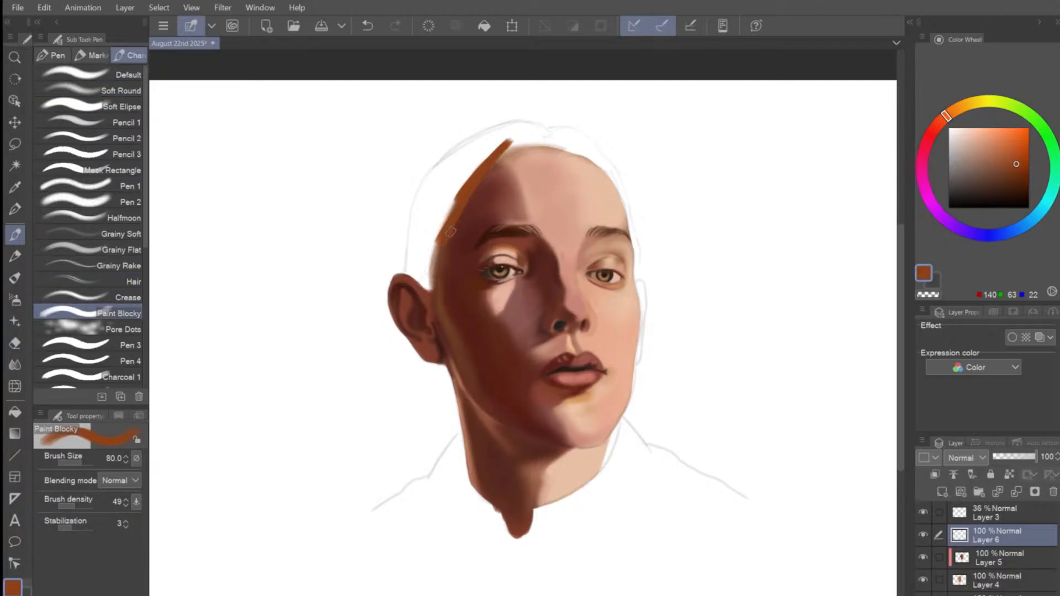
pyautogui.hotkey('ctrl', 'z')
pyautogui.hotkey('ctrl', 'z')
# Paint the shadow-side hairline from the crown to the ear in darker brown (RGB 99, 50, 24), undo the last stroke, and set the brush size to 50.
pyautogui.click(1009, 176)
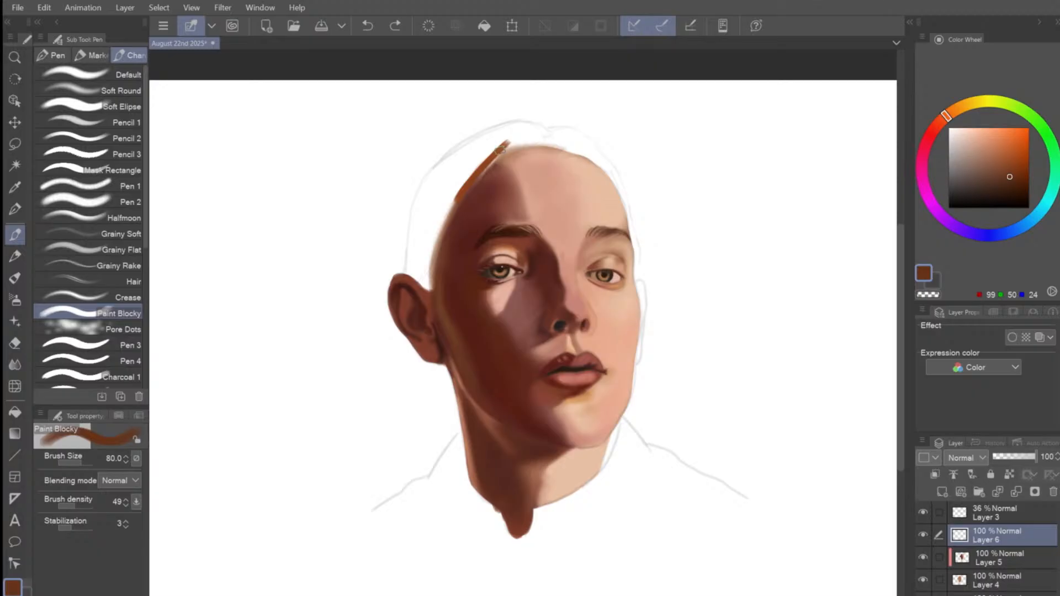
pyautogui.moveTo(513, 140)
pyautogui.mouseDown()
pyautogui.moveTo(448, 211)
pyautogui.moveTo(436, 241)
pyautogui.mouseUp()
pyautogui.moveTo(434, 255)
pyautogui.mouseDown()
pyautogui.moveTo(432, 273)
pyautogui.moveTo(445, 223)
pyautogui.moveTo(431, 287)
pyautogui.moveTo(412, 258)
pyautogui.moveTo(422, 278)
pyautogui.mouseUp()
pyautogui.press('[')
pyautogui.press('[')
pyautogui.hotkey('ctrl', 'z')
pyautogui.press('[')
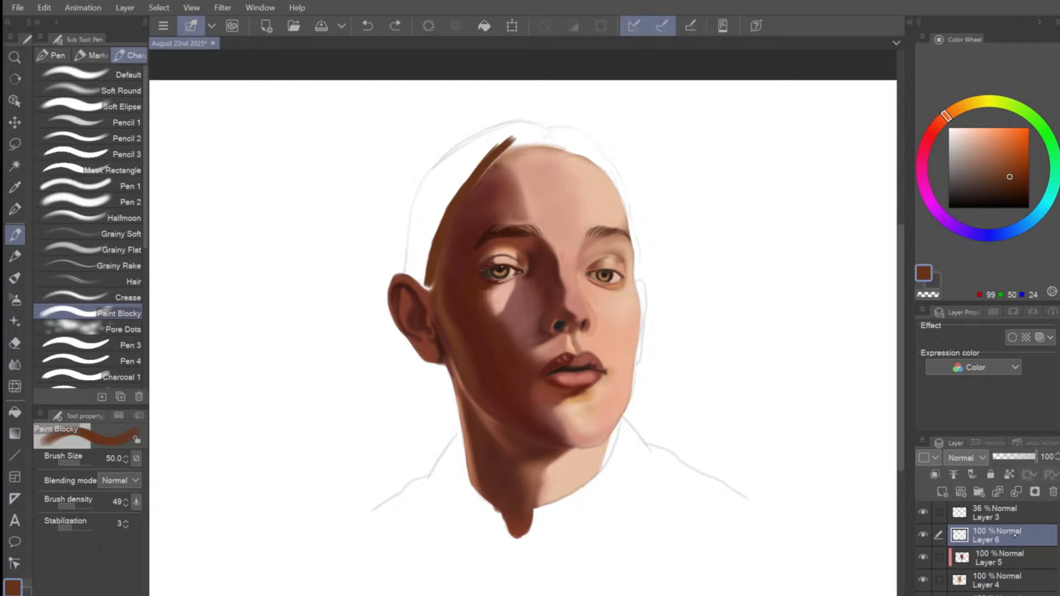
# Move Layer 6 below Layer 4 and block in the shadow-side hair out to the sketched outline, enlarging the brush to size 100.
pyautogui.moveTo(994, 536); pyautogui.dragTo(991, 585)
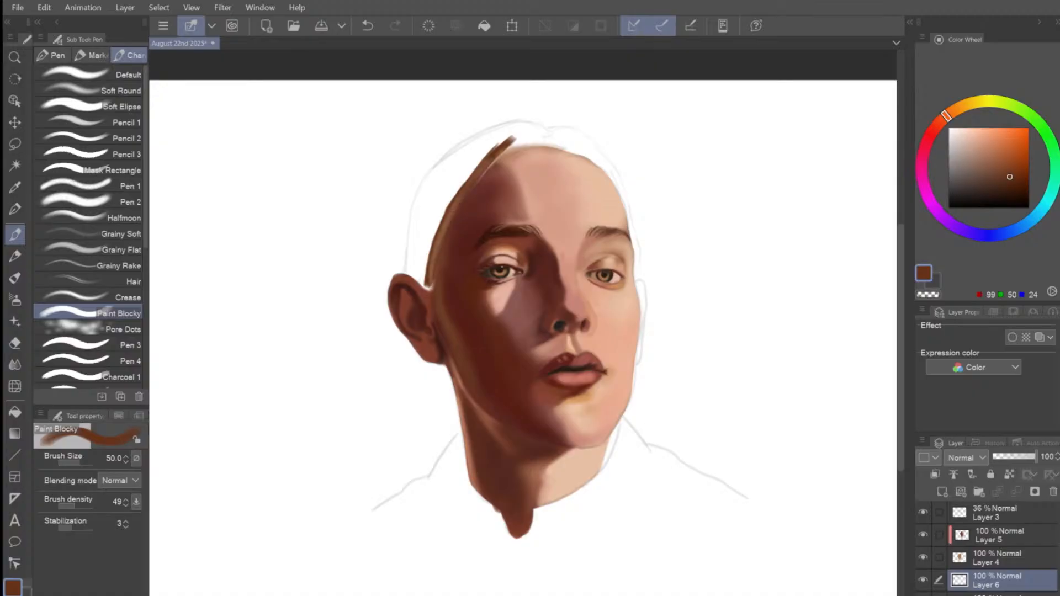
pyautogui.press(']')
pyautogui.press(']')
pyautogui.moveTo(431, 279)
pyautogui.mouseDown()
pyautogui.moveTo(439, 232)
pyautogui.moveTo(430, 248)
pyautogui.moveTo(422, 278)
pyautogui.moveTo(470, 174)
pyautogui.mouseUp()
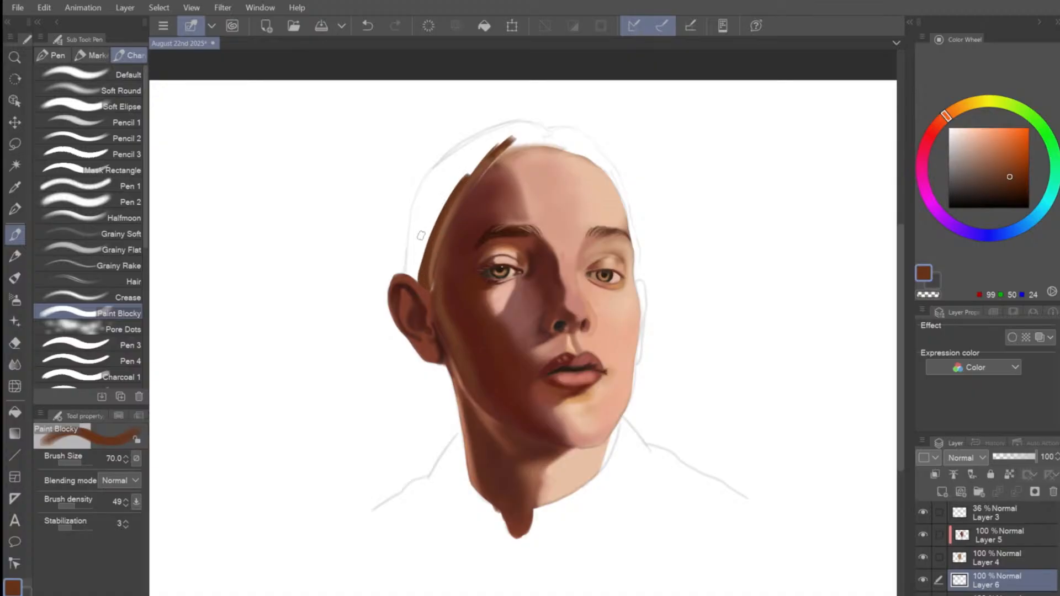
pyautogui.press(']')
pyautogui.press(']')
pyautogui.moveTo(422, 278)
pyautogui.mouseDown()
pyautogui.moveTo(414, 225)
pyautogui.moveTo(436, 176)
pyautogui.moveTo(498, 131)
pyautogui.moveTo(424, 213)
pyautogui.moveTo(418, 251)
pyautogui.moveTo(478, 152)
pyautogui.moveTo(490, 145)
pyautogui.moveTo(444, 212)
pyautogui.moveTo(519, 134)
pyautogui.moveTo(473, 160)
pyautogui.moveTo(512, 141)
pyautogui.moveTo(480, 155)
pyautogui.moveTo(507, 130)
pyautogui.moveTo(444, 177)
pyautogui.moveTo(411, 267)
pyautogui.moveTo(426, 280)
pyautogui.moveTo(421, 255)
pyautogui.moveTo(490, 149)
pyautogui.moveTo(467, 163)
pyautogui.mouseUp()
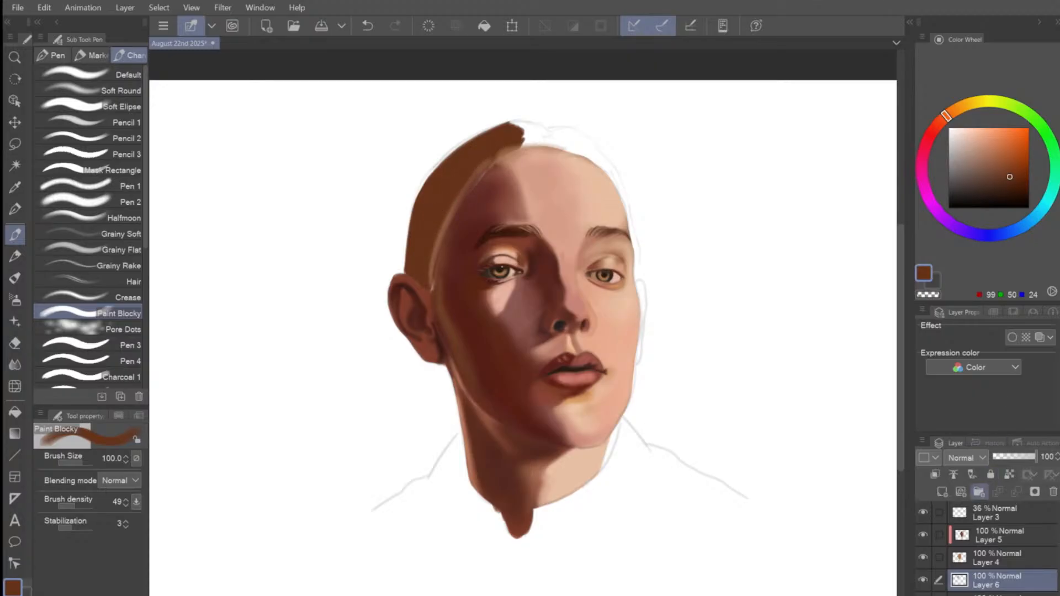
# Cover the pale rim along the shadow-side hairline on Layer 5 with the hair brown at brush size 100.
pyautogui.click(994, 535)
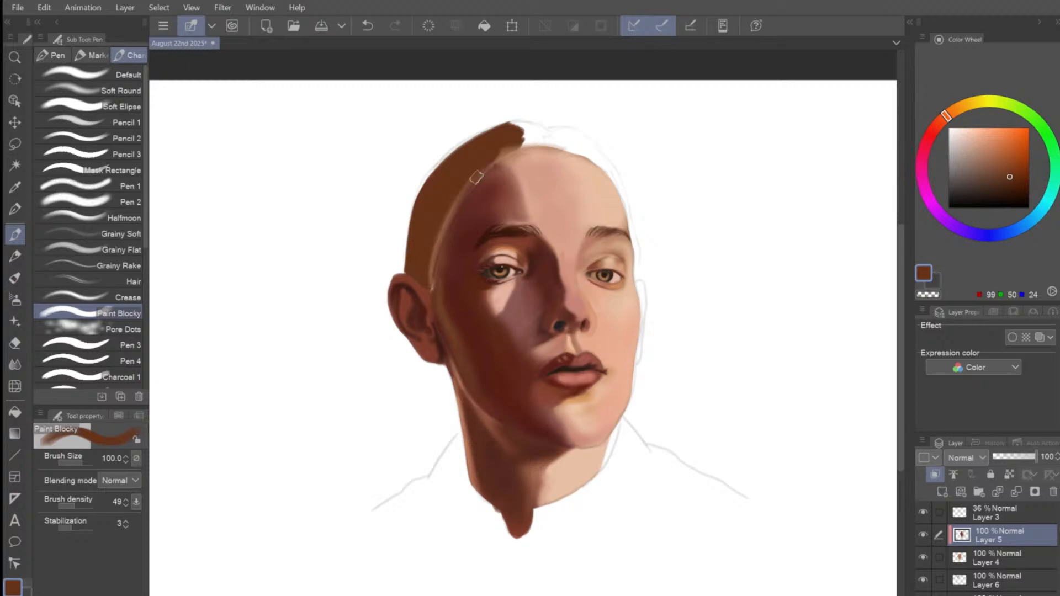
pyautogui.moveTo(505, 149)
pyautogui.mouseDown()
pyautogui.moveTo(451, 209)
pyautogui.moveTo(442, 240)
pyautogui.mouseUp()
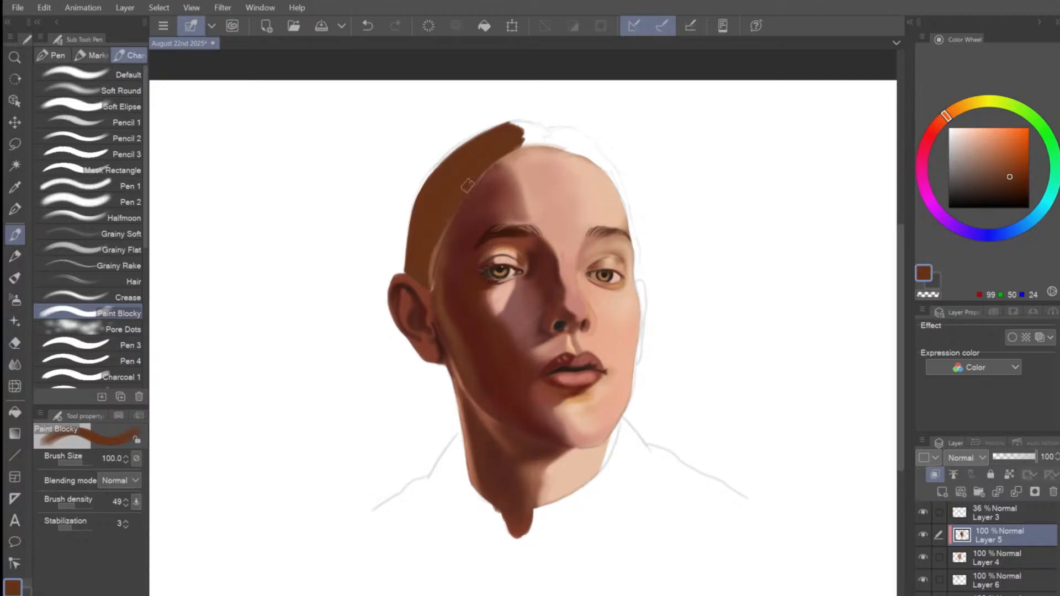
pyautogui.moveTo(467, 185)
pyautogui.mouseDown()
pyautogui.moveTo(428, 282)
pyautogui.moveTo(460, 193)
pyautogui.moveTo(442, 233)
pyautogui.moveTo(507, 148)
pyautogui.moveTo(441, 217)
pyautogui.mouseUp()
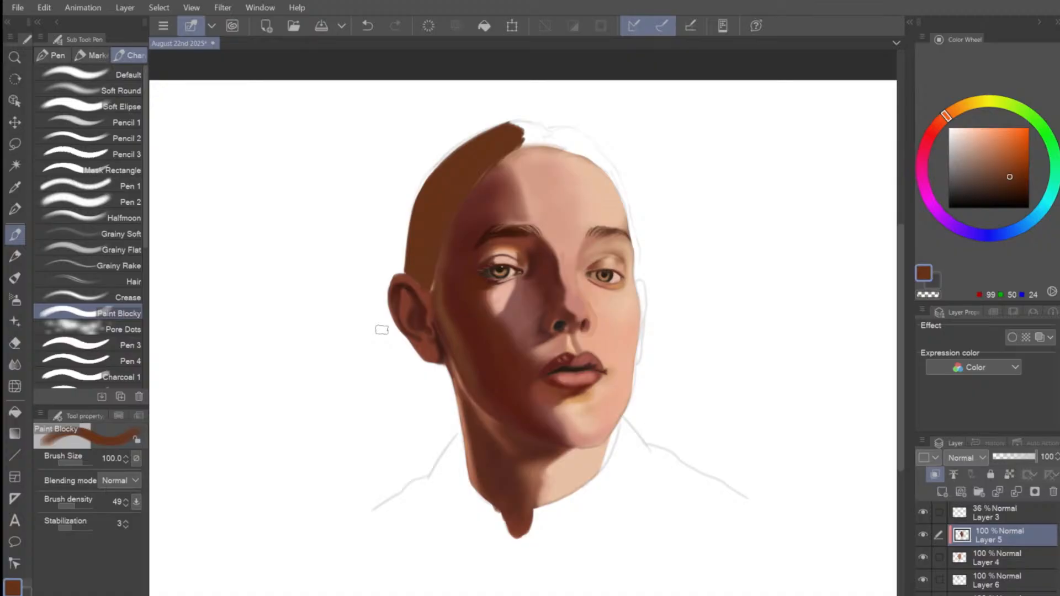
# Blend the hairline into the forehead with the Soft Round brush in reddish brown (RGB 99, 37, 24), varying the size between 150 and 70.
pyautogui.click(942, 119)
pyautogui.press('[')
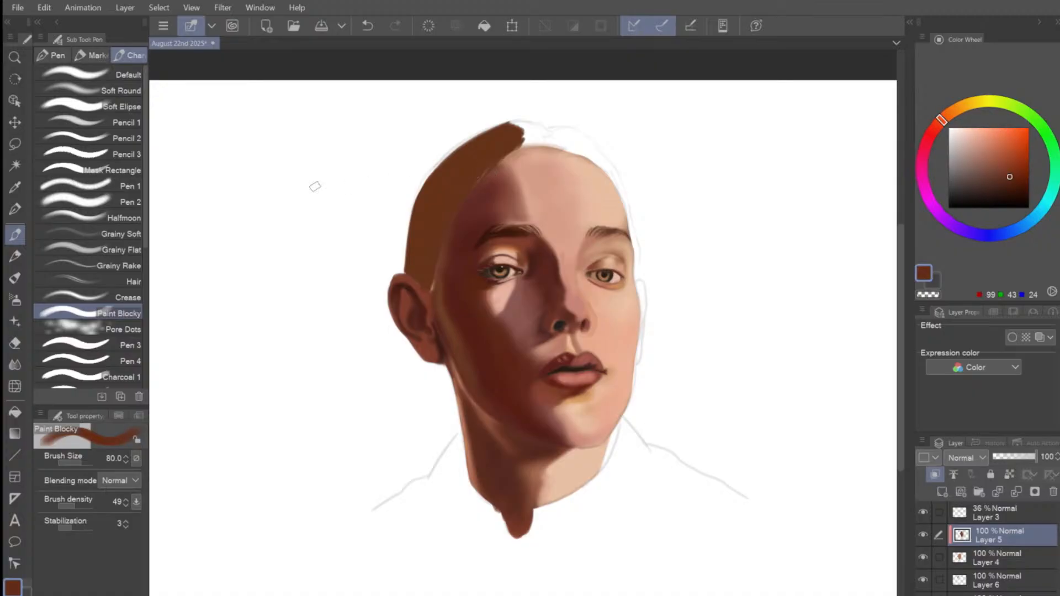
pyautogui.click(113, 91)
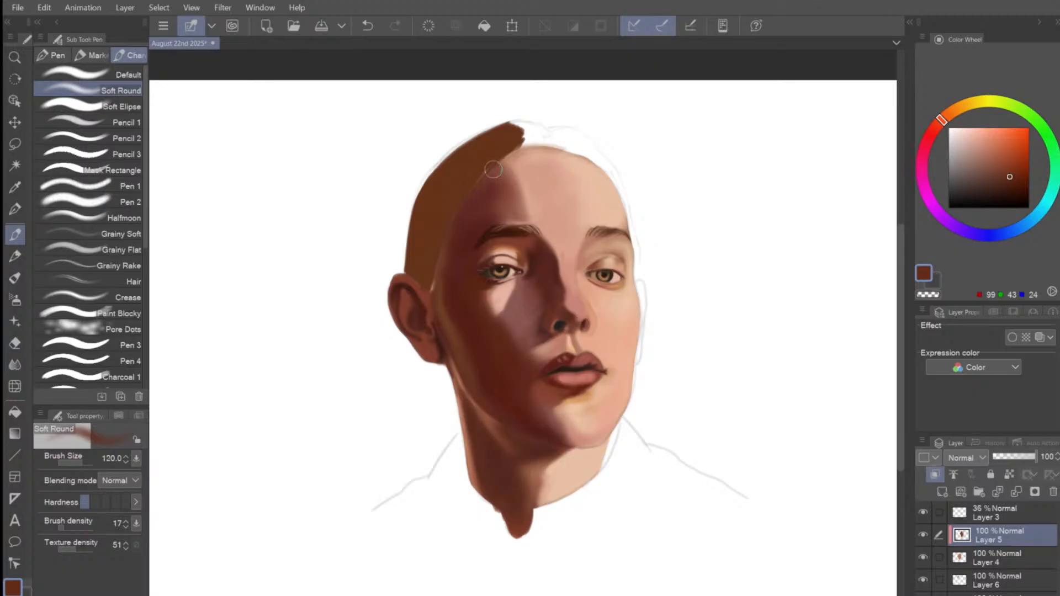
pyautogui.press('[')
pyautogui.press(']')
pyautogui.moveTo(940, 118); pyautogui.dragTo(937, 125)
pyautogui.press(']')
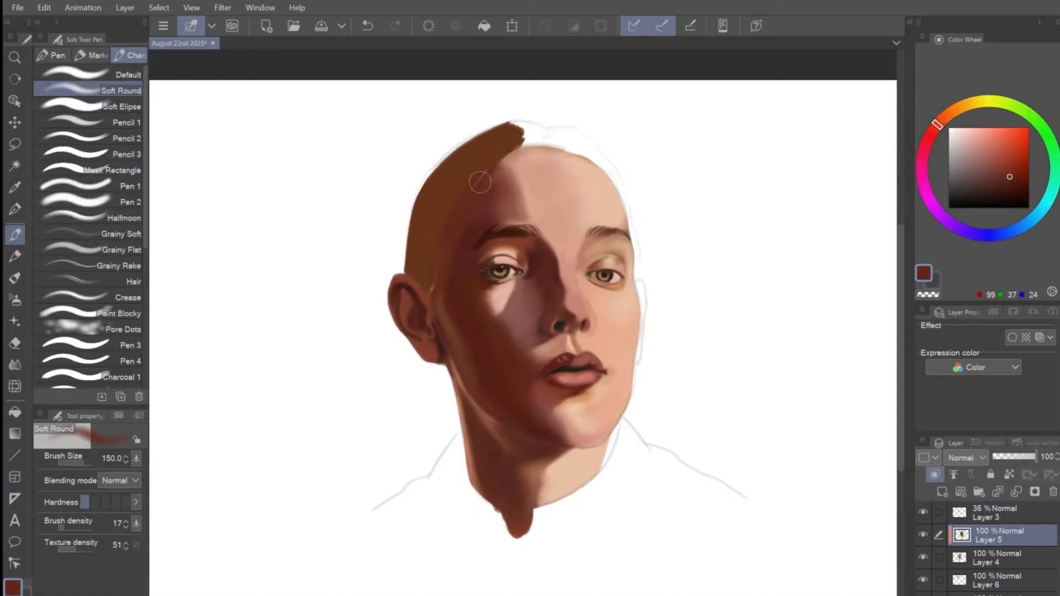
pyautogui.press('[')
pyautogui.press('[')
pyautogui.press('[')
pyautogui.press('[')
# On Layer 6, extend the hair past the crown with the Paint Blocky brush at size 70 in hair brown (RGB 99, 50, 24).
pyautogui.click(1009, 588)
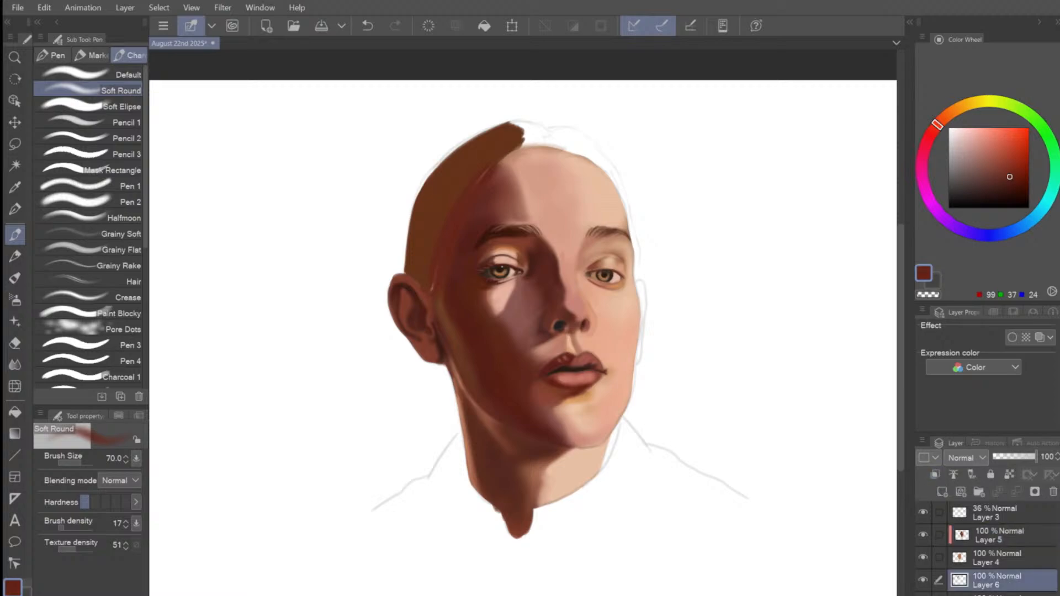
pyautogui.keyDown('alt'); pyautogui.click(444, 184); pyautogui.keyUp('alt')
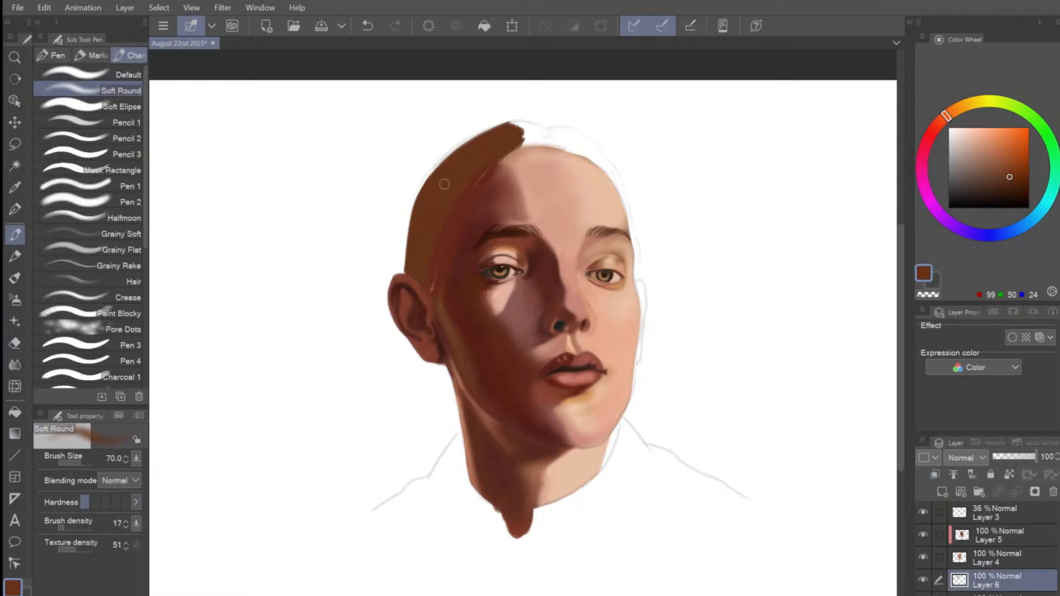
pyautogui.click(88, 313)
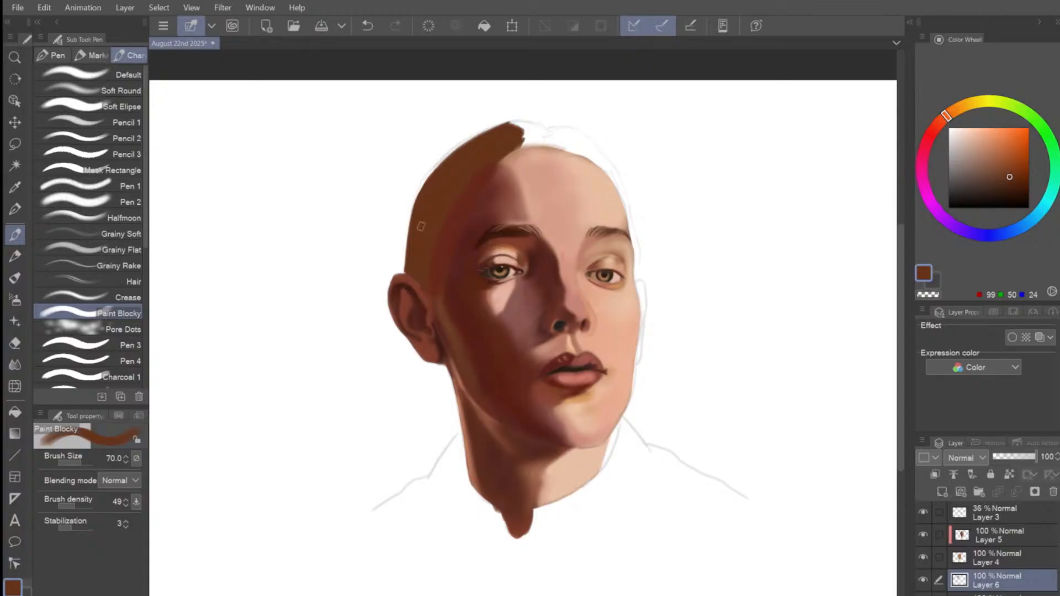
pyautogui.moveTo(418, 236); pyautogui.dragTo(433, 173)
pyautogui.moveTo(419, 213)
pyautogui.mouseDown()
pyautogui.moveTo(426, 181)
pyautogui.moveTo(511, 126)
pyautogui.moveTo(454, 159)
pyautogui.moveTo(475, 140)
pyautogui.moveTo(421, 221)
pyautogui.mouseUp()
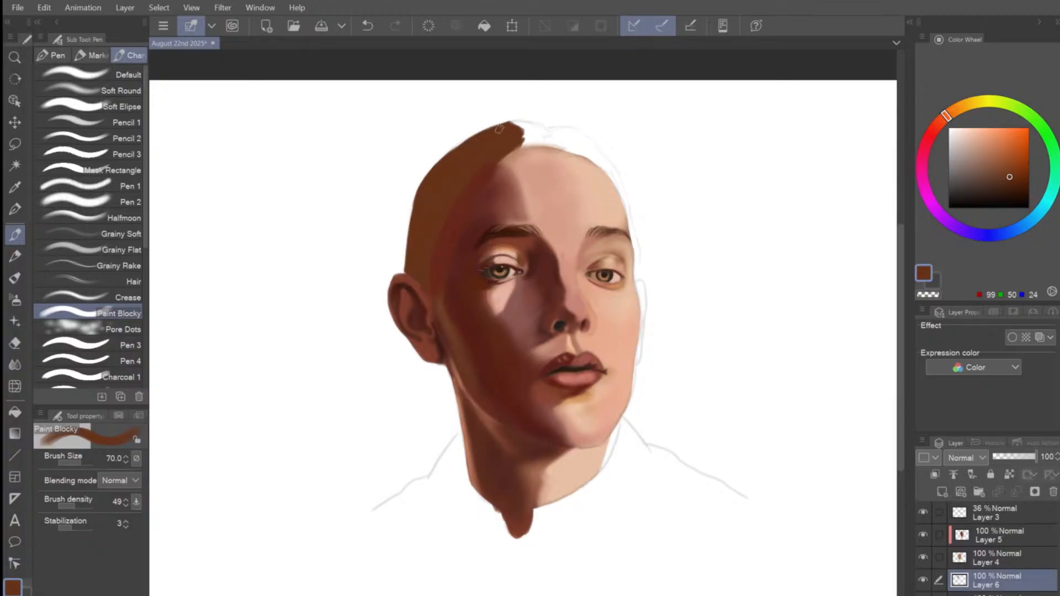
pyautogui.moveTo(501, 134)
pyautogui.mouseDown()
pyautogui.moveTo(544, 133)
pyautogui.moveTo(530, 130)
pyautogui.moveTo(483, 158)
pyautogui.moveTo(523, 132)
pyautogui.moveTo(527, 142)
pyautogui.moveTo(510, 150)
pyautogui.moveTo(522, 138)
pyautogui.mouseUp()
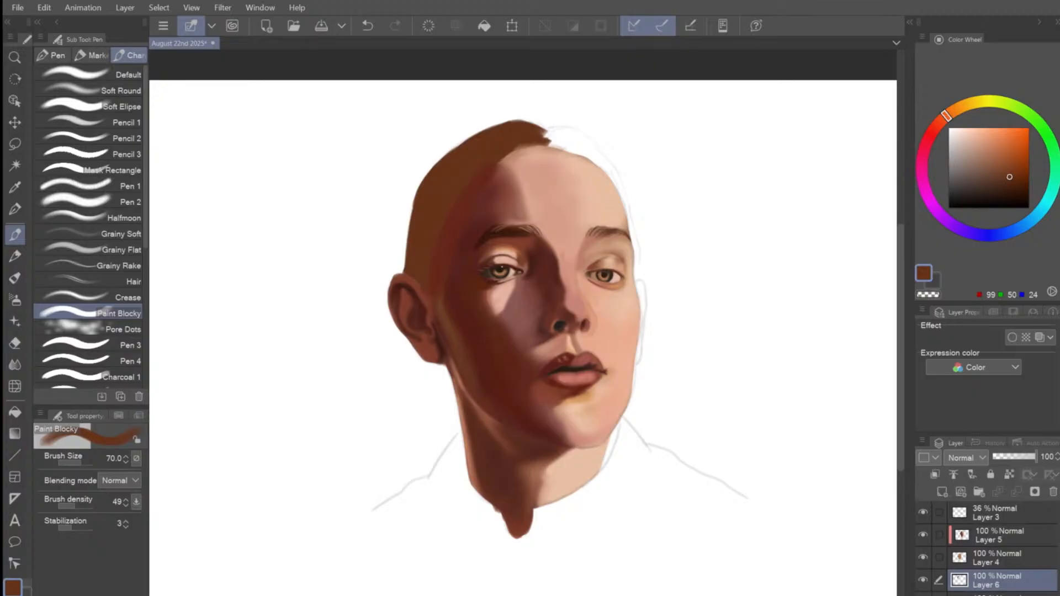
# Paint lighter strands along the shadow-side hairline with the Grainy Rake brush in brown (RGB 139, 88, 61), reducing the size to 70.
pyautogui.click(89, 265)
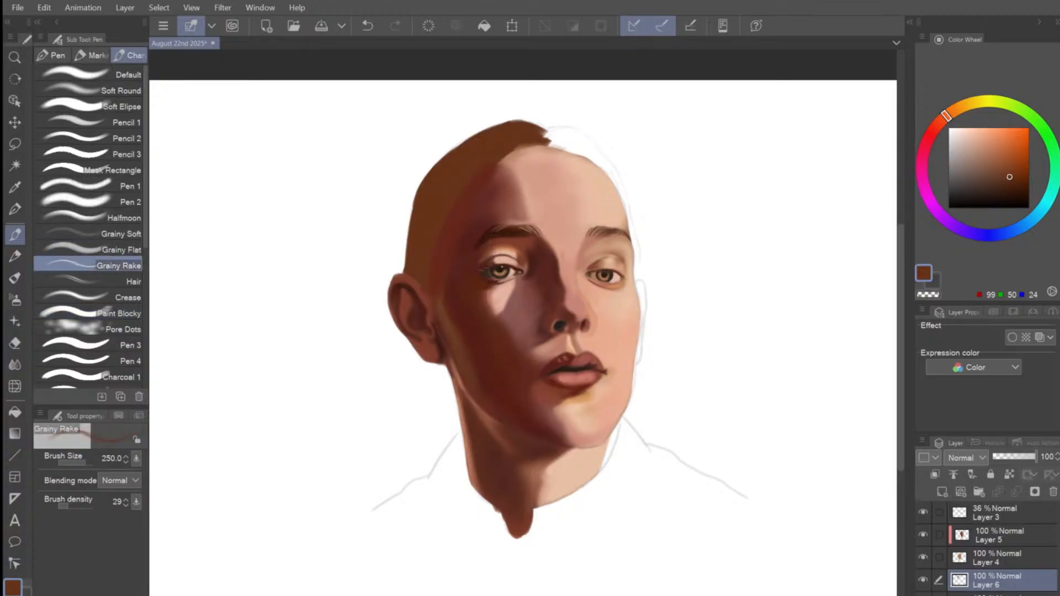
pyautogui.moveTo(1010, 173); pyautogui.dragTo(997, 152)
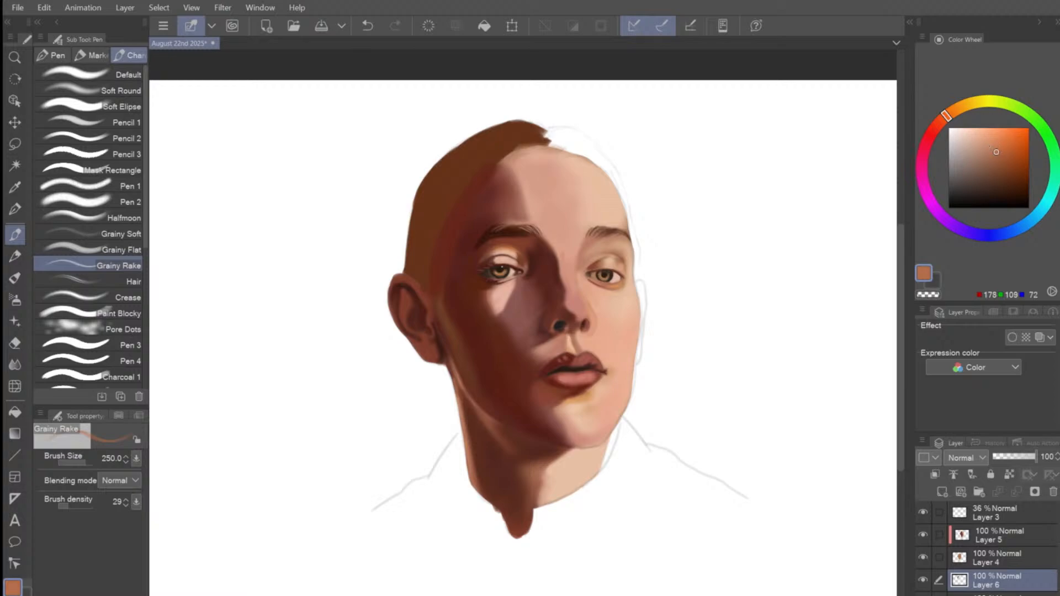
pyautogui.press('[')
pyautogui.press('[')
pyautogui.press('[')
pyautogui.press('[')
pyautogui.moveTo(448, 213)
pyautogui.mouseDown()
pyautogui.moveTo(426, 288)
pyautogui.moveTo(455, 199)
pyautogui.moveTo(430, 258)
pyautogui.mouseUp()
pyautogui.hotkey('ctrl', 'z')
pyautogui.hotkey('ctrl', 'z')
pyautogui.hotkey('ctrl', 'z')
pyautogui.keyDown('alt'); pyautogui.click(477, 181); pyautogui.keyUp('alt')
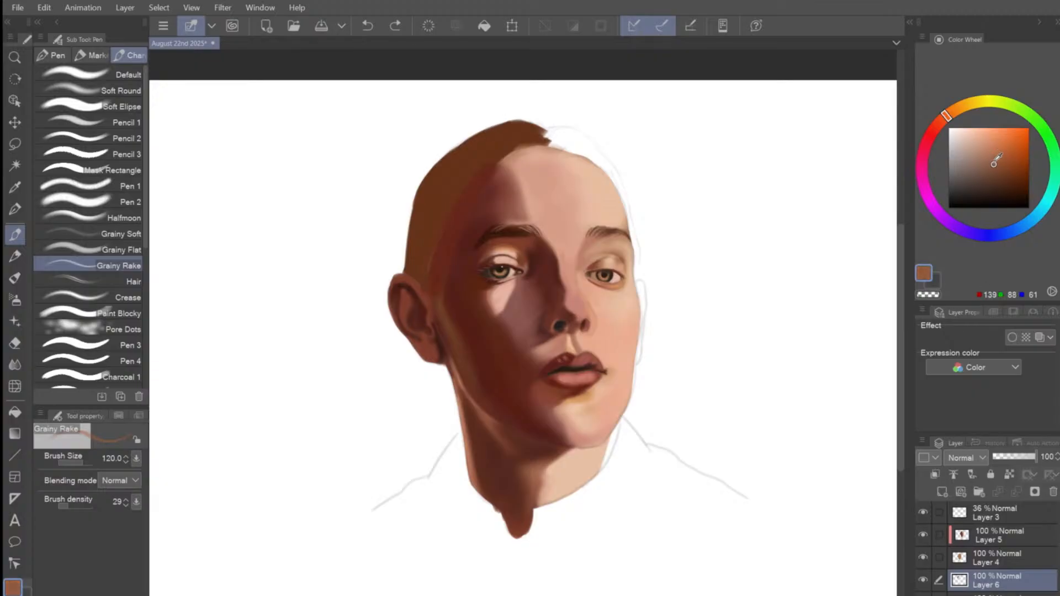
pyautogui.press('[')
pyautogui.moveTo(425, 269); pyautogui.dragTo(450, 209)
pyautogui.press(']')
pyautogui.press('[')
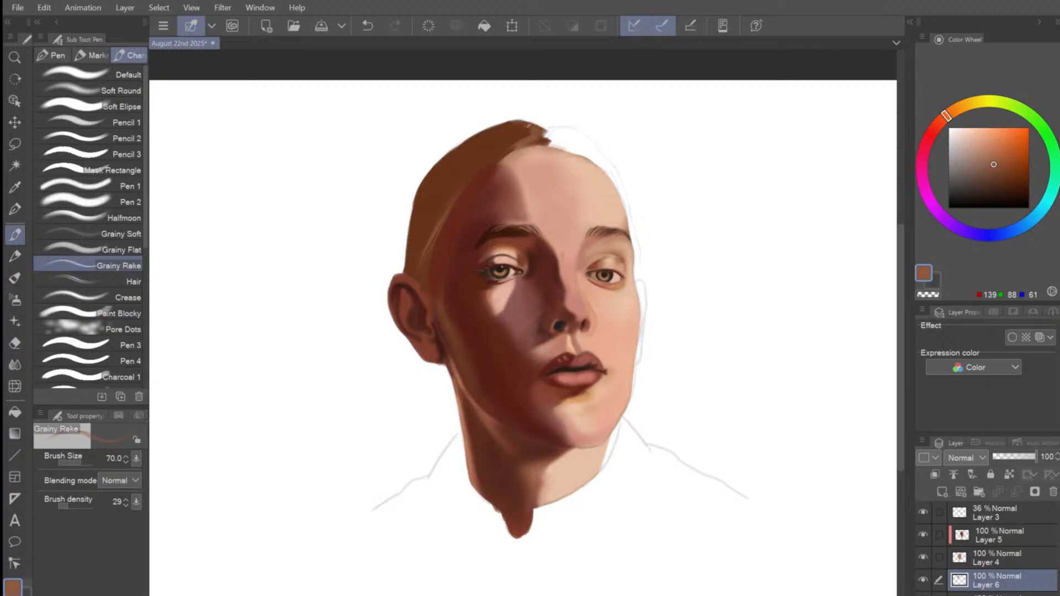
# Add light orange-brown highlights (RGB 208, 135, 97) at the crown and down the side hair, enlarging the brush to size 100.
pyautogui.click(992, 142)
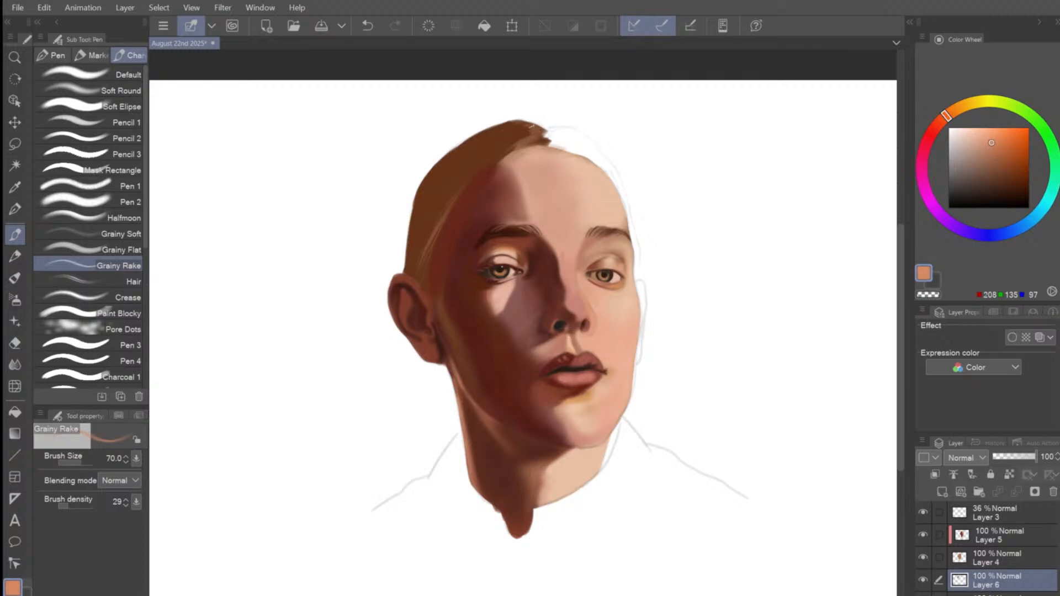
pyautogui.moveTo(531, 126); pyautogui.dragTo(538, 134)
pyautogui.moveTo(530, 125); pyautogui.dragTo(519, 128)
pyautogui.press(']')
pyautogui.moveTo(472, 175); pyautogui.dragTo(414, 269)
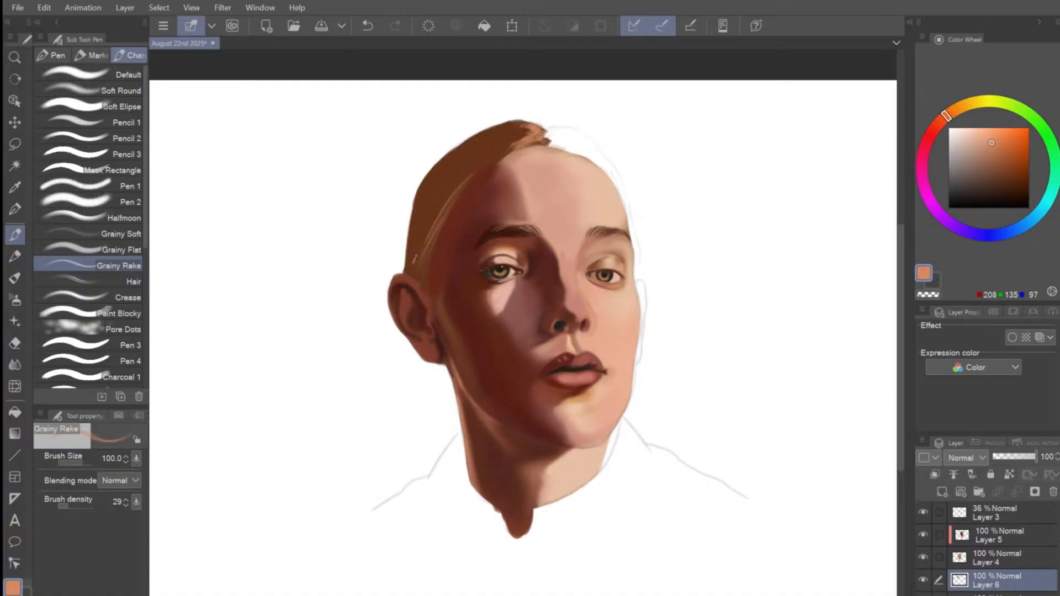
# Test darker browns on the side hair above the ear, undo those strokes, and repaint the strands in RGB 117, 68, 41.
pyautogui.moveTo(1004, 144); pyautogui.dragTo(993, 160)
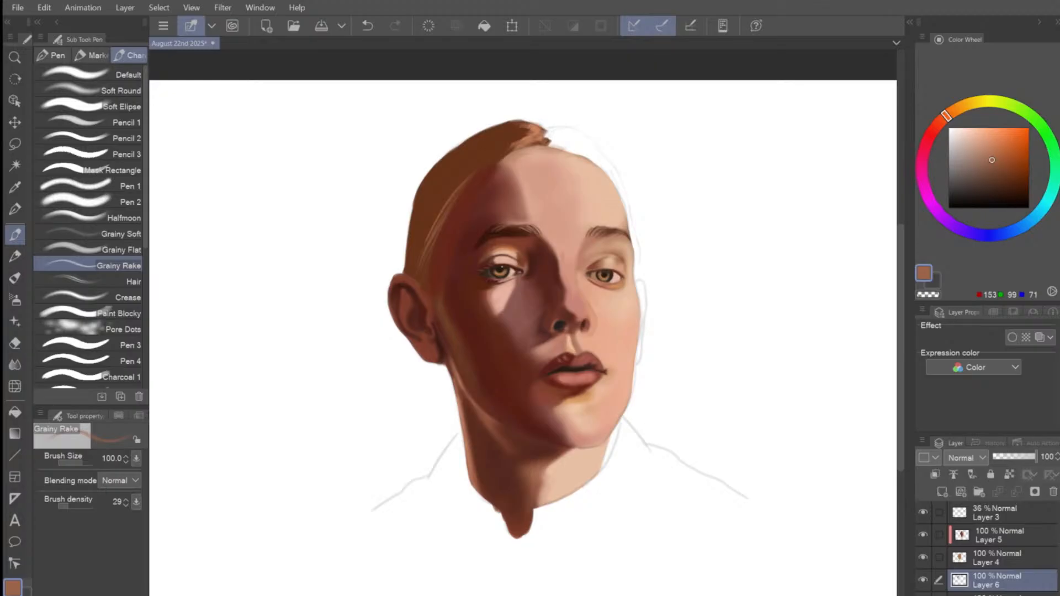
pyautogui.press('[')
pyautogui.moveTo(415, 266); pyautogui.dragTo(424, 239)
pyautogui.hotkey('ctrl', 'z')
pyautogui.click(994, 165)
pyautogui.click(992, 172)
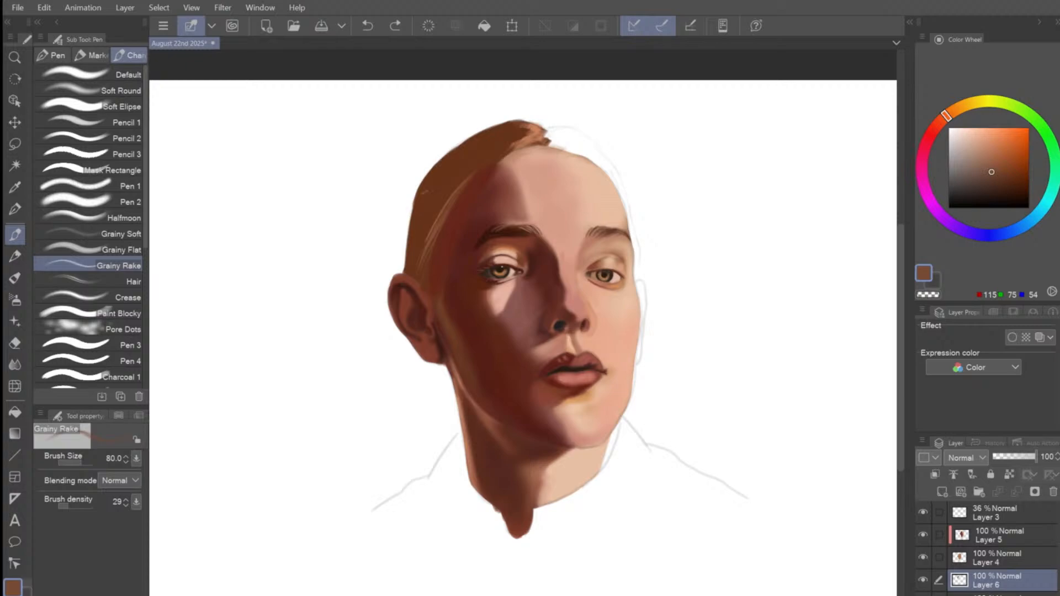
pyautogui.moveTo(422, 200); pyautogui.dragTo(414, 242)
pyautogui.hotkey('ctrl', 'z')
pyautogui.keyDown('alt'); pyautogui.click(438, 211); pyautogui.keyUp('alt')
pyautogui.moveTo(410, 240); pyautogui.dragTo(446, 175)
# On Layer 5, paint thin light strands (RGB 234, 160, 121) along the upper forehead hairline with the Grainy Rake brush at size 40.
pyautogui.click(1000, 536)
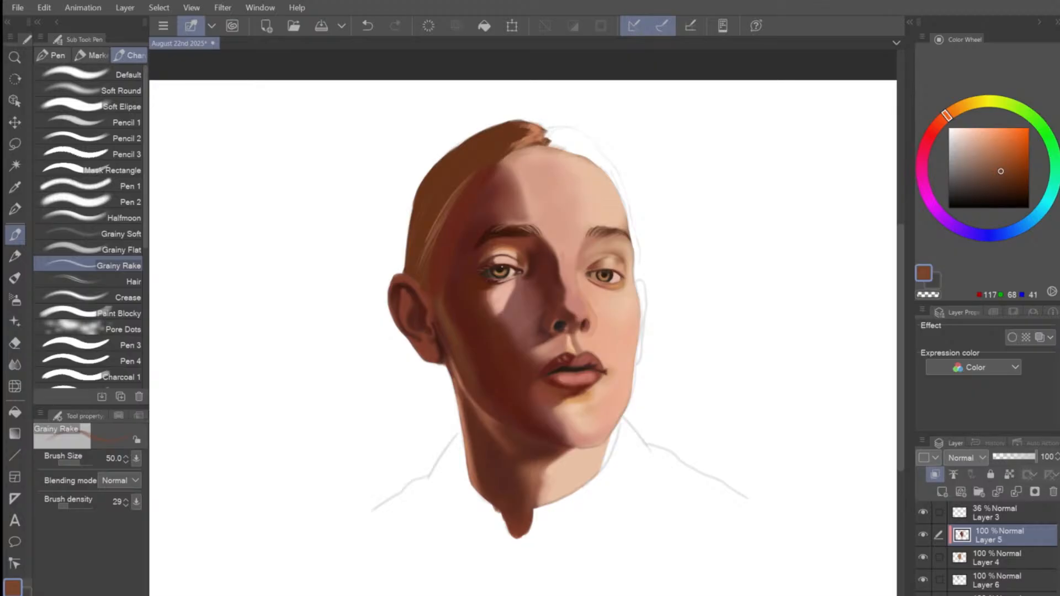
pyautogui.keyDown('alt'); pyautogui.click(521, 135); pyautogui.keyUp('alt')
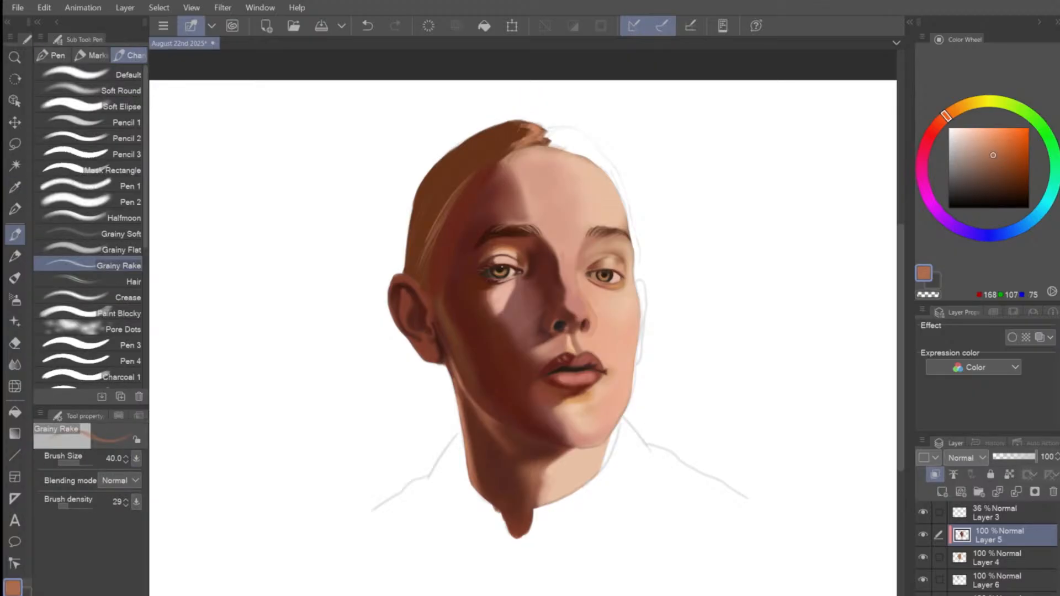
pyautogui.moveTo(992, 149); pyautogui.dragTo(988, 134)
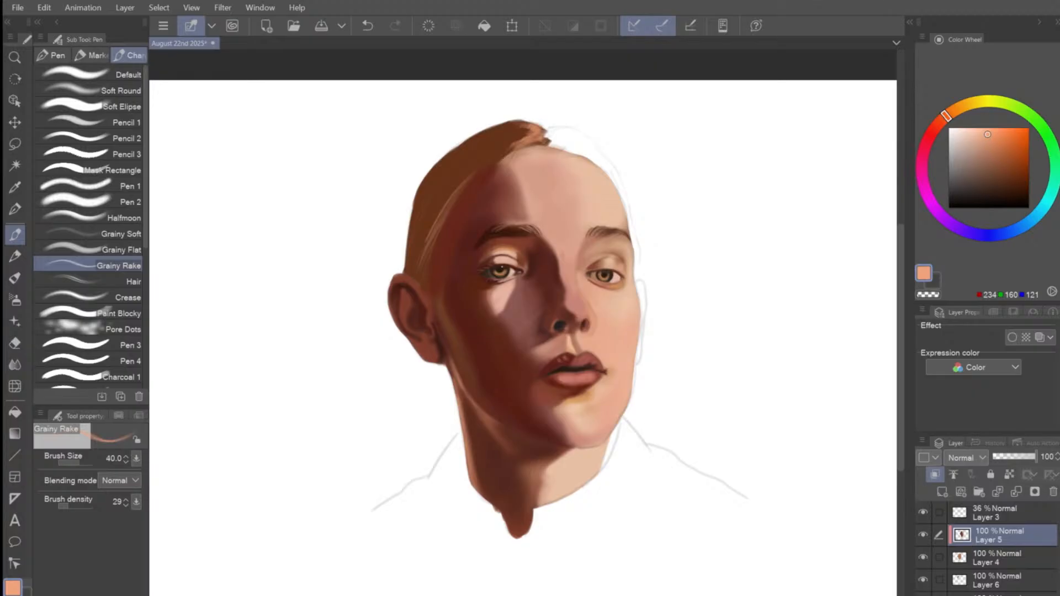
pyautogui.moveTo(514, 147); pyautogui.dragTo(491, 170)
# Save the file, try very dark brown (RGB 54, 34, 24) on Layer 6's crown with the Paint Blocky brush, and undo the last stroke.
pyautogui.moveTo(975, 174); pyautogui.dragTo(995, 190)
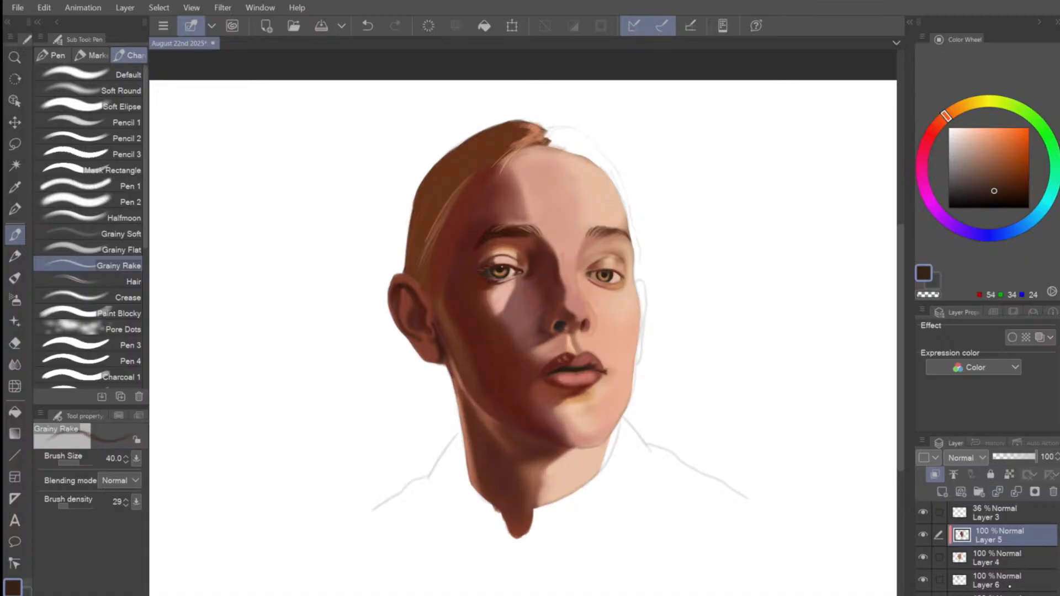
pyautogui.click(1009, 587)
pyautogui.hotkey('ctrl', 's')
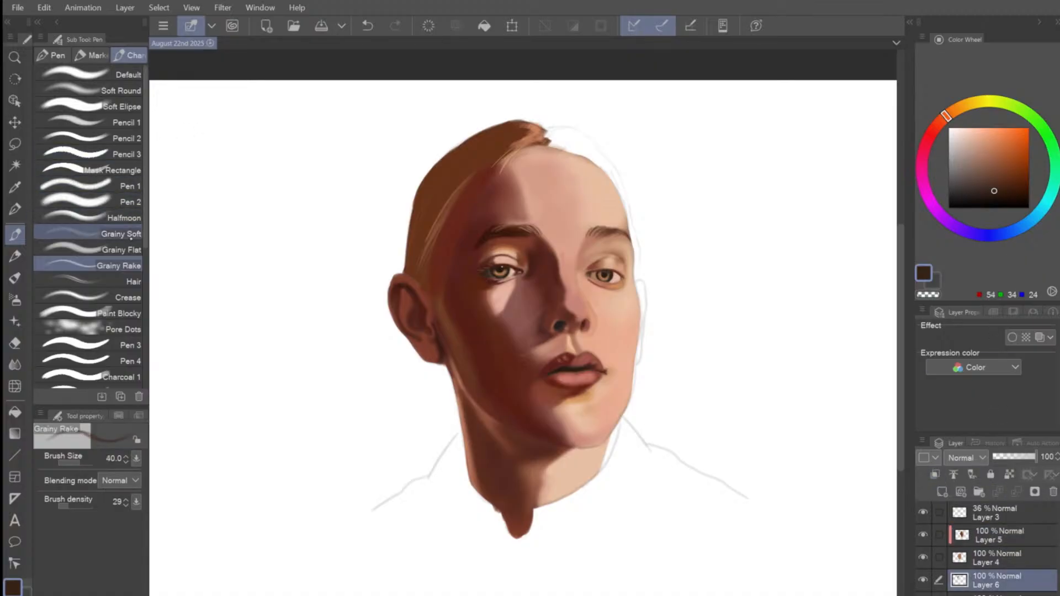
pyautogui.click(118, 313)
pyautogui.moveTo(526, 130)
pyautogui.mouseDown()
pyautogui.moveTo(491, 156)
pyautogui.moveTo(524, 142)
pyautogui.moveTo(483, 166)
pyautogui.moveTo(528, 133)
pyautogui.moveTo(500, 132)
pyautogui.mouseUp()
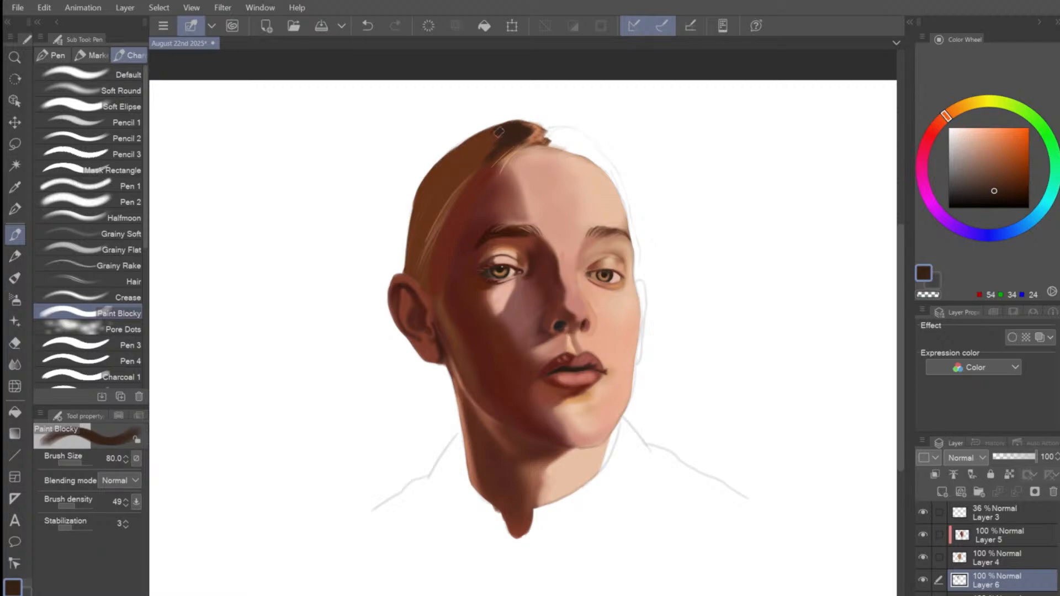
pyautogui.press('[')
pyautogui.hotkey('ctrl', 'z')
# Shade the hair from the crown down the side in dark brown (RGB 81, 46, 27), redoing strokes and reducing the brush to size 60.
pyautogui.click(1003, 183)
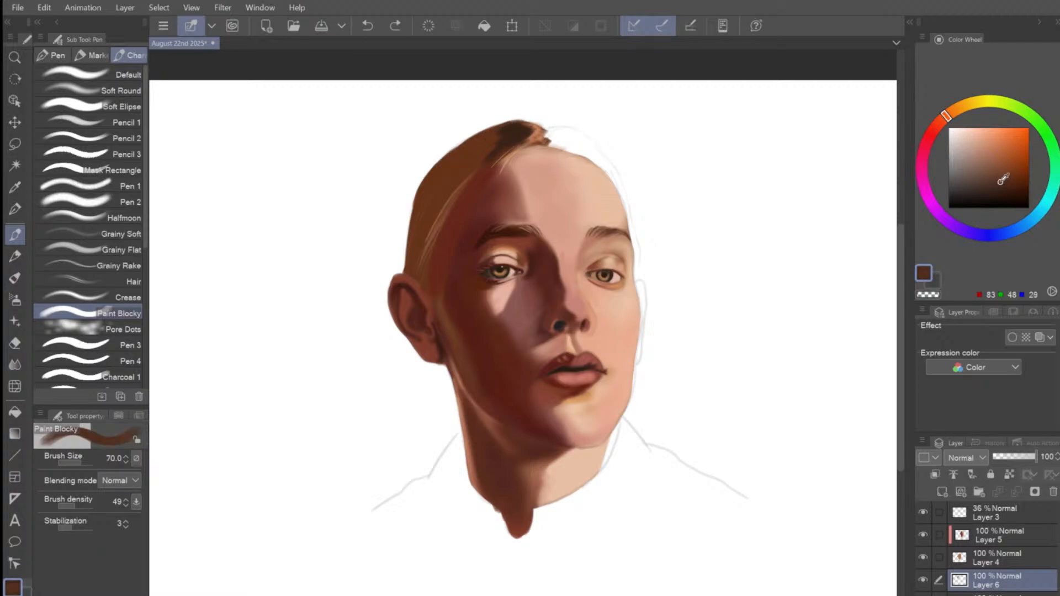
pyautogui.moveTo(505, 125)
pyautogui.mouseDown()
pyautogui.moveTo(525, 125)
pyautogui.moveTo(508, 144)
pyautogui.moveTo(500, 133)
pyautogui.moveTo(527, 134)
pyautogui.moveTo(492, 155)
pyautogui.moveTo(508, 132)
pyautogui.moveTo(481, 138)
pyautogui.mouseUp()
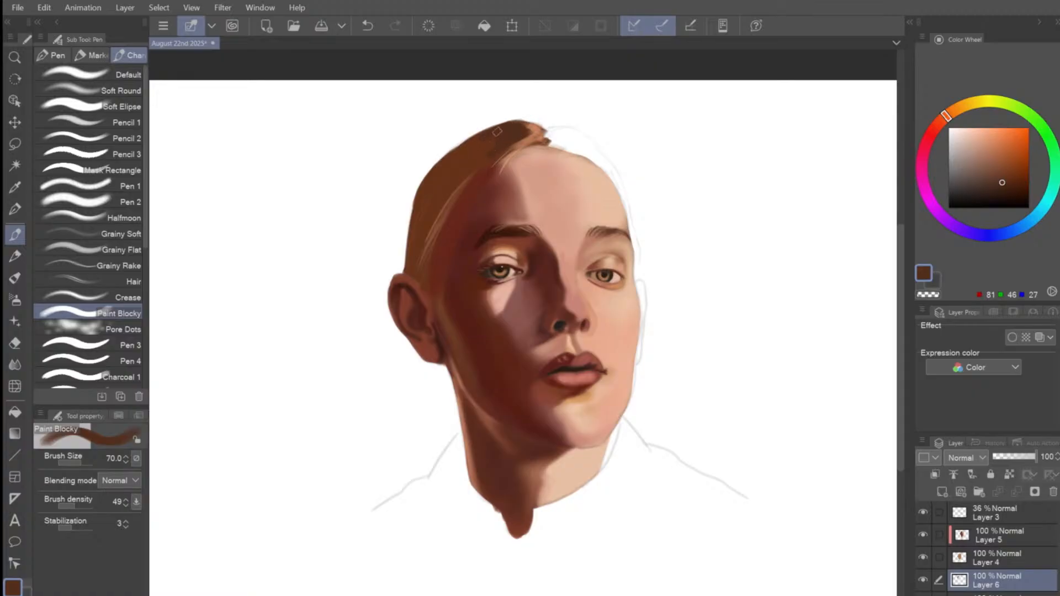
pyautogui.hotkey('ctrl', 'z')
pyautogui.moveTo(492, 133)
pyautogui.mouseDown()
pyautogui.moveTo(438, 210)
pyautogui.moveTo(470, 164)
pyautogui.mouseUp()
pyautogui.press('[')
pyautogui.hotkey('ctrl', 'z')
pyautogui.moveTo(485, 137); pyautogui.dragTo(432, 195)
pyautogui.click(1004, 193)
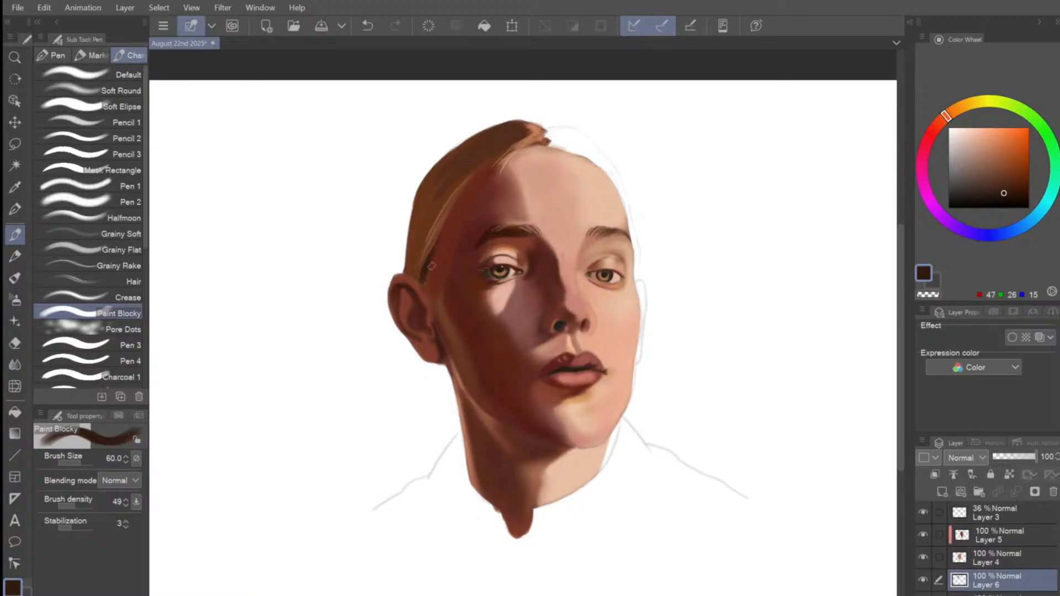
pyautogui.hotkey('ctrl', 'z')
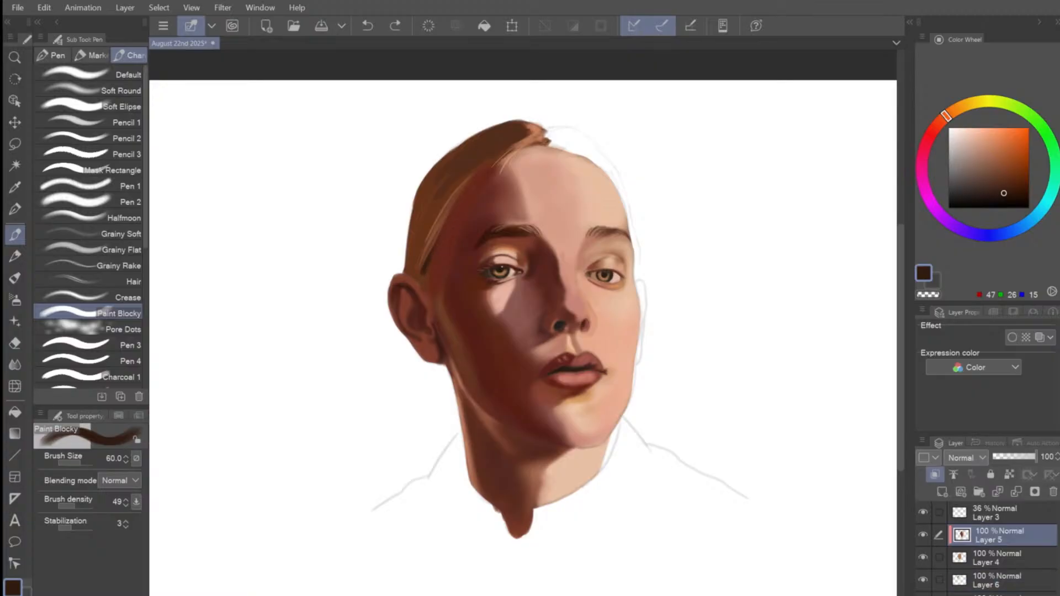
pyautogui.hotkey('ctrl', 'z')
# On Layer 5, darken the hairline between the temple and the ear in dark brown (RGB 73, 41, 25), varying the brush size.
pyautogui.moveTo(1004, 192); pyautogui.dragTo(1002, 185)
pyautogui.press('[')
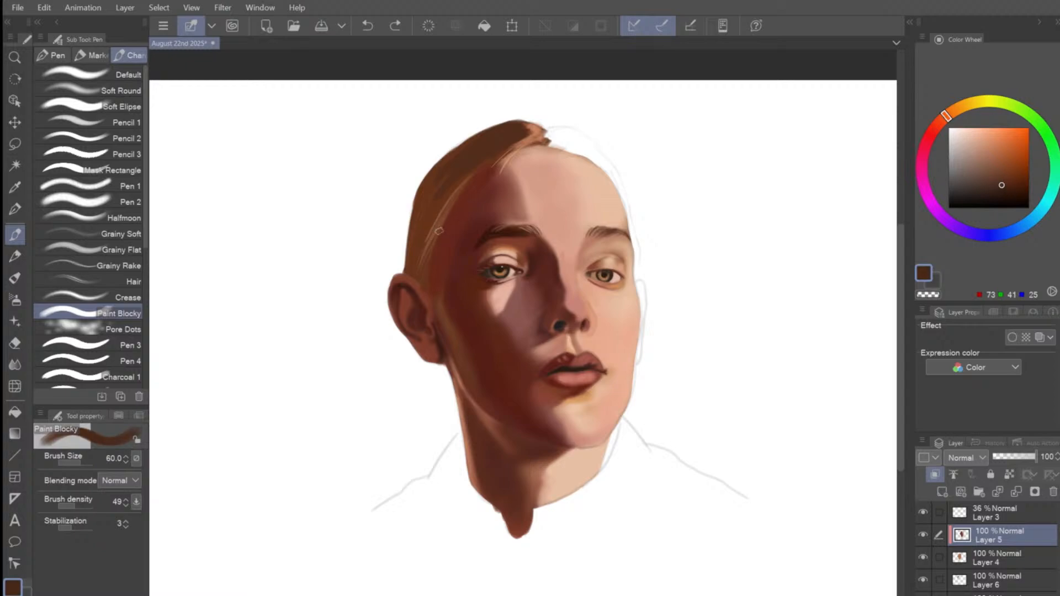
pyautogui.moveTo(441, 237); pyautogui.dragTo(424, 269)
pyautogui.press(']')
pyautogui.press(']')
pyautogui.press('[')
pyautogui.press(']')
pyautogui.press(']')
# Deepen the shadow-side hair on Layer 6 from above the ear to the crown in dark brown, varying the brush size between 100 and 40.
pyautogui.click(998, 580)
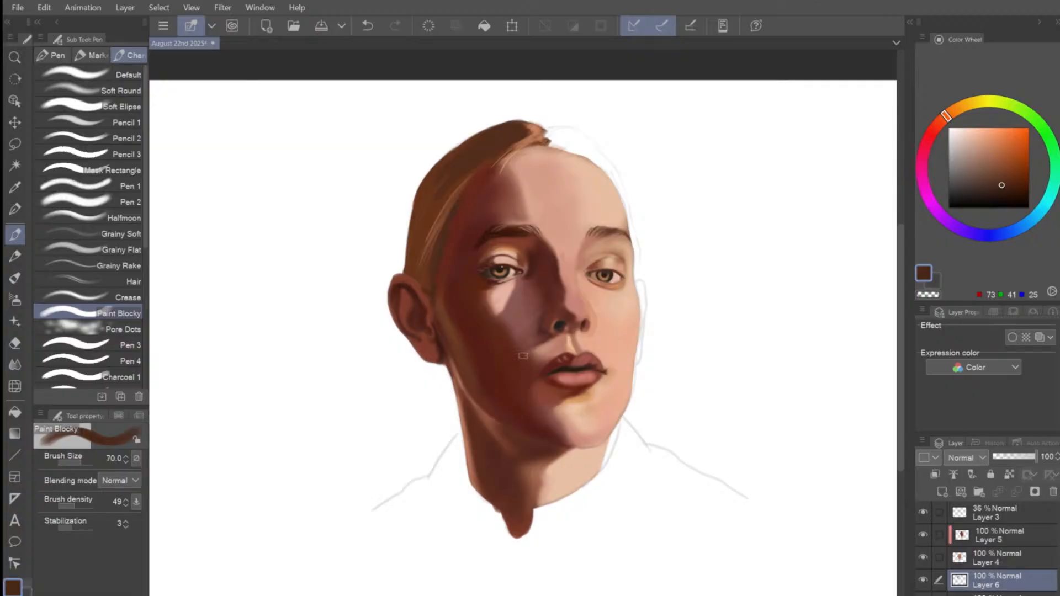
pyautogui.press('[')
pyautogui.moveTo(418, 238)
pyautogui.mouseDown()
pyautogui.moveTo(458, 170)
pyautogui.moveTo(424, 227)
pyautogui.moveTo(435, 208)
pyautogui.mouseUp()
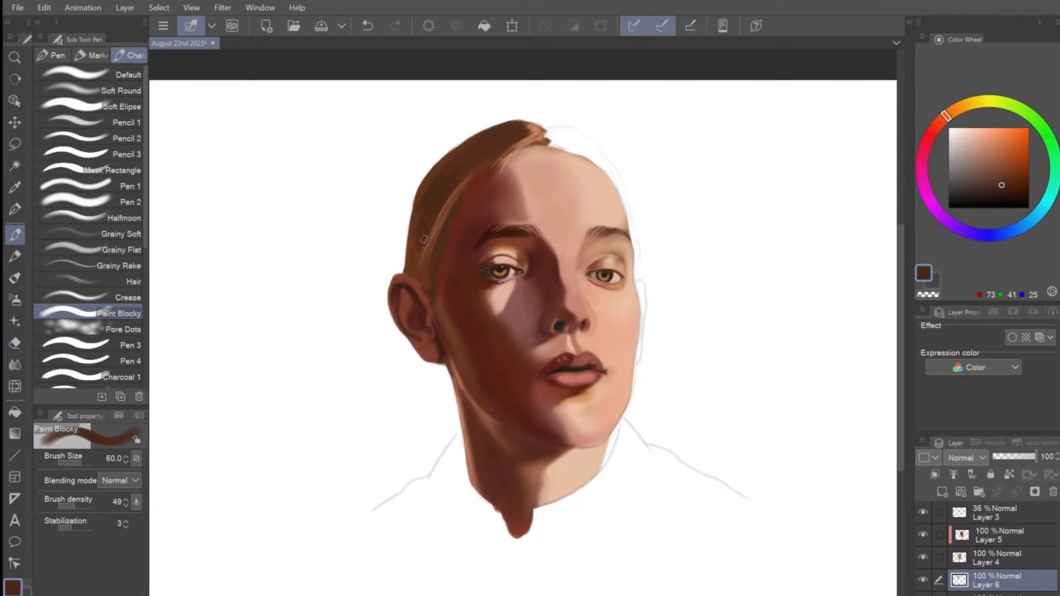
pyautogui.press('[')
pyautogui.press('[')
pyautogui.press(']')
pyautogui.press(']')
pyautogui.press(']')
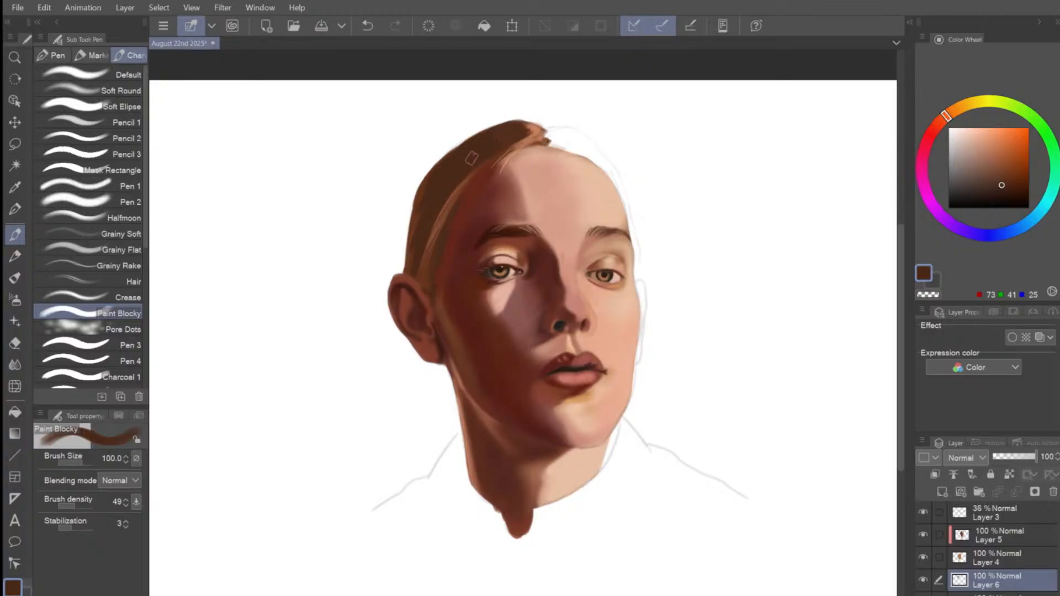
pyautogui.press('[')
pyautogui.press('[')
pyautogui.press('[')
pyautogui.press('[')
pyautogui.press('[')
pyautogui.press('[')
# Switch to Layer 5 and refine the hairline with the Hair brush in medium brown (RGB 91, 52, 32) at size 100.
pyautogui.keyDown('ctrl'); pyautogui.keyDown('shift'); pyautogui.click(518, 134); pyautogui.keyUp('shift'); pyautogui.keyUp('ctrl')
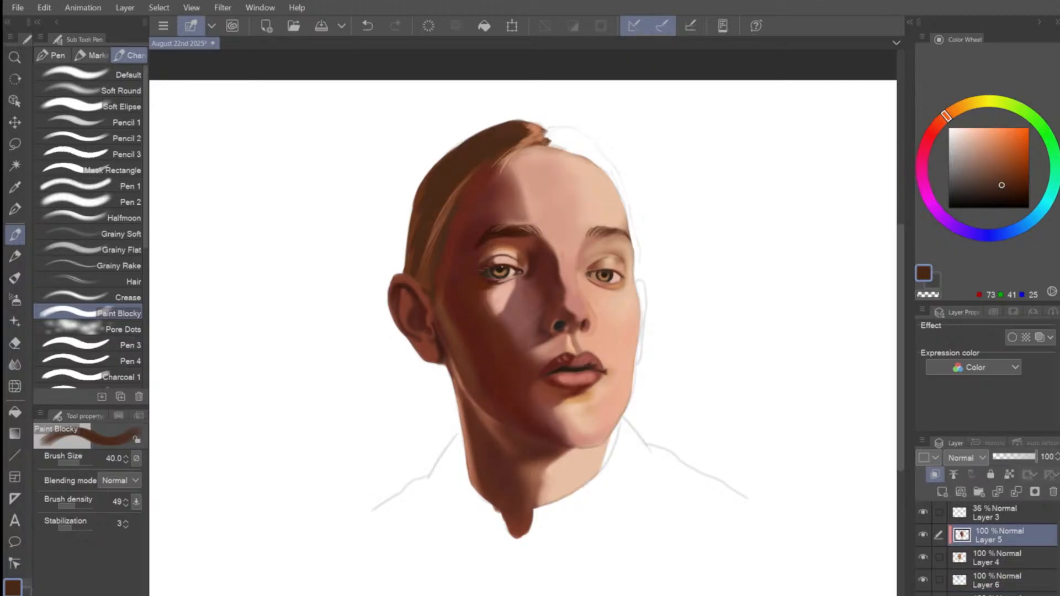
pyautogui.press(']')
pyautogui.press(']')
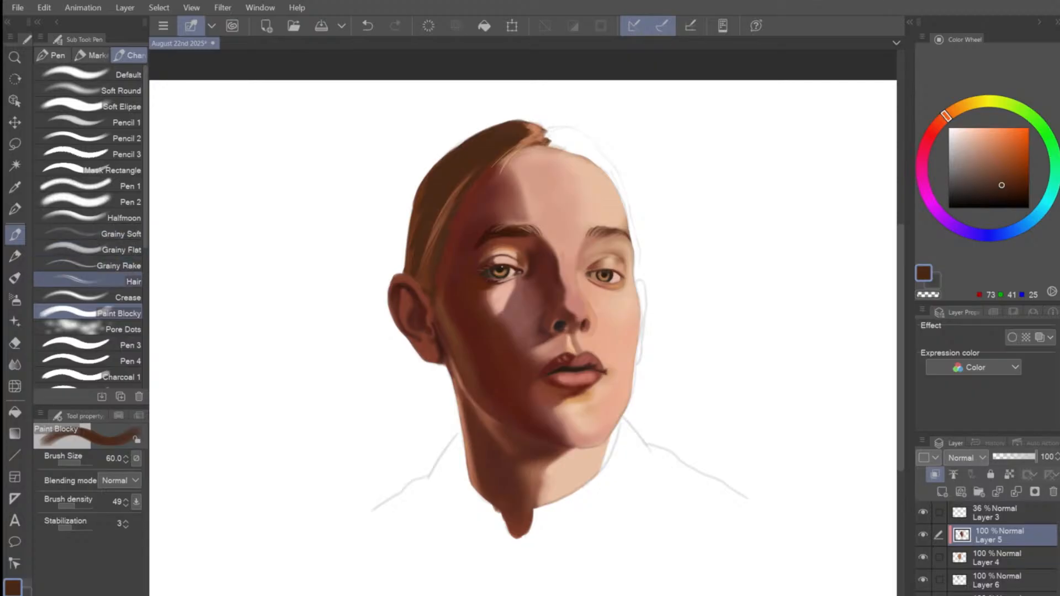
pyautogui.click(110, 282)
pyautogui.keyDown('alt'); pyautogui.click(444, 204); pyautogui.keyUp('alt')
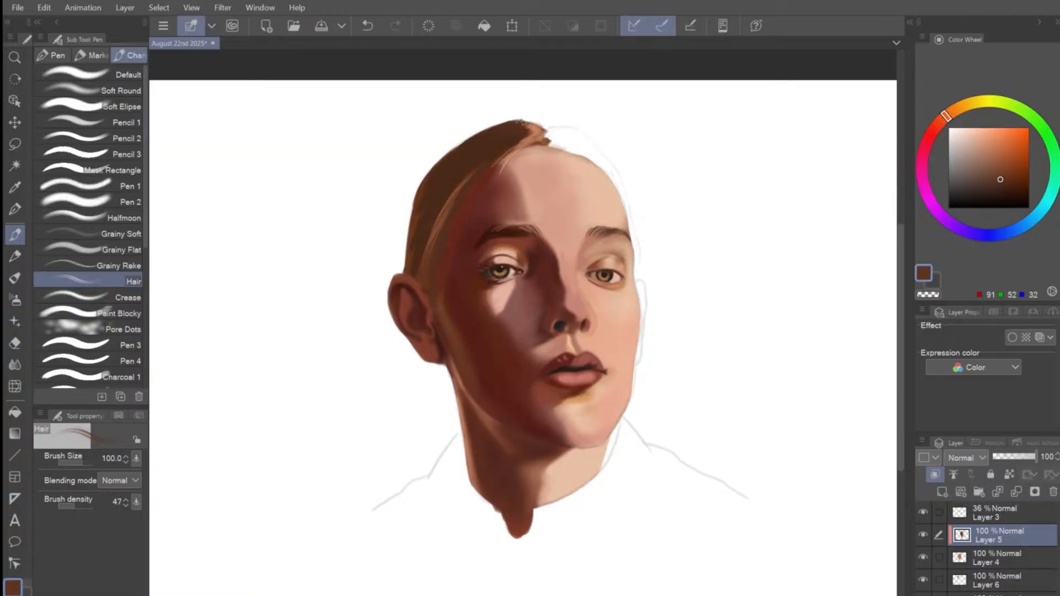
# On Layer 6, draw loose strands along the outer edge of the hair above the ear with the Hair brush, enlarging it to size 200.
pyautogui.click(994, 580)
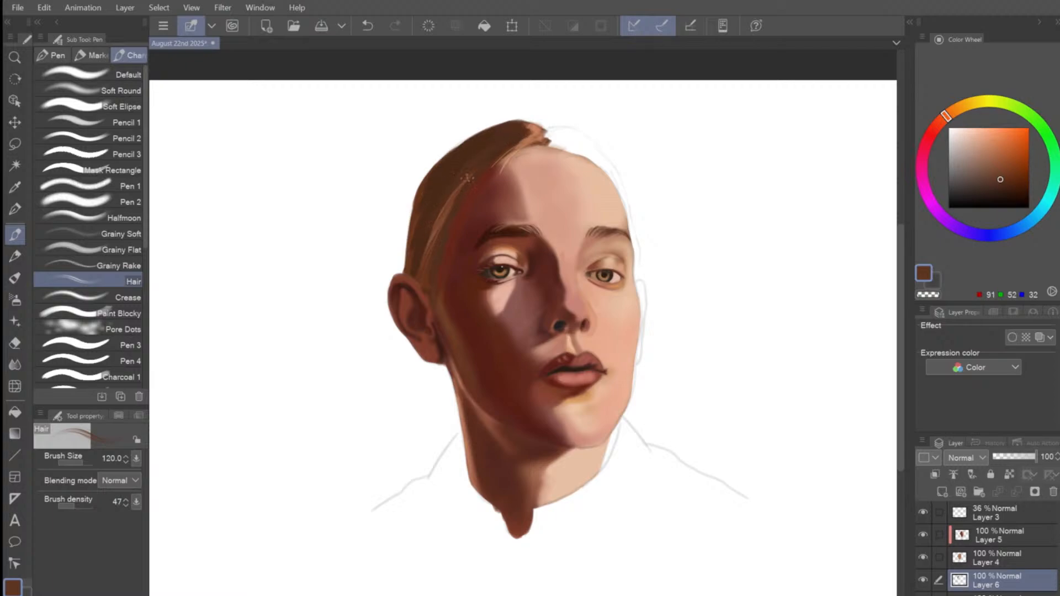
pyautogui.moveTo(419, 187); pyautogui.dragTo(410, 241)
pyautogui.press(']')
pyautogui.press(']')
pyautogui.press(']')
pyautogui.moveTo(413, 202); pyautogui.dragTo(402, 263)
pyautogui.moveTo(411, 199); pyautogui.dragTo(398, 272)
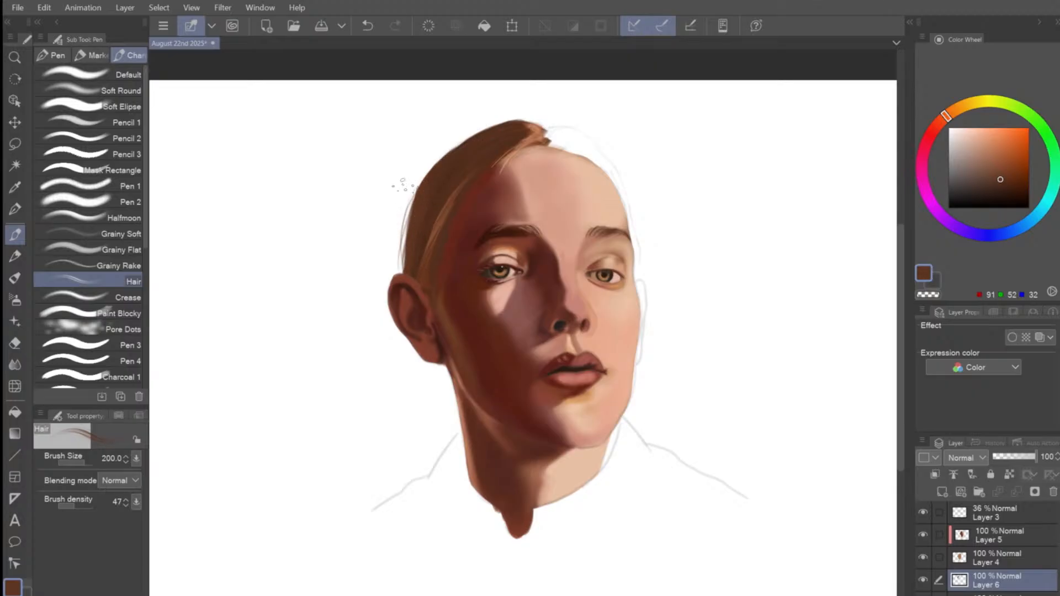
pyautogui.hotkey('ctrl', 'z')
pyautogui.moveTo(415, 202)
pyautogui.mouseDown()
pyautogui.moveTo(394, 271)
pyautogui.moveTo(447, 175)
pyautogui.mouseUp()
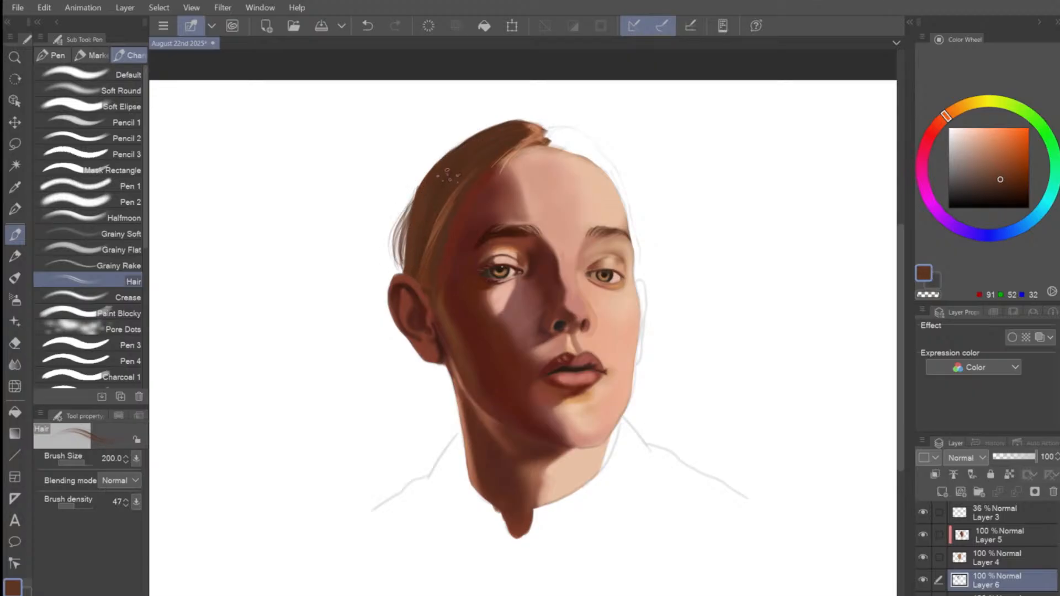
# Add fine flyaway strands along the outer contour from the crown to the ear, reducing the Hair brush to size 120.
pyautogui.press('[')
pyautogui.press('[')
pyautogui.press('[')
pyautogui.press('[')
pyautogui.moveTo(428, 173); pyautogui.dragTo(402, 212)
pyautogui.press(']')
pyautogui.press(']')
pyautogui.moveTo(437, 158); pyautogui.dragTo(411, 200)
pyautogui.moveTo(491, 125)
pyautogui.mouseDown()
pyautogui.moveTo(437, 155)
pyautogui.moveTo(415, 216)
pyautogui.moveTo(455, 140)
pyautogui.moveTo(506, 119)
pyautogui.moveTo(493, 127)
pyautogui.moveTo(528, 119)
pyautogui.moveTo(488, 133)
pyautogui.moveTo(531, 125)
pyautogui.mouseUp()
pyautogui.moveTo(516, 117); pyautogui.dragTo(462, 142)
pyautogui.moveTo(411, 191); pyautogui.dragTo(385, 281)
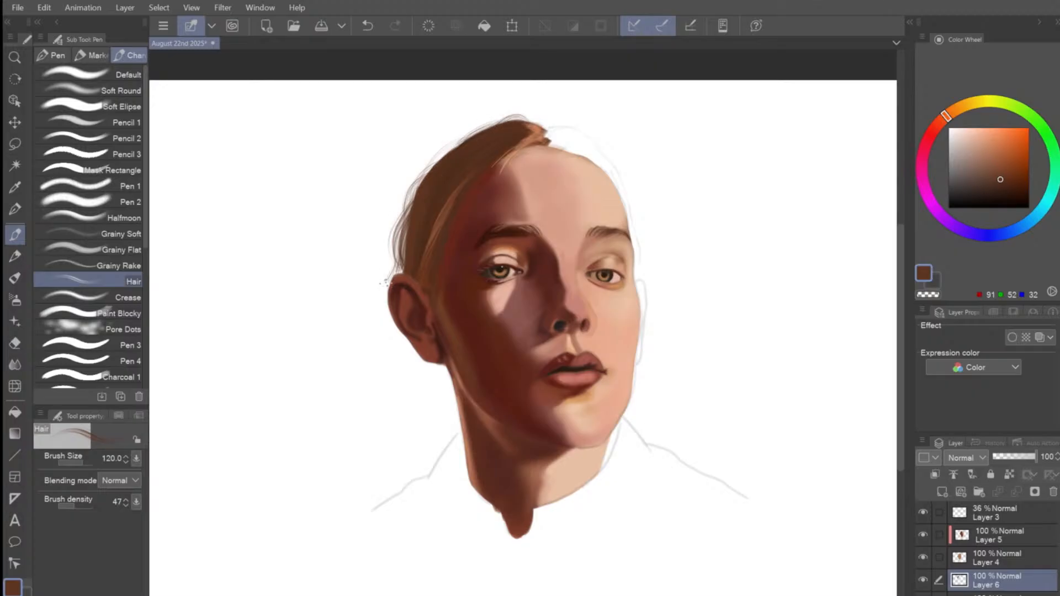
# Draw wispy strands below the ear along the back of the neck, reducing the Hair brush to size 70.
pyautogui.press('[')
pyautogui.moveTo(449, 379)
pyautogui.mouseDown()
pyautogui.moveTo(439, 362)
pyautogui.moveTo(454, 415)
pyautogui.moveTo(445, 375)
pyautogui.mouseUp()
pyautogui.press(']')
pyautogui.press(']')
pyautogui.press('[')
pyautogui.press('[')
pyautogui.press('[')
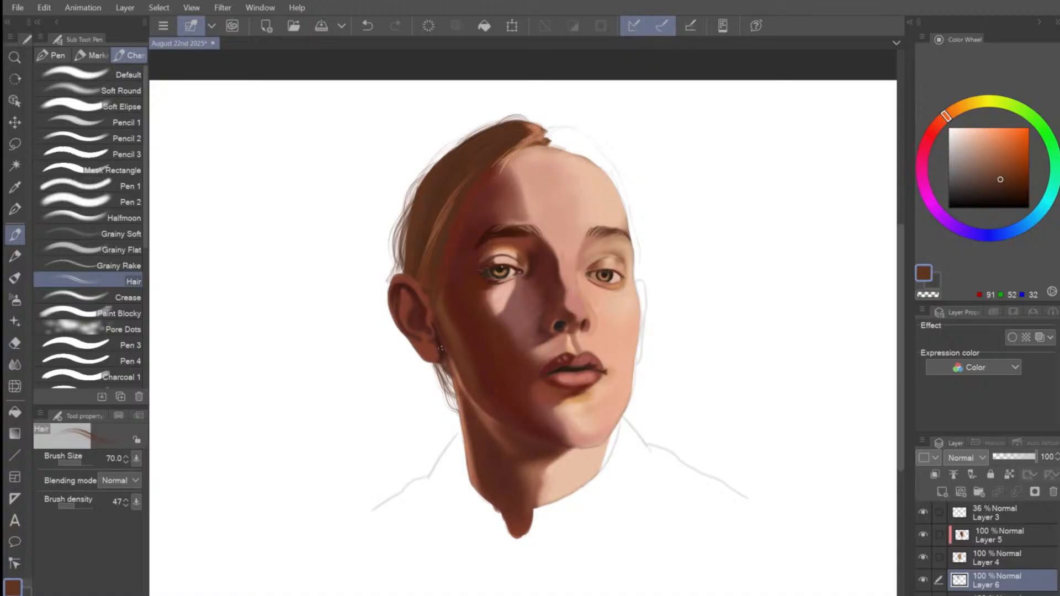
# On Layer 5, shade the hairline at the shadowed temple with the Hair brush in dark brown (RGB 57, 33, 21) at size 100.
pyautogui.keyDown('alt'); pyautogui.click(437, 220); pyautogui.keyUp('alt')
pyautogui.moveTo(998, 164); pyautogui.dragTo(999, 182)
pyautogui.click(1003, 536)
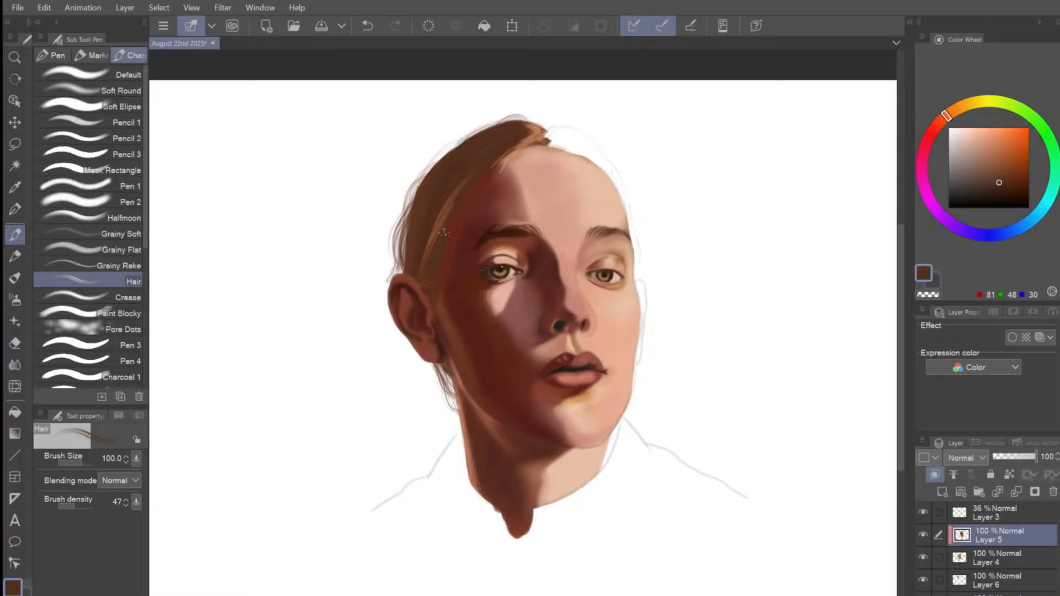
pyautogui.moveTo(999, 183); pyautogui.dragTo(1000, 190)
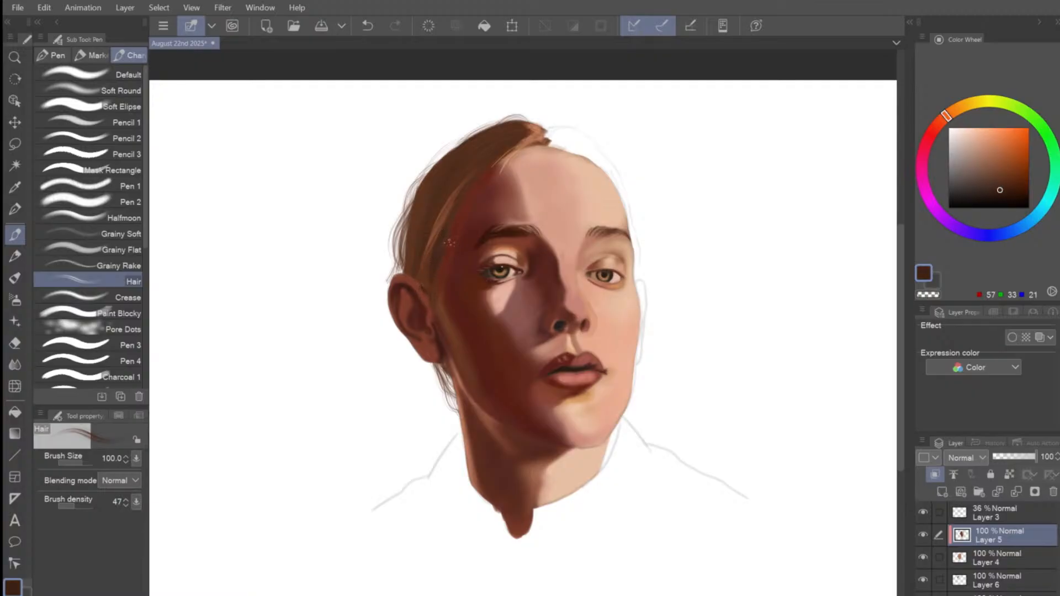
# Refine the hairline above the ear on Layers 6 and 5 with the Hair brush, using brown (RGB 124, 73, 47) and dark brown (RGB 45, 26, 17).
pyautogui.click(997, 580)
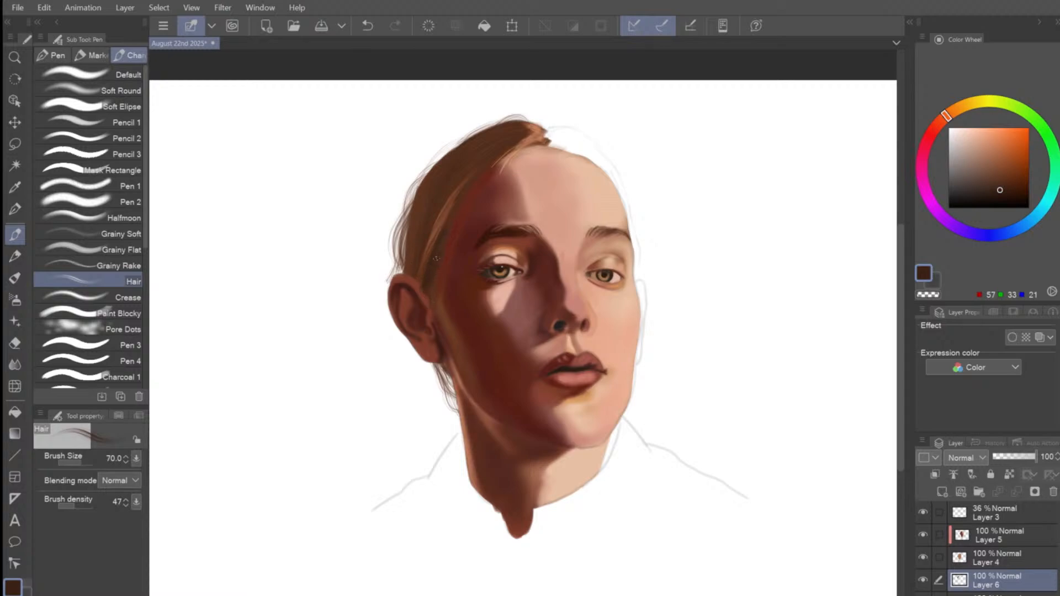
pyautogui.press(']')
pyautogui.press(']')
pyautogui.keyDown('alt'); pyautogui.click(436, 258); pyautogui.keyUp('alt')
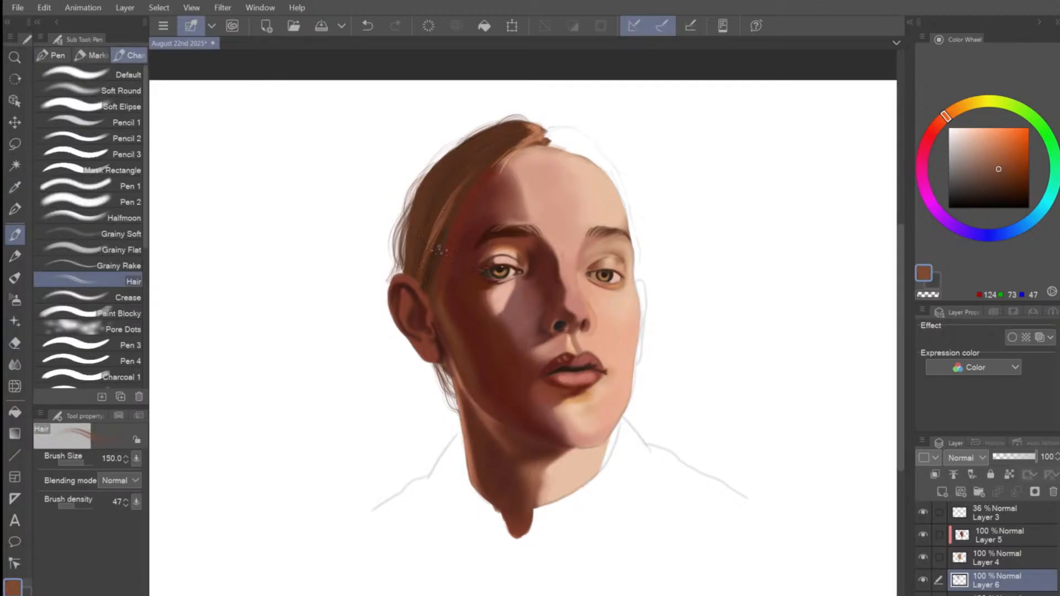
pyautogui.press('[')
pyautogui.press('[')
pyautogui.click(1024, 554)
pyautogui.click(1021, 535)
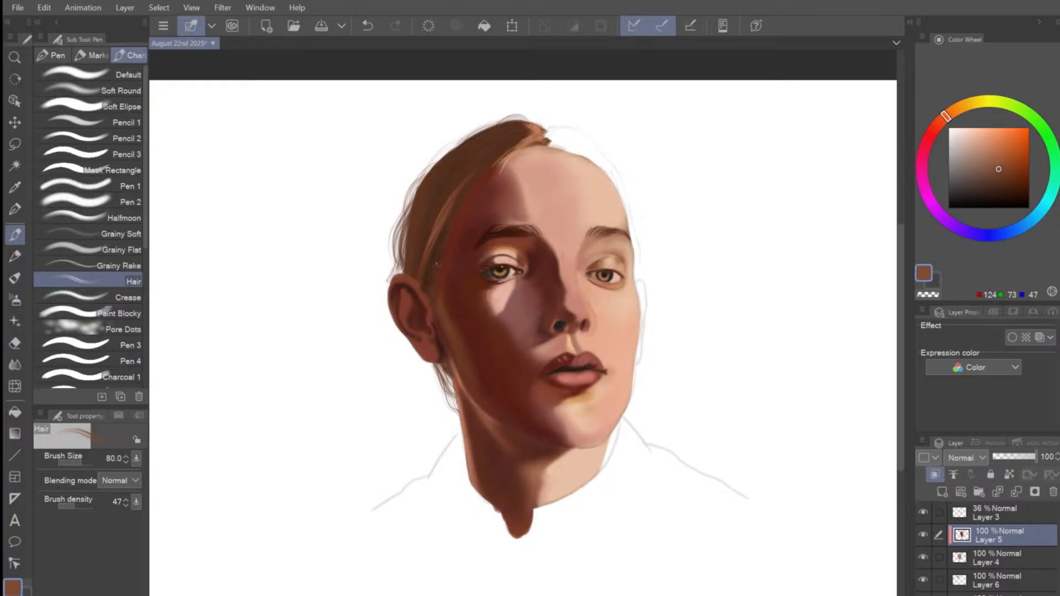
pyautogui.press(']')
pyautogui.moveTo(999, 171); pyautogui.dragTo(999, 194)
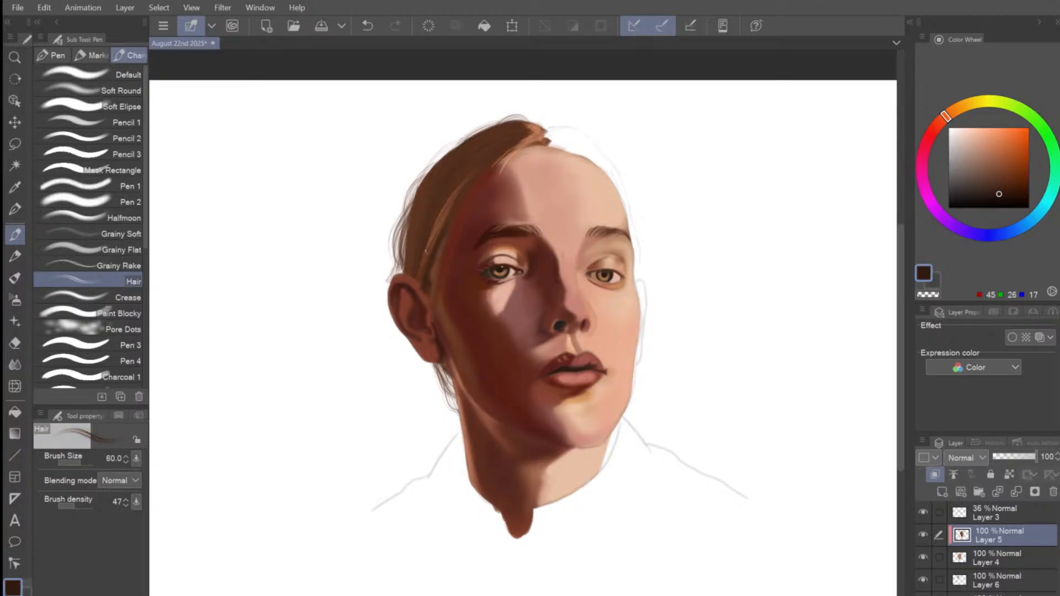
# On Layer 6, draw dark brown strands above the ear and from the parting down the shadowed hair, enlarging the Hair brush from 50 to 170.
pyautogui.click(998, 580)
pyautogui.moveTo(426, 247); pyautogui.dragTo(447, 213)
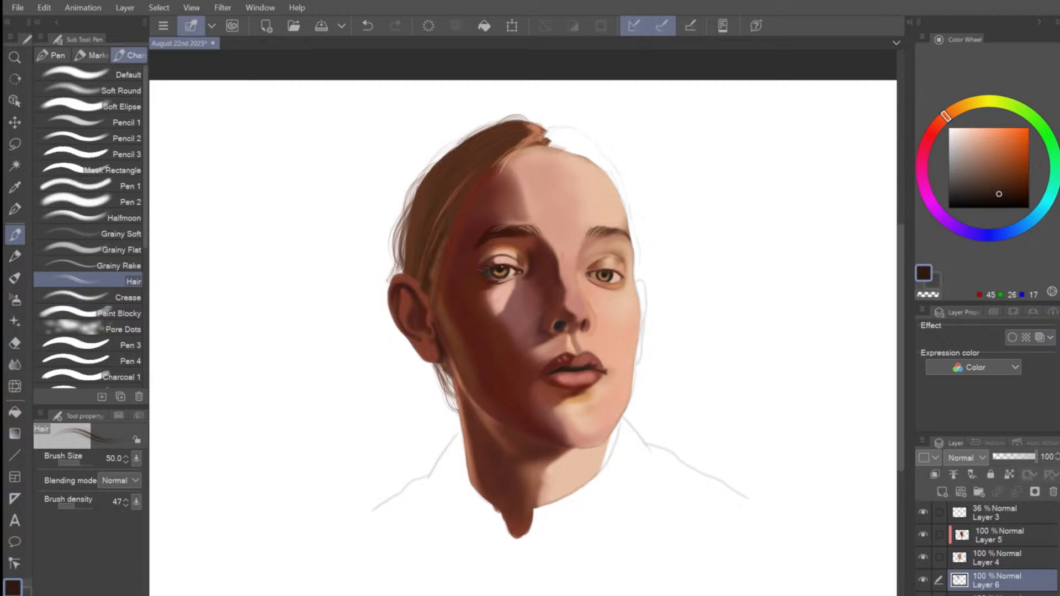
pyautogui.press(']')
pyautogui.press(']')
pyautogui.moveTo(517, 136)
pyautogui.mouseDown()
pyautogui.moveTo(528, 132)
pyautogui.moveTo(503, 146)
pyautogui.moveTo(531, 132)
pyautogui.moveTo(499, 126)
pyautogui.mouseUp()
pyautogui.press(']')
pyautogui.press(']')
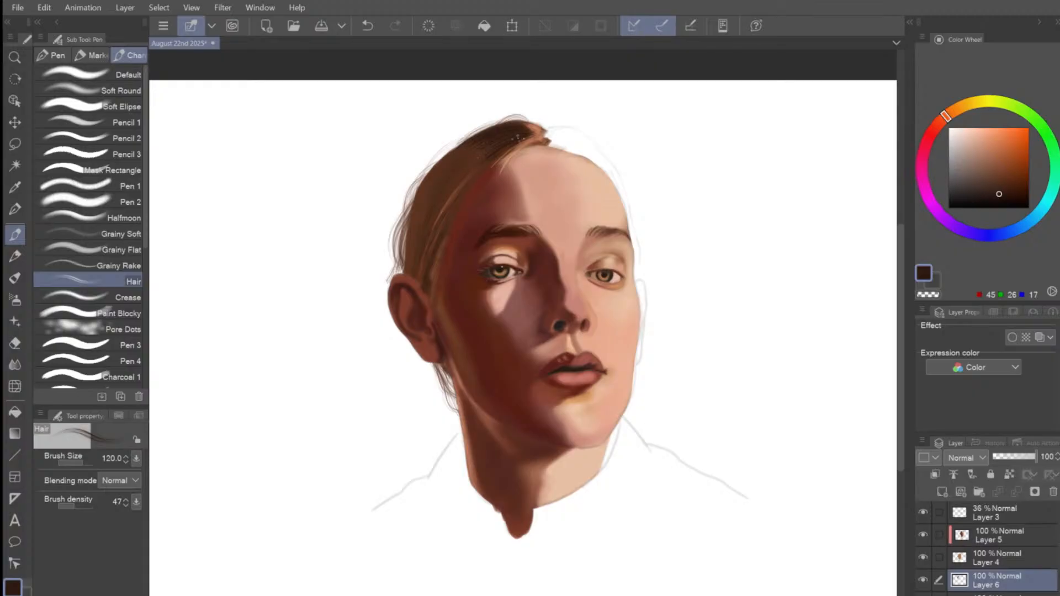
pyautogui.moveTo(520, 138)
pyautogui.mouseDown()
pyautogui.moveTo(440, 191)
pyautogui.moveTo(495, 142)
pyautogui.moveTo(431, 219)
pyautogui.mouseUp()
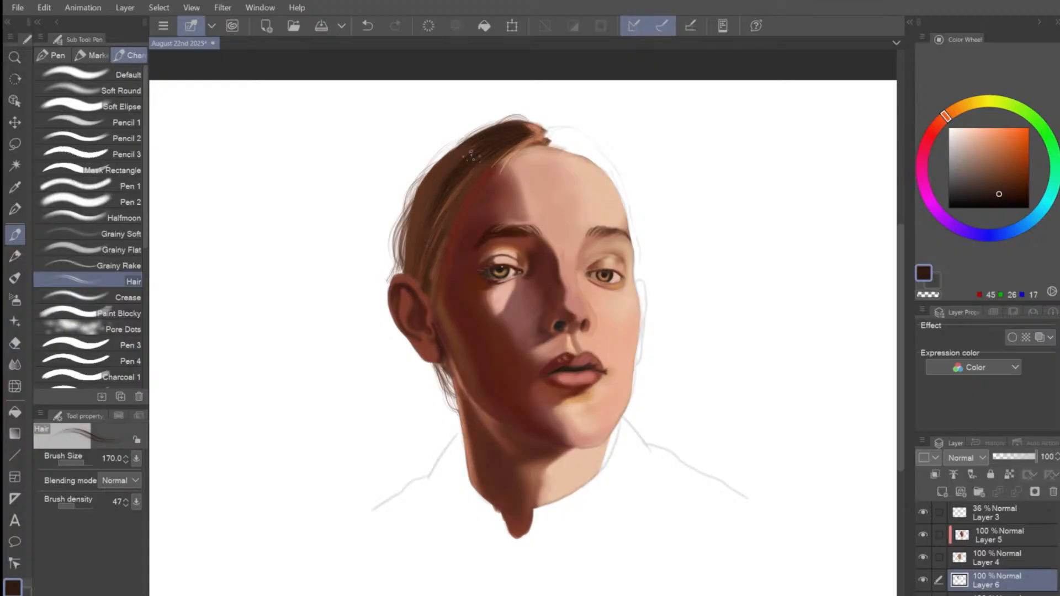
pyautogui.press('[')
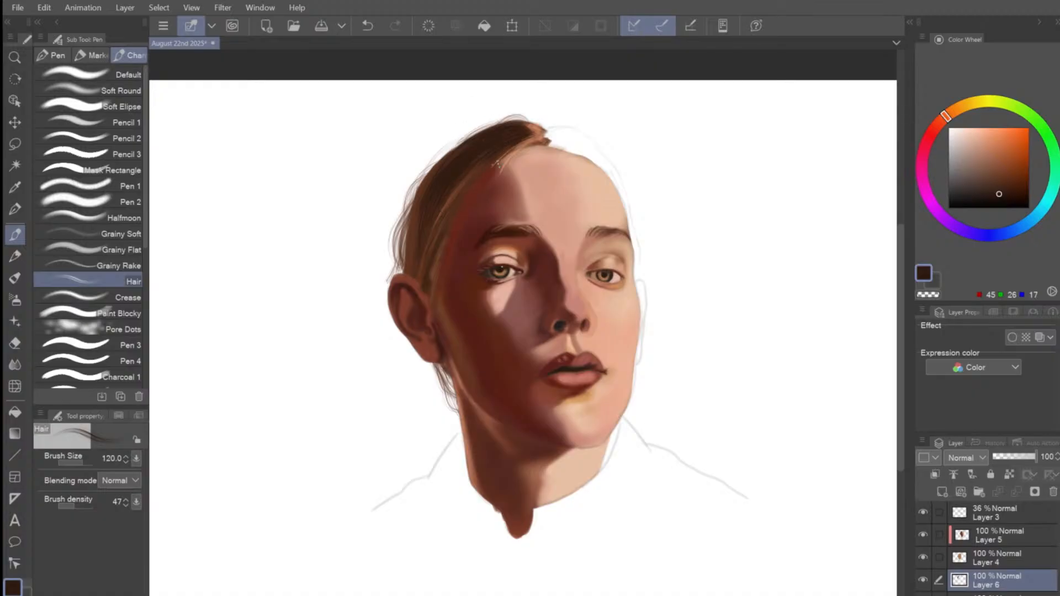
# On Layer 5, deepen the shadowed side of the hair with dark brown strands, using the Hair brush at sizes 170 and 120.
pyautogui.click(1014, 537)
pyautogui.press(']')
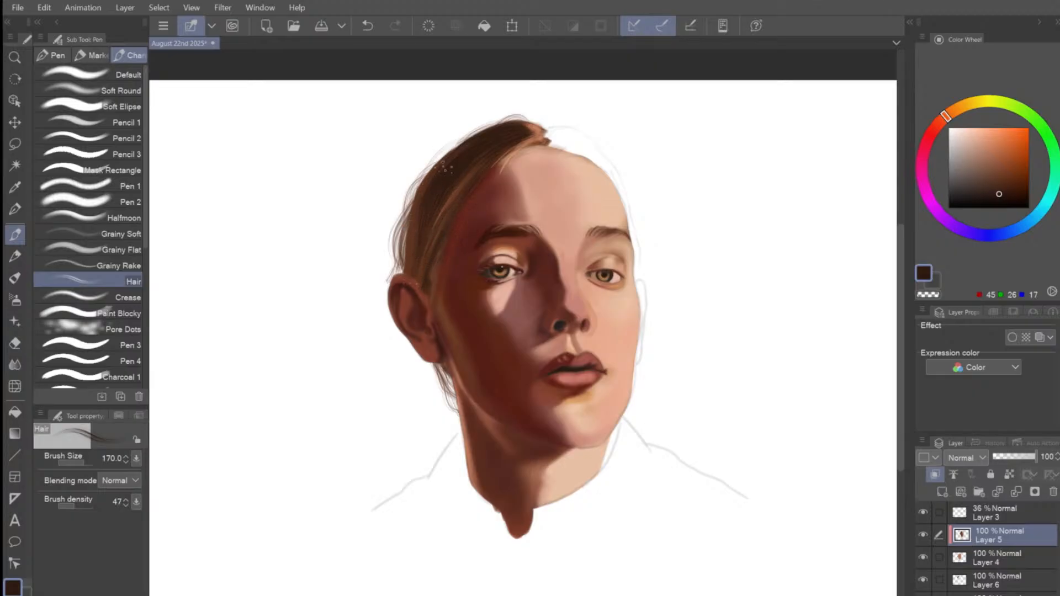
pyautogui.press('[')
pyautogui.hotkey('ctrl', '-')
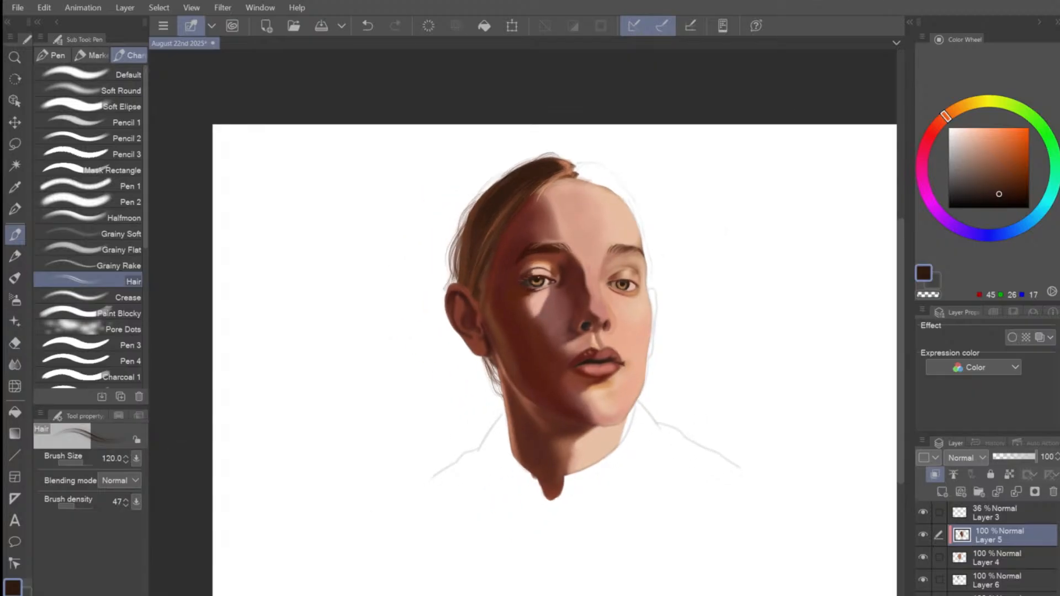
# On Layer 6, block in the hair from the parting over the lit side of the forehead with Paint Blocky in brown (RGB 140, 82, 52).
pyautogui.hotkey('ctrl', '+')
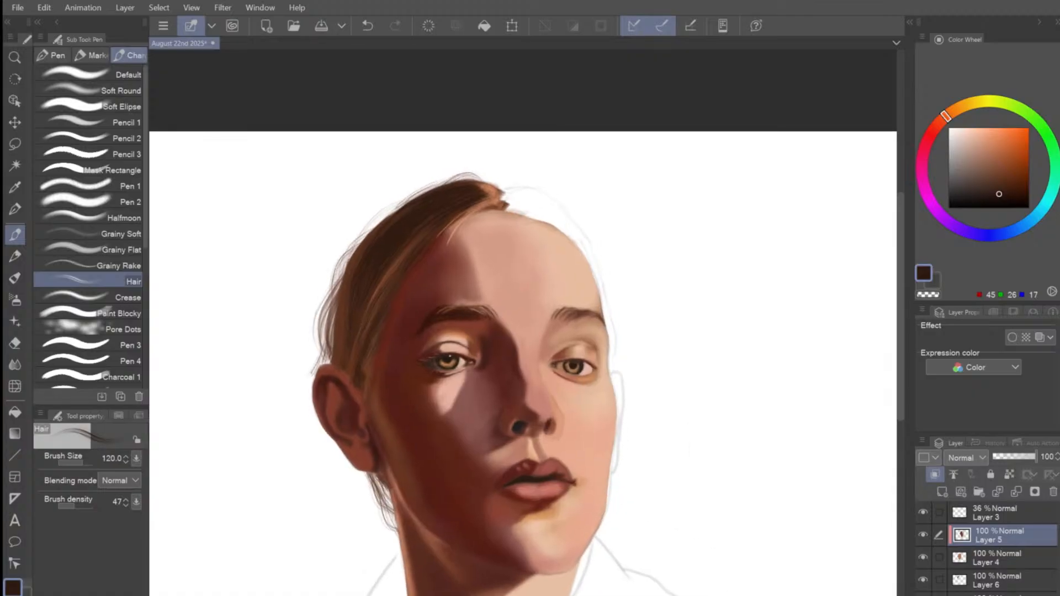
pyautogui.press('i')
pyautogui.click(345, 321)
pyautogui.press('p')
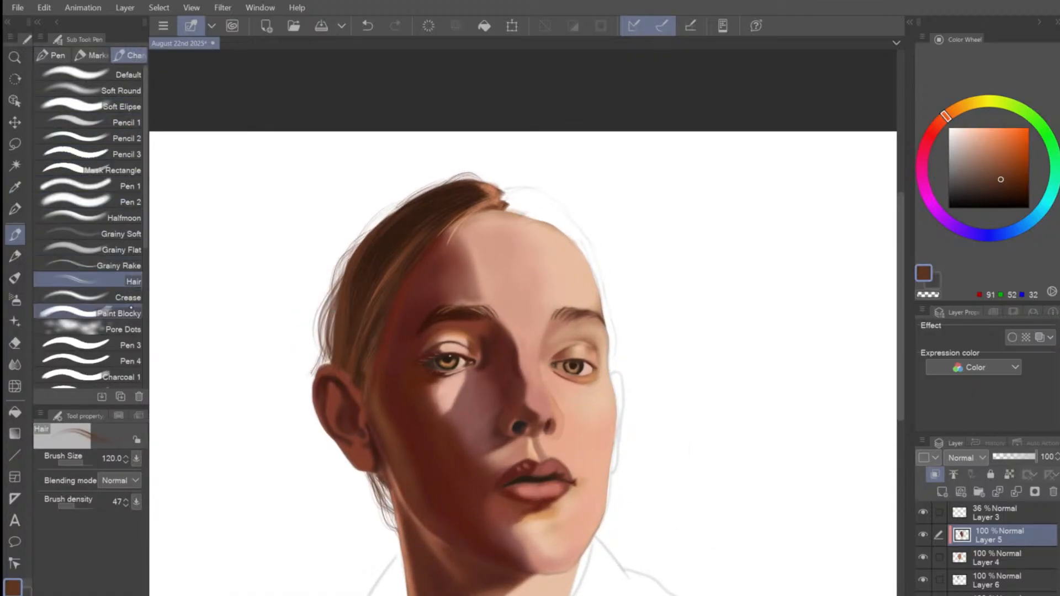
pyautogui.click(131, 311)
pyautogui.click(1001, 580)
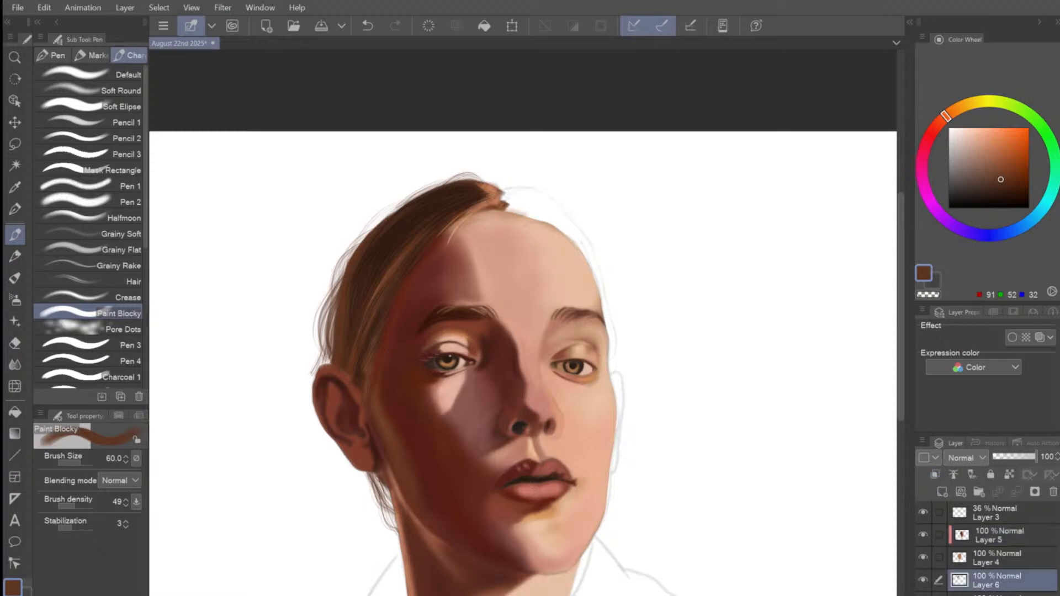
pyautogui.scroll(2, 522, 323)
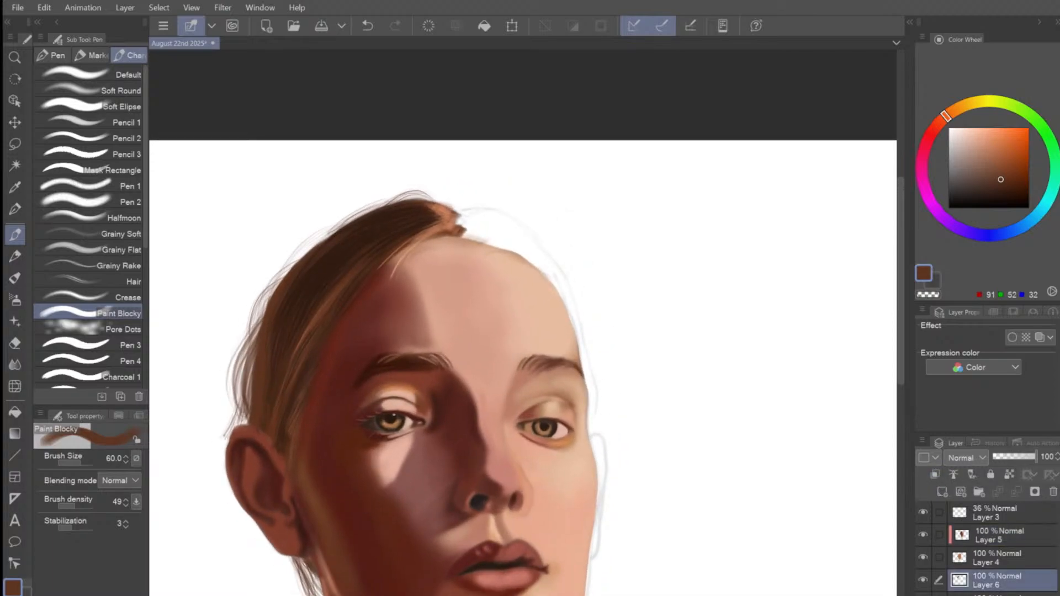
pyautogui.moveTo(1000, 179); pyautogui.dragTo(999, 164)
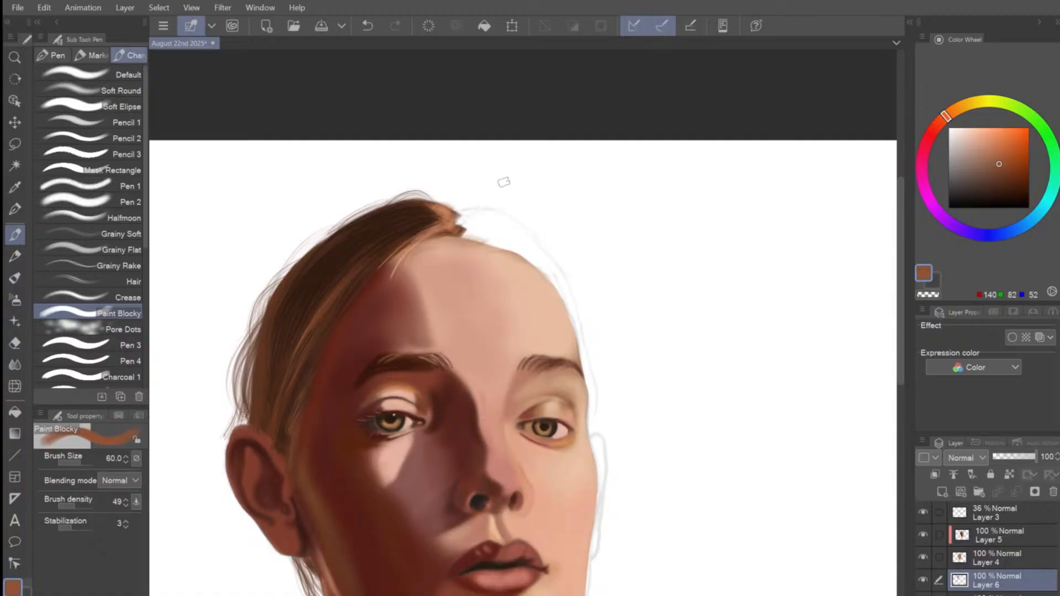
pyautogui.moveTo(460, 218)
pyautogui.mouseDown()
pyautogui.moveTo(508, 224)
pyautogui.moveTo(482, 212)
pyautogui.moveTo(459, 224)
pyautogui.moveTo(489, 216)
pyautogui.moveTo(472, 231)
pyautogui.moveTo(500, 224)
pyautogui.moveTo(468, 234)
pyautogui.moveTo(489, 229)
pyautogui.moveTo(506, 234)
pyautogui.moveTo(480, 237)
pyautogui.moveTo(522, 247)
pyautogui.moveTo(500, 212)
pyautogui.moveTo(543, 271)
pyautogui.moveTo(514, 229)
pyautogui.moveTo(529, 223)
pyautogui.moveTo(513, 228)
pyautogui.moveTo(560, 284)
pyautogui.mouseUp()
pyautogui.press(']')
pyautogui.press(']')
pyautogui.press(']')
pyautogui.press(']')
pyautogui.press('[')
pyautogui.press('[')
pyautogui.press('[')
pyautogui.press('[')
pyautogui.press('[')
pyautogui.press(']')
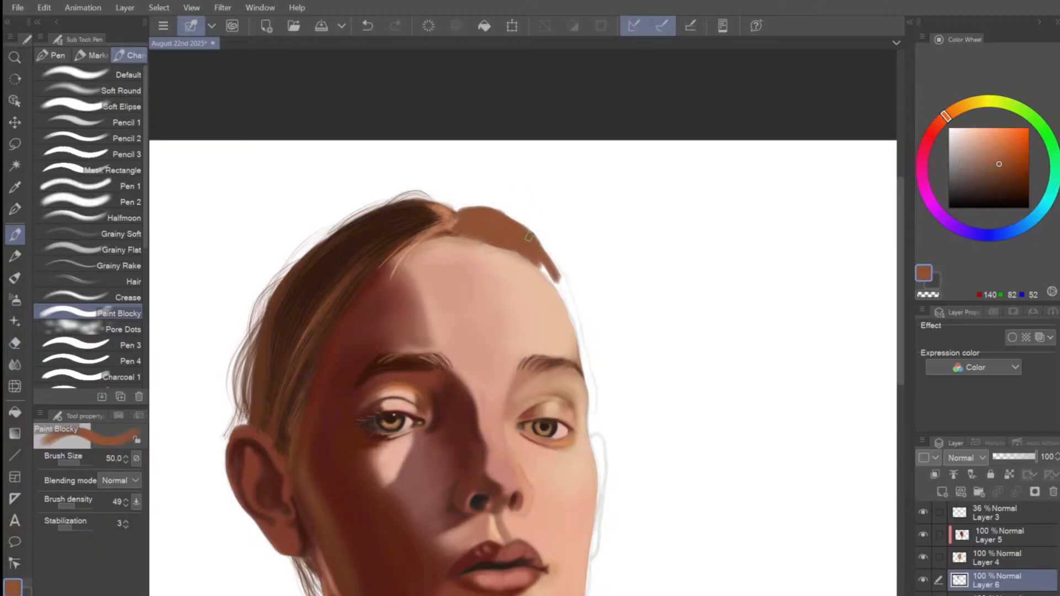
# Extend the brown hair mass down the lit side of the forehead to the top of the far ear with Paint Blocky at size 50.
pyautogui.moveTo(530, 237); pyautogui.dragTo(565, 300)
pyautogui.moveTo(523, 254)
pyautogui.mouseDown()
pyautogui.moveTo(545, 269)
pyautogui.moveTo(548, 324)
pyautogui.moveTo(567, 284)
pyautogui.moveTo(559, 278)
pyautogui.moveTo(581, 364)
pyautogui.mouseUp()
pyautogui.press(']')
pyautogui.press('[')
pyautogui.press('[')
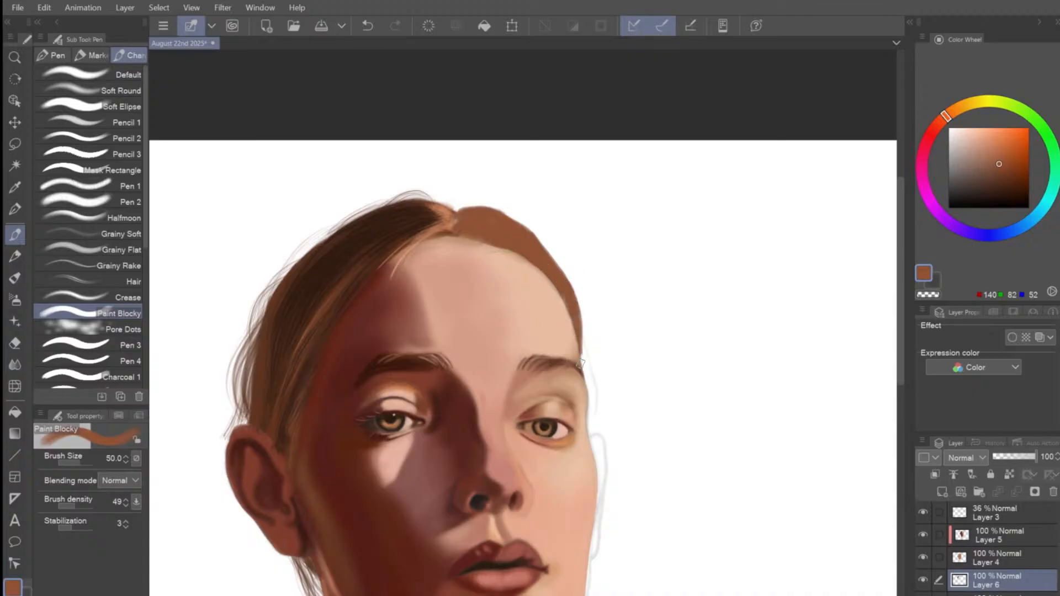
pyautogui.moveTo(568, 301); pyautogui.dragTo(585, 368)
pyautogui.moveTo(581, 317)
pyautogui.mouseDown()
pyautogui.moveTo(590, 407)
pyautogui.moveTo(588, 392)
pyautogui.mouseUp()
pyautogui.moveTo(580, 331); pyautogui.dragTo(593, 399)
pyautogui.moveTo(583, 353); pyautogui.dragTo(593, 443)
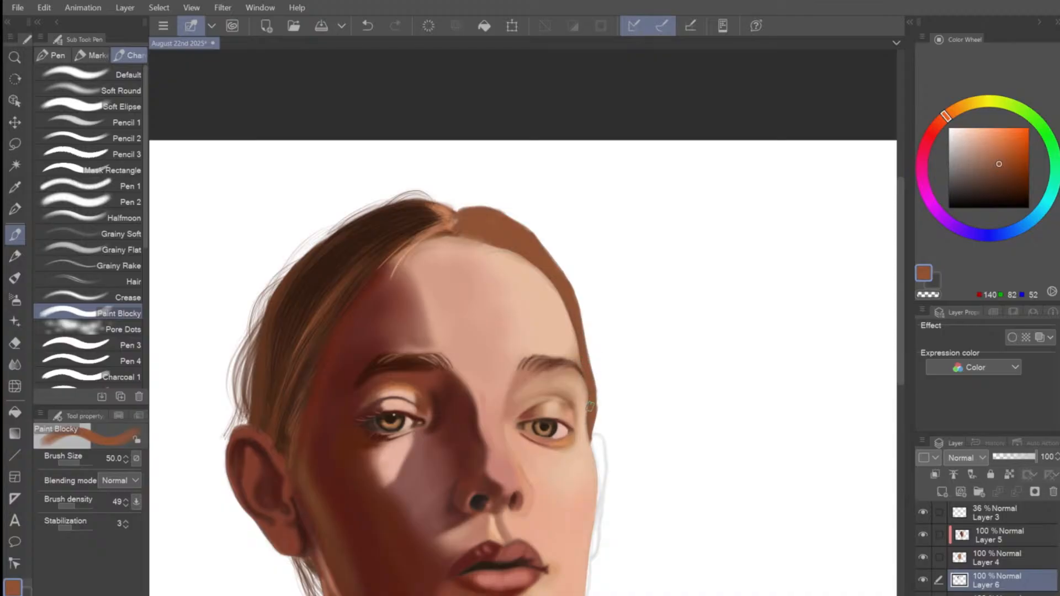
# Paint a lighter patch on the lit hair beside the parting in sampled tan (RGB 188, 121, 84), reducing Paint Blocky to size 25.
pyautogui.moveTo(463, 221); pyautogui.dragTo(457, 220)
pyautogui.press('[')
pyautogui.keyDown('alt'); pyautogui.click(449, 222); pyautogui.keyUp('alt')
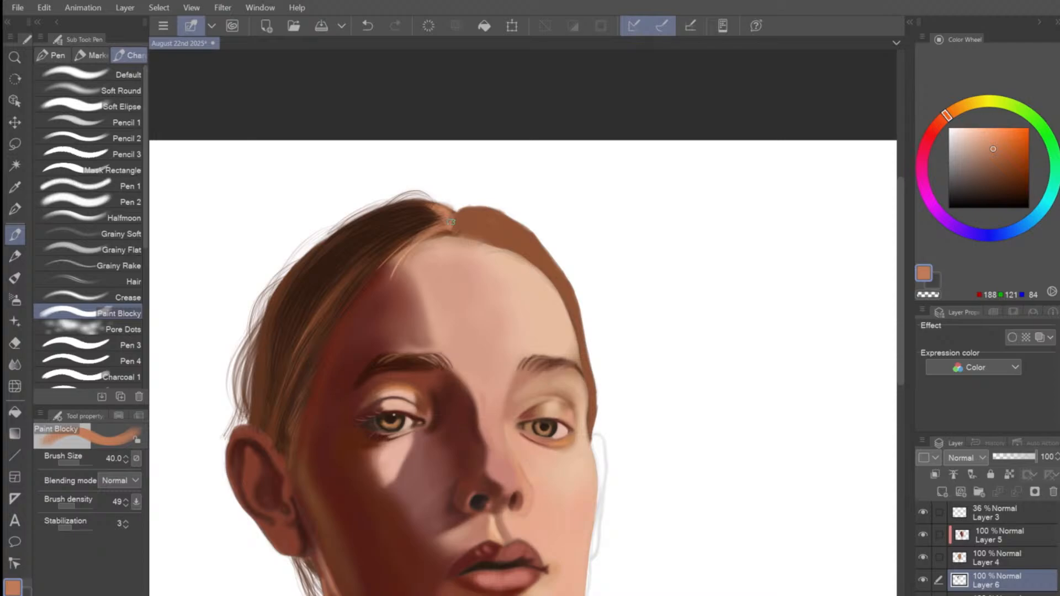
pyautogui.press('[')
pyautogui.moveTo(470, 235)
pyautogui.mouseDown()
pyautogui.moveTo(460, 221)
pyautogui.moveTo(478, 227)
pyautogui.mouseUp()
pyautogui.press(']')
pyautogui.press('[')
pyautogui.press('[')
# Streak the lit side of the hair with golden brown strands (RGB 191, 121, 67), using the Hair brush enlarged from size 70 to 120.
pyautogui.click(951, 112)
pyautogui.click(1000, 148)
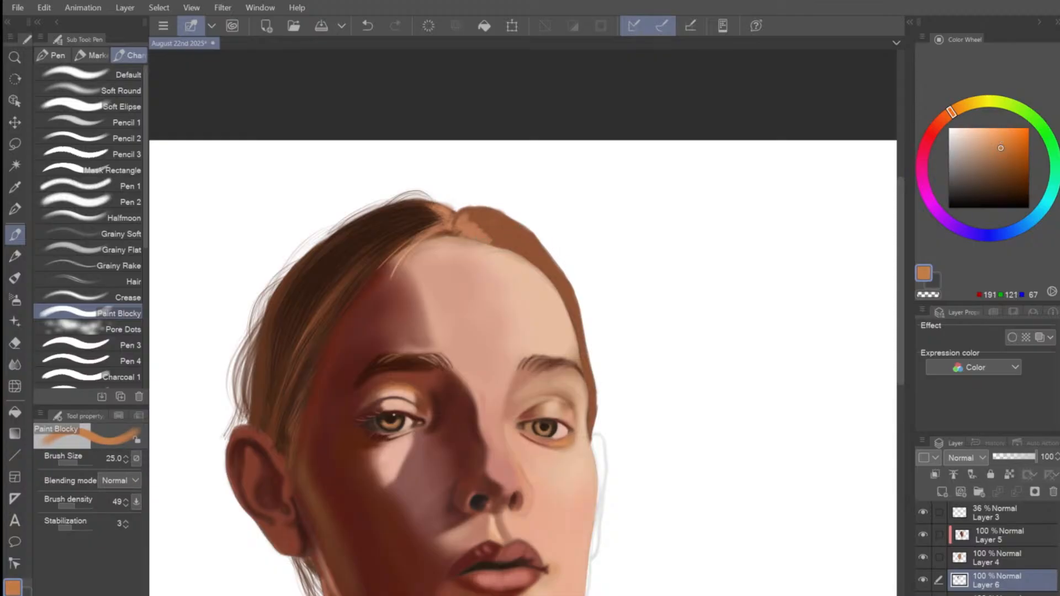
pyautogui.press(',')
pyautogui.press(',')
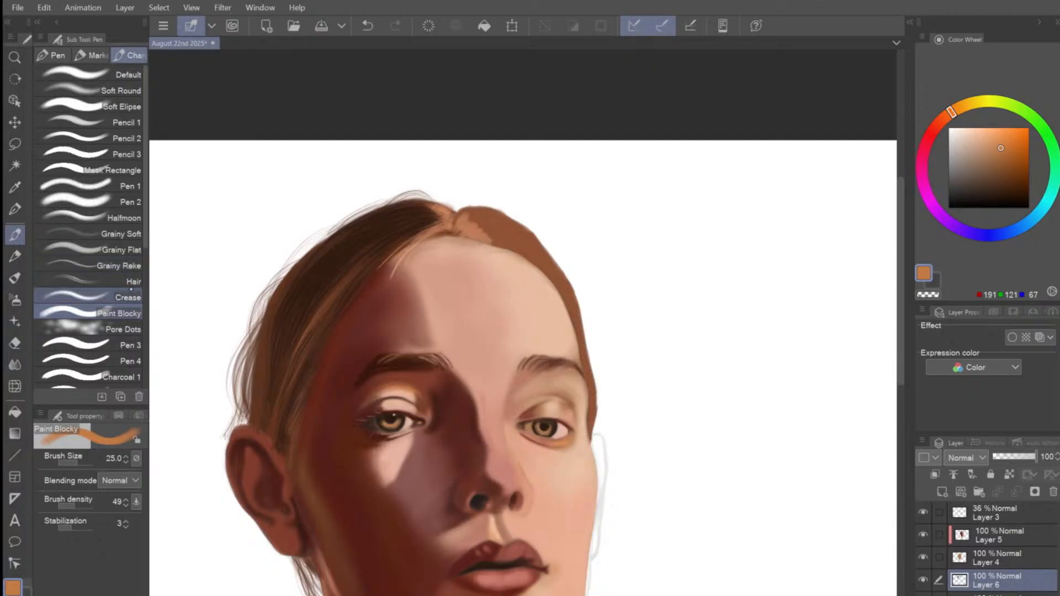
pyautogui.press('[')
pyautogui.press('[')
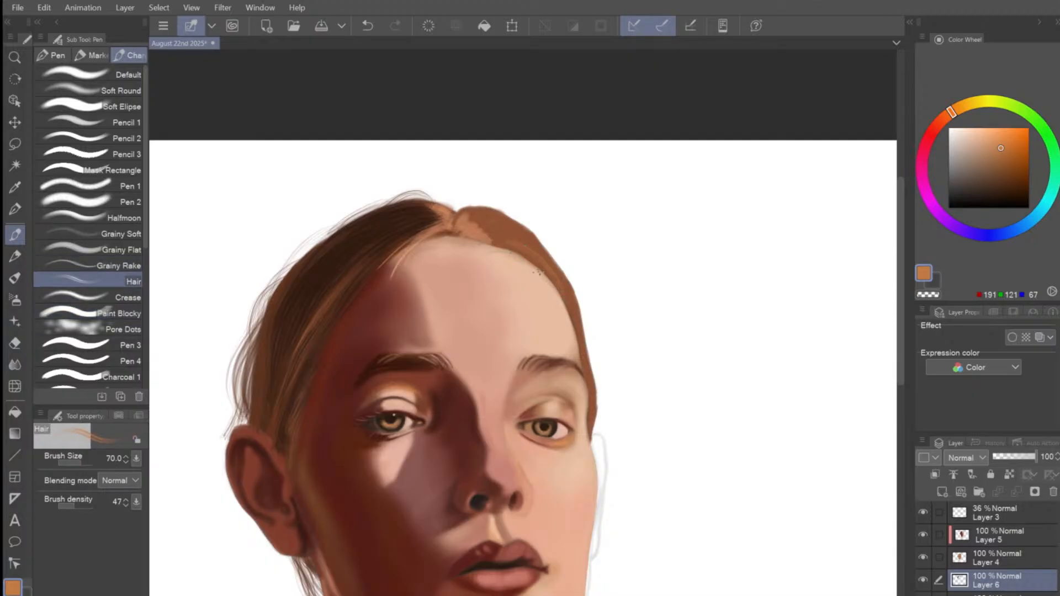
pyautogui.press(']')
pyautogui.press(']')
pyautogui.press(']')
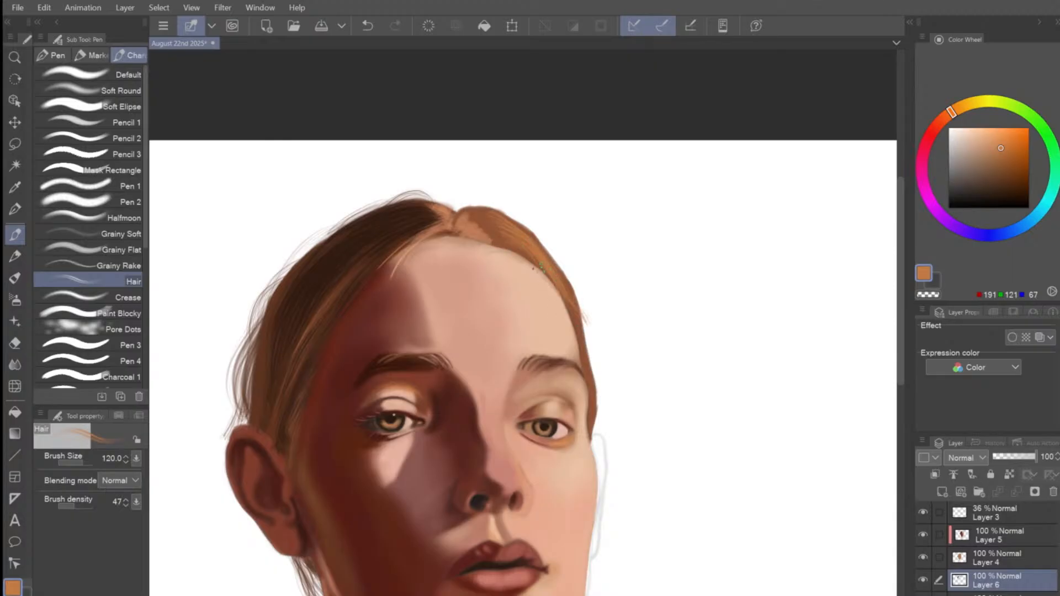
# Draw fine golden brown flyaways off the outer hair edge beside the lit temple, reducing the Hair brush to size 30.
pyautogui.press('[')
pyautogui.press('[')
pyautogui.moveTo(588, 320)
pyautogui.mouseDown()
pyautogui.moveTo(600, 346)
pyautogui.moveTo(590, 367)
pyautogui.moveTo(575, 312)
pyautogui.moveTo(590, 387)
pyautogui.moveTo(576, 324)
pyautogui.moveTo(584, 365)
pyautogui.mouseUp()
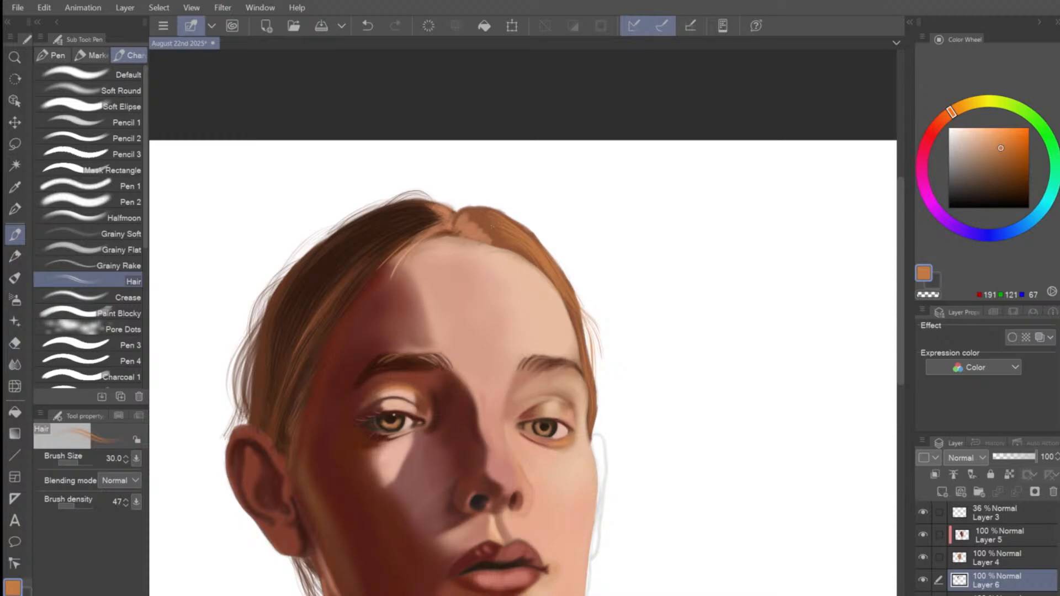
# On Layer 5, try hairline strands over the lit forehead in golden brown and light orange (RGB 224, 140, 74), undoing the attempts.
pyautogui.click(1000, 535)
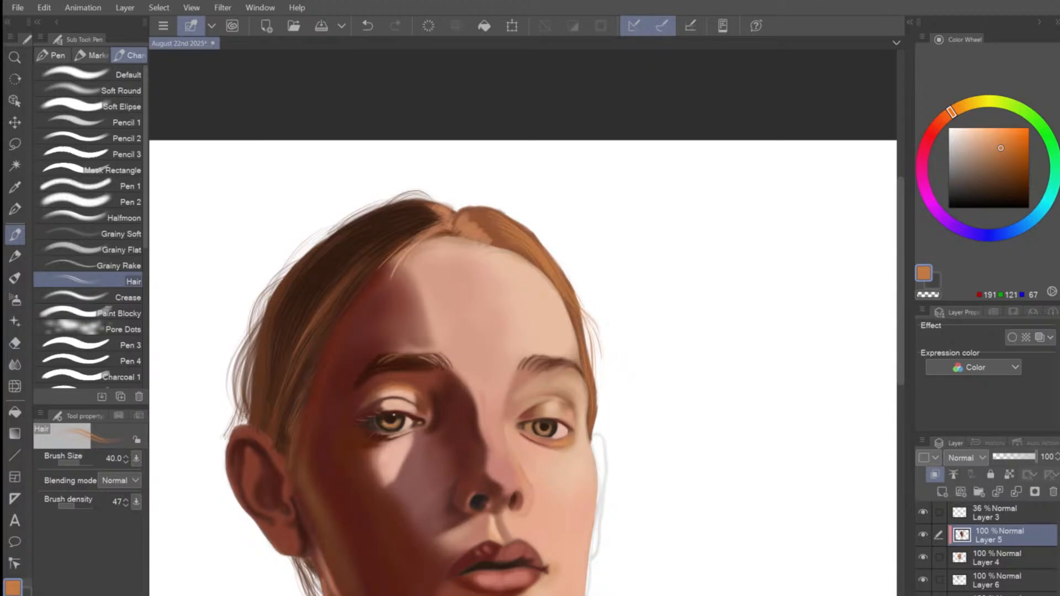
pyautogui.moveTo(515, 257); pyautogui.dragTo(539, 270)
pyautogui.hotkey('ctrl', 'z')
pyautogui.hotkey('ctrl', 'z')
pyautogui.moveTo(1001, 147); pyautogui.dragTo(1003, 137)
pyautogui.press(']')
pyautogui.press(']')
pyautogui.press(']')
pyautogui.moveTo(509, 244)
pyautogui.mouseDown()
pyautogui.moveTo(549, 269)
pyautogui.moveTo(485, 247)
pyautogui.moveTo(518, 263)
pyautogui.mouseUp()
pyautogui.press('[')
pyautogui.press('[')
pyautogui.press('[')
pyautogui.press('[')
pyautogui.hotkey('ctrl', 'z')
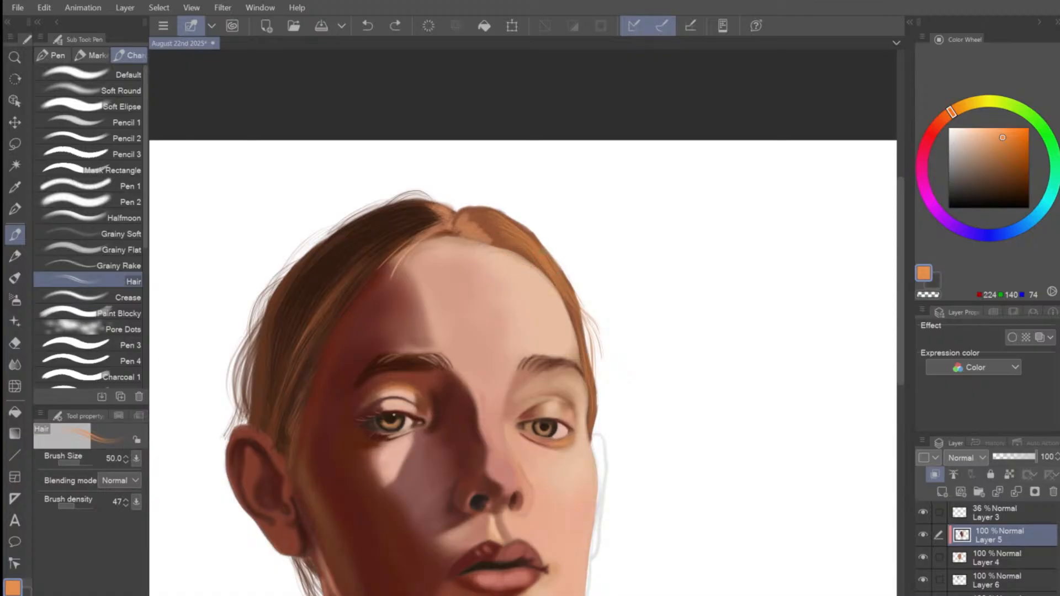
# Draw fine strands along the lit forehead's hairline on Layer 5 with the Hair brush in orange-brown (RGB 178, 103, 45) at size 50.
pyautogui.press(']')
pyautogui.moveTo(463, 237); pyautogui.dragTo(472, 241)
pyautogui.moveTo(500, 251)
pyautogui.mouseDown()
pyautogui.moveTo(581, 306)
pyautogui.moveTo(507, 248)
pyautogui.moveTo(558, 304)
pyautogui.mouseUp()
pyautogui.moveTo(1002, 138); pyautogui.dragTo(1008, 152)
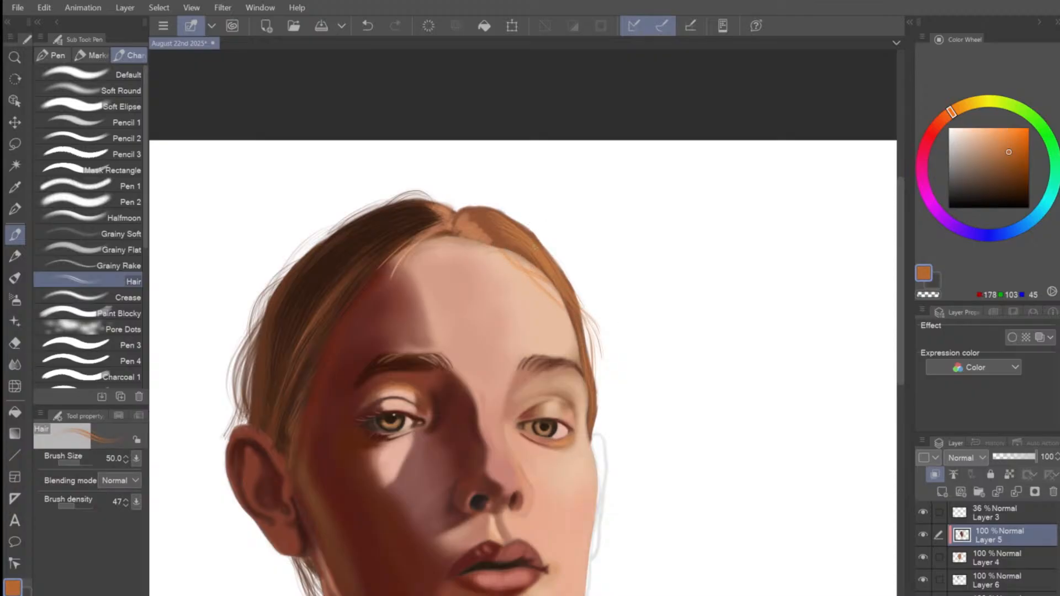
pyautogui.hotkey('ctrl', 'z')
pyautogui.moveTo(505, 250)
pyautogui.mouseDown()
pyautogui.moveTo(571, 308)
pyautogui.moveTo(513, 259)
pyautogui.moveTo(564, 302)
pyautogui.mouseUp()
pyautogui.moveTo(511, 252); pyautogui.dragTo(548, 280)
pyautogui.scroll(-3, 670, 328)
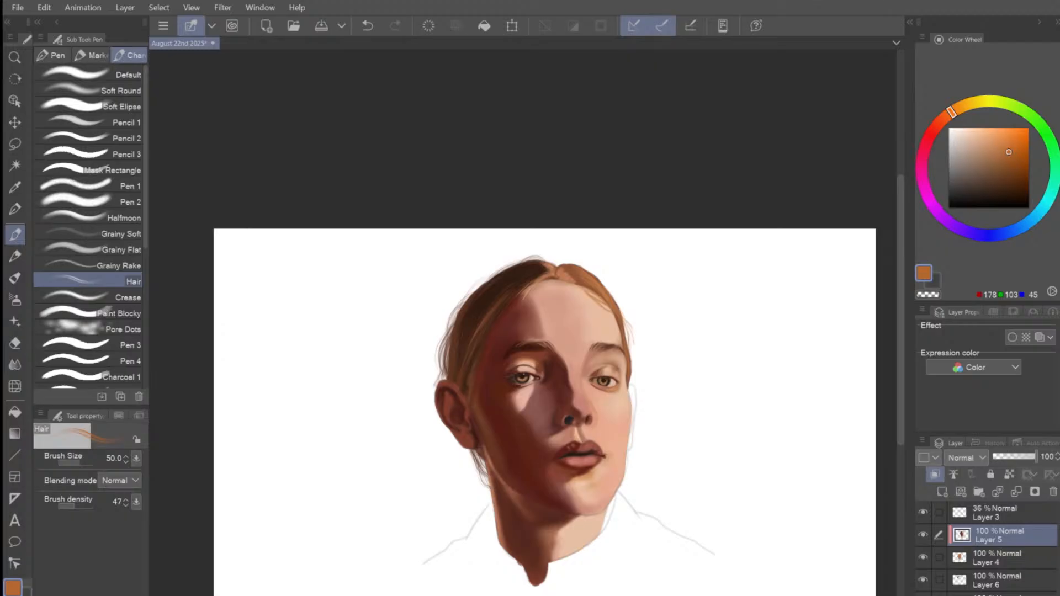
# Paint a light orange strand (RGB 206, 127, 86) along the lit-side hairline on Layer 5 with the Hair brush at size 80.
pyautogui.scroll(1, 525, 332)
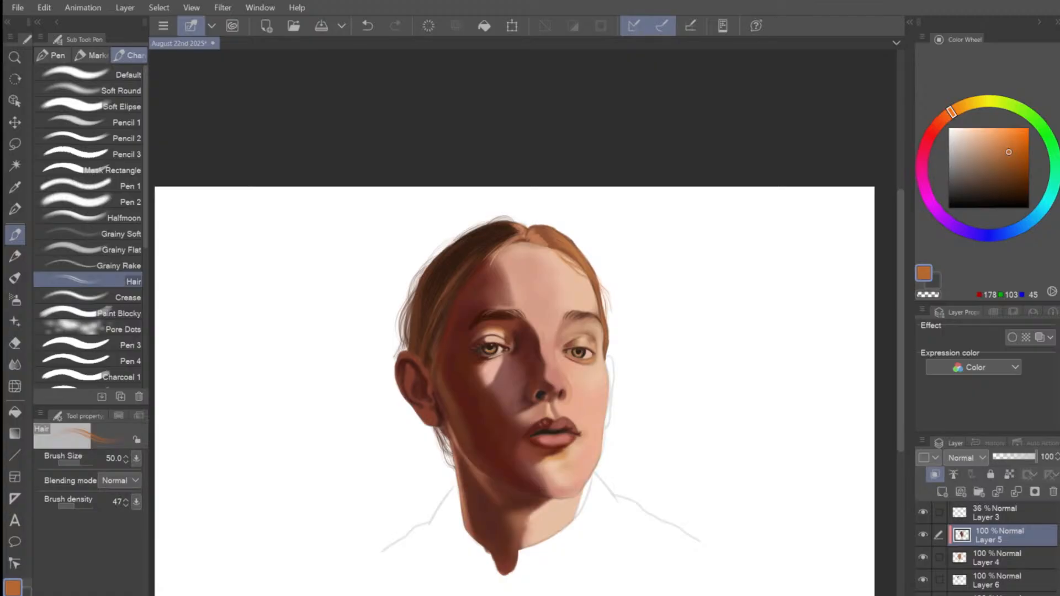
pyautogui.scroll(2, 634, 535)
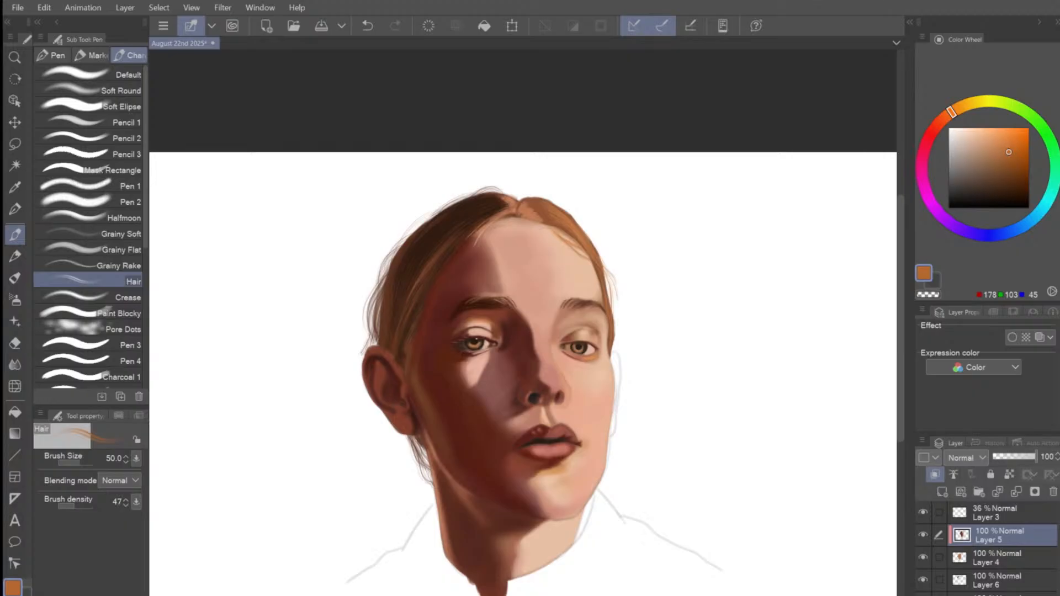
pyautogui.click(998, 580)
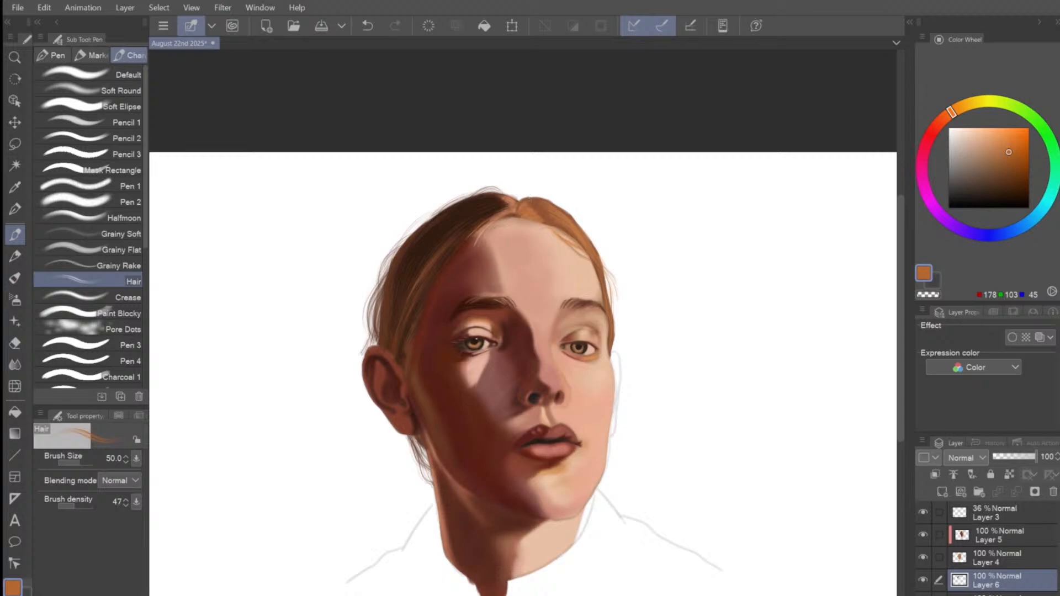
pyautogui.click(1013, 532)
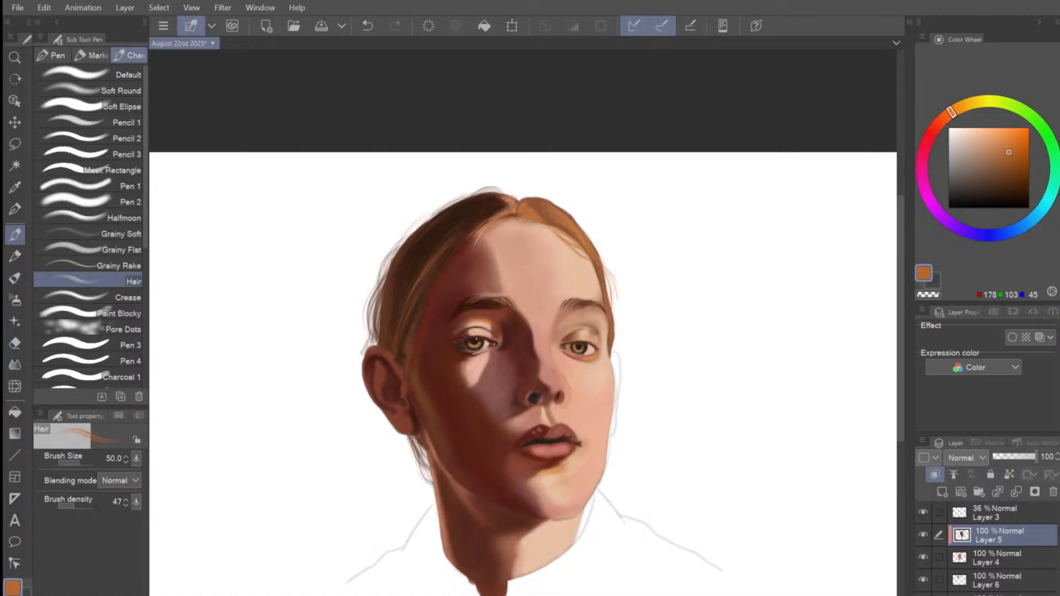
pyautogui.moveTo(1009, 147); pyautogui.dragTo(996, 143)
pyautogui.click(946, 116)
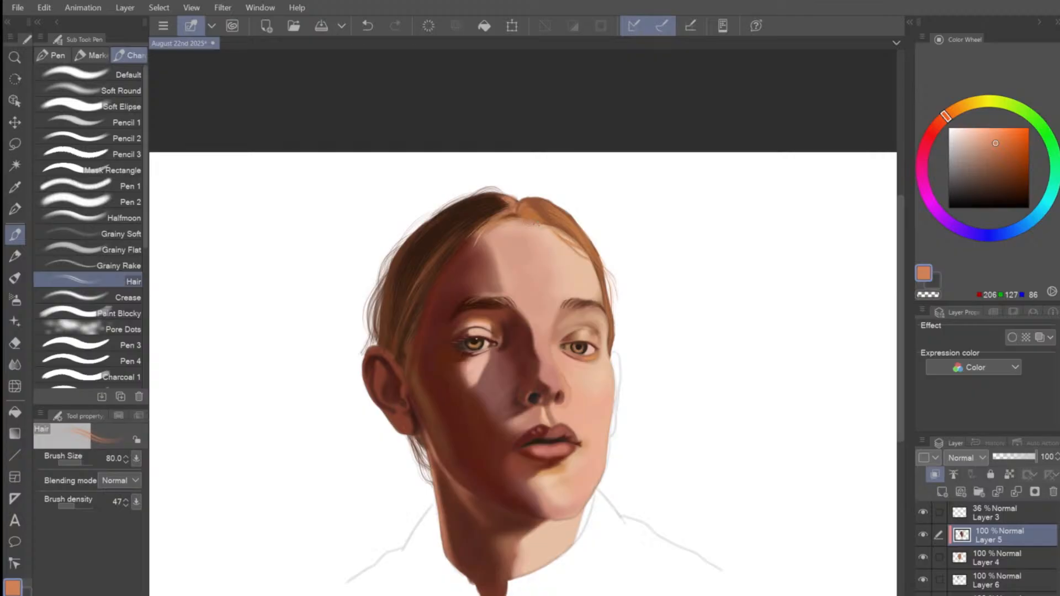
pyautogui.moveTo(534, 224); pyautogui.dragTo(569, 245)
# Switch to the Soft Round brush at size 17 and mix a reddish brown (RGB 105, 50, 33).
pyautogui.click(88, 90)
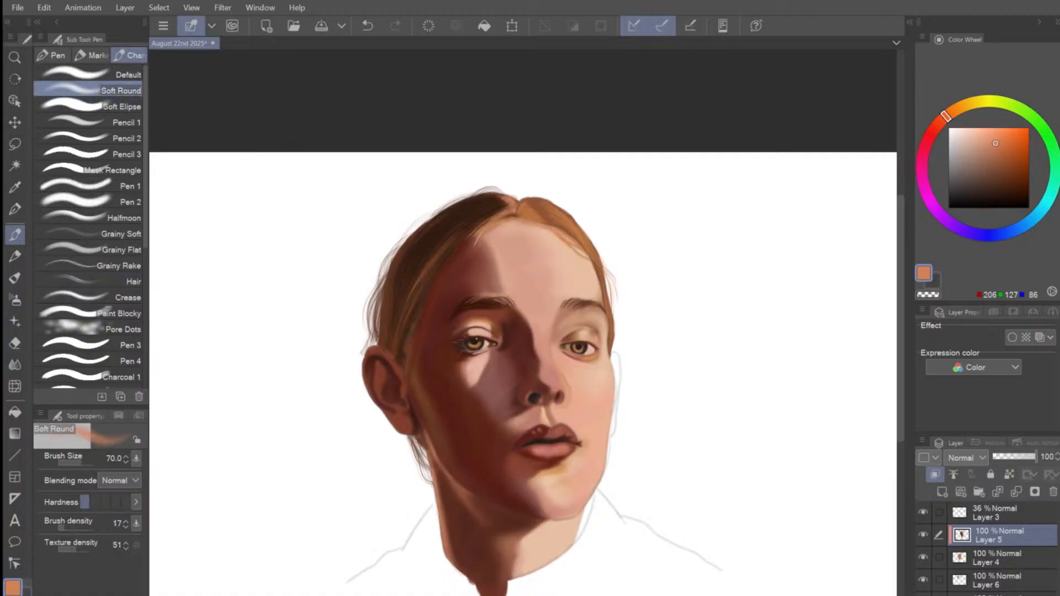
pyautogui.press('[')
pyautogui.press('[')
pyautogui.press('[')
pyautogui.press('[')
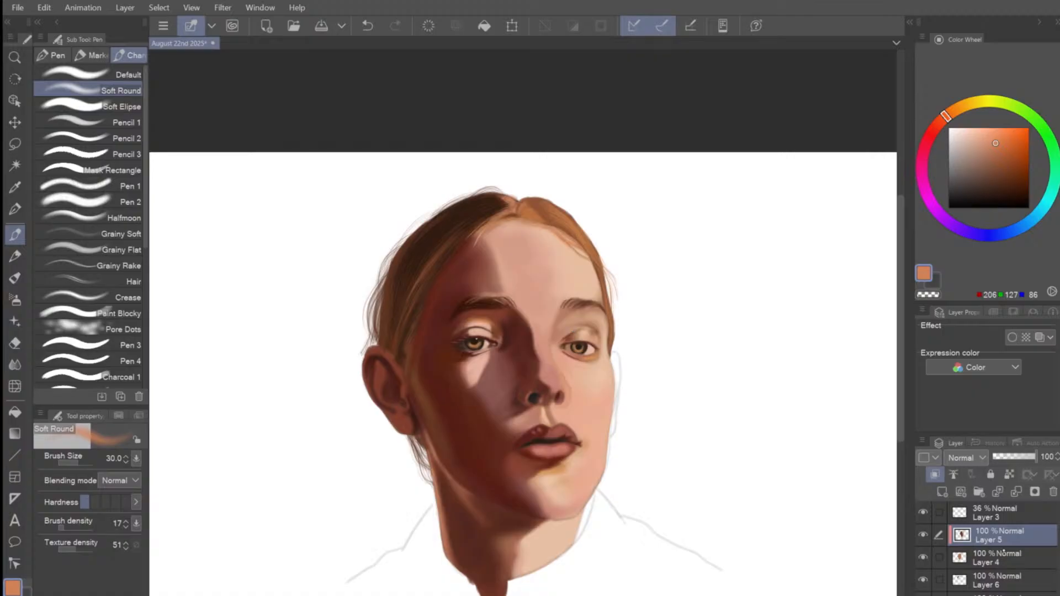
pyautogui.moveTo(998, 144); pyautogui.dragTo(1003, 188)
pyautogui.press('[')
pyautogui.press('[')
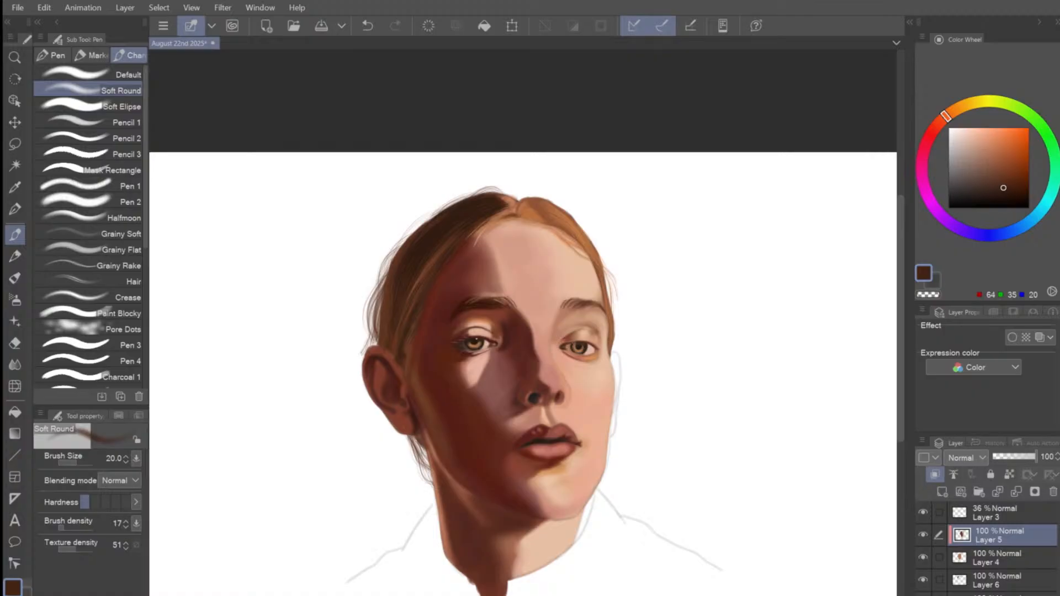
pyautogui.moveTo(945, 117); pyautogui.dragTo(940, 122)
pyautogui.press('[')
pyautogui.moveTo(1002, 185); pyautogui.dragTo(1003, 175)
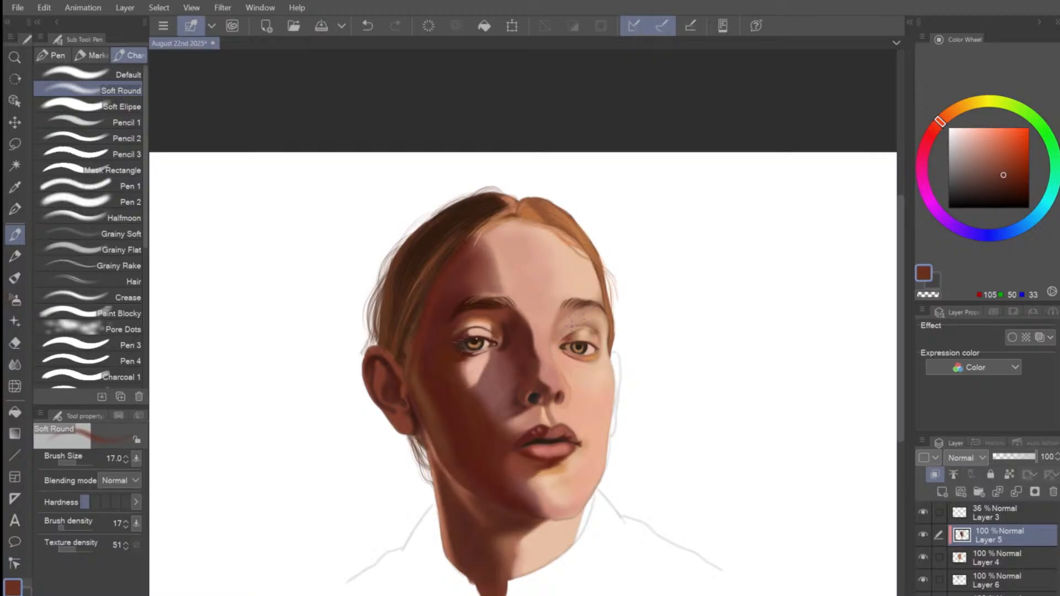
# Shade around the lit-side eye in reddish brown with the Soft Round brush at about size 25.
pyautogui.press(']')
pyautogui.press(']')
pyautogui.scroll(2, 552, 269)
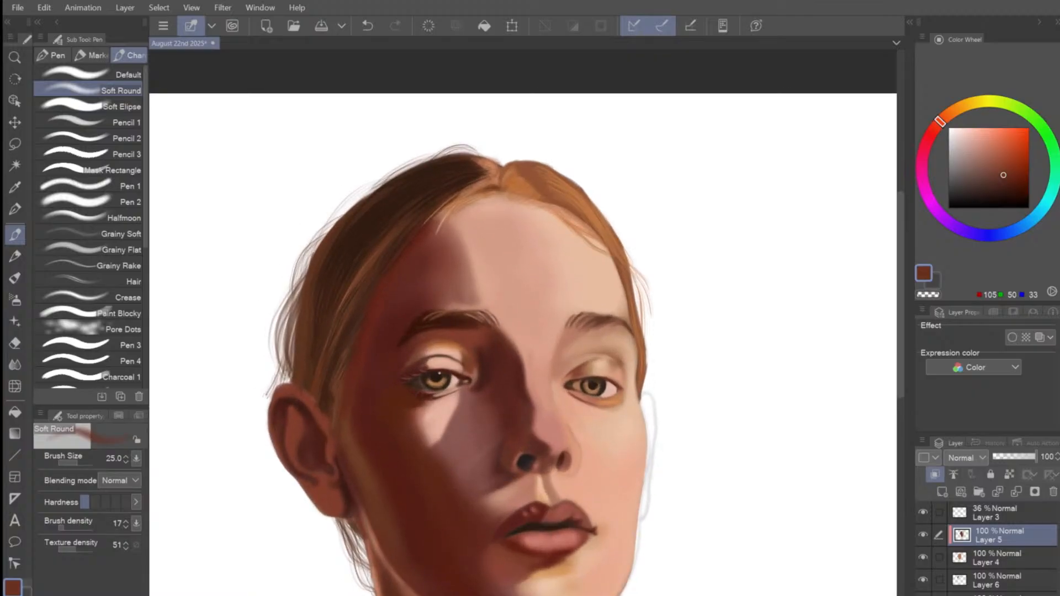
pyautogui.press(']')
pyautogui.press(']')
pyautogui.press('[')
# Sample dark brown (RGB 61, 30, 21) from the lit-side eye and refine its outline, reducing the brush to size 17.
pyautogui.keyDown('alt'); pyautogui.click(572, 390); pyautogui.keyUp('alt')
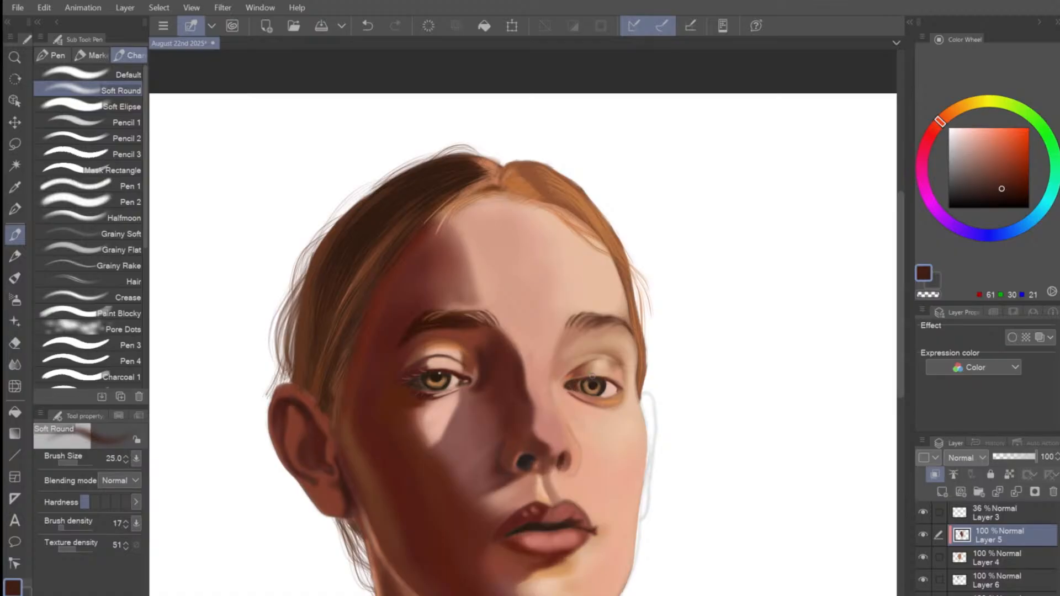
pyautogui.press('[')
pyautogui.press(']')
pyautogui.press('[')
pyautogui.press('[')
pyautogui.press('[')
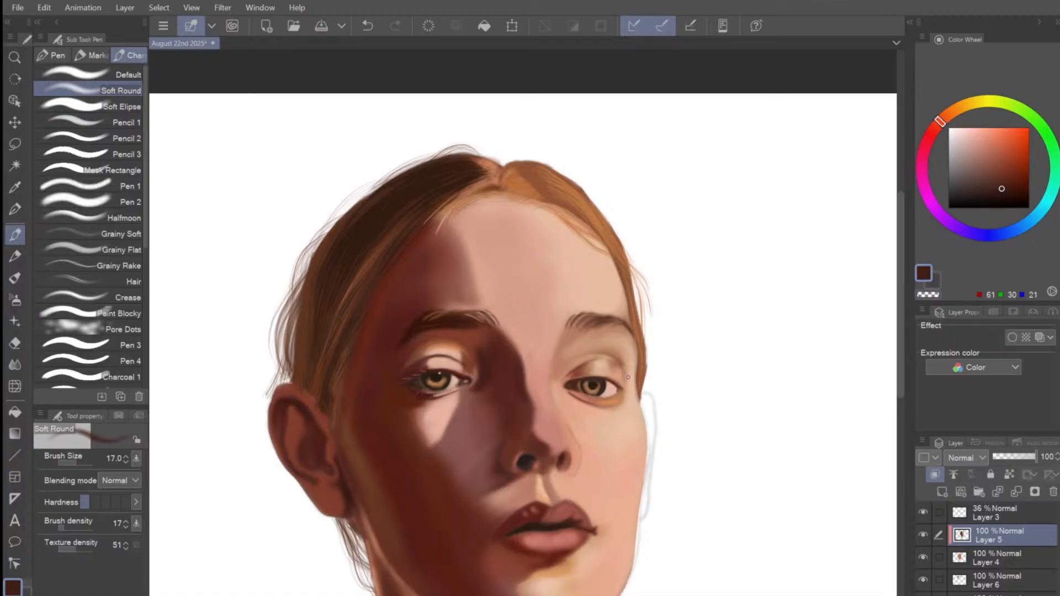
# Paint the shadow beneath the lower lip in dark red (RGB 98, 37, 24) with the Soft Round brush at size 70.
pyautogui.scroll(-2, 576, 301)
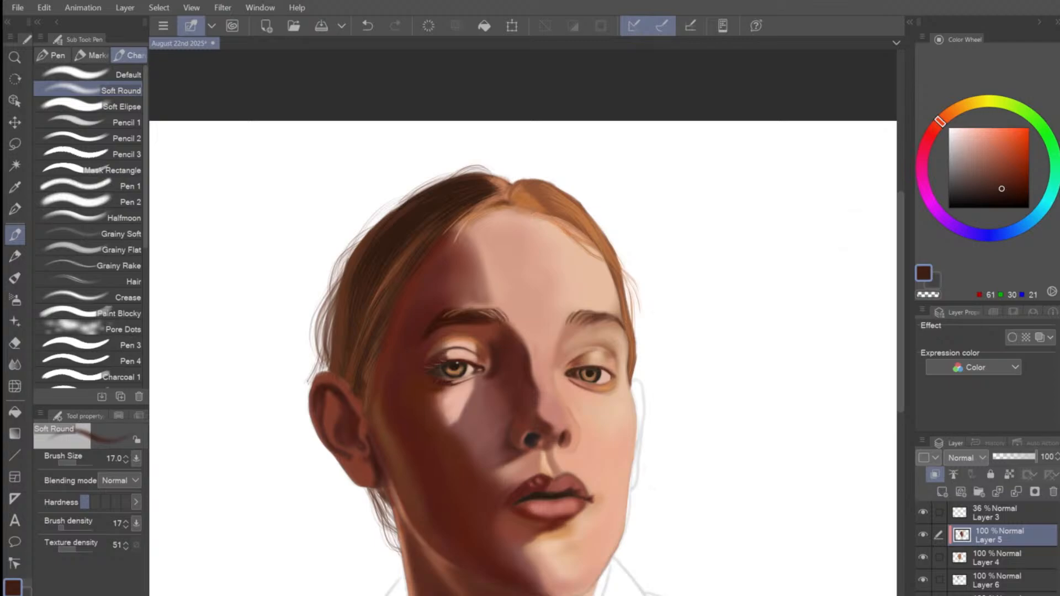
pyautogui.keyDown('alt'); pyautogui.click(551, 540); pyautogui.keyUp('alt')
pyautogui.press(']')
pyautogui.press(']')
pyautogui.press(']')
pyautogui.press(']')
pyautogui.press(']')
pyautogui.press(']')
pyautogui.press(']')
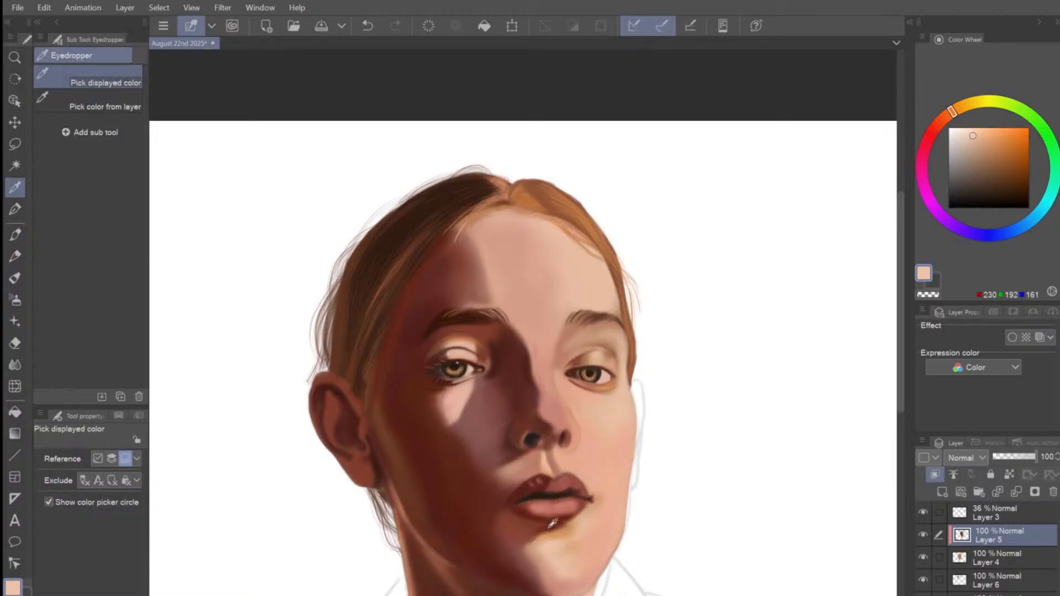
pyautogui.keyDown('alt'); pyautogui.click(555, 533); pyautogui.keyUp('alt')
pyautogui.moveTo(555, 531)
pyautogui.mouseDown()
pyautogui.moveTo(574, 531)
pyautogui.moveTo(546, 534)
pyautogui.mouseUp()
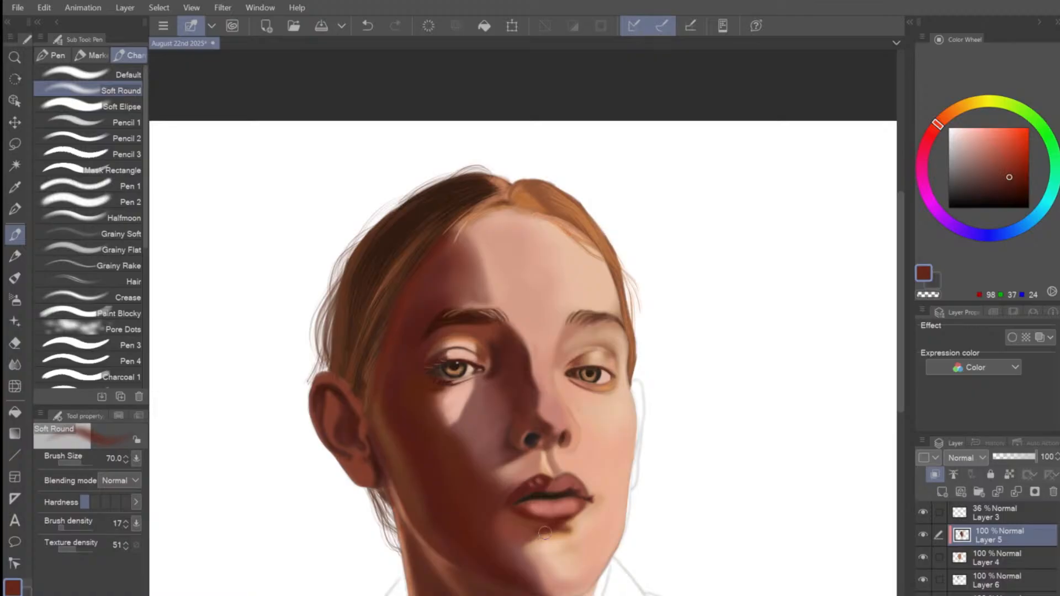
# Deepen the cheek shadow beside the mouth's shaded corner with an enlarged Soft Round brush.
pyautogui.press(']')
pyautogui.press(']')
pyautogui.press(']')
pyautogui.press(']')
pyautogui.moveTo(520, 469)
pyautogui.mouseDown()
pyautogui.moveTo(519, 515)
pyautogui.moveTo(547, 524)
pyautogui.moveTo(517, 516)
pyautogui.moveTo(554, 523)
pyautogui.moveTo(530, 493)
pyautogui.moveTo(516, 527)
pyautogui.moveTo(523, 485)
pyautogui.moveTo(521, 521)
pyautogui.mouseUp()
pyautogui.press(']')
pyautogui.press(']')
pyautogui.press('[')
pyautogui.press('[')
pyautogui.press('[')
pyautogui.press('[')
pyautogui.press('[')
# Sample near-black brown (RGB 38, 27, 17) from the mouth line and darken the shaded mouth corner at brush size 25.
pyautogui.keyDown('alt'); pyautogui.click(539, 495); pyautogui.keyUp('alt')
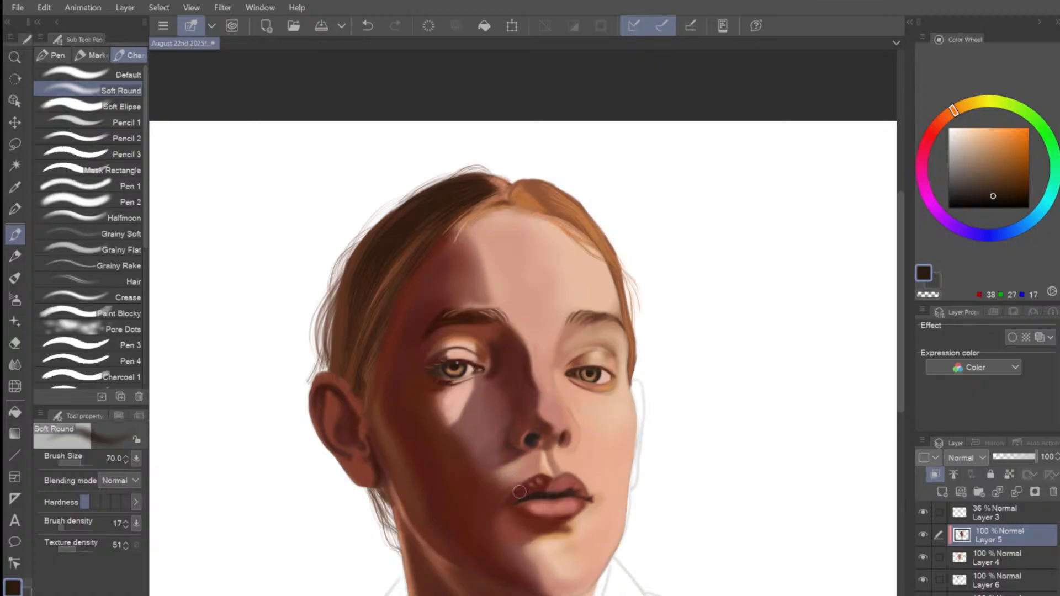
pyautogui.press('[')
pyautogui.press('[')
pyautogui.press('[')
pyautogui.press('[')
pyautogui.press('[')
pyautogui.press('[')
pyautogui.moveTo(516, 502); pyautogui.dragTo(507, 505)
pyautogui.press(']')
pyautogui.press('[')
pyautogui.scroll(-1, 619, 389)
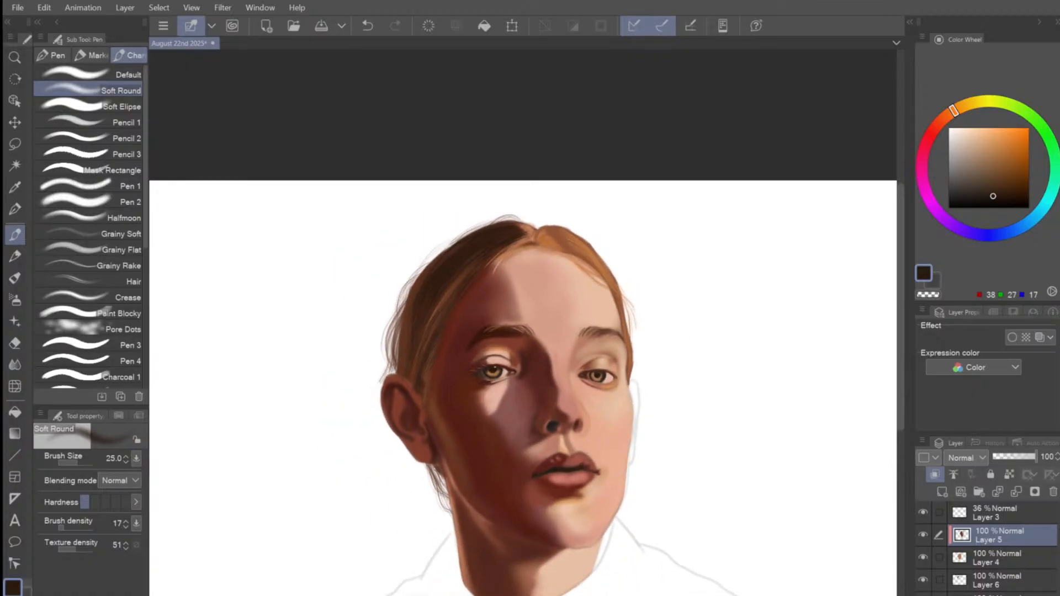
# Sample the forehead skin tone and soften the forehead's shadow edge with the Blend tool, enlarging it to size 200.
pyautogui.scroll(-1, 635, 332)
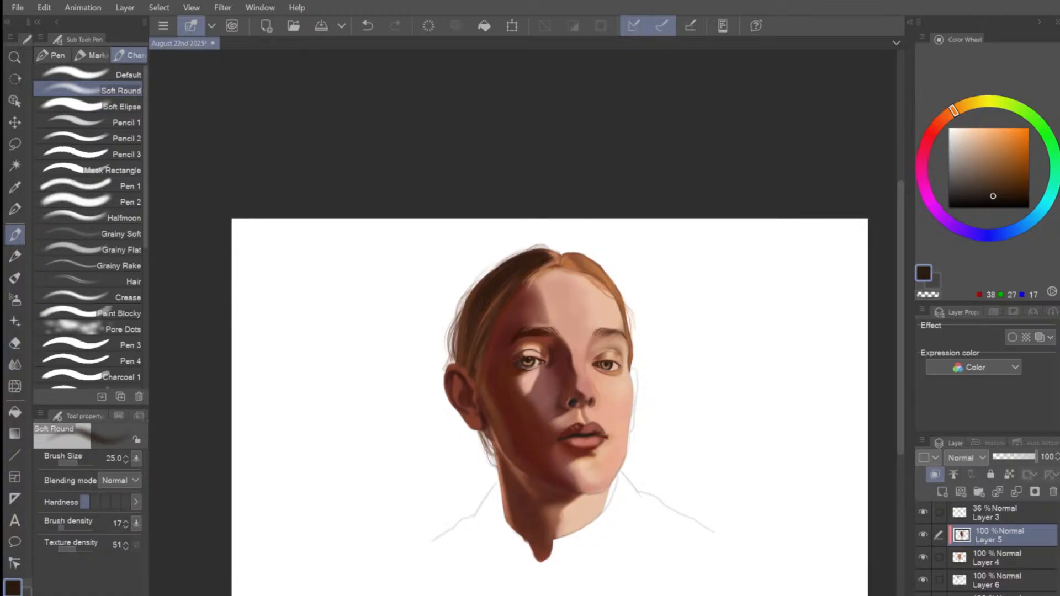
pyautogui.keyDown('alt'); pyautogui.click(552, 293); pyautogui.keyUp('alt')
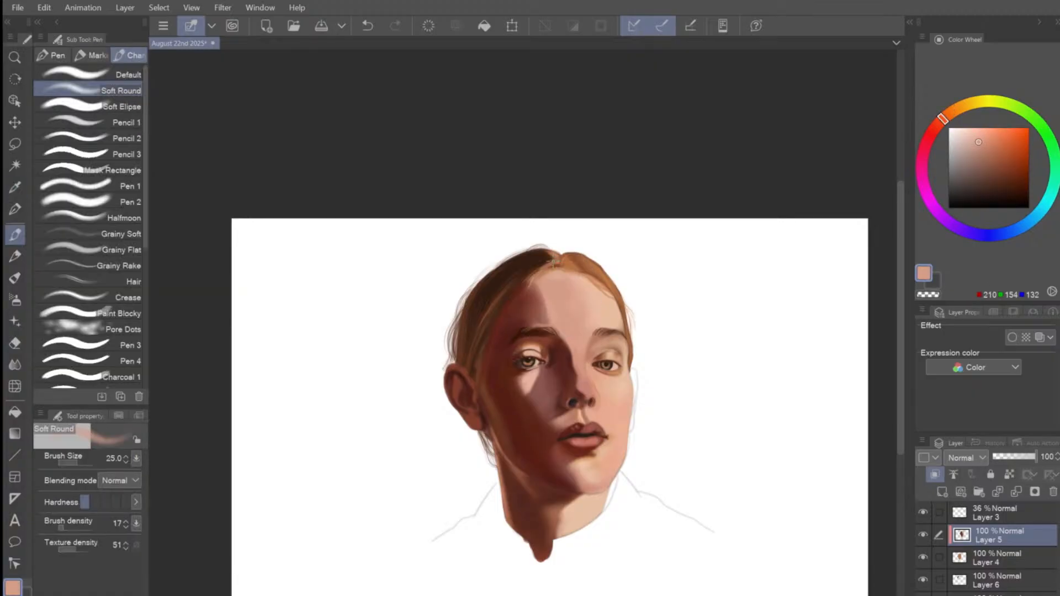
pyautogui.press('j')
pyautogui.press(']')
pyautogui.press(']')
pyautogui.press(']')
pyautogui.press(']')
pyautogui.press(']')
pyautogui.press(']')
pyautogui.moveTo(542, 289)
pyautogui.mouseDown()
pyautogui.moveTo(555, 318)
pyautogui.moveTo(541, 290)
pyautogui.moveTo(552, 320)
pyautogui.moveTo(542, 285)
pyautogui.moveTo(556, 319)
pyautogui.moveTo(546, 275)
pyautogui.mouseUp()
pyautogui.press(']')
pyautogui.press(']')
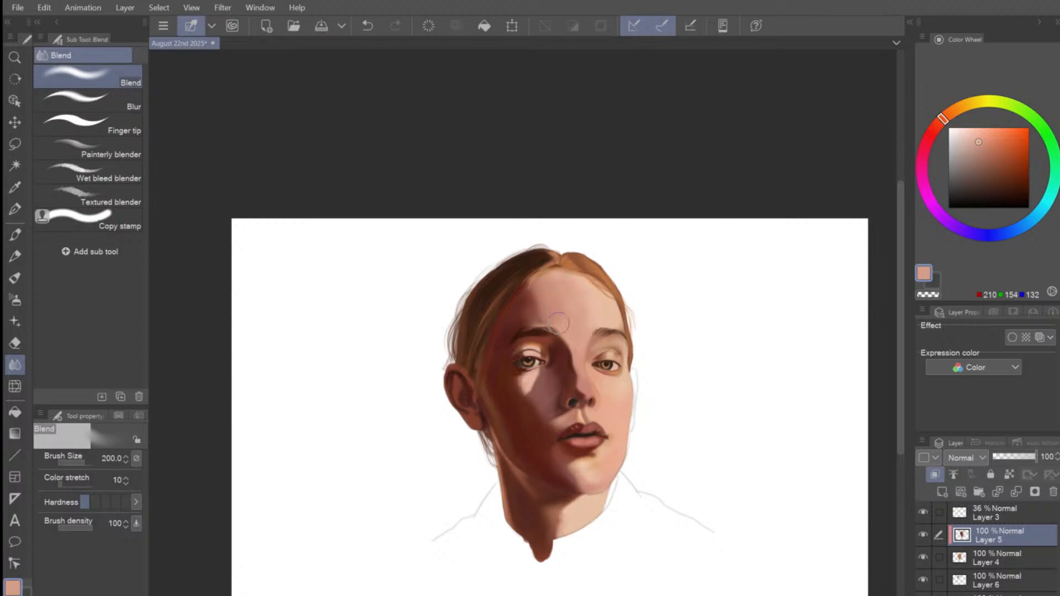
# Smooth the remaining light-to-shadow transitions on the forehead, reducing the Blend brush to size 120.
pyautogui.press('[')
pyautogui.press('[')
pyautogui.press(']')
pyautogui.press(']')
pyautogui.press('[')
pyautogui.press('[')
pyautogui.press('[')
# Mix a very pale peach highlight colour (RGB 254, 231, 217) and reduce the Blend brush to size 40.
pyautogui.scroll(2, 579, 375)
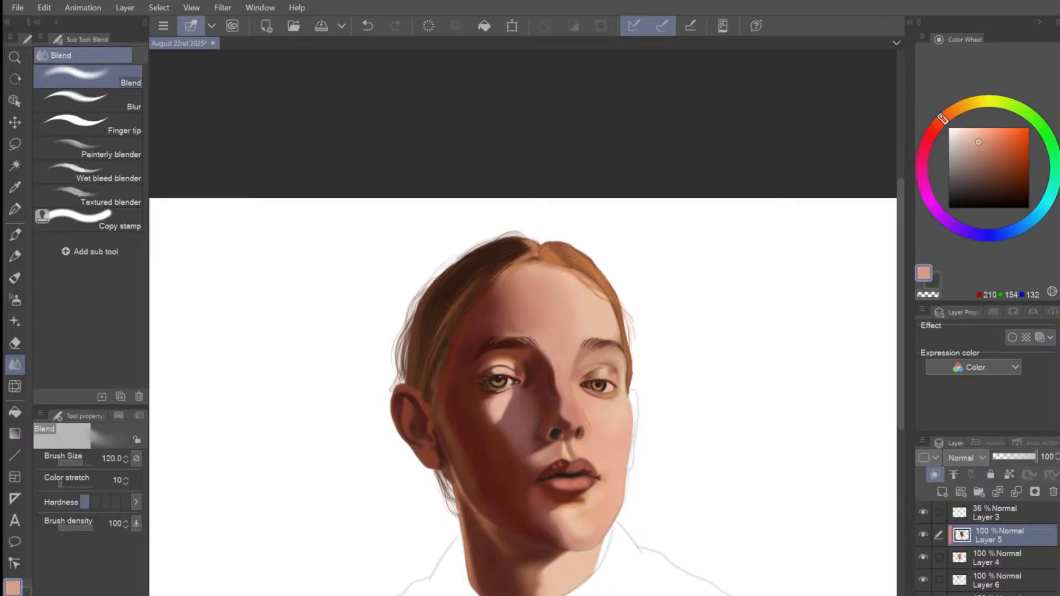
pyautogui.moveTo(943, 118); pyautogui.dragTo(980, 132)
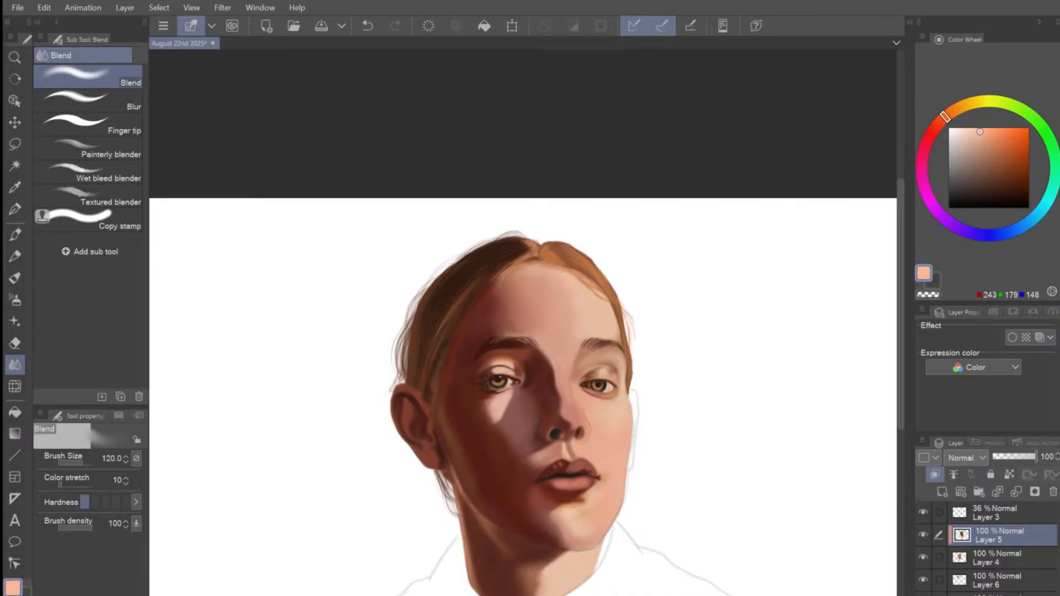
pyautogui.press('[')
pyautogui.press('[')
pyautogui.press('[')
pyautogui.press('[')
pyautogui.moveTo(980, 131); pyautogui.dragTo(949, 132)
pyautogui.press('[')
pyautogui.moveTo(954, 117)
pyautogui.mouseDown()
pyautogui.moveTo(959, 129)
pyautogui.moveTo(949, 114)
pyautogui.mouseUp()
pyautogui.press('[')
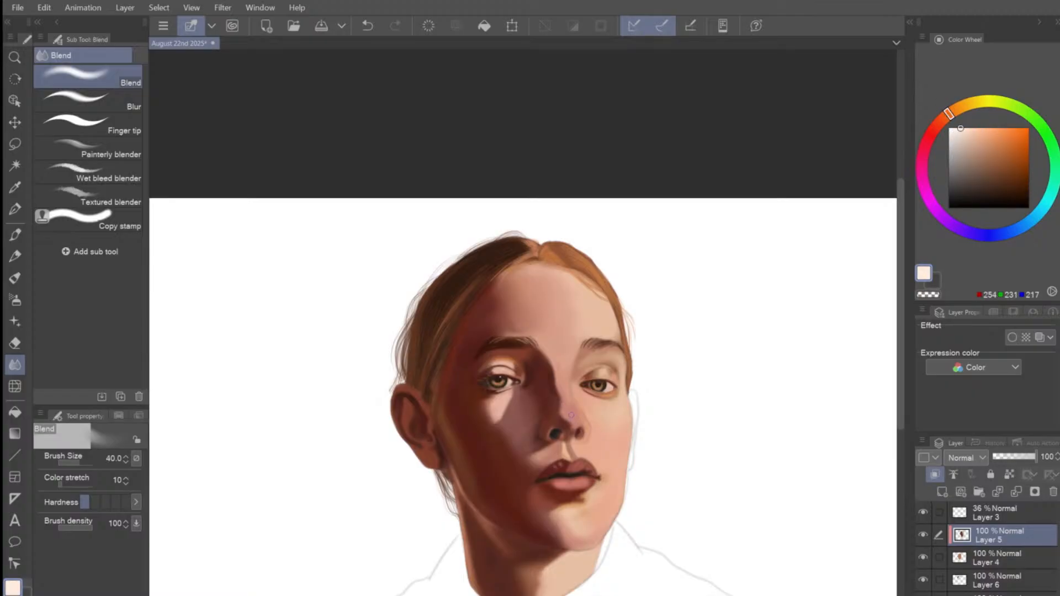
# Dab a highlight on the nose tip with the Soft Round brush at size 40, redoing it in peach (RGB 251, 190, 150).
pyautogui.press(']')
pyautogui.press('p')
pyautogui.press('[')
pyautogui.press('[')
pyautogui.click(577, 418)
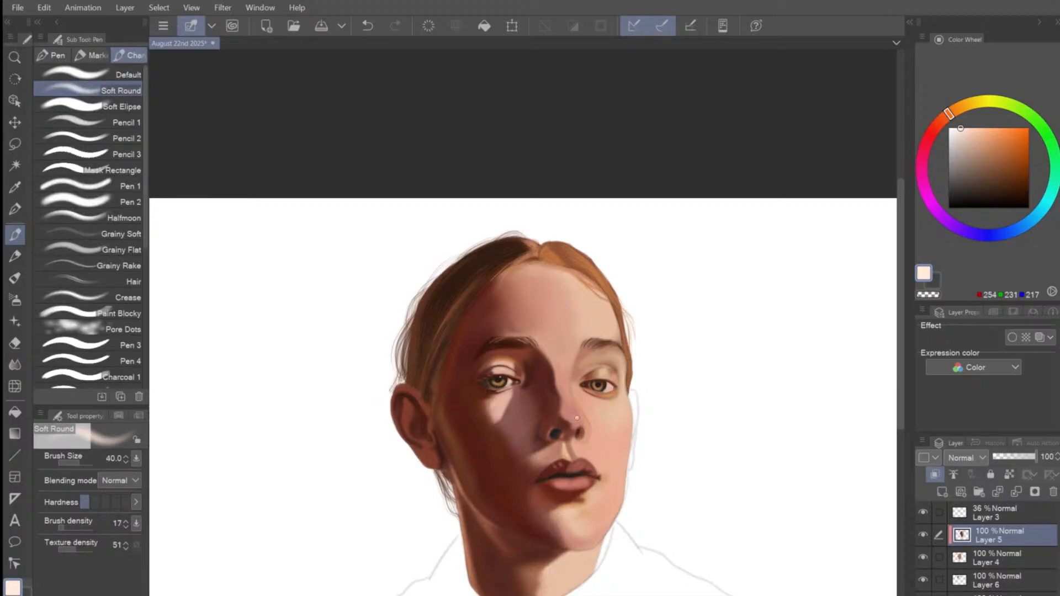
pyautogui.click(577, 418)
pyautogui.moveTo(971, 127); pyautogui.dragTo(981, 129)
pyautogui.hotkey('ctrl', 'z')
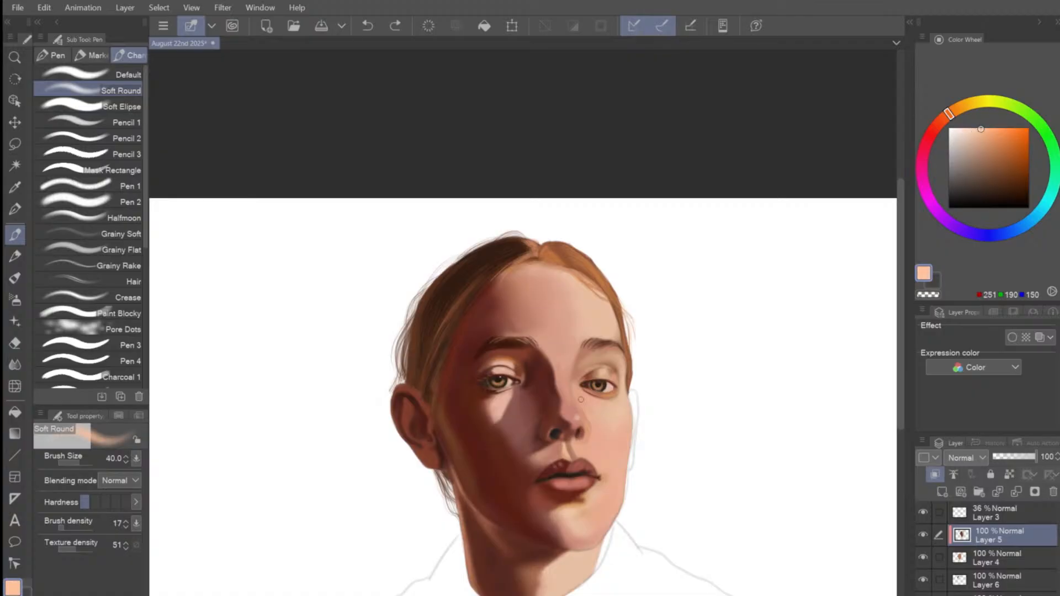
pyautogui.click(579, 418)
# Paint a pale peach highlight (RGB 251, 214, 191) on the nose bridge at brush size 70, undoing unwanted strokes.
pyautogui.press(']')
pyautogui.press(']')
pyautogui.press(']')
pyautogui.press(']')
pyautogui.hotkey('ctrl', 'z')
pyautogui.keyDown('alt'); pyautogui.click(564, 363); pyautogui.keyUp('alt')
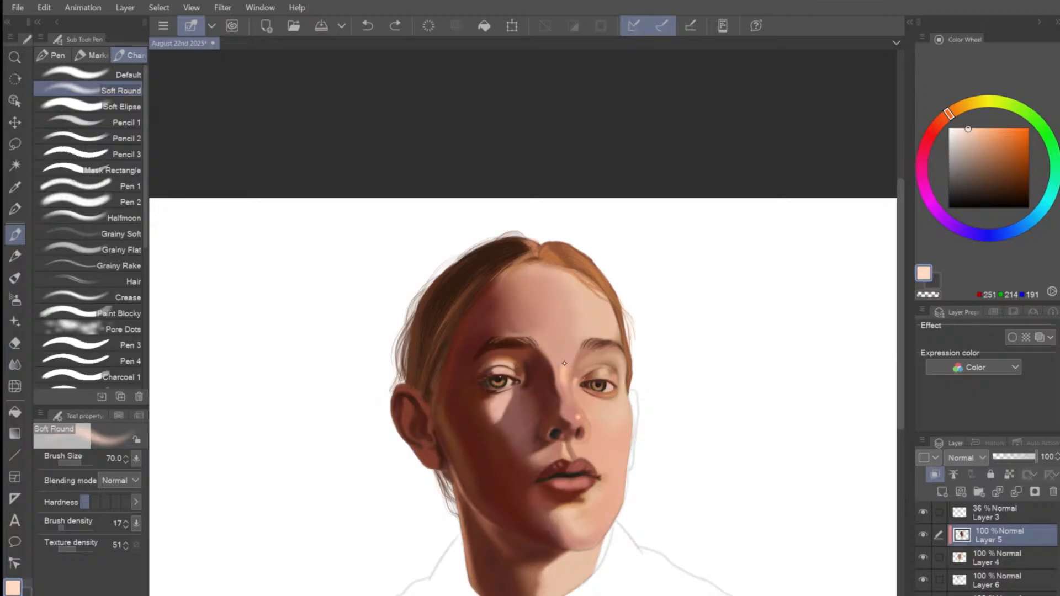
pyautogui.hotkey('ctrl', 'z')
pyautogui.moveTo(568, 364); pyautogui.dragTo(563, 382)
pyautogui.hotkey('ctrl', 'z')
# Add a thin pale highlight to the philtrum between the nose and upper lip with a smaller Soft Round brush.
pyautogui.press('[')
pyautogui.press('[')
pyautogui.moveTo(564, 445); pyautogui.dragTo(566, 454)
pyautogui.press('[')
pyautogui.press(']')
pyautogui.press(']')
pyautogui.press(']')
pyautogui.press(']')
pyautogui.press('[')
pyautogui.press('[')
# Brush a soft pale highlight onto the lit cheek below the eye with the Soft Round brush at size 150.
pyautogui.press(']')
pyautogui.press(']')
pyautogui.press(']')
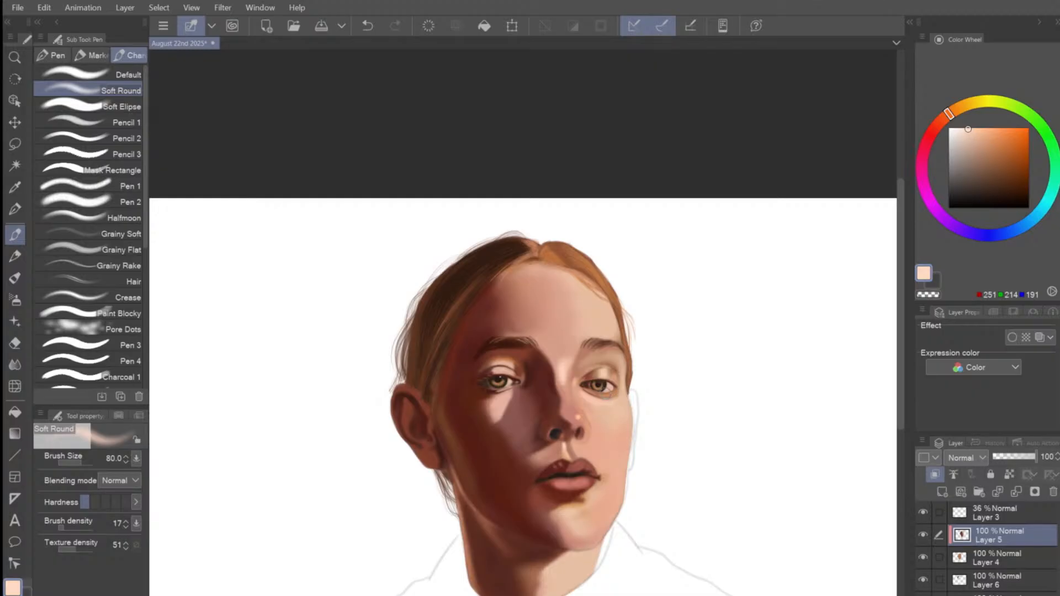
pyautogui.press(']')
pyautogui.press(']')
pyautogui.press(']')
pyautogui.press(']')
pyautogui.moveTo(613, 405); pyautogui.dragTo(617, 429)
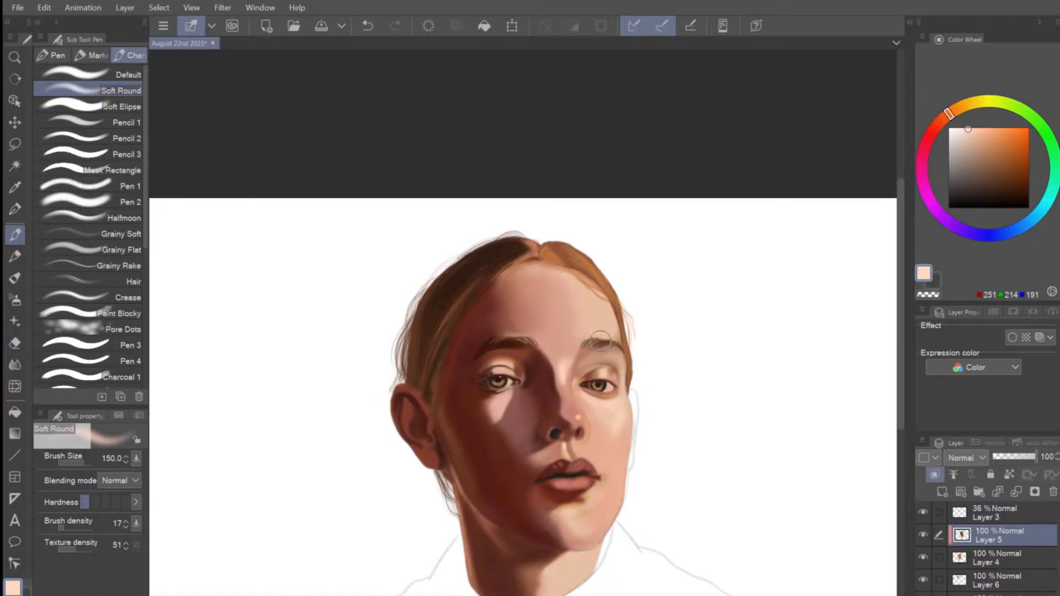
# Lighten the lit side of the neck below the jaw in pale peach with a large Soft Round brush.
pyautogui.press('[')
pyautogui.press('[')
pyautogui.press('[')
pyautogui.press('[')
pyautogui.press('[')
pyautogui.press(']')
pyautogui.press(']')
pyautogui.press(']')
pyautogui.press(']')
pyautogui.press(']')
pyautogui.press(']')
pyautogui.moveTo(556, 571)
pyautogui.mouseDown()
pyautogui.moveTo(567, 565)
pyautogui.moveTo(564, 585)
pyautogui.moveTo(578, 580)
pyautogui.mouseUp()
pyautogui.press(']')
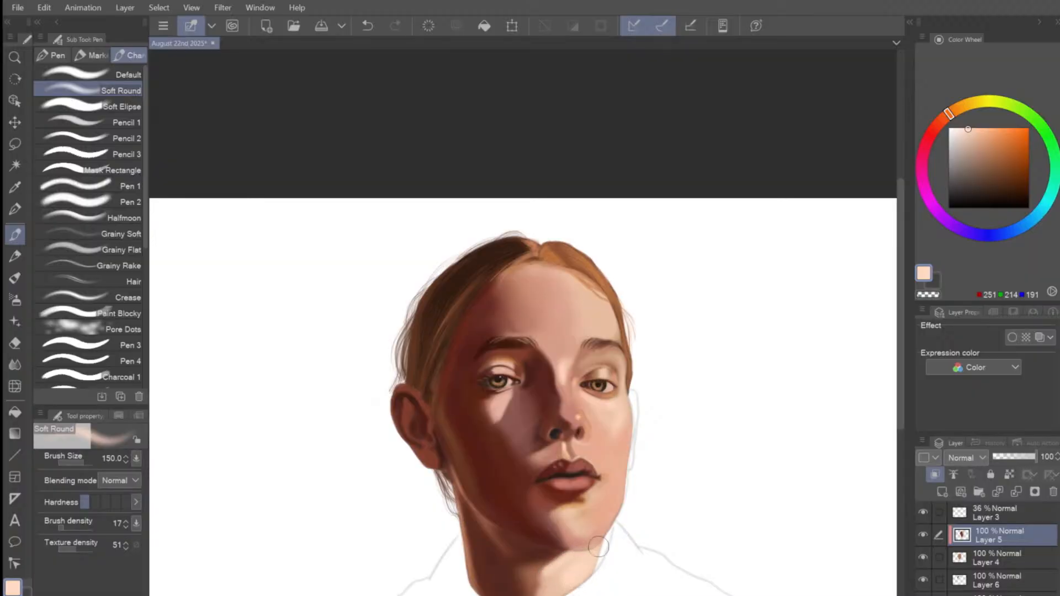
# Reduce the brush to size 40, sample the skin tone below the nose and shift it to brick red (RGB 161, 66, 45).
pyautogui.press('[')
pyautogui.press('[')
pyautogui.press('[')
pyautogui.press('[')
pyautogui.press('[')
pyautogui.press('[')
pyautogui.press('[')
pyautogui.press(']')
pyautogui.press('[')
pyautogui.keyDown('alt'); pyautogui.click(560, 440); pyautogui.keyUp('alt')
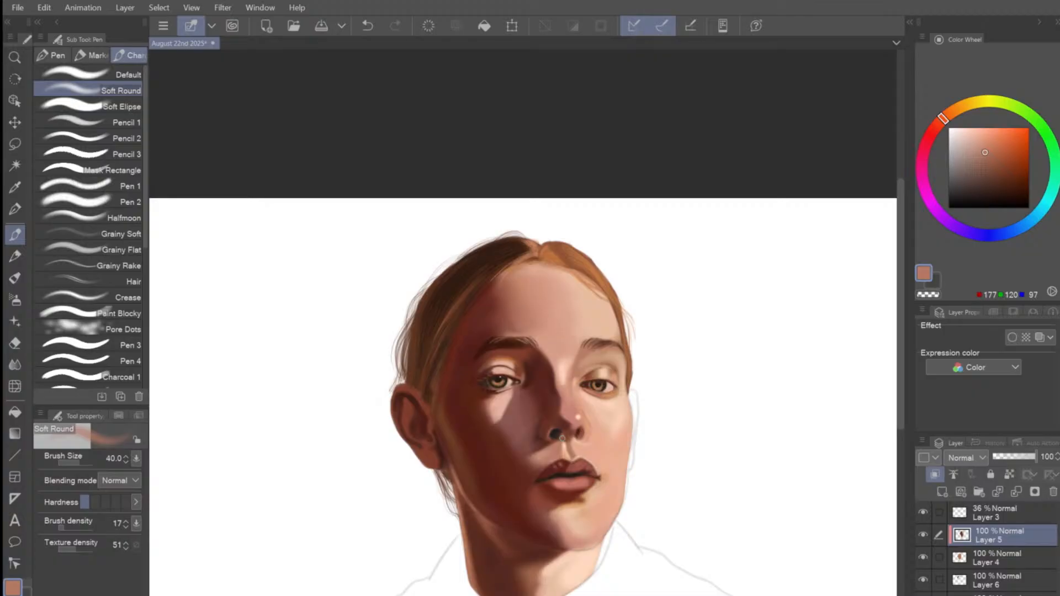
pyautogui.moveTo(988, 148); pyautogui.dragTo(1002, 152)
pyautogui.moveTo(943, 118); pyautogui.dragTo(939, 124)
pyautogui.click(1003, 157)
pyautogui.click(1006, 157)
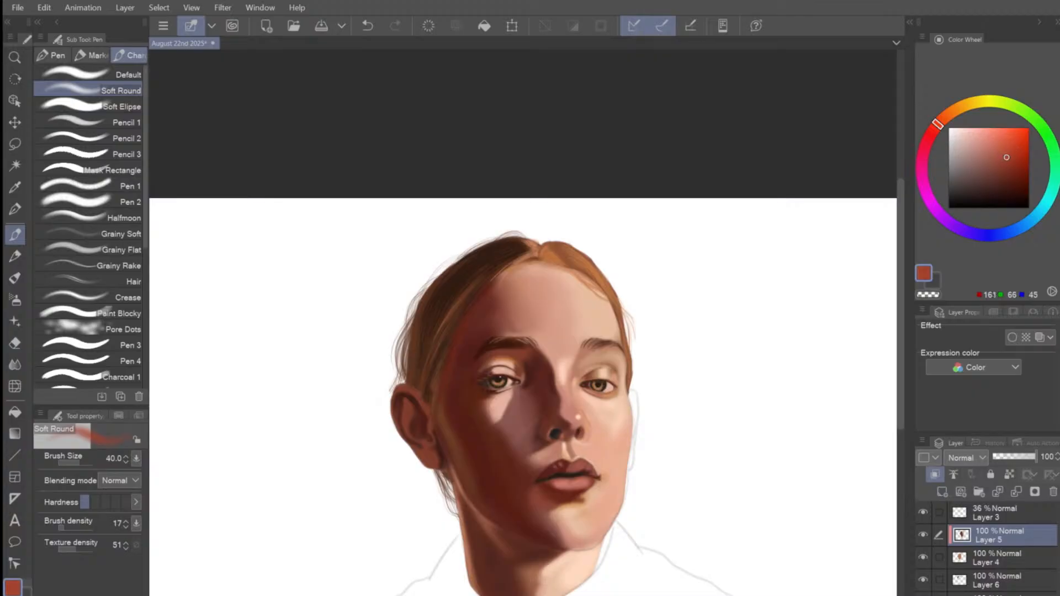
# Brush brick red over the shadow between the nostril and the upper lip with a larger Soft Round brush.
pyautogui.press(']')
pyautogui.press(']')
pyautogui.press(']')
pyautogui.press(']')
pyautogui.moveTo(560, 445)
pyautogui.mouseDown()
pyautogui.moveTo(546, 467)
pyautogui.moveTo(536, 459)
pyautogui.moveTo(547, 457)
pyautogui.mouseUp()
# Warm the shadowed cheek below the eye with a soft brick red stroke using the Soft Round brush at about size 120.
pyautogui.press(']')
pyautogui.press(']')
pyautogui.press(']')
pyautogui.press(']')
pyautogui.press('[')
pyautogui.press('[')
pyautogui.press('[')
pyautogui.press('[')
pyautogui.press(']')
pyautogui.press(']')
pyautogui.press(']')
pyautogui.press(']')
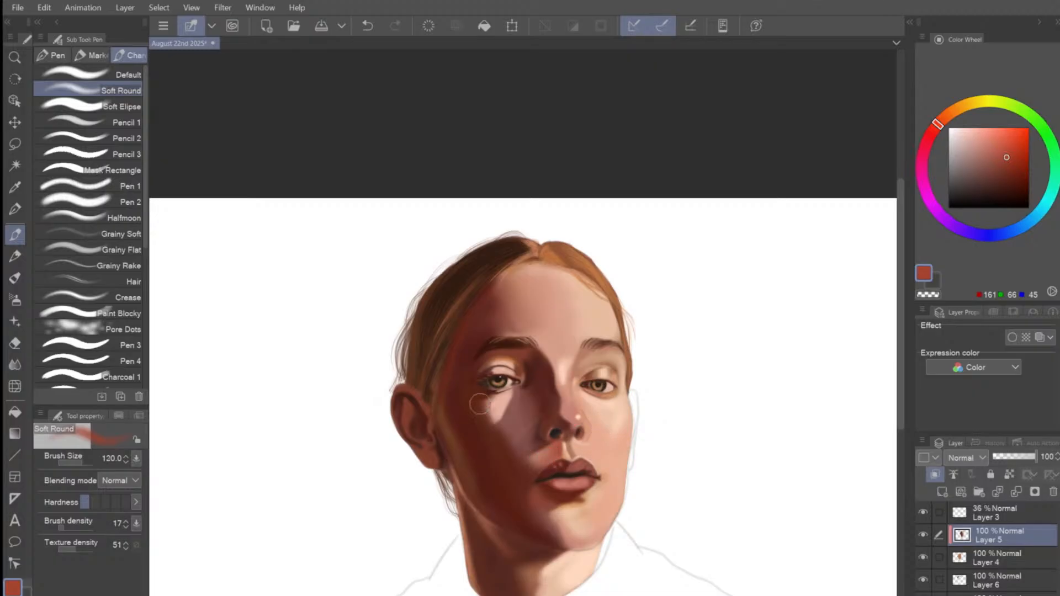
pyautogui.moveTo(492, 418)
pyautogui.mouseDown()
pyautogui.moveTo(513, 432)
pyautogui.moveTo(528, 417)
pyautogui.moveTo(508, 445)
pyautogui.mouseUp()
pyautogui.press(']')
# Sample pale peach (RGB 245, 205, 181) from the nose bridge for Soft Round highlights beside the lit eye at size 70, and save.
pyautogui.press('[')
pyautogui.press('[')
pyautogui.press('[')
pyautogui.press('[')
pyautogui.press('[')
pyautogui.press('[')
pyautogui.press('[')
pyautogui.press('[')
pyautogui.press(']')
pyautogui.keyDown('alt'); pyautogui.click(562, 364); pyautogui.keyUp('alt')
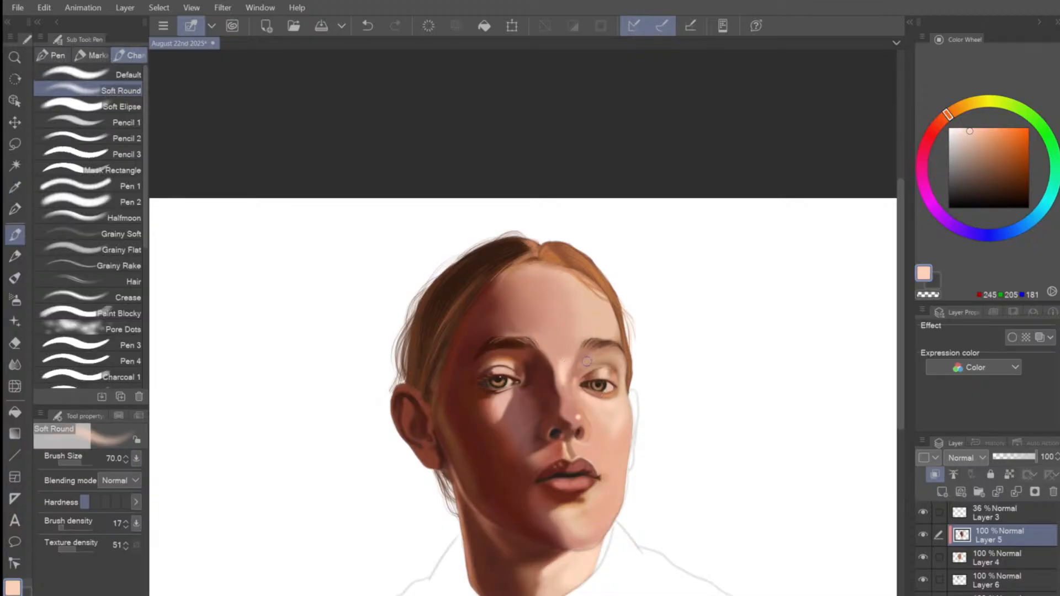
pyautogui.press('[')
pyautogui.press(']')
pyautogui.hotkey('ctrl', 's')
# Touch up the pale peach highlight beside the nose tip with a smaller brush, and undo the last stroke.
pyautogui.press('[')
pyautogui.press('[')
pyautogui.moveTo(579, 423); pyautogui.dragTo(585, 424)
pyautogui.press(']')
pyautogui.press(']')
pyautogui.press(']')
pyautogui.press(']')
pyautogui.press(']')
pyautogui.press(']')
pyautogui.hotkey('ctrl', 'z')
# Shift the colour to salmon pink (RGB 243, 176, 153) and brush the lit skin between the nostril and upper lip at size 80.
pyautogui.moveTo(948, 115); pyautogui.dragTo(942, 120)
pyautogui.click(979, 132)
pyautogui.press('[')
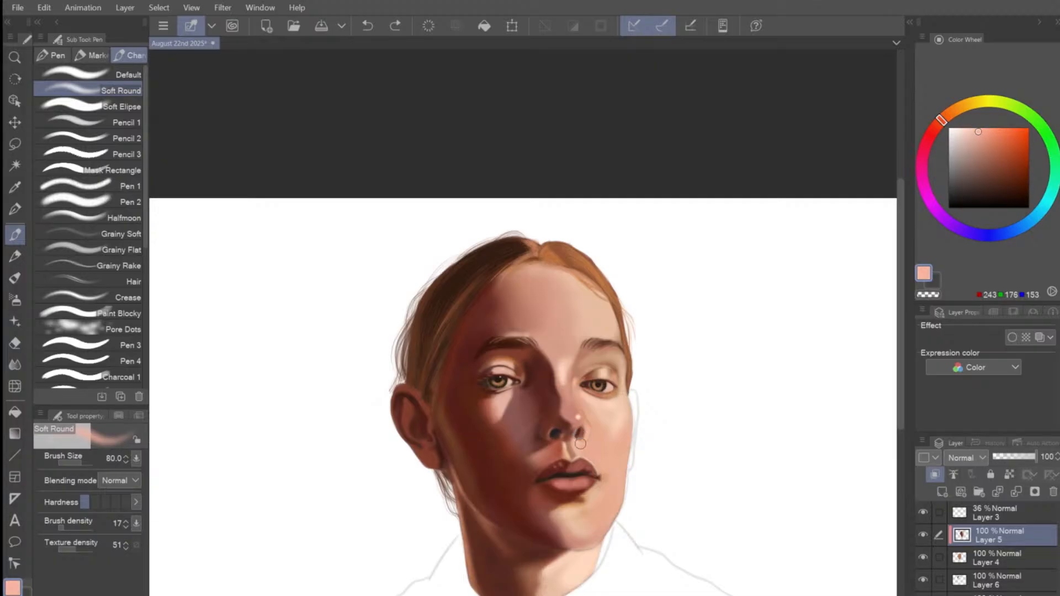
pyautogui.moveTo(580, 445); pyautogui.dragTo(593, 462)
pyautogui.press(']')
pyautogui.press(']')
pyautogui.press('[')
# Sample the nostril shadow, shift it to dark brown (RGB 56, 32, 28) and deepen the shadow under the shadowed brow.
pyautogui.press('i')
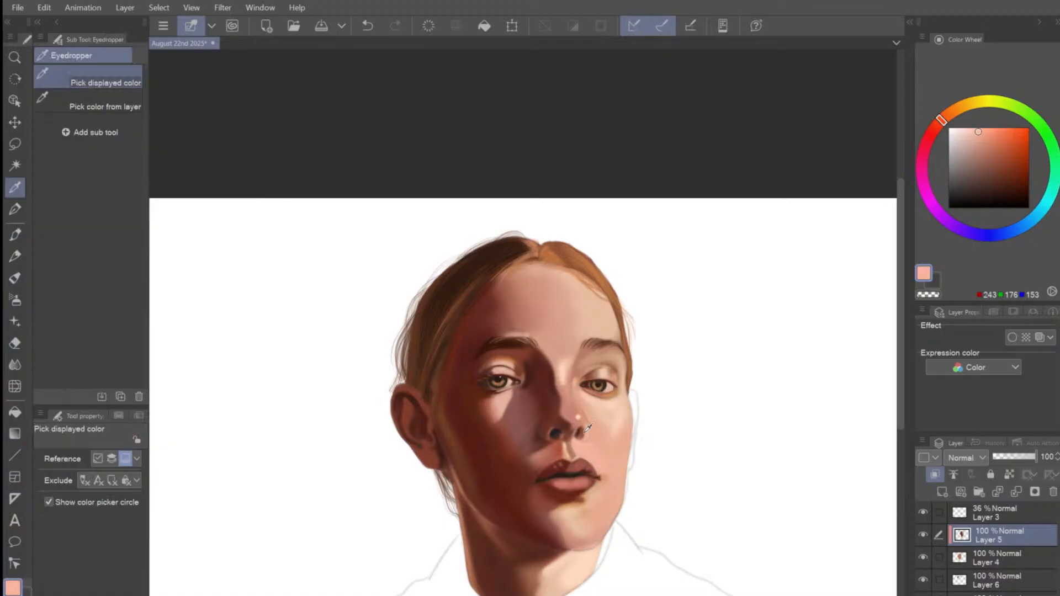
pyautogui.moveTo(577, 432); pyautogui.dragTo(577, 433)
pyautogui.moveTo(990, 181); pyautogui.dragTo(990, 191)
pyautogui.press('[')
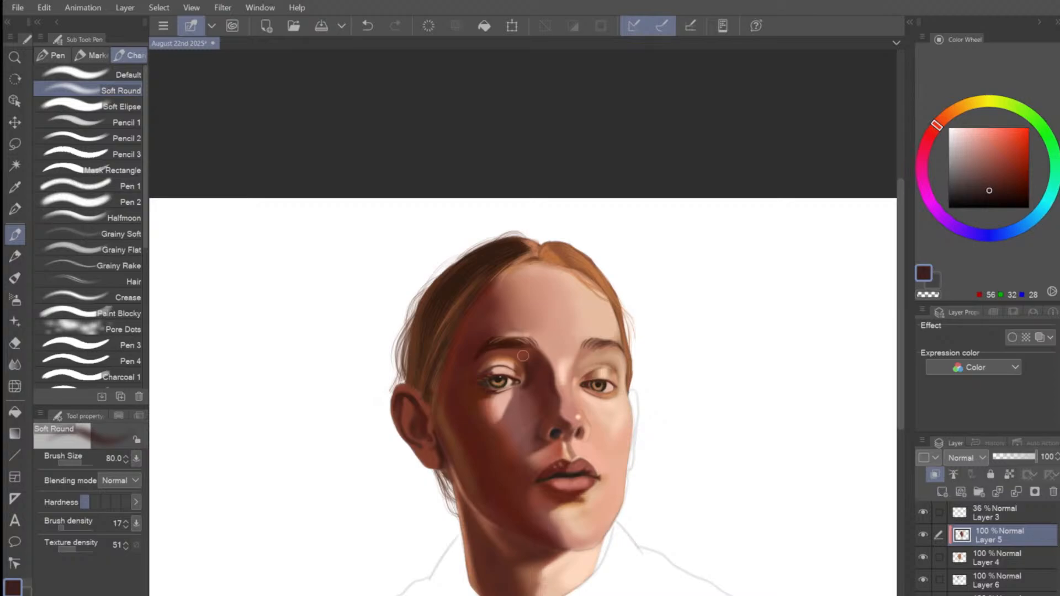
pyautogui.press('[')
pyautogui.press('[')
pyautogui.press('[')
pyautogui.press(']')
pyautogui.press(']')
pyautogui.press(']')
pyautogui.press(']')
# Shift the colour to deep red (RGB 111, 36, 22) and shade along the nose with the Soft Round brush at size 60 and smaller.
pyautogui.moveTo(998, 183); pyautogui.dragTo(1013, 173)
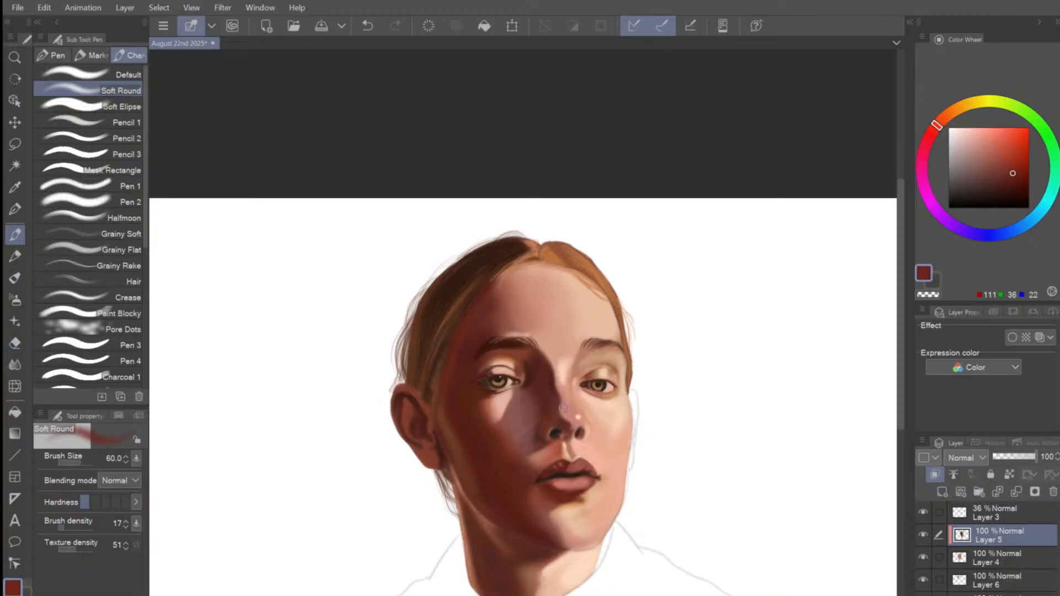
pyautogui.press(']')
pyautogui.press('[')
pyautogui.press('[')
pyautogui.press(']')
pyautogui.press('[')
pyautogui.press('[')
pyautogui.press('[')
pyautogui.press('[')
pyautogui.press('[')
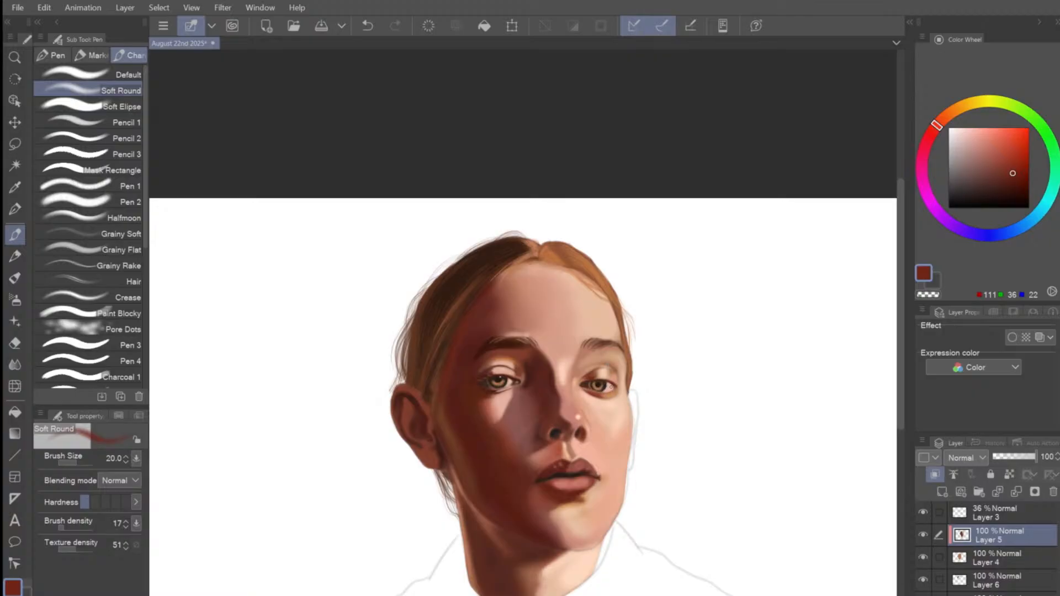
# Lighten the inner corner of the lit eye in sampled pale pink (RGB 222, 180, 162) at brush size 40.
pyautogui.keyDown('alt'); pyautogui.click(590, 383); pyautogui.keyUp('alt')
pyautogui.press(']')
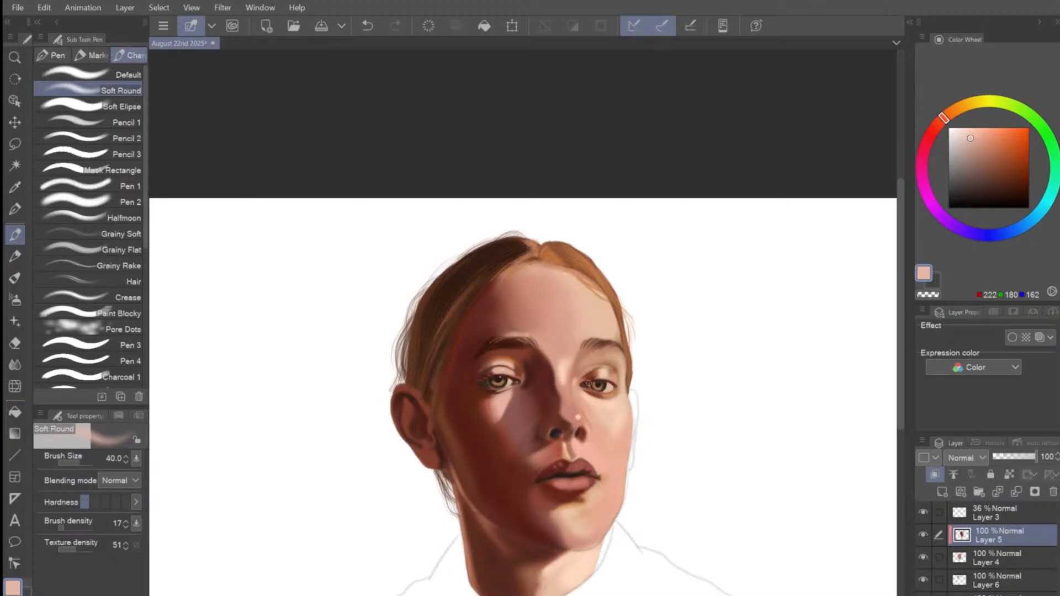
pyautogui.moveTo(589, 384); pyautogui.dragTo(592, 384)
# Refine the lit eye's iris and lash line with sampled browns, ending on dark brown (RGB 39, 28, 19) at size 20.
pyautogui.keyDown('alt'); pyautogui.click(597, 381); pyautogui.keyUp('alt')
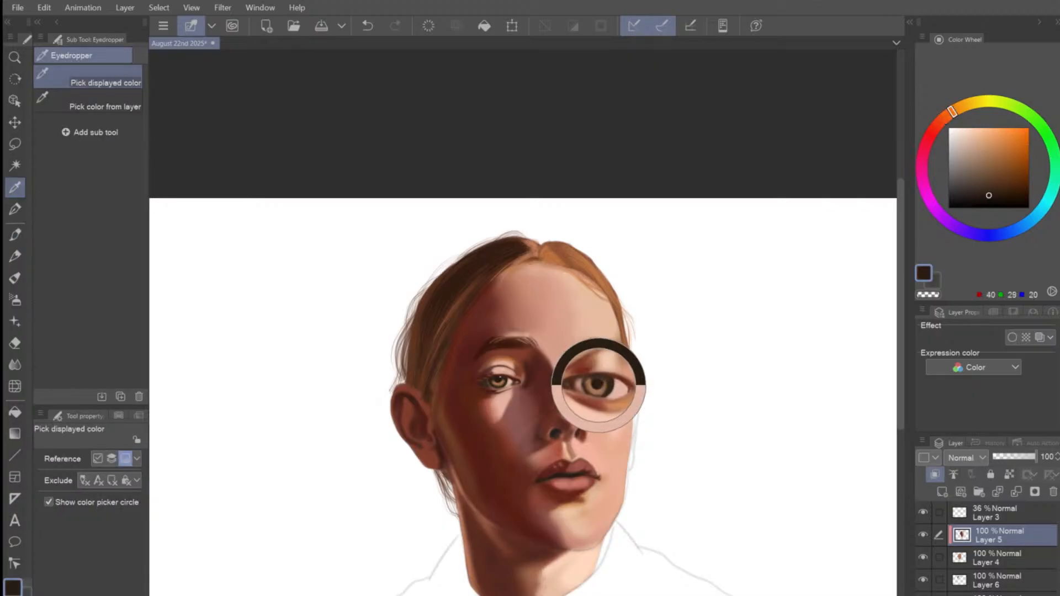
pyautogui.press(']')
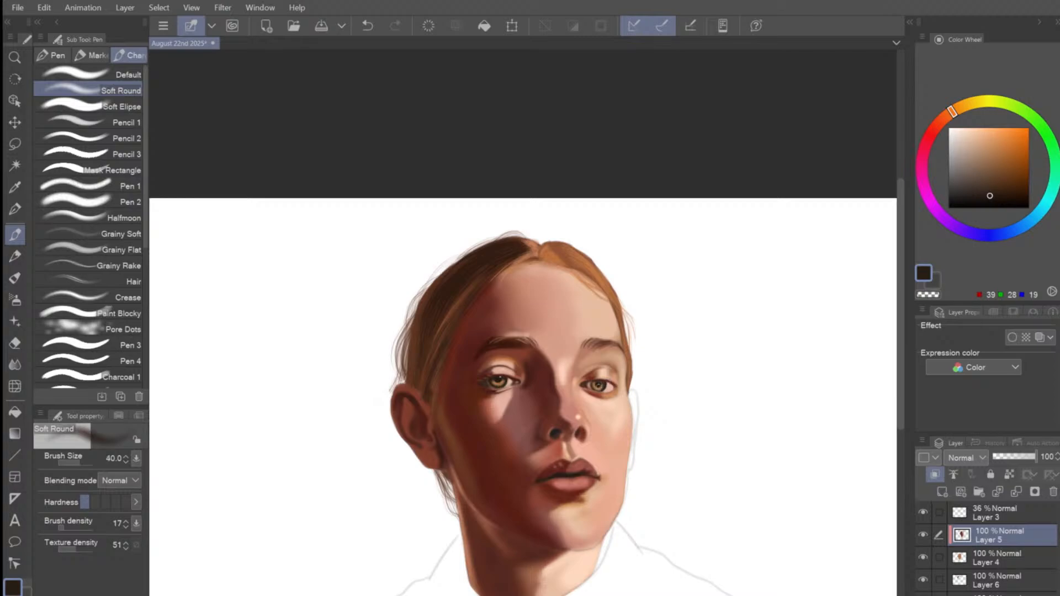
pyautogui.keyDown('alt'); pyautogui.click(596, 386); pyautogui.keyUp('alt')
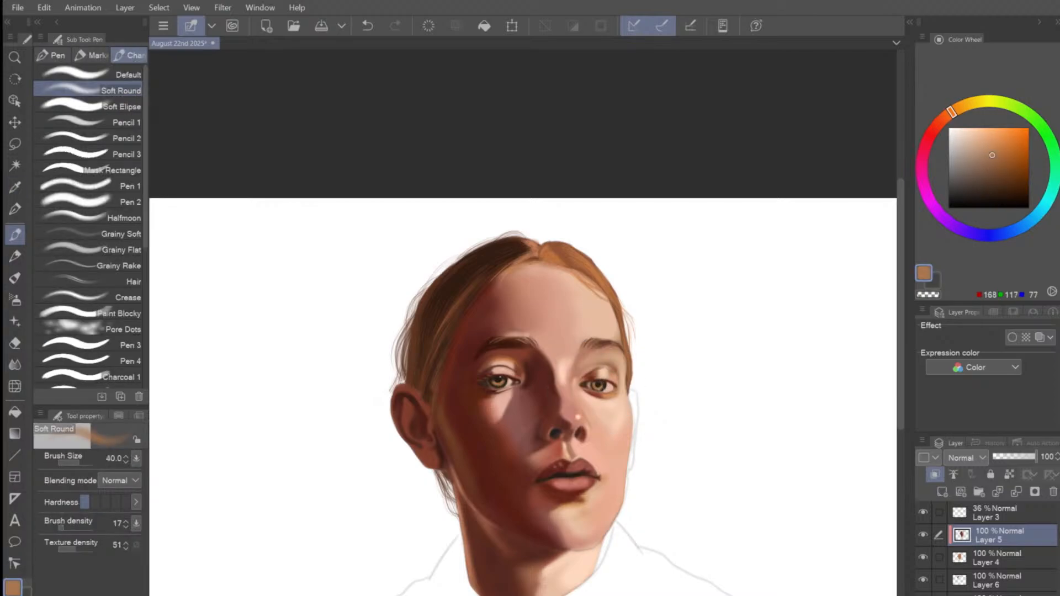
pyautogui.keyDown('alt'); pyautogui.click(598, 386); pyautogui.keyUp('alt')
pyautogui.press('[')
pyautogui.press('[')
pyautogui.press('[')
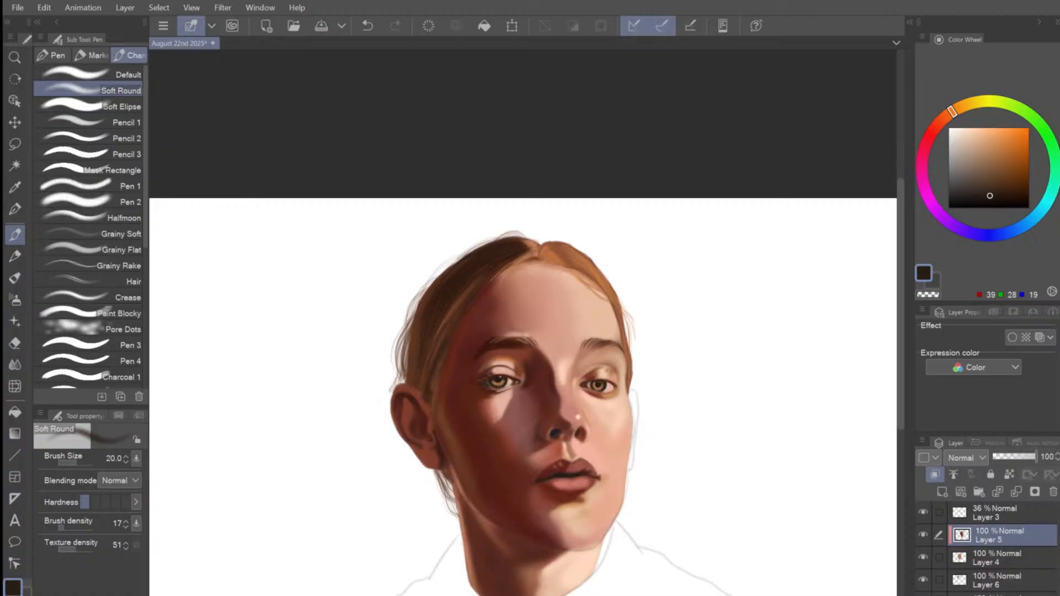
# Sample pale grey (RGB 182, 177, 175) at the shadowed eye's upper lid for fine accents at brush size 20.
pyautogui.keyDown('alt'); pyautogui.click(508, 365); pyautogui.keyUp('alt')
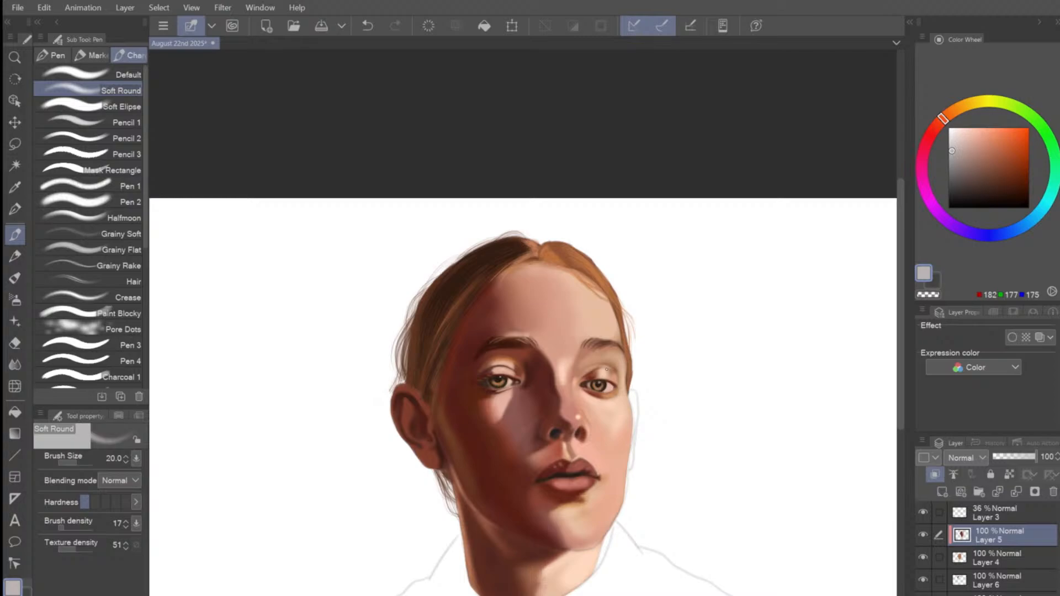
pyautogui.scroll(-3, 606, 370)
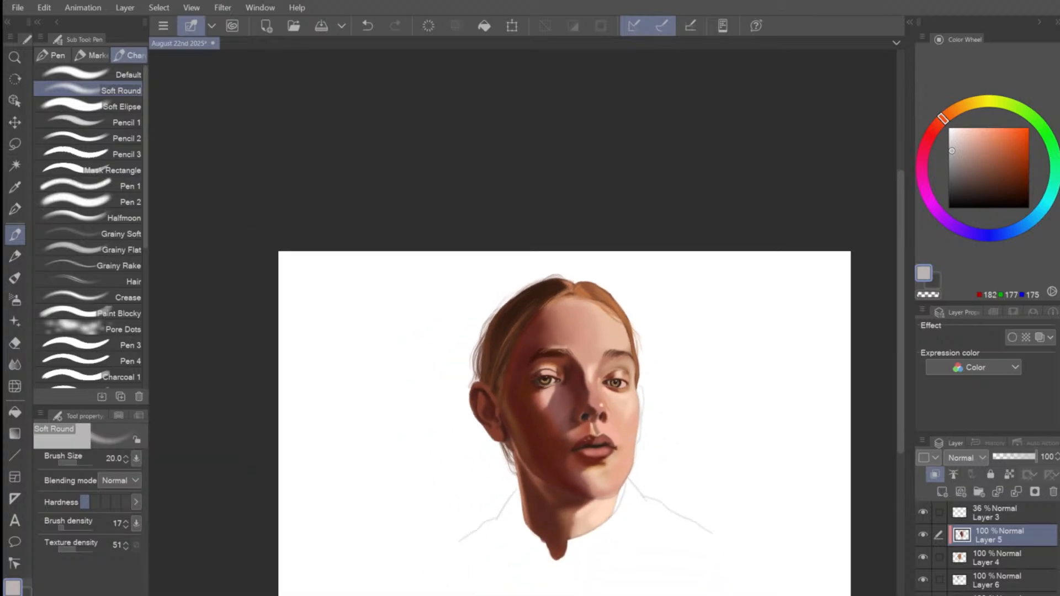
pyautogui.scroll(3, 610, 435)
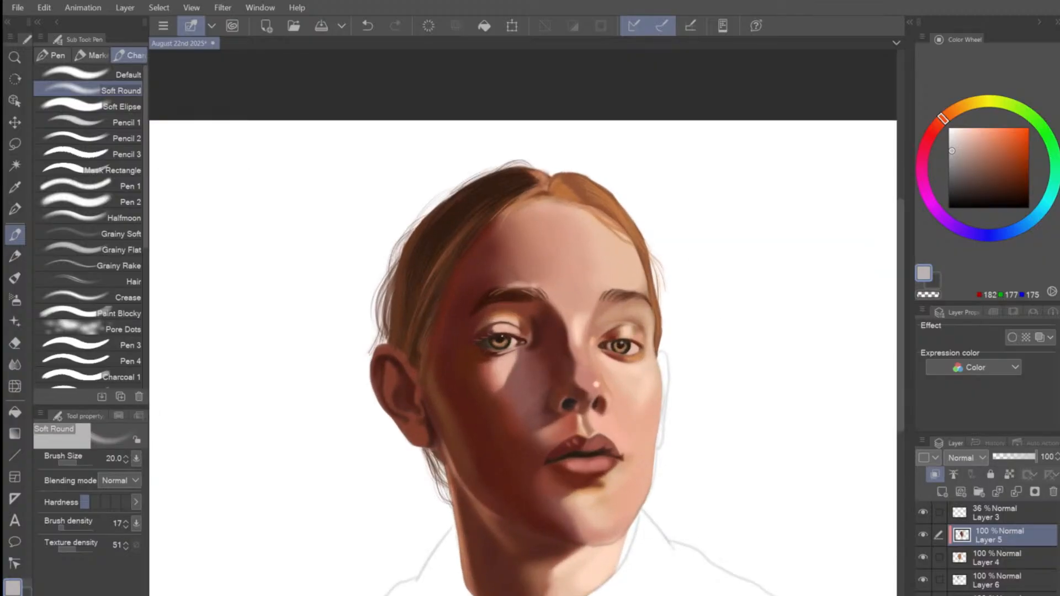
# Shade the philtrum and the upper lip's edge in sampled reddish brown (RGB 105, 44, 33), enlarging the Soft Round brush to size 50.
pyautogui.keyDown('alt'); pyautogui.click(585, 425); pyautogui.keyUp('alt')
pyautogui.press(']')
pyautogui.press(']')
pyautogui.press(']')
pyautogui.press(']')
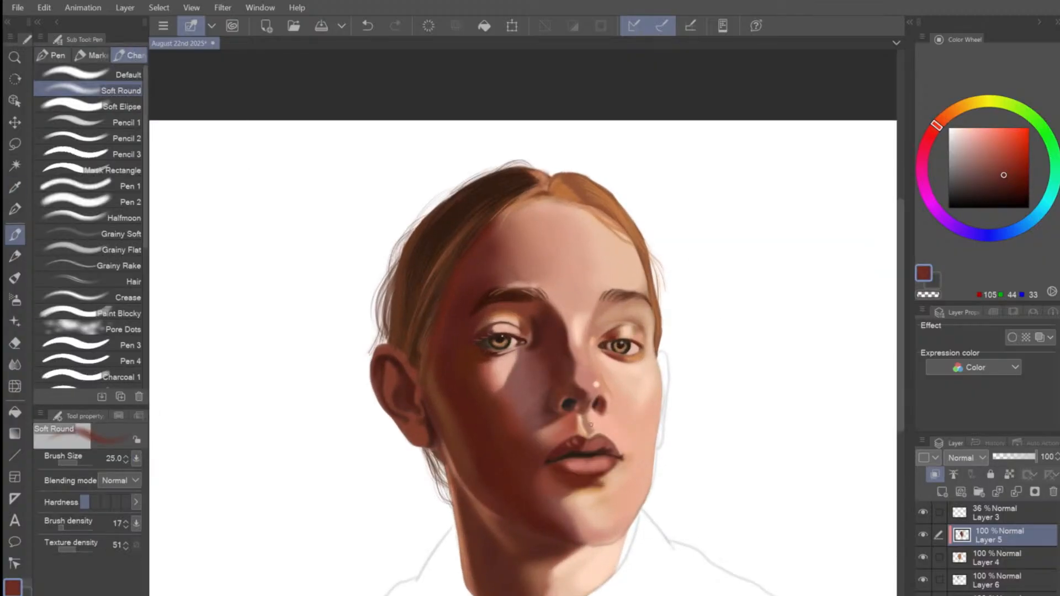
pyautogui.moveTo(588, 440)
pyautogui.mouseDown()
pyautogui.moveTo(580, 445)
pyautogui.moveTo(588, 441)
pyautogui.mouseUp()
pyautogui.keyDown('alt'); pyautogui.click(580, 444); pyautogui.keyUp('alt')
pyautogui.keyDown('alt'); pyautogui.click(580, 436); pyautogui.keyUp('alt')
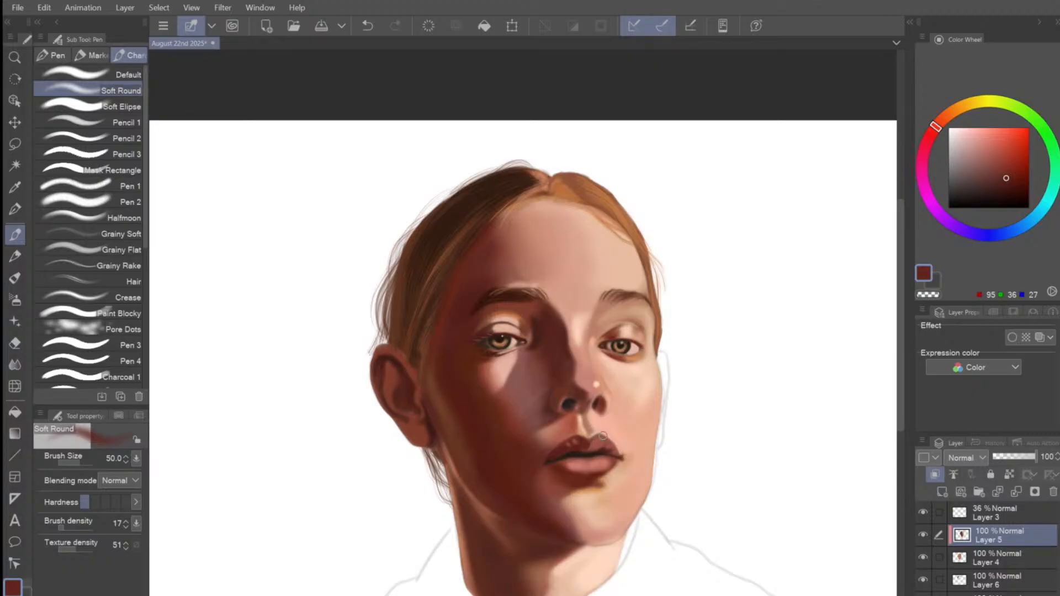
# Refine the upper lip's edge with a smaller brush, undo the last stroke and adjust the dark red shade.
pyautogui.press('[')
pyautogui.press('[')
pyautogui.press('[')
pyautogui.press('[')
pyautogui.press('[')
pyautogui.press(']')
pyautogui.hotkey('ctrl', 'z')
pyautogui.click(1005, 177)
pyautogui.click(1004, 179)
# Darken the line between the lips in near-black brown (RGB 18, 13, 8) with the Soft Round brush at size 25.
pyautogui.keyDown('alt'); pyautogui.click(578, 450); pyautogui.keyUp('alt')
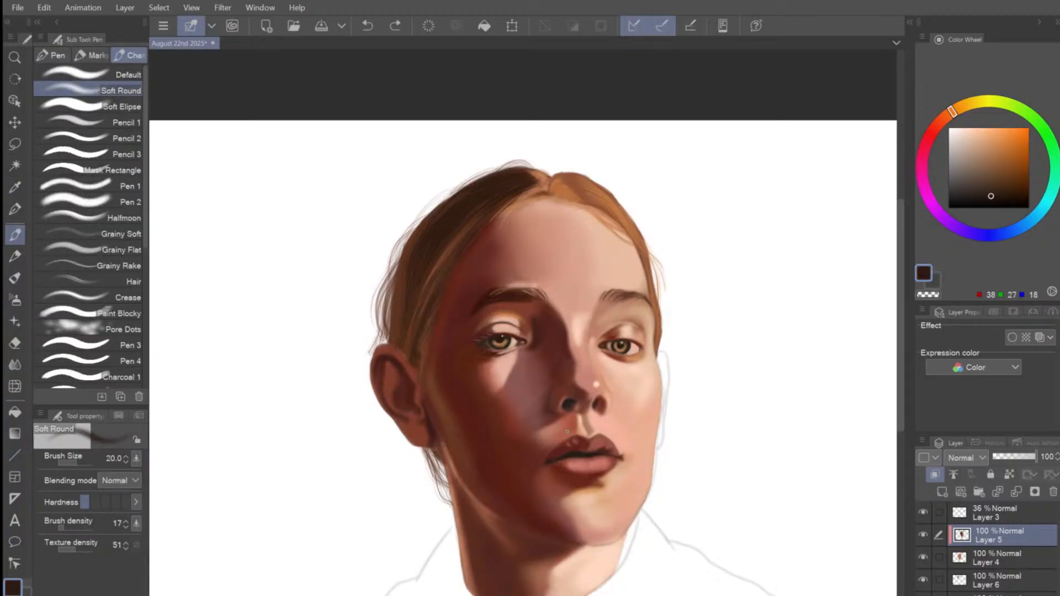
pyautogui.click(992, 195)
pyautogui.click(991, 202)
pyautogui.press(']')
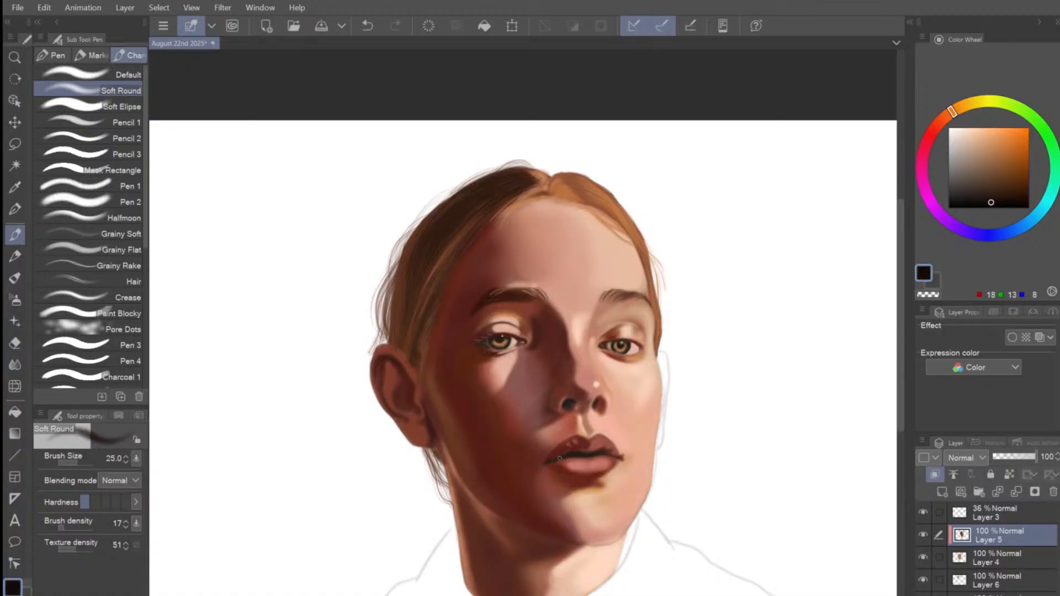
pyautogui.press(']')
pyautogui.press('[')
pyautogui.press('[')
pyautogui.press(']')
# Undo the last strokes and deepen the shadow around the shadowed nostril wing in very dark maroon (RGB 25, 10, 8).
pyautogui.moveTo(602, 594); pyautogui.dragTo(580, 594)
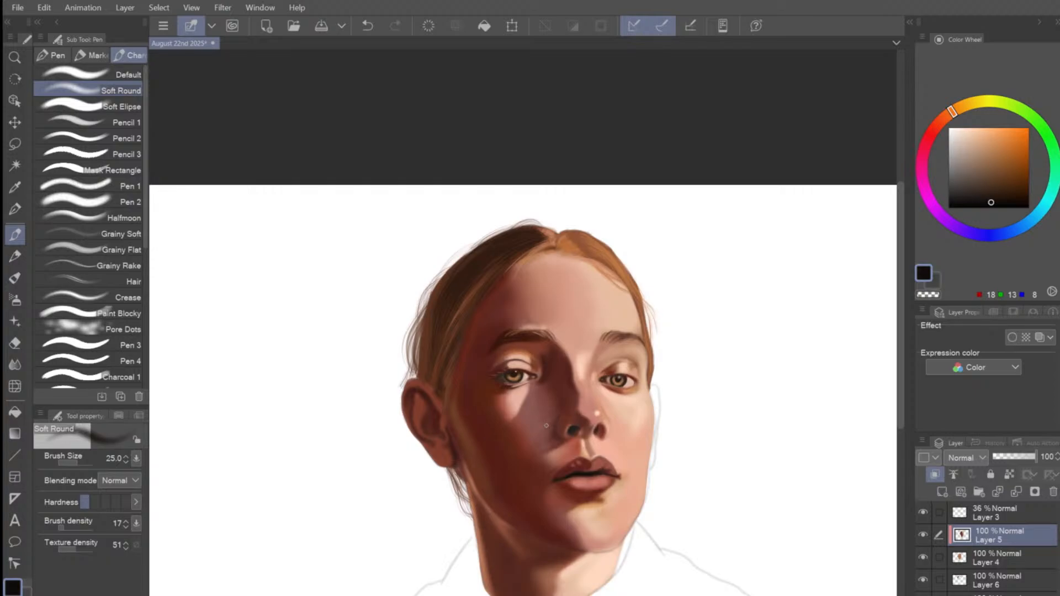
pyautogui.hotkey('ctrl', 'z')
pyautogui.keyDown('alt'); pyautogui.click(580, 461); pyautogui.keyUp('alt')
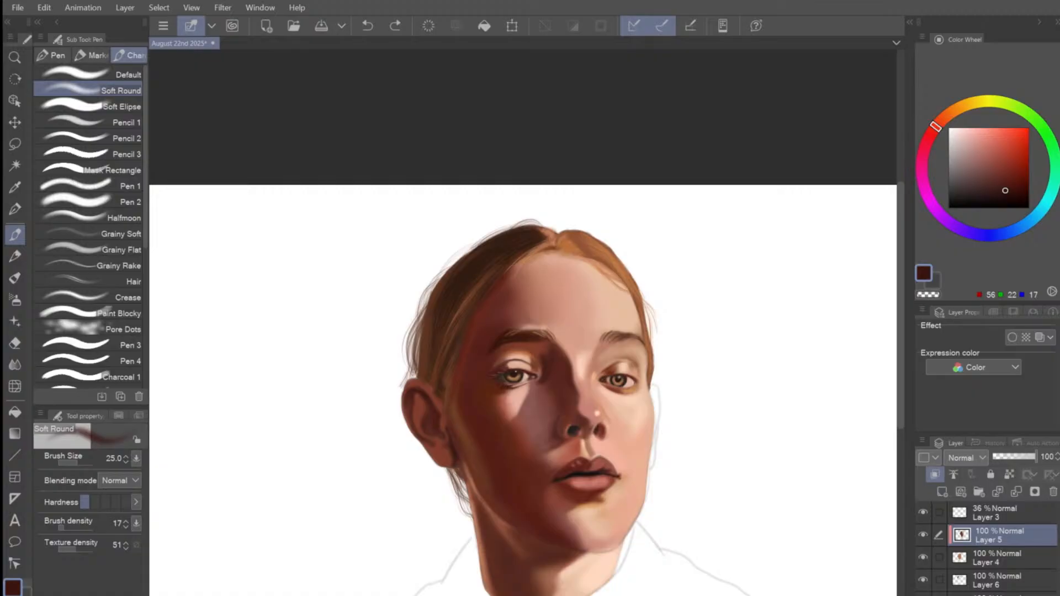
pyautogui.moveTo(1006, 192); pyautogui.dragTo(1004, 201)
pyautogui.press(']')
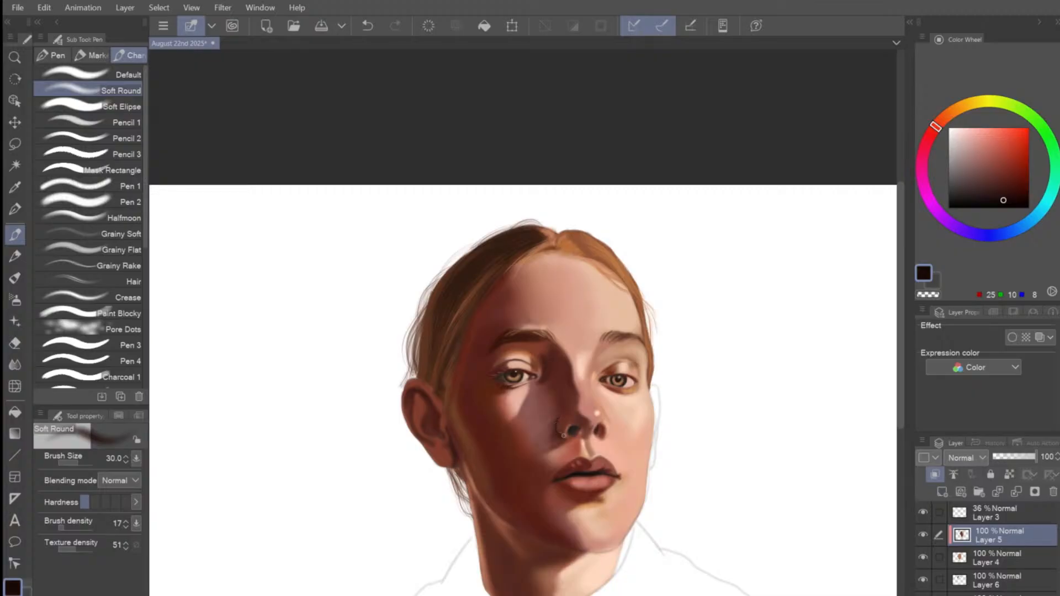
pyautogui.hotkey('ctrl', 'z')
pyautogui.moveTo(562, 438); pyautogui.dragTo(560, 418)
pyautogui.press(']')
pyautogui.press(']')
pyautogui.press(']')
pyautogui.moveTo(556, 423); pyautogui.dragTo(559, 436)
# Deepen the shadowed side of the nose bridge in sampled dark brown (RGB 64, 31, 25) with the Soft Round brush at size 100.
pyautogui.keyDown('alt'); pyautogui.click(546, 365); pyautogui.keyUp('alt')
pyautogui.press(']')
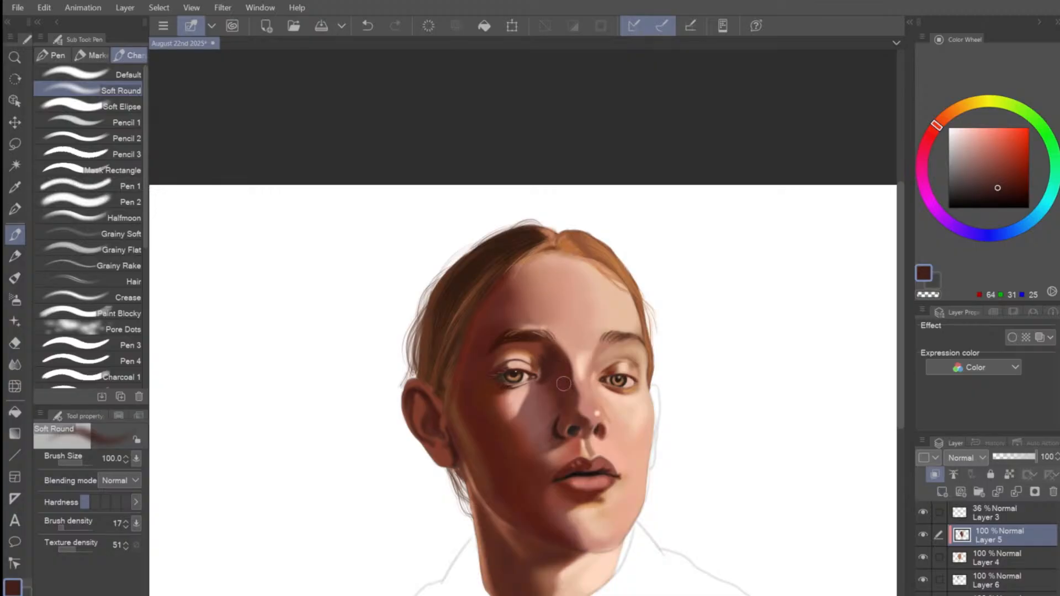
pyautogui.press(']')
pyautogui.press(']')
pyautogui.press(']')
pyautogui.press('[')
pyautogui.press('[')
# Soften the new shadow transitions around the nose with the Blend tool at size 100.
pyautogui.press('j')
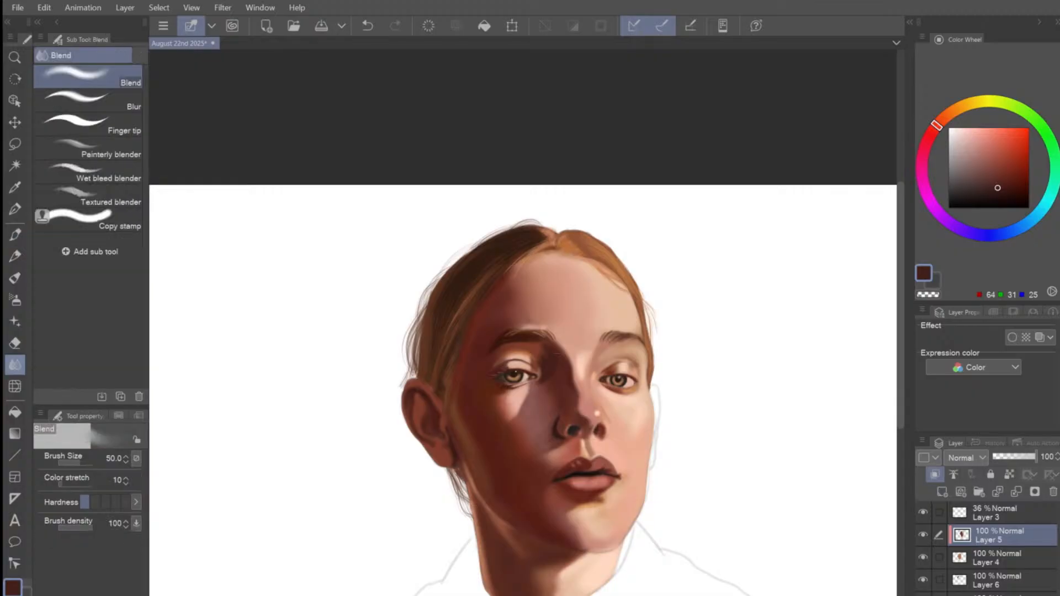
pyautogui.press(']')
pyautogui.press(']')
pyautogui.press(']')
pyautogui.press(']')
pyautogui.press(']')
pyautogui.press('[')
pyautogui.scroll(-2, 645, 391)
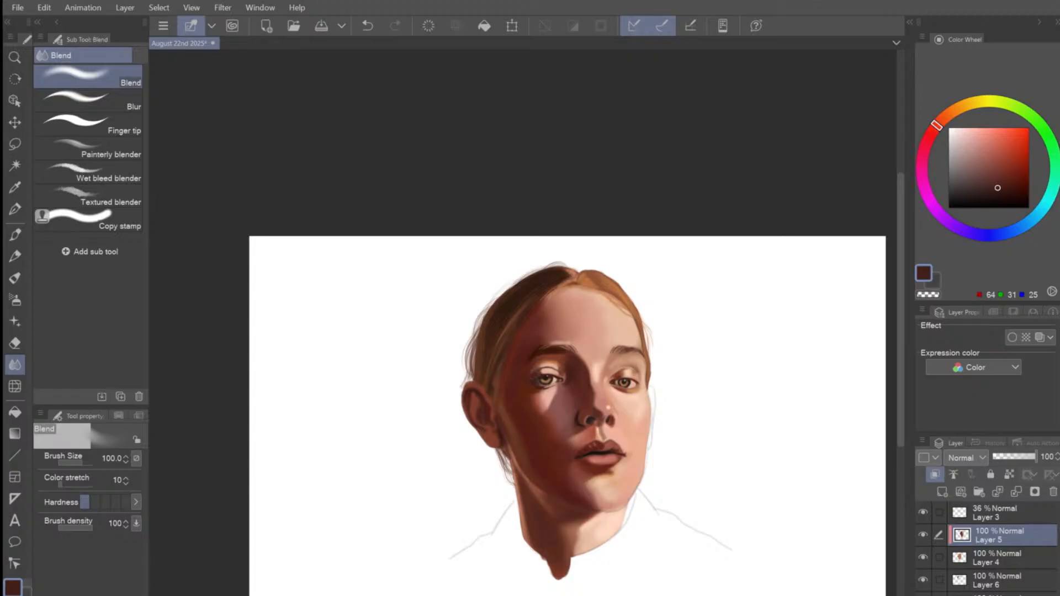
pyautogui.press(']')
pyautogui.press(']')
pyautogui.press(']')
pyautogui.press(']')
pyautogui.hotkey('ctrl', 'z')
pyautogui.press('[')
# Sample the shadowed cheek, shift it to rust (RGB 139, 72, 51) and brush from the ear to the jaw, enlarging Soft Round to size 400.
pyautogui.keyDown('alt'); pyautogui.click(535, 412); pyautogui.keyUp('alt')
pyautogui.press('p')
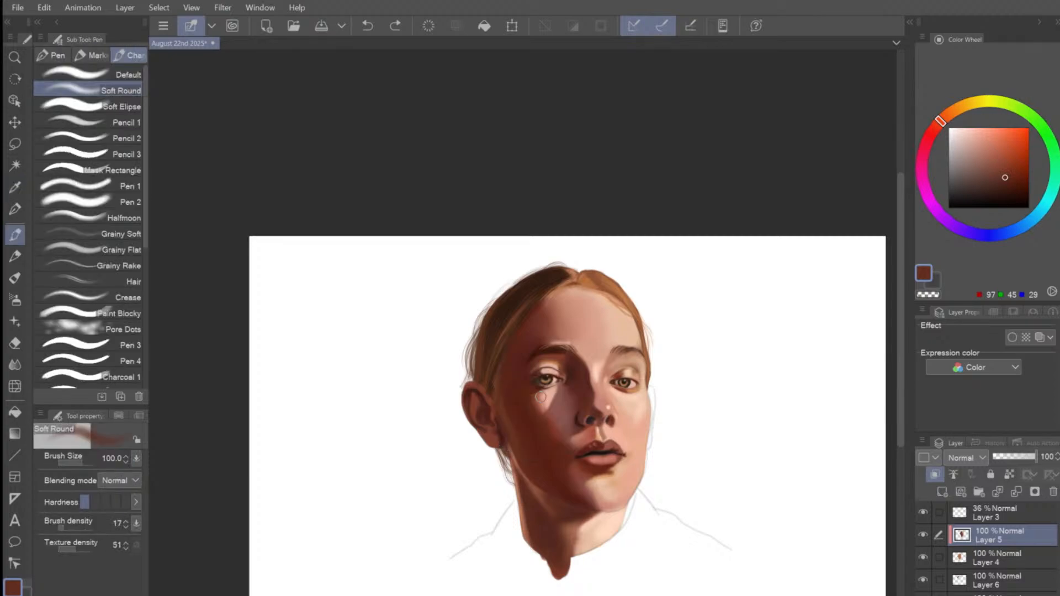
pyautogui.click(1000, 164)
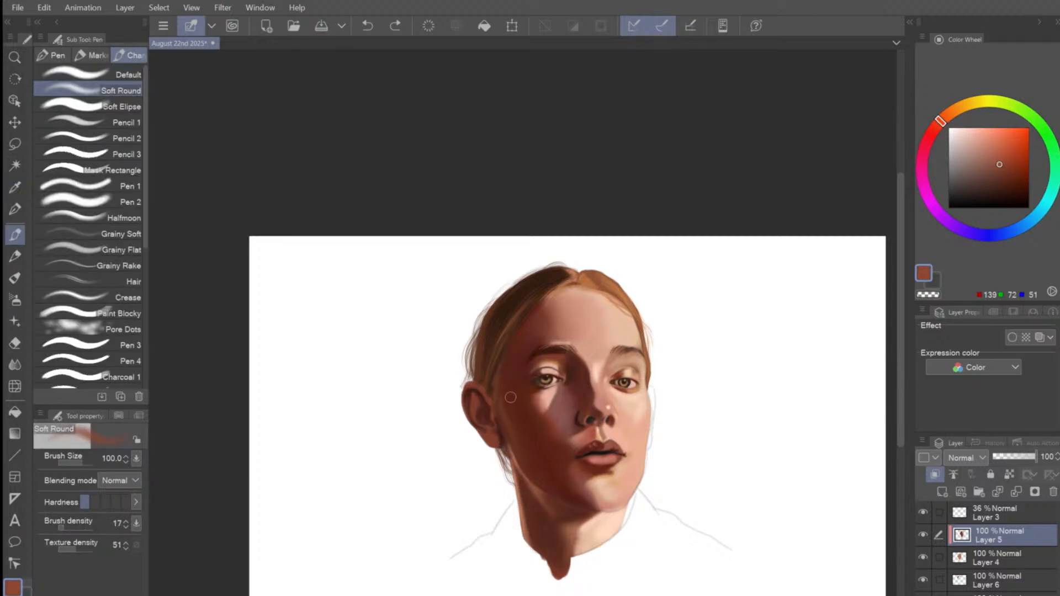
pyautogui.press(']')
pyautogui.press(']')
pyautogui.press(']')
pyautogui.moveTo(506, 410)
pyautogui.mouseDown()
pyautogui.moveTo(523, 441)
pyautogui.moveTo(508, 397)
pyautogui.moveTo(532, 468)
pyautogui.mouseUp()
pyautogui.press(']')
pyautogui.press(']')
pyautogui.press(']')
pyautogui.press(']')
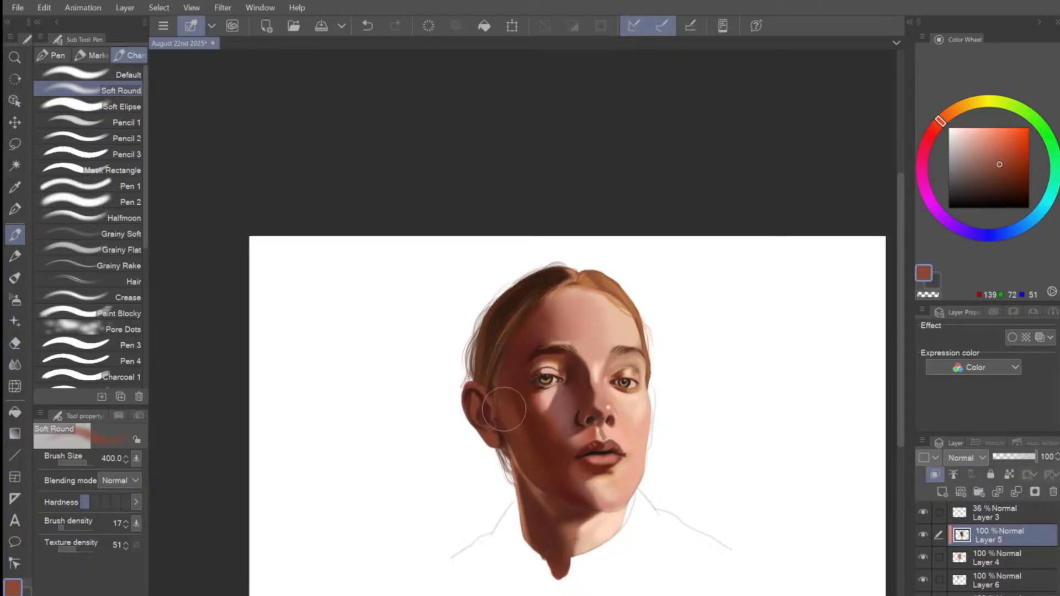
# Reduce the Soft Round brush to size 120 and undo the last rust stroke on the shadowed side of the face.
pyautogui.press('[')
pyautogui.press('[')
pyautogui.press('[')
pyautogui.press('[')
pyautogui.press('[')
pyautogui.press('[')
pyautogui.hotkey('ctrl', 'z')
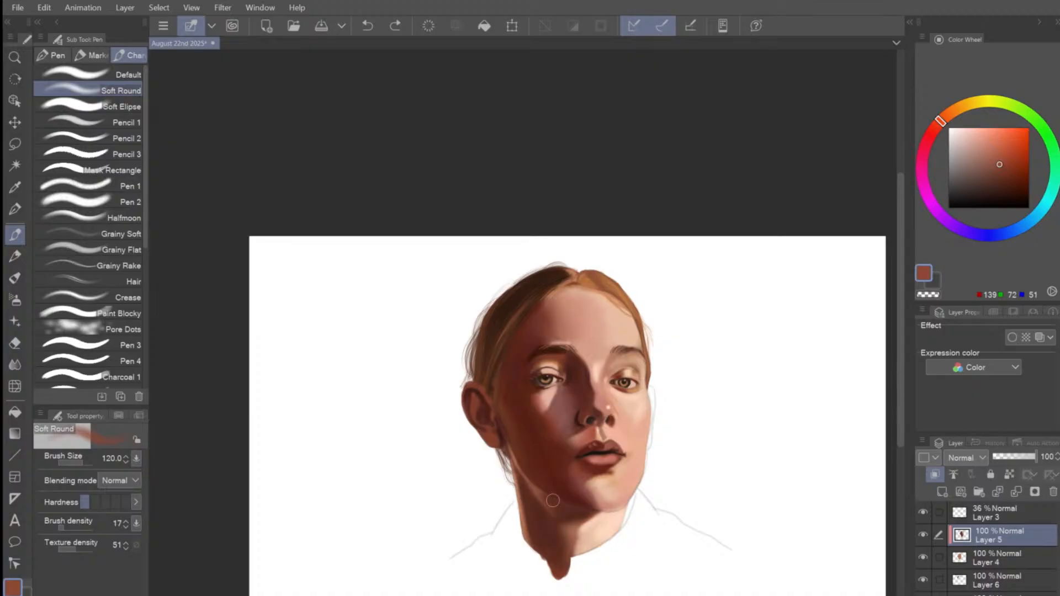
pyautogui.scroll(5, 538, 362)
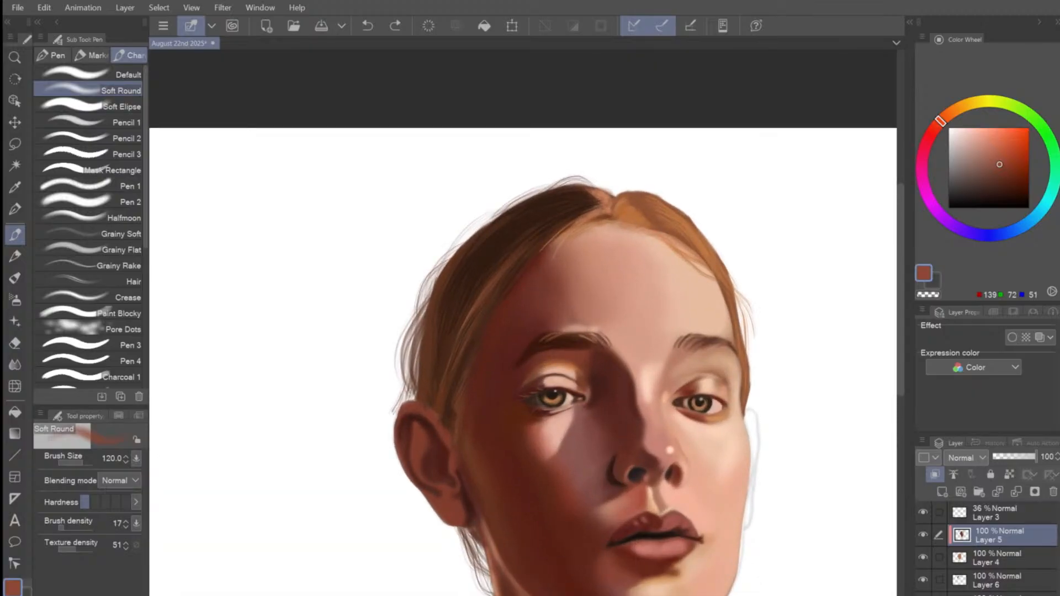
# Sample the dark red skin beside the shadowed eye, shift it to RGB 83, 39, 25 and shade its outer corner, reducing Soft Round to size 60.
pyautogui.press('i')
pyautogui.click(540, 381)
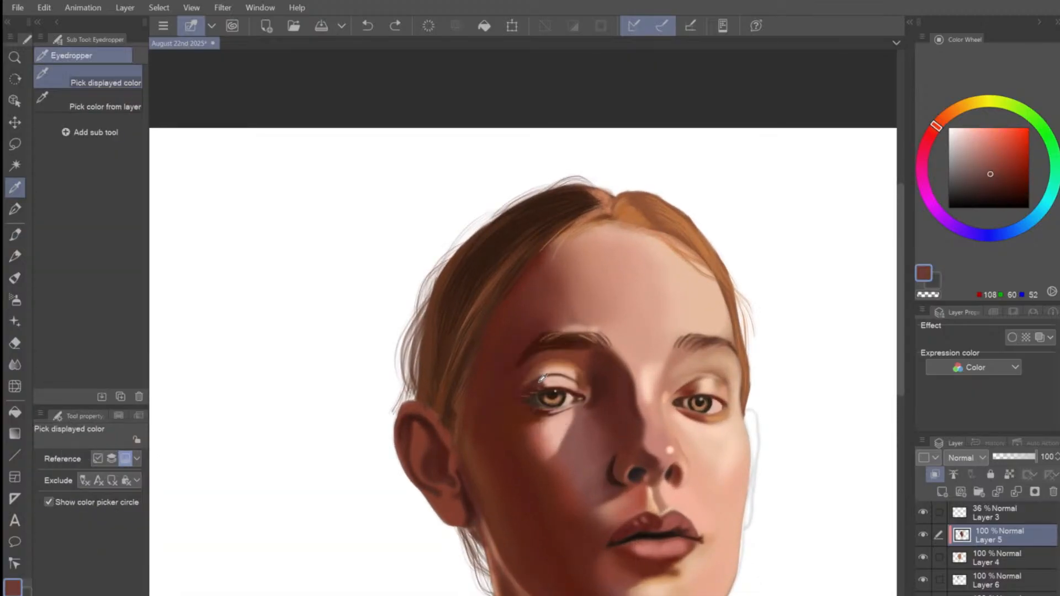
pyautogui.click(507, 369)
pyautogui.press('p')
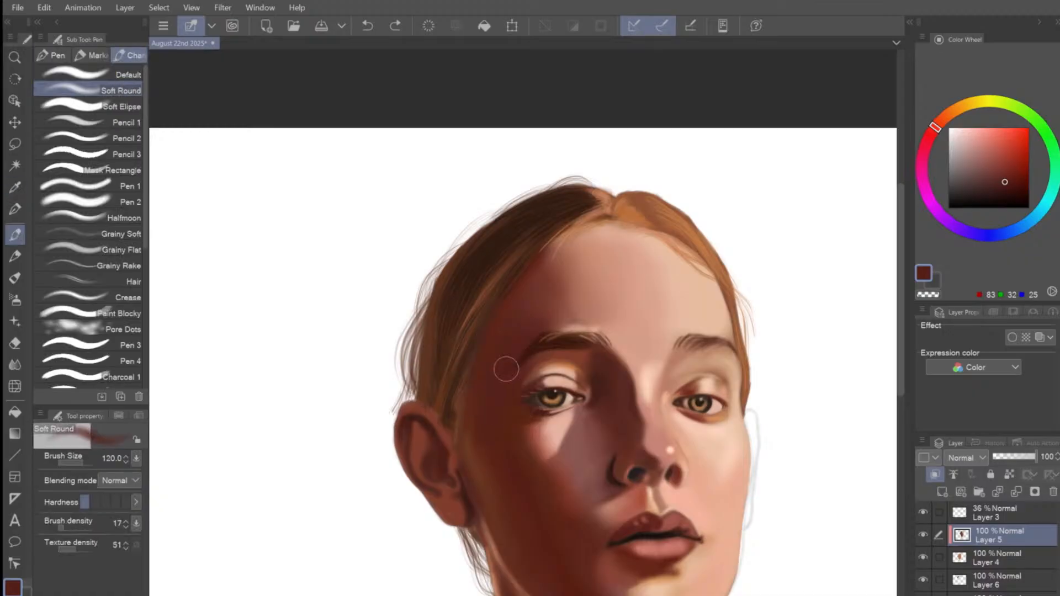
pyautogui.moveTo(935, 126); pyautogui.dragTo(942, 120)
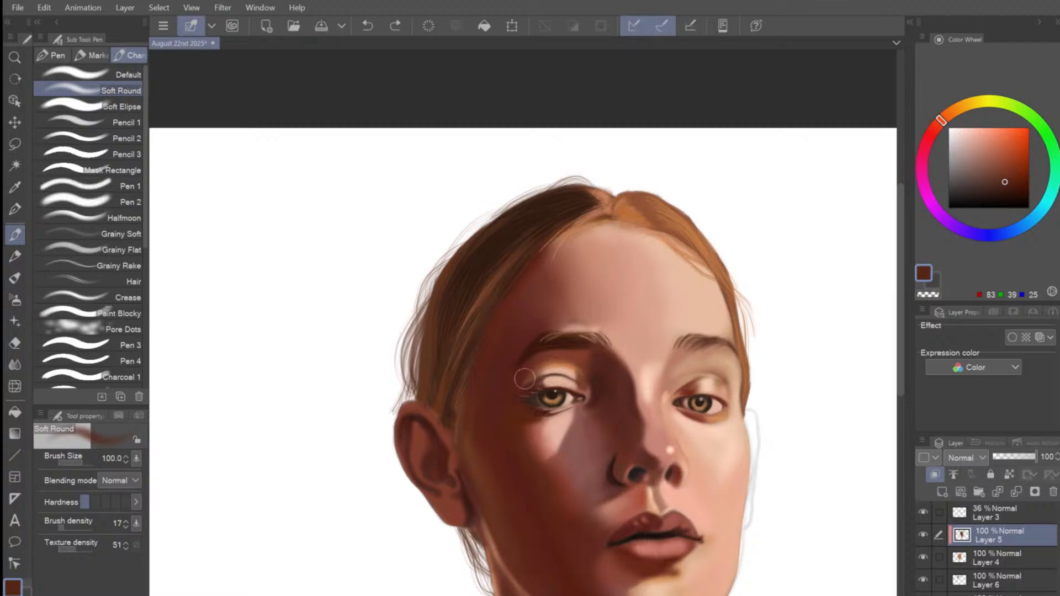
pyautogui.press('[')
pyautogui.press('[')
pyautogui.press('[')
pyautogui.press('[')
# Sample reddish brown (RGB 89, 44, 36) at the shadowed eye's upper lid and refine the lid crease with small Soft Round strokes.
pyautogui.press('i')
pyautogui.click(535, 386)
pyautogui.press('p')
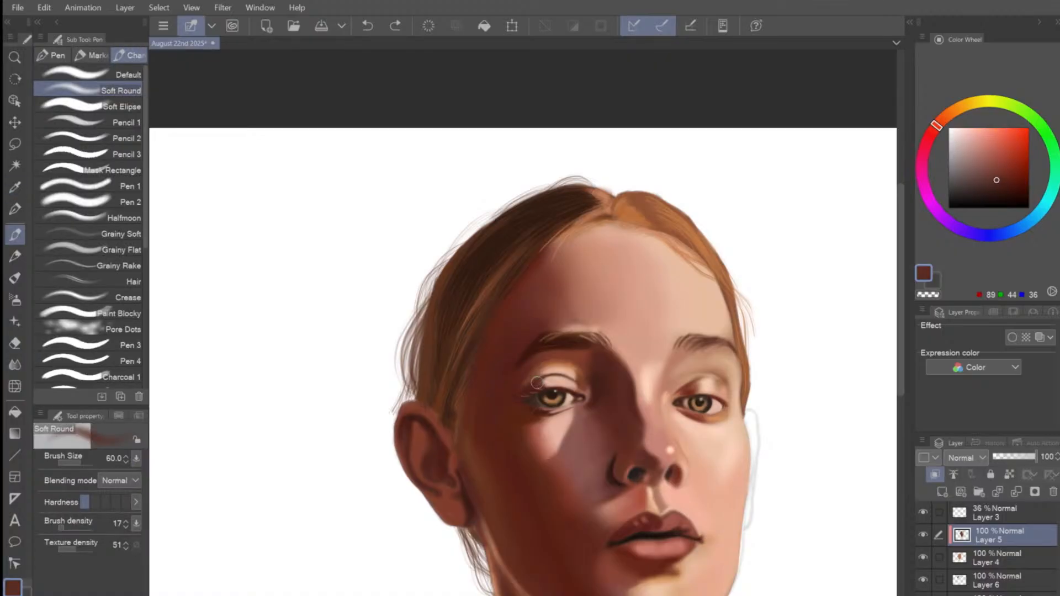
pyautogui.press('[')
pyautogui.press('[')
pyautogui.press('[')
pyautogui.press('[')
pyautogui.press('[')
pyautogui.press('[')
pyautogui.press('[')
pyautogui.click(540, 380)
pyautogui.press(']')
pyautogui.press(']')
pyautogui.press(']')
pyautogui.press(']')
pyautogui.press(']')
pyautogui.press(']')
pyautogui.press(']')
pyautogui.hotkey('ctrl', 't')
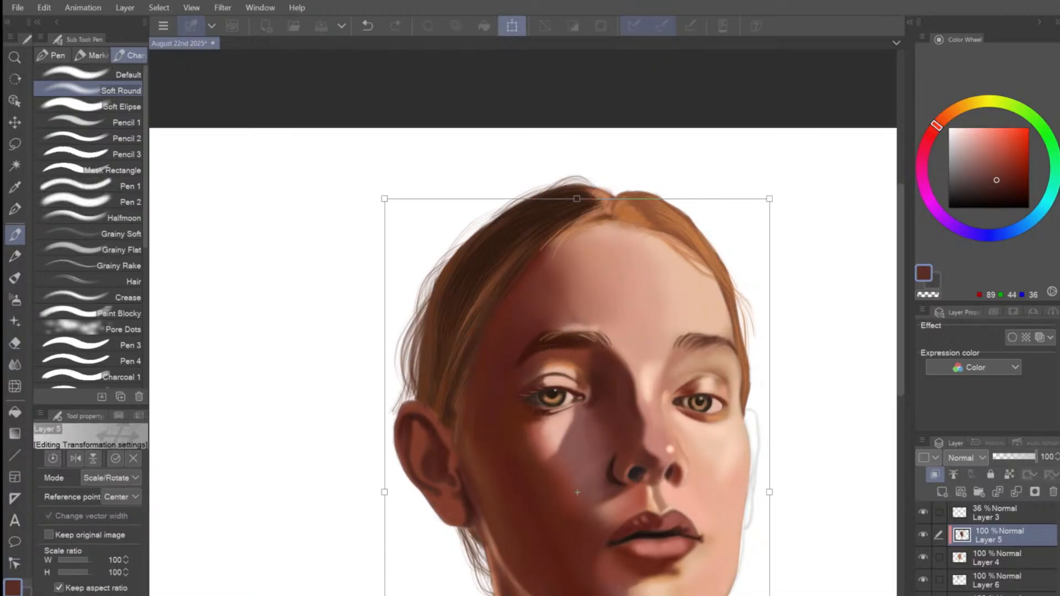
pyautogui.press('Return')
# Sample dark red (RGB 83, 32, 25) beside the shadowed eye and brush the socket below the eyebrow with Soft Round at sizes 80 to 60.
pyautogui.press('i')
pyautogui.click(527, 375)
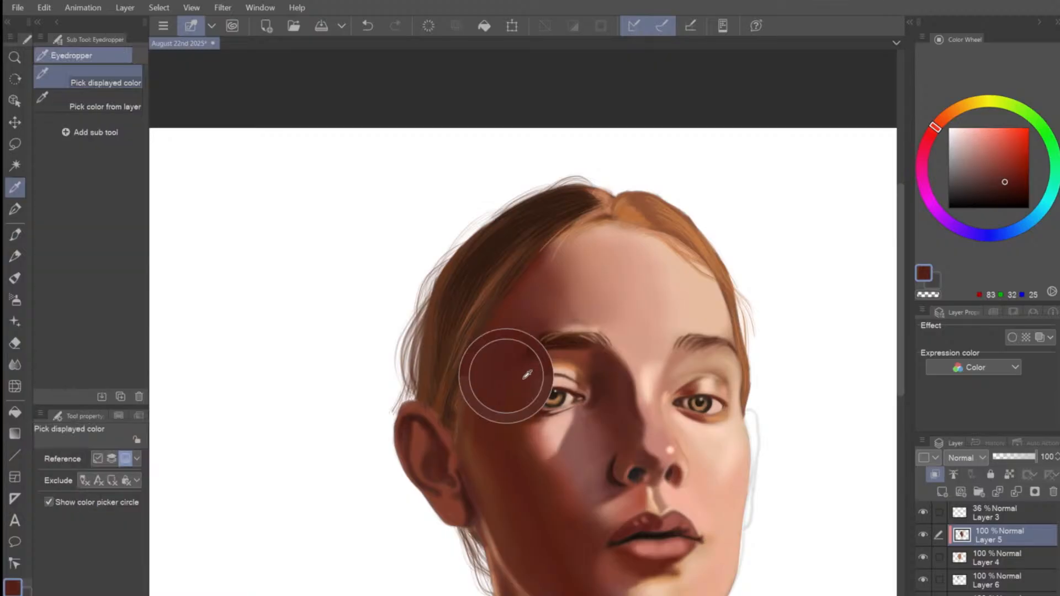
pyautogui.press('p')
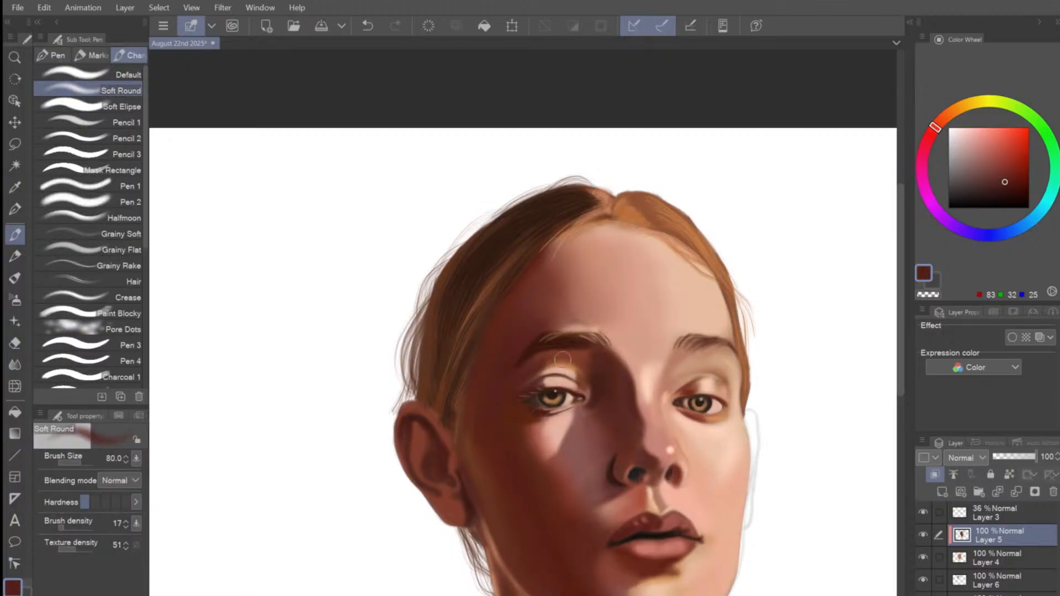
pyautogui.press(']')
pyautogui.press(']')
pyautogui.press('[')
pyautogui.press('[')
pyautogui.press('[')
# Sample the nose shadow, shift it to warm brown (RGB 123, 72, 51) and repaint the shadowed nostril wing with Soft Round at size 70.
pyautogui.hotkey('ctrl', '-')
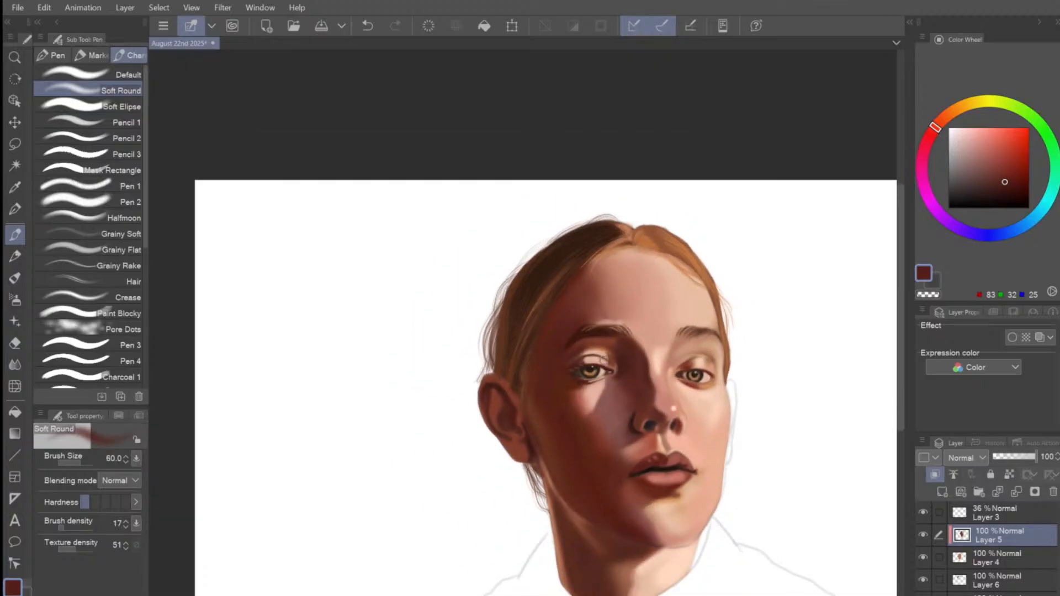
pyautogui.press('[')
pyautogui.press('[')
pyautogui.keyDown('alt'); pyautogui.click(643, 406); pyautogui.keyUp('alt')
pyautogui.moveTo(937, 126); pyautogui.dragTo(943, 118)
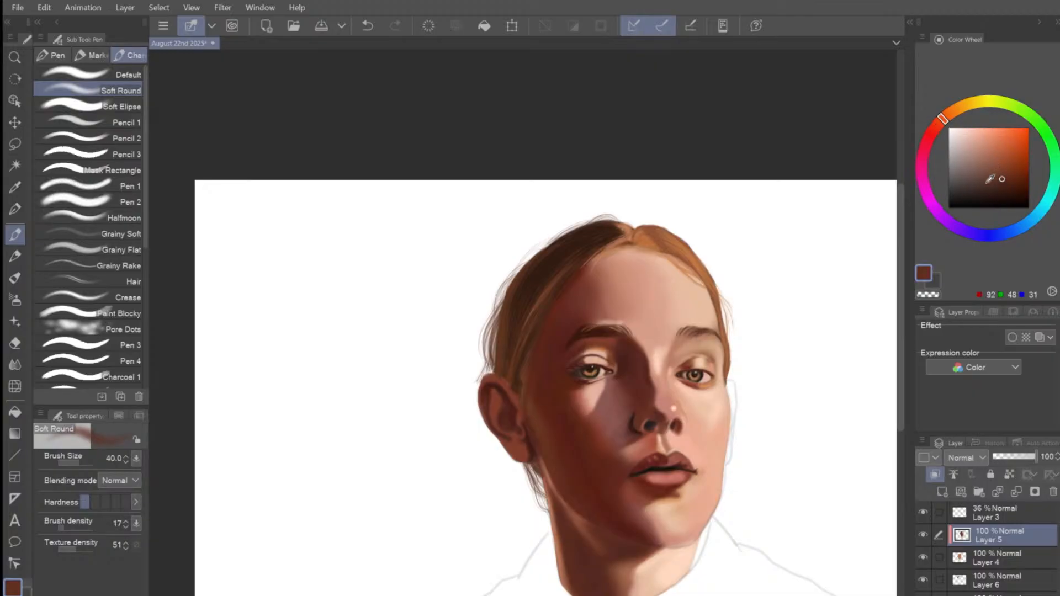
pyautogui.click(996, 168)
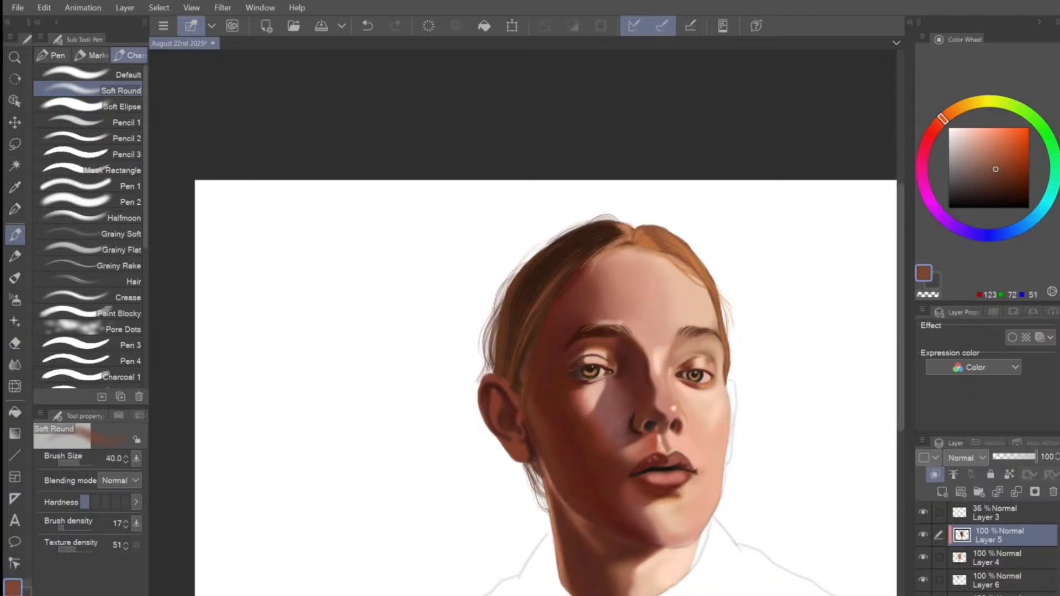
pyautogui.press(']')
pyautogui.press(']')
pyautogui.moveTo(637, 419); pyautogui.dragTo(641, 429)
pyautogui.hotkey('ctrl', 'z')
pyautogui.moveTo(643, 411); pyautogui.dragTo(636, 420)
# Darken the colour to deep brown (RGB 94, 39, 17) and detail the lit eye's upper lid with Soft Round at size 12.
pyautogui.scroll(-2, 676, 393)
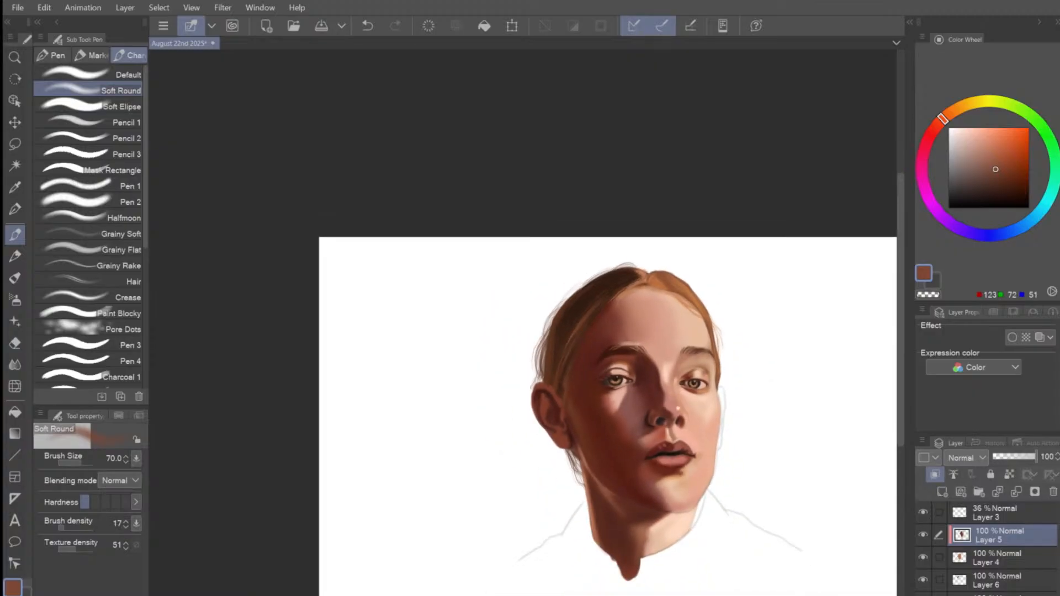
pyautogui.press('[')
pyautogui.press('[')
pyautogui.press('[')
pyautogui.moveTo(998, 168); pyautogui.dragTo(1014, 178)
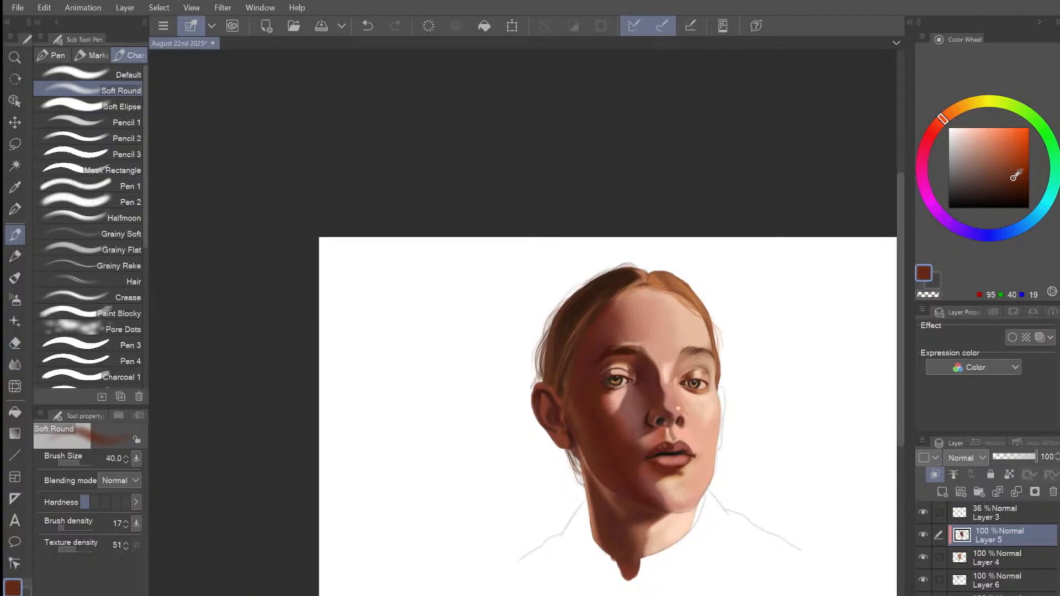
pyautogui.scroll(3, 723, 381)
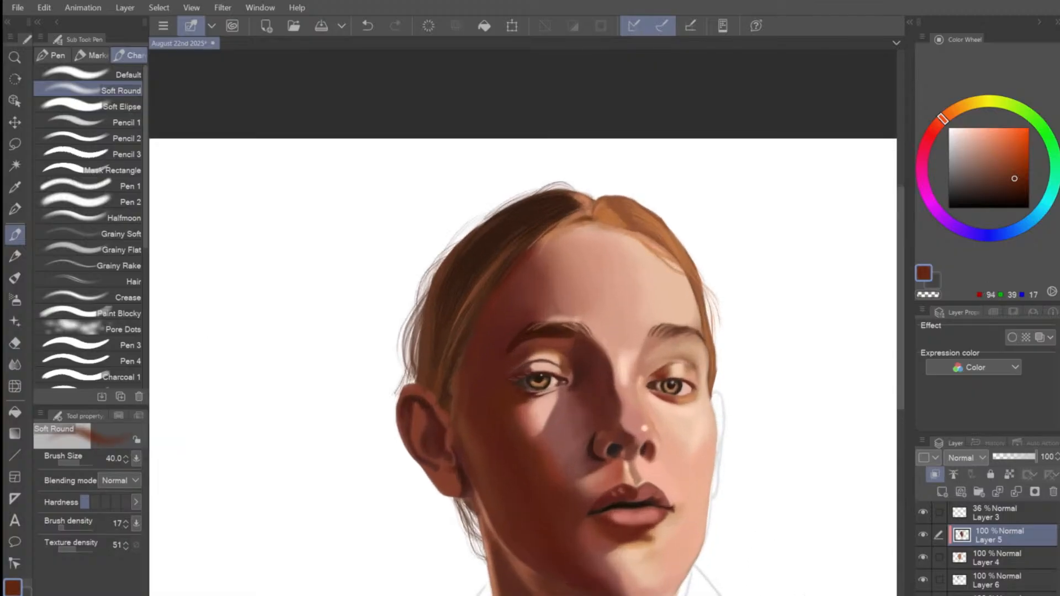
pyautogui.press('[')
pyautogui.press('[')
pyautogui.press('[')
pyautogui.press('[')
pyautogui.press('[')
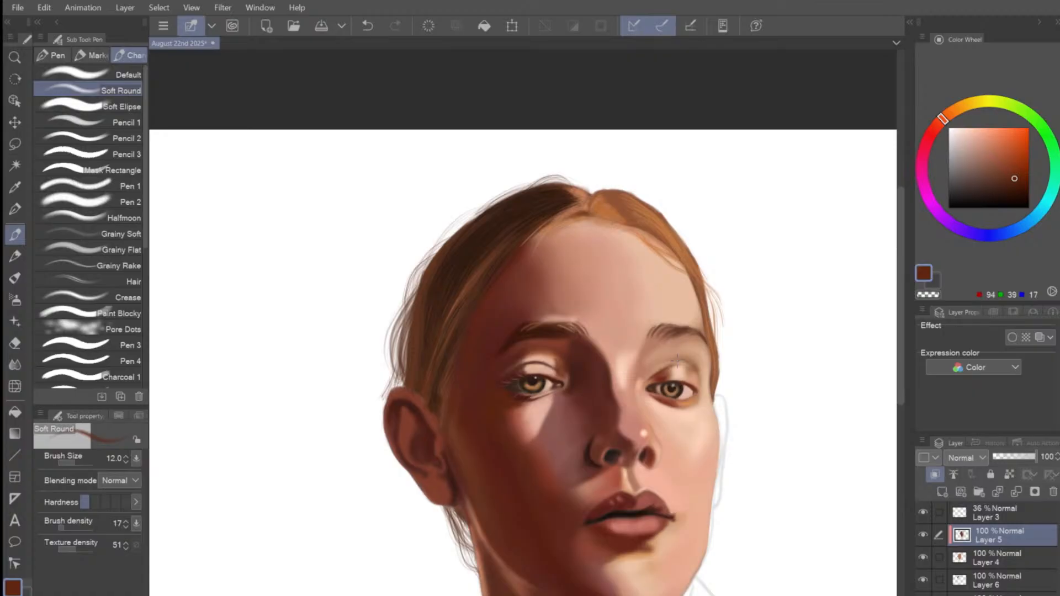
pyautogui.press('[')
# Sample peach (RGB 235, 176, 141) beside the lit eye and brighten its inner corner with Soft Round at about size 20.
pyautogui.press('i')
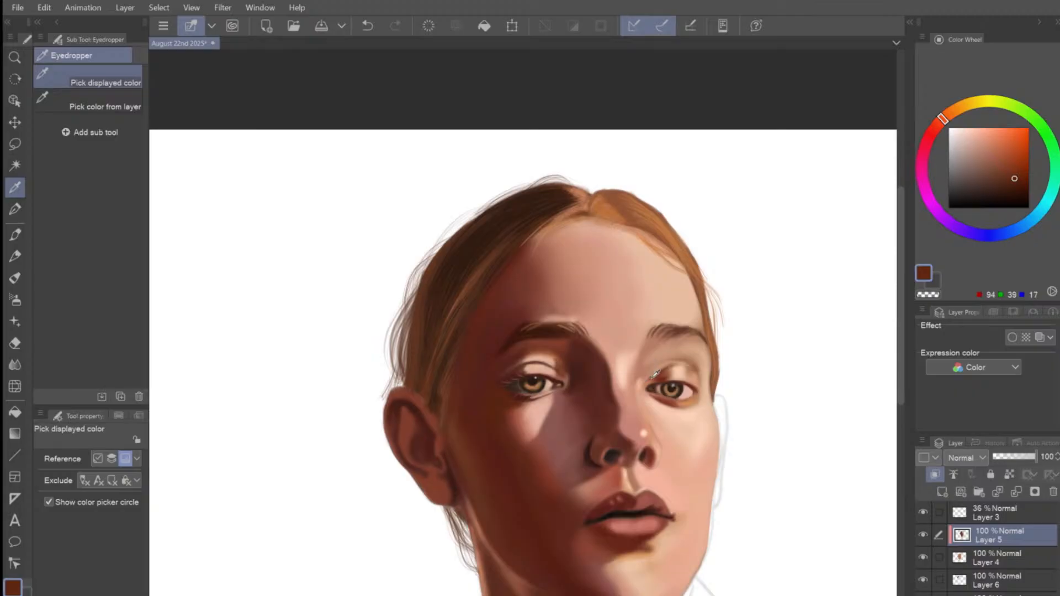
pyautogui.click(644, 379)
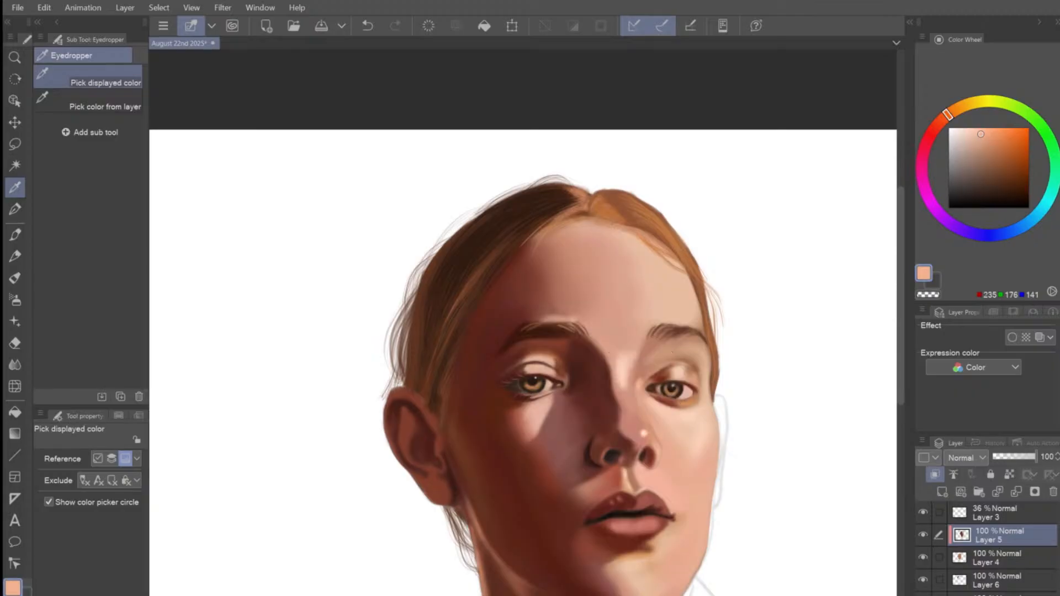
pyautogui.press('p')
pyautogui.press('[')
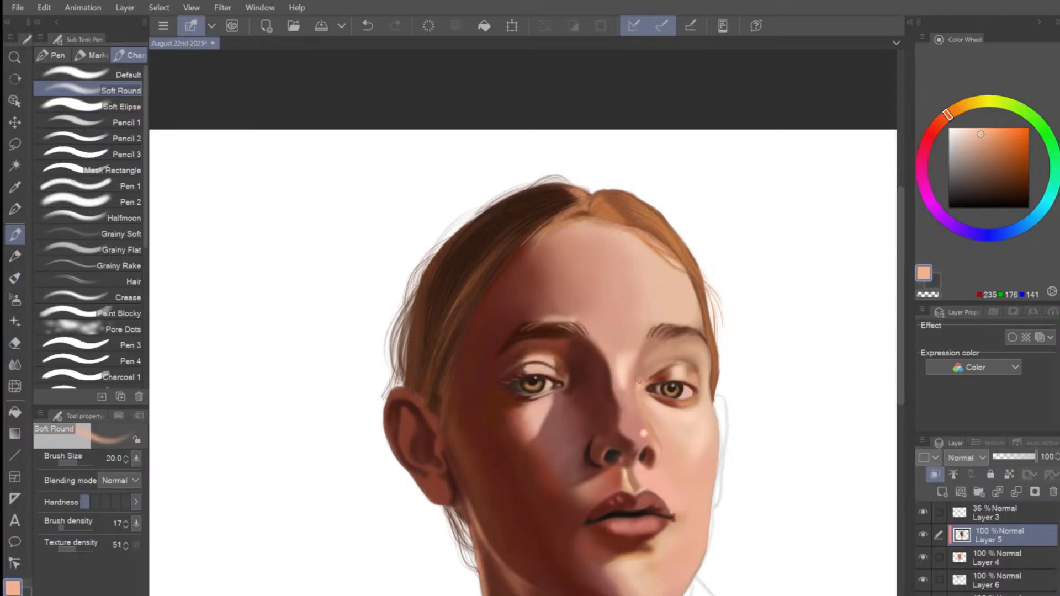
pyautogui.press(']')
pyautogui.press('[')
# Sample pale peach (RGB 244, 204, 180) from the nose bridge and lighten the nose and skin beside the upper lip, enlarging Soft Round to size 70.
pyautogui.keyDown('alt'); pyautogui.click(622, 376); pyautogui.keyUp('alt')
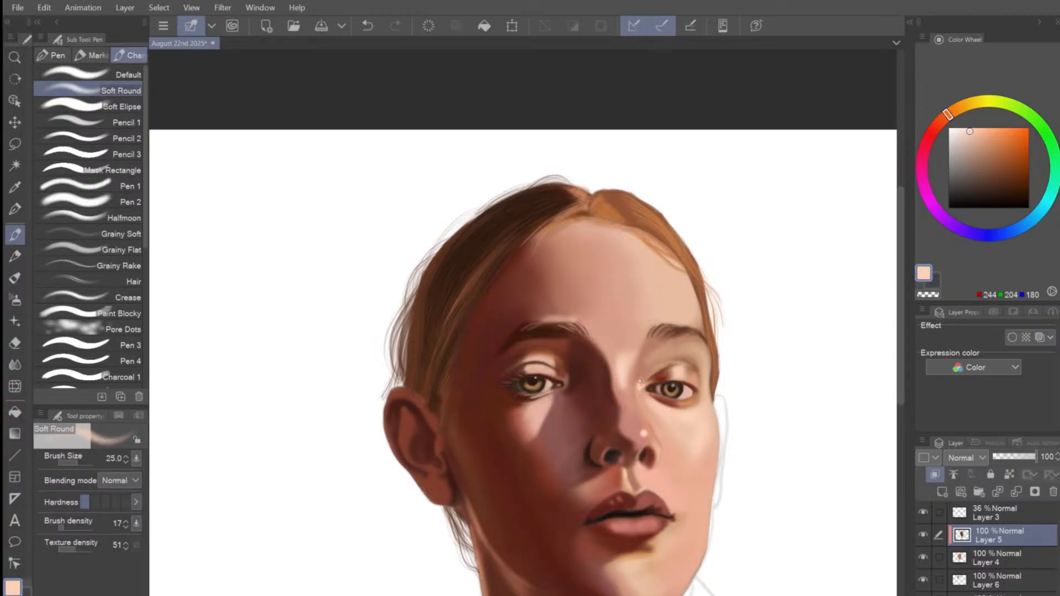
pyautogui.press('[')
pyautogui.press(']')
pyautogui.press(']')
pyautogui.press(']')
pyautogui.press(']')
pyautogui.press(']')
pyautogui.press(']')
pyautogui.press('[')
pyautogui.press('[')
pyautogui.press('[')
pyautogui.press('[')
pyautogui.press('[')
pyautogui.press('[')
pyautogui.press('[')
pyautogui.press(']')
pyautogui.press(']')
pyautogui.press(']')
pyautogui.press(']')
pyautogui.press(']')
pyautogui.press(']')
pyautogui.press(']')
pyautogui.press(']')
pyautogui.press(']')
pyautogui.press('[')
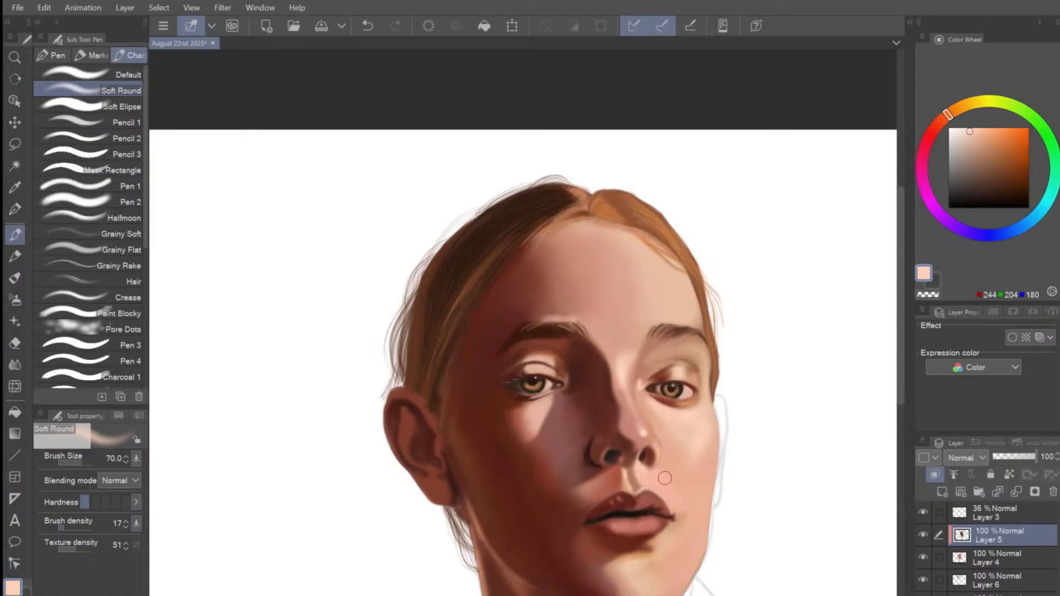
# Brighten the lit cheek in the same pale peach with Soft Round enlarged to size 200.
pyautogui.scroll(-3, 665, 478)
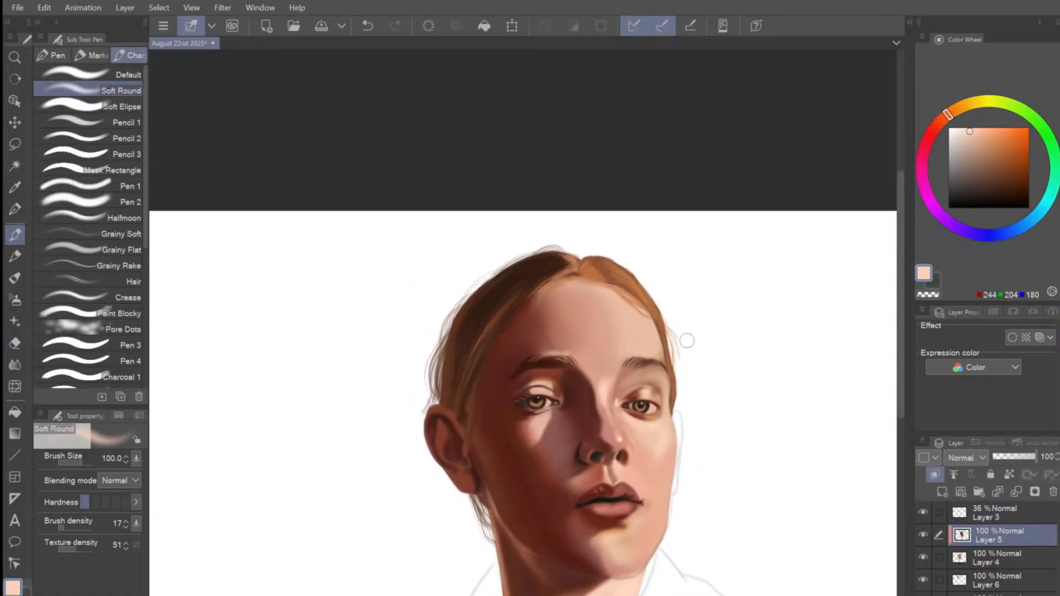
pyautogui.press(']')
pyautogui.press(']')
pyautogui.press(']')
pyautogui.press(']')
pyautogui.press(']')
pyautogui.press('[')
pyautogui.press('[')
pyautogui.press(']')
pyautogui.press(']')
pyautogui.press(']')
pyautogui.press(']')
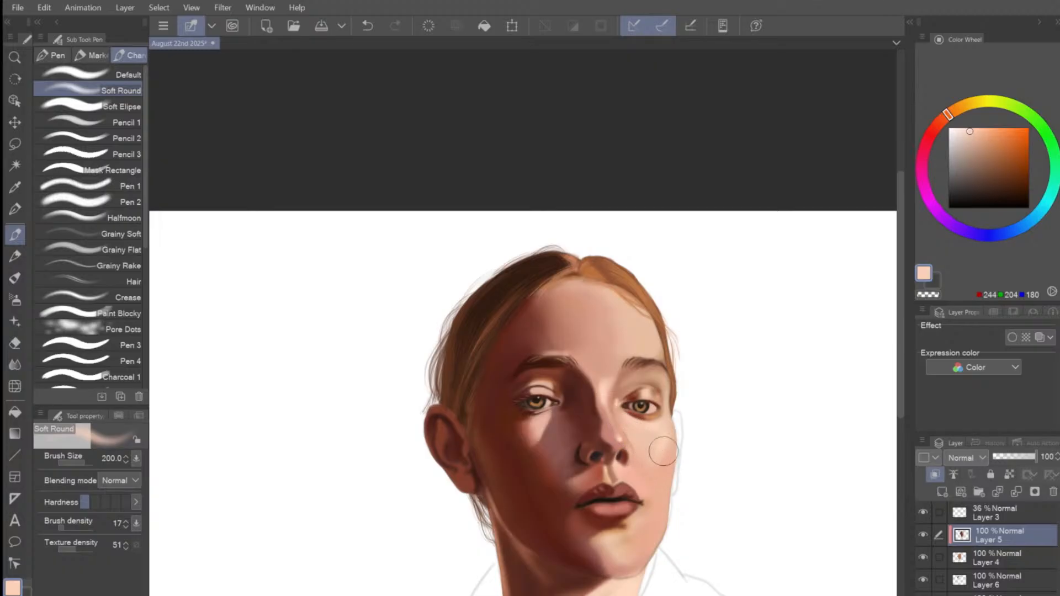
pyautogui.press('[')
pyautogui.press('[')
pyautogui.press('[')
# Sample the nose tip, shift it to coral (RGB 219, 109, 88), reduce Soft Round to size 17 and undo the last stroke.
pyautogui.keyDown('alt'); pyautogui.click(612, 441); pyautogui.keyUp('alt')
pyautogui.moveTo(983, 142); pyautogui.dragTo(997, 139)
pyautogui.press('[')
pyautogui.press('[')
pyautogui.press('[')
pyautogui.press('[')
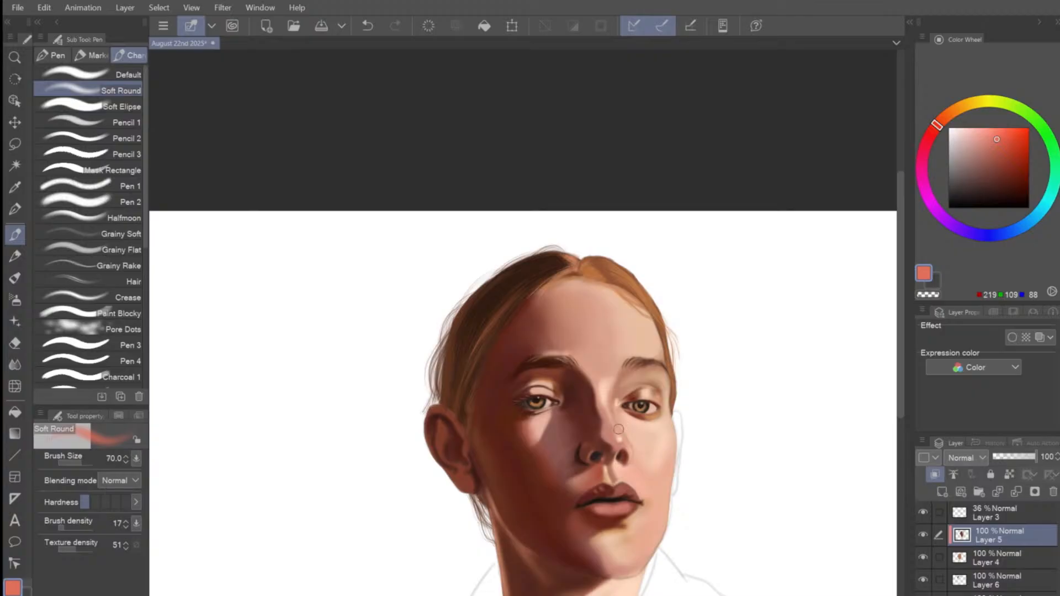
pyautogui.press('[')
pyautogui.press('[')
pyautogui.hotkey('ctrl', 'z')
# Lighten the coral to soft pink (RGB 229, 165, 153) and refine the nose's lit side with Soft Round at sizes 17 to 20.
pyautogui.click(986, 138)
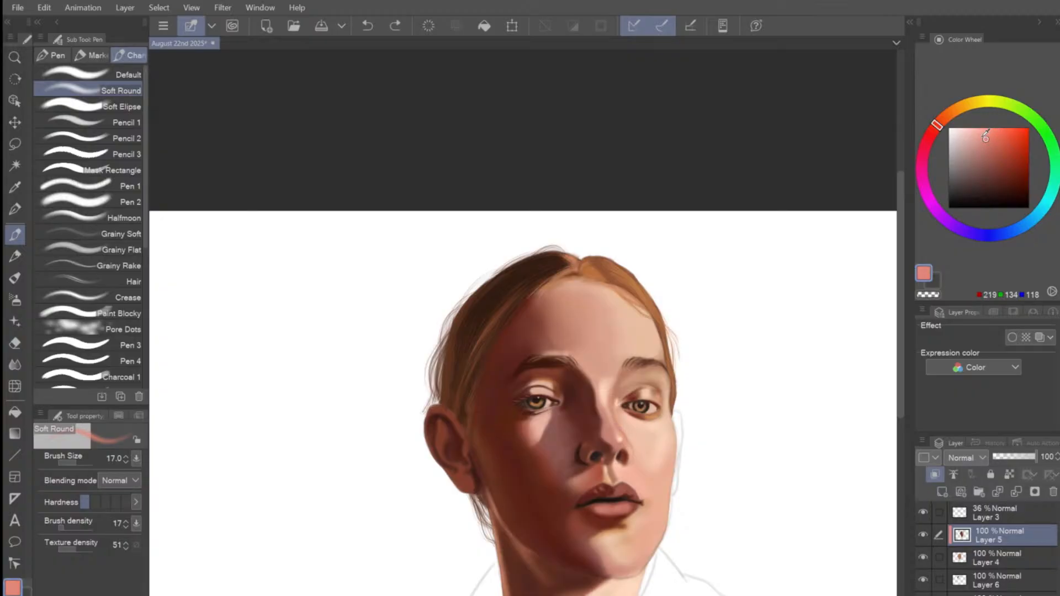
pyautogui.click(983, 138)
pyautogui.click(976, 135)
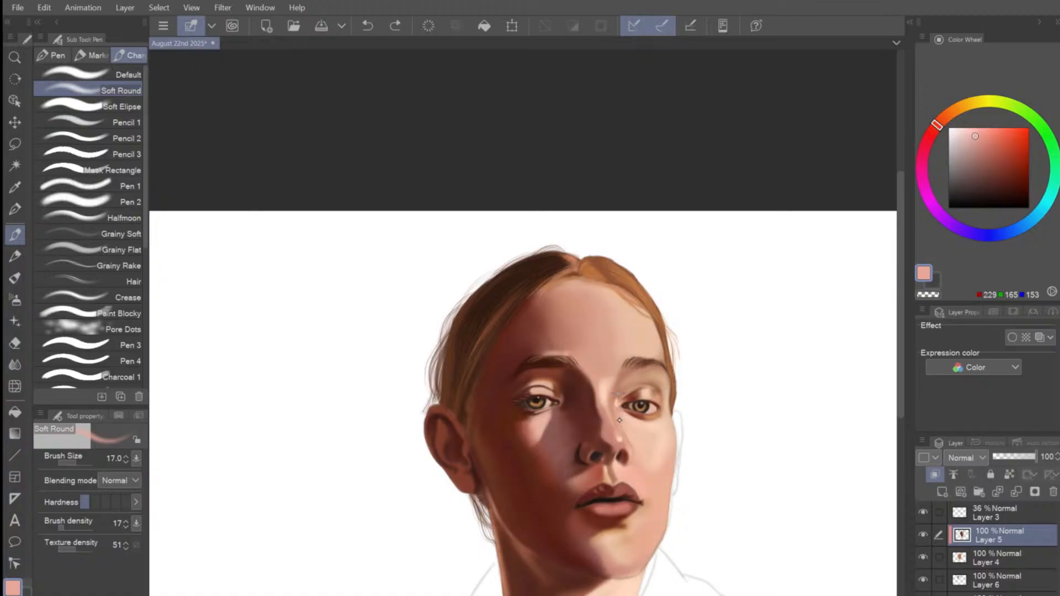
pyautogui.press(']')
pyautogui.press(']')
pyautogui.moveTo(615, 422); pyautogui.dragTo(616, 419)
pyautogui.press(']')
pyautogui.press('[')
pyautogui.press('[')
pyautogui.scroll(-2, 636, 428)
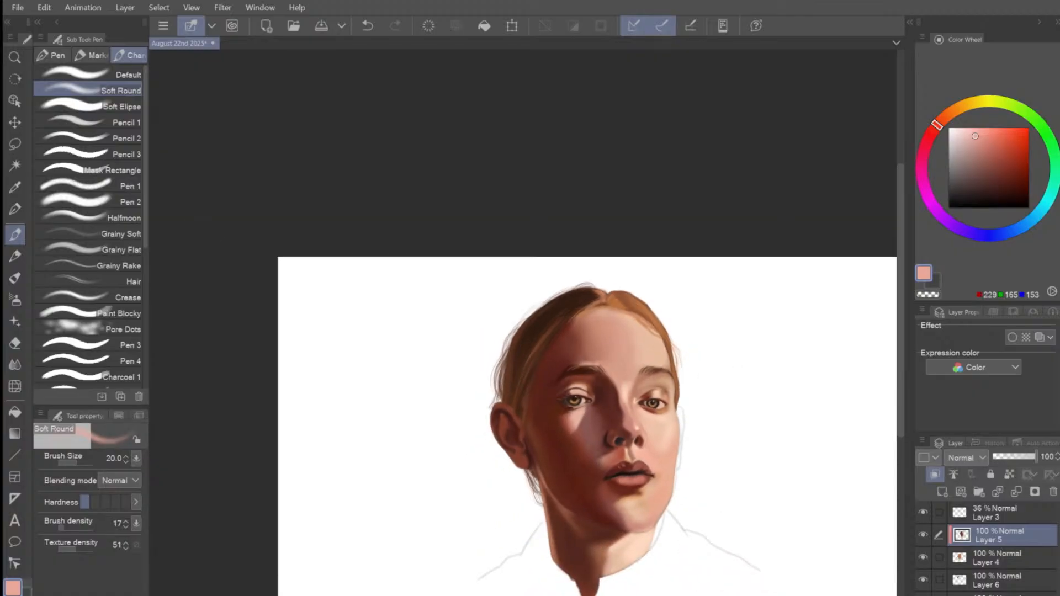
pyautogui.press(']')
pyautogui.press(']')
pyautogui.press(']')
pyautogui.press(']')
pyautogui.press('[')
pyautogui.press('[')
pyautogui.press('[')
pyautogui.press('[')
pyautogui.press('[')
# Sample pale peach (RGB 246, 206, 182) from the nose bridge and lighten the lit chin and jaw, enlarging Soft Round to size 170.
pyautogui.scroll(-1, 644, 436)
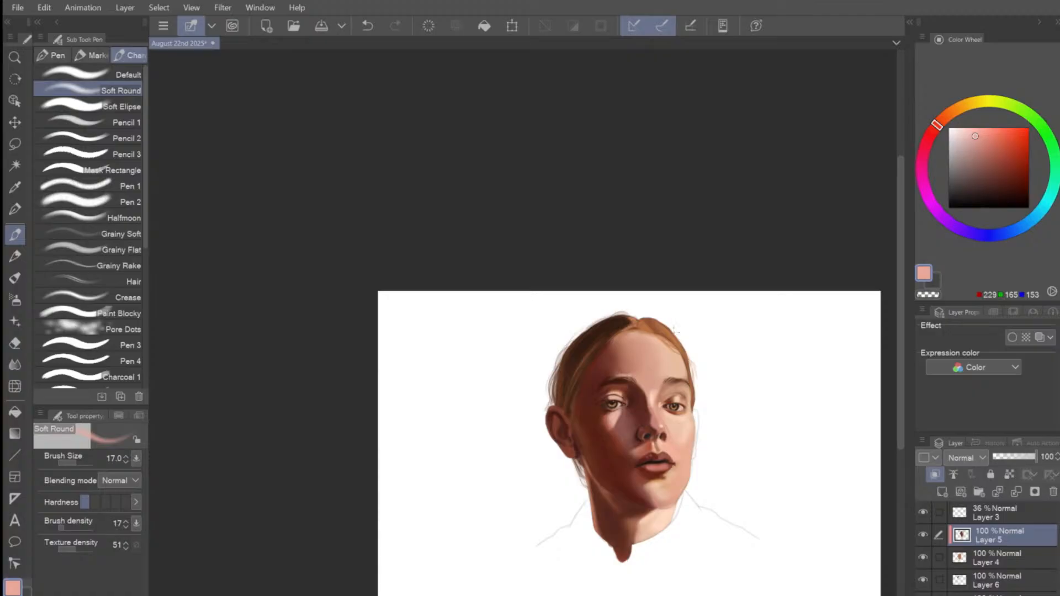
pyautogui.keyDown('alt'); pyautogui.click(653, 399); pyautogui.keyUp('alt')
pyautogui.press(']')
pyautogui.press(']')
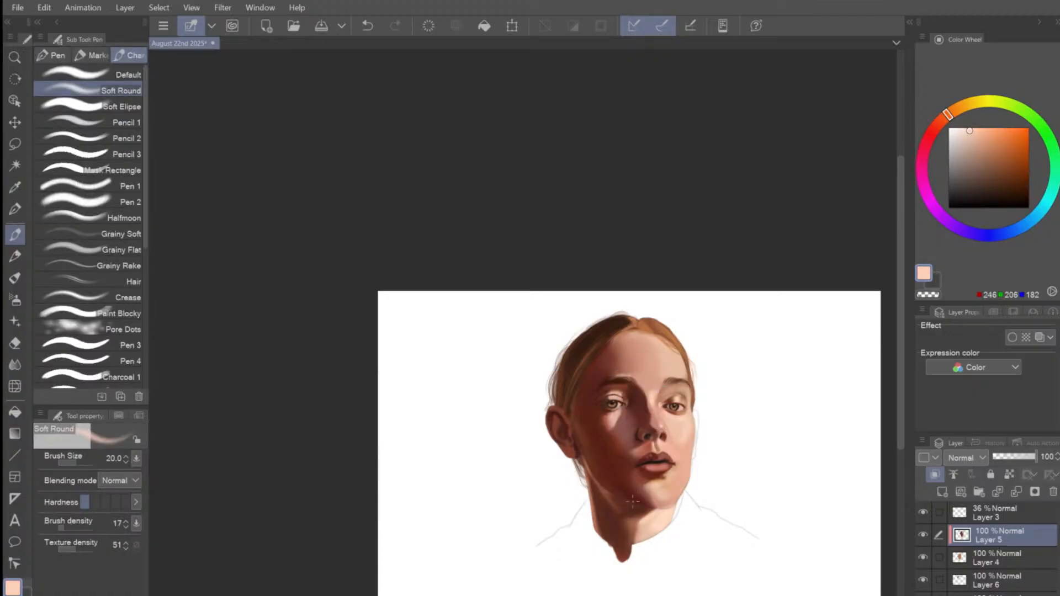
pyautogui.press(']')
pyautogui.press(']')
pyautogui.press(']')
pyautogui.press(']')
pyautogui.press(']')
pyautogui.press(']')
pyautogui.press(']')
pyautogui.press('[')
pyautogui.press('[')
pyautogui.press('[')
pyautogui.press(']')
pyautogui.press(']')
pyautogui.press(']')
pyautogui.press(']')
pyautogui.press(']')
pyautogui.press(']')
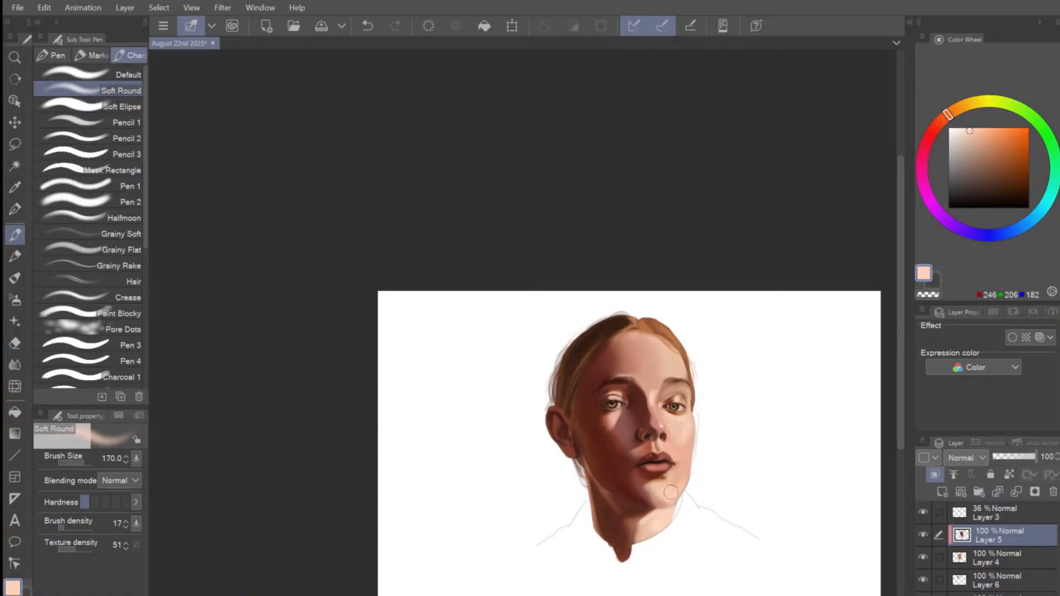
# Brush the same pale peach over the lit cheek with Soft Round at size 170.
pyautogui.press(']')
pyautogui.press(']')
pyautogui.press('[')
pyautogui.press('[')
pyautogui.press('[')
pyautogui.press(']')
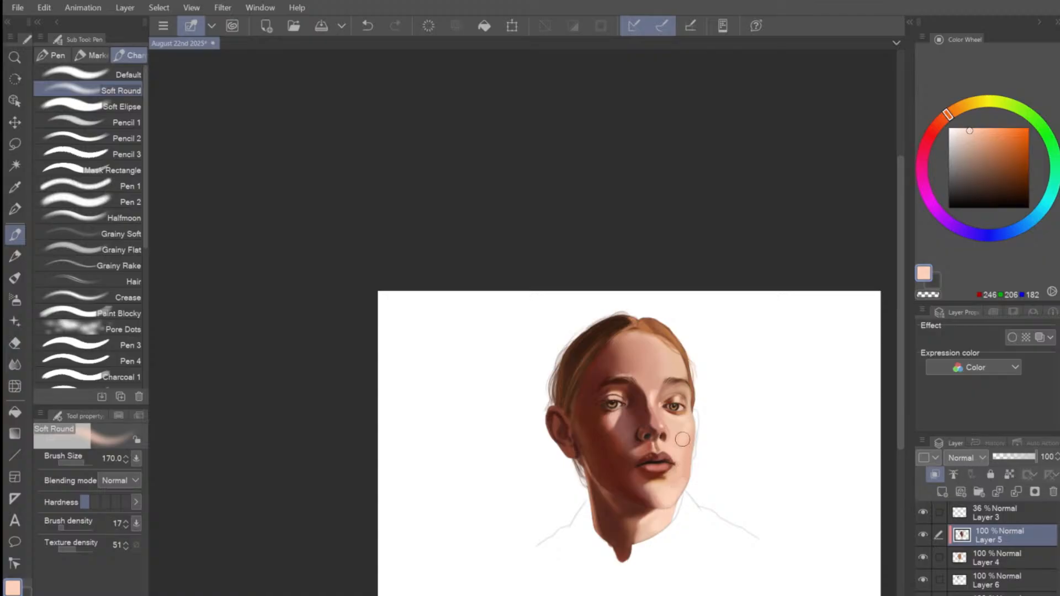
# Continue brightening the lit cheek with pale peach, reducing Soft Round to size 120.
pyautogui.press('[')
pyautogui.press('[')
pyautogui.press('[')
pyautogui.press(']')
pyautogui.press(']')
pyautogui.press(']')
pyautogui.press('[')
pyautogui.press('[')
pyautogui.scroll(-3, 680, 337)
pyautogui.scroll(4, 795, 386)
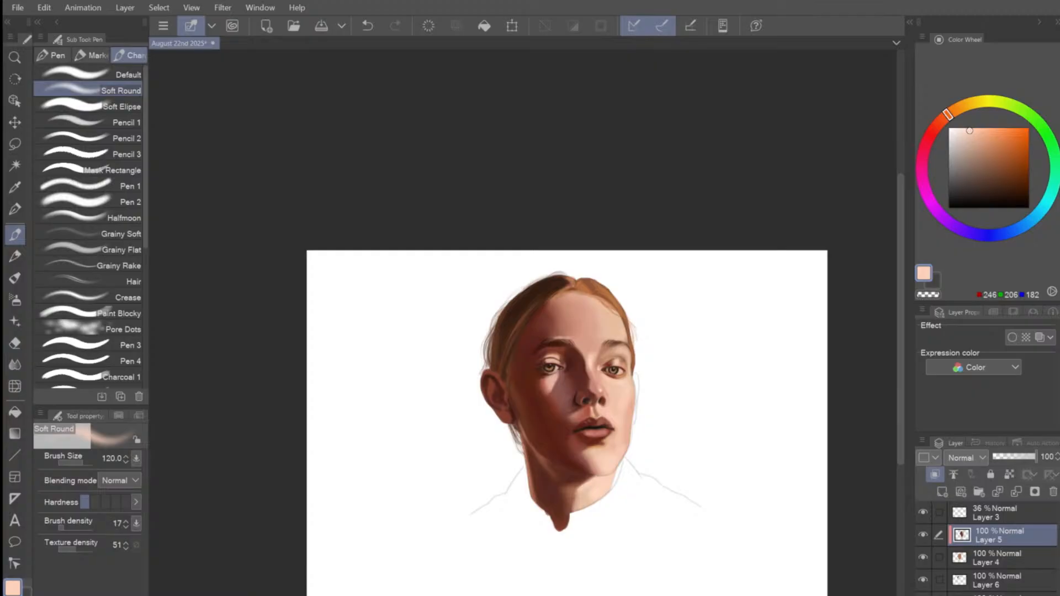
pyautogui.scroll(2, 650, 386)
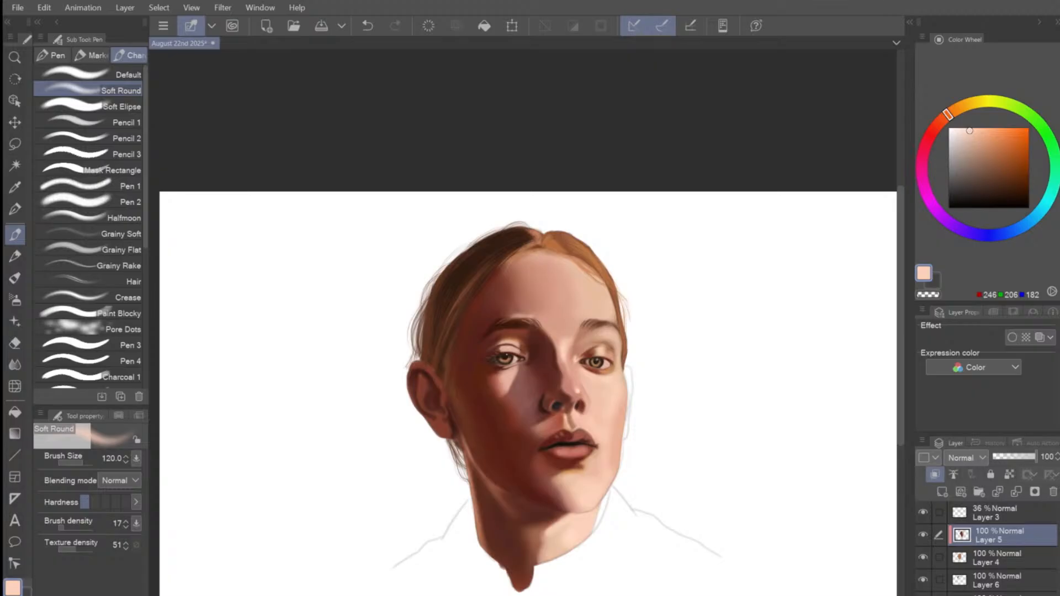
# Sample light peach (RGB 239, 201, 174) from the lit cheek and paint the far ear on Layer 4, reducing Soft Round to size 30.
pyautogui.keyDown('alt'); pyautogui.click(613, 387); pyautogui.keyUp('alt')
pyautogui.press('[')
pyautogui.press('[')
pyautogui.press('[')
pyautogui.press('[')
pyautogui.press('[')
pyautogui.click(1014, 560)
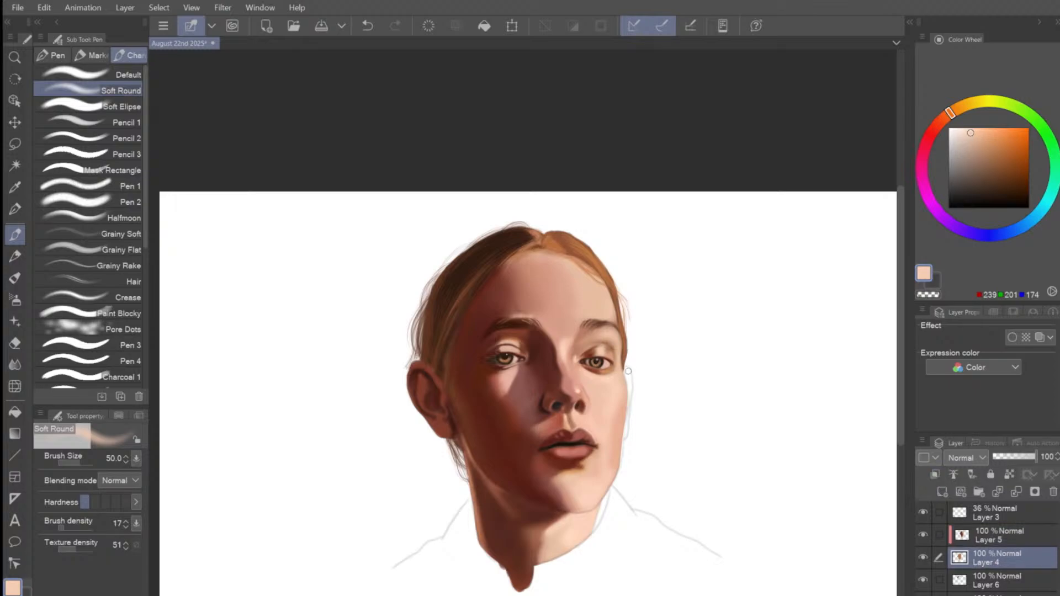
pyautogui.press('[')
pyautogui.press('[')
# Lower the opacity of Layer 3 to 8% and return to Layer 5.
pyautogui.click(994, 512)
pyautogui.moveTo(1007, 457); pyautogui.dragTo(996, 457)
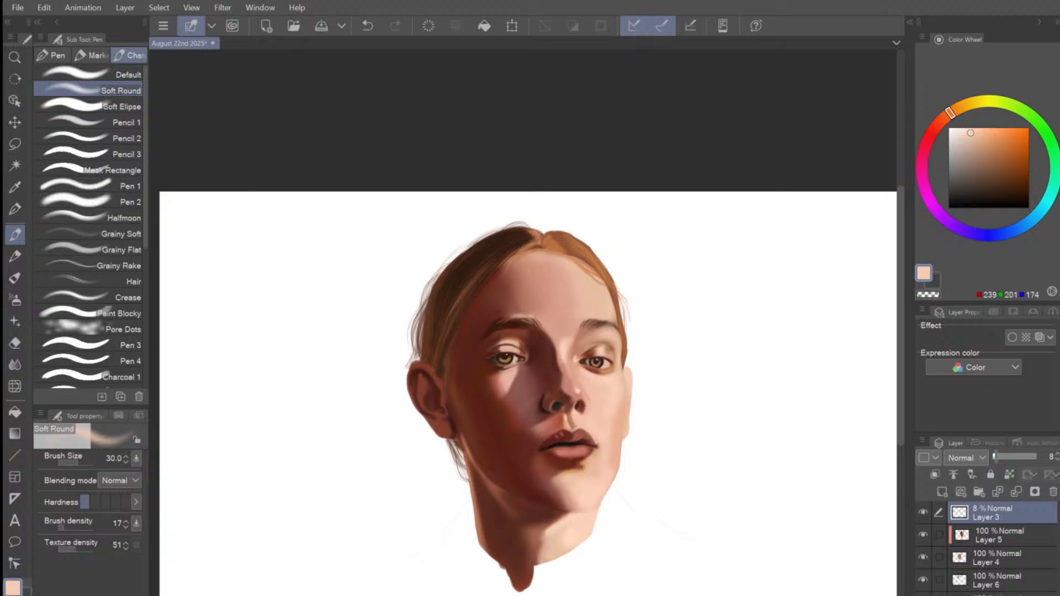
pyautogui.click(1000, 536)
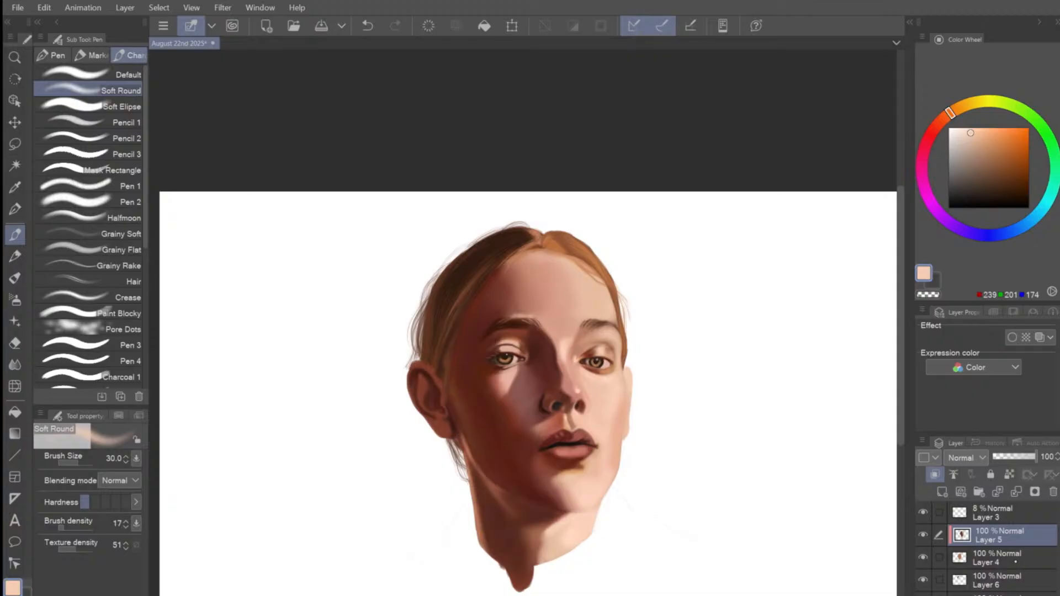
pyautogui.scroll(2, 523, 340)
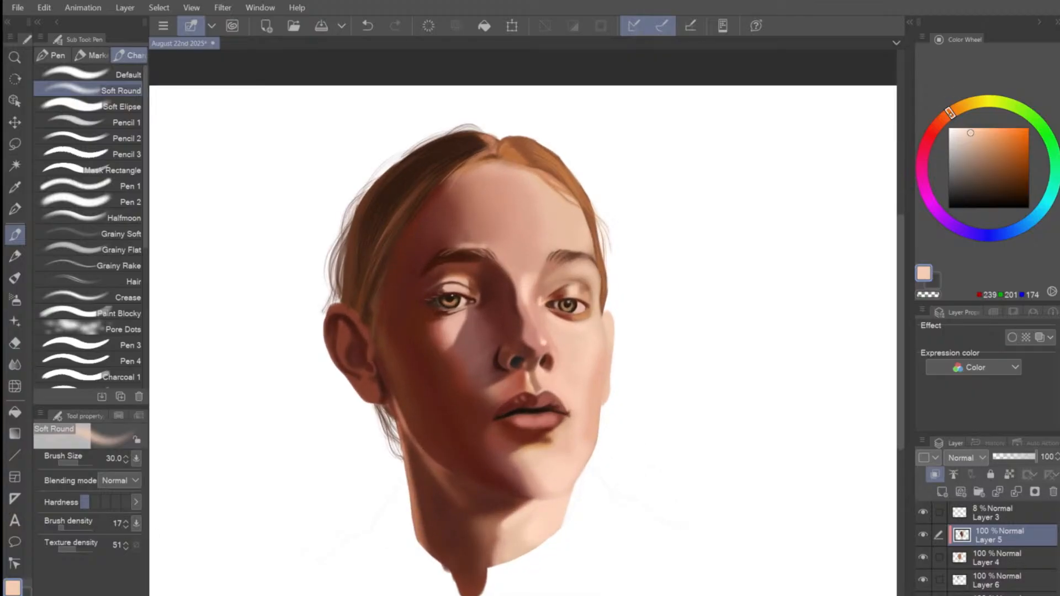
pyautogui.moveTo(950, 113)
pyautogui.mouseDown()
pyautogui.moveTo(958, 122)
pyautogui.moveTo(937, 126)
pyautogui.moveTo(1016, 142)
pyautogui.moveTo(1008, 147)
pyautogui.mouseUp()
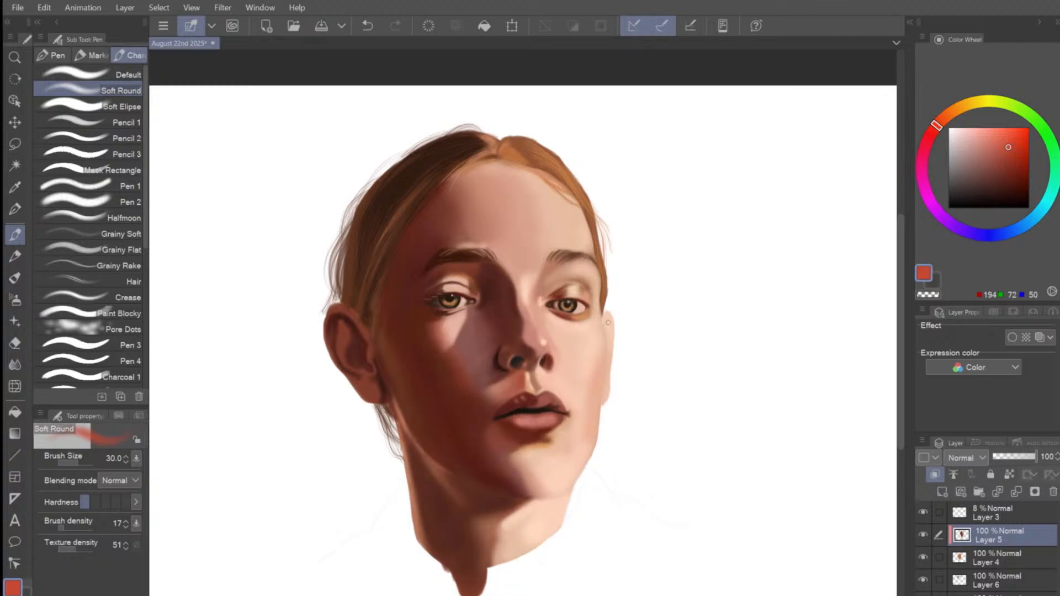
pyautogui.press(']')
pyautogui.hotkey('ctrl', 'z')
pyautogui.hotkey('ctrl', 'z')
# Shade the far ear's inner upper edge with orange-red (RGB 205, 105, 70) using Soft Round at size 40 or smaller.
pyautogui.click(1002, 144)
pyautogui.click(941, 120)
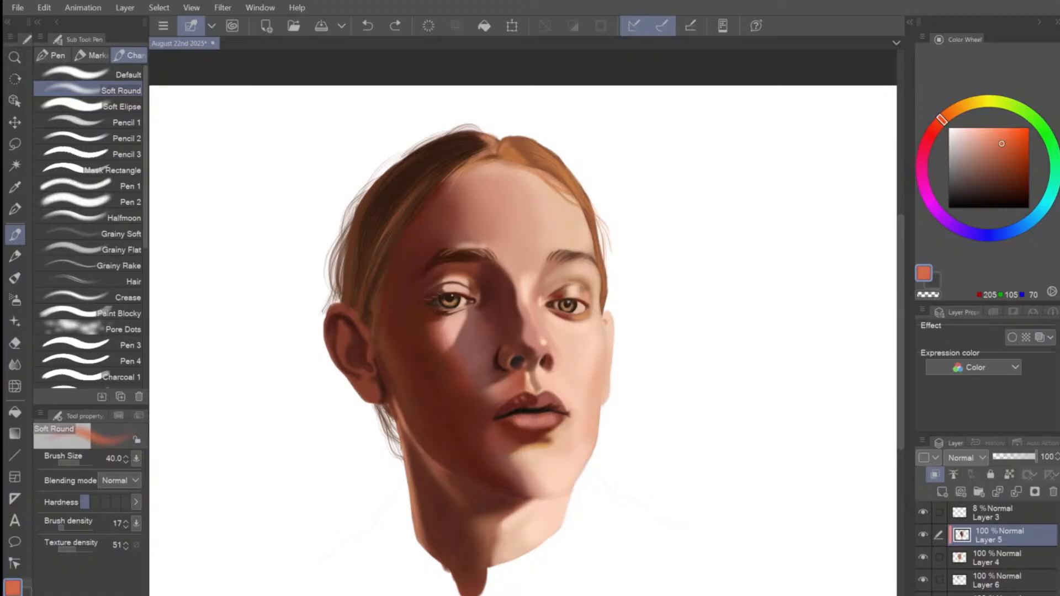
pyautogui.moveTo(609, 317); pyautogui.dragTo(604, 321)
pyautogui.press('[')
pyautogui.press('[')
# Soften the cheek edge beside the far ear with sampled peach tones (RGB 226, 188, 157 and 229, 172, 145), using Soft Round at sizes 25 to 50.
pyautogui.keyDown('alt'); pyautogui.click(600, 331); pyautogui.keyUp('alt')
pyautogui.press('[')
pyautogui.press('[')
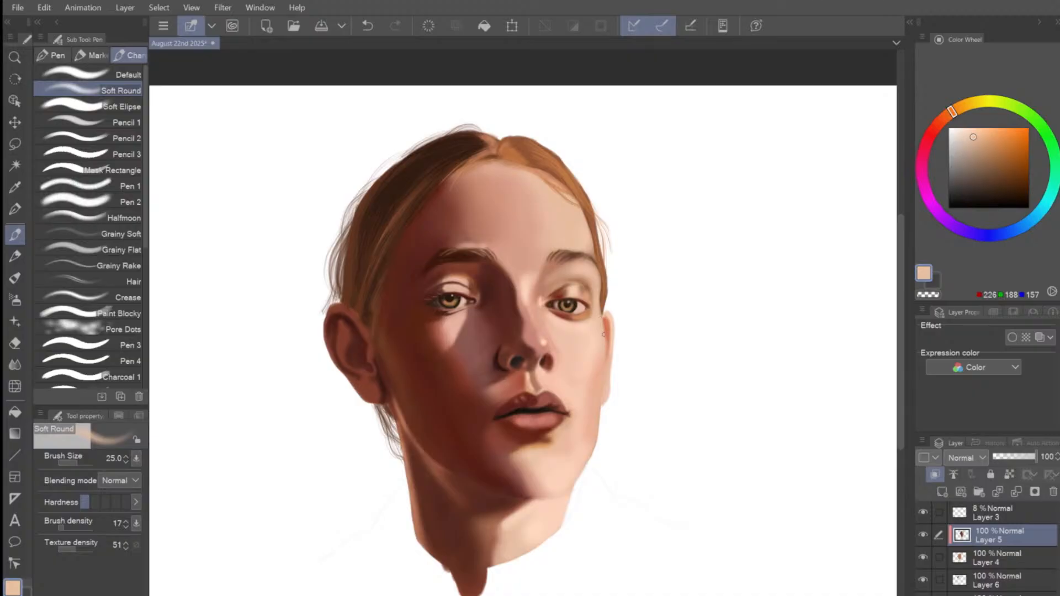
pyautogui.press(']')
pyautogui.press(']')
pyautogui.press('i')
pyautogui.click(602, 365)
pyautogui.press('p')
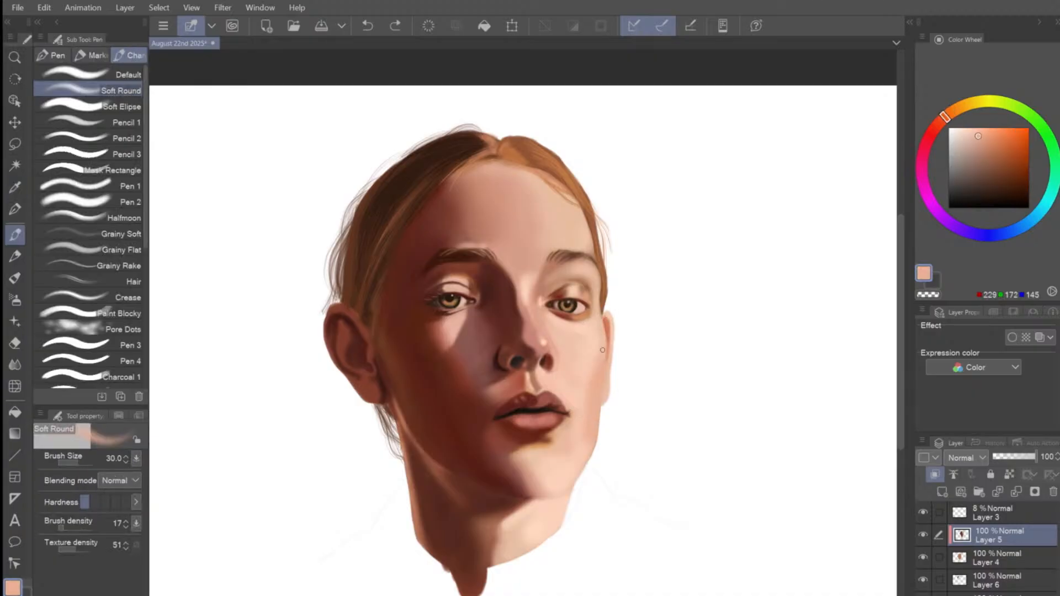
pyautogui.moveTo(605, 340); pyautogui.dragTo(602, 364)
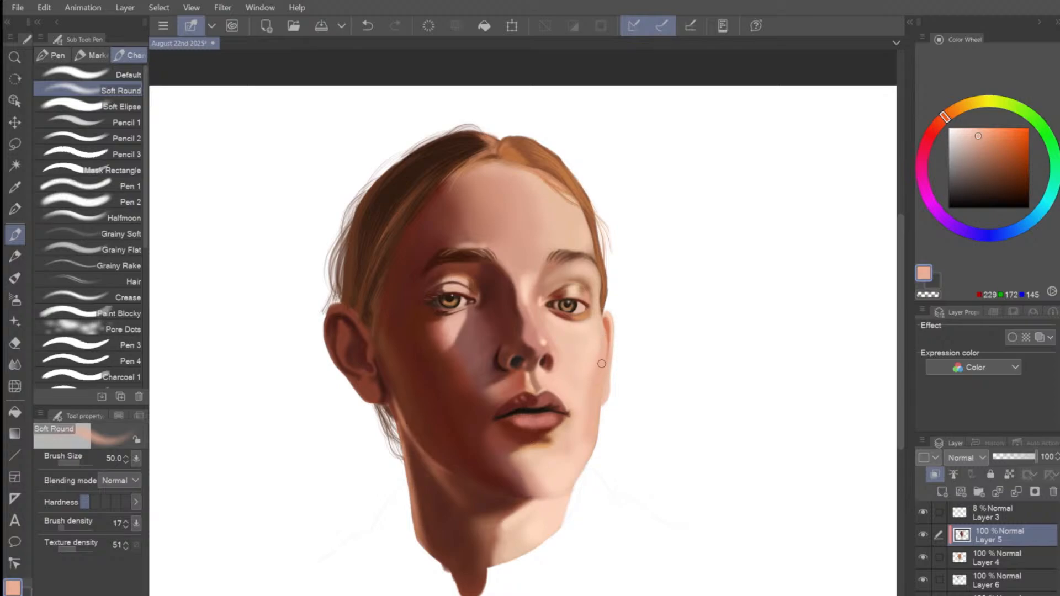
# Sample terracotta (RGB 213, 126, 92) from the far ear, darken it to RGB 154, 80, 52 and deepen the ear's inner edge.
pyautogui.keyDown('alt'); pyautogui.click(608, 322); pyautogui.keyUp('alt')
pyautogui.press('[')
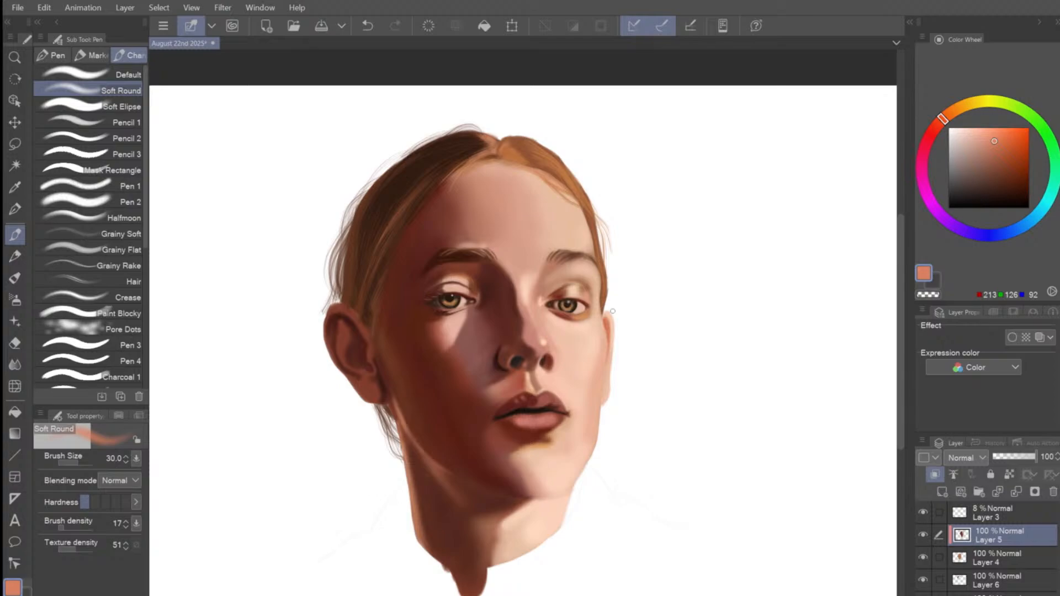
pyautogui.moveTo(1003, 137); pyautogui.dragTo(1002, 160)
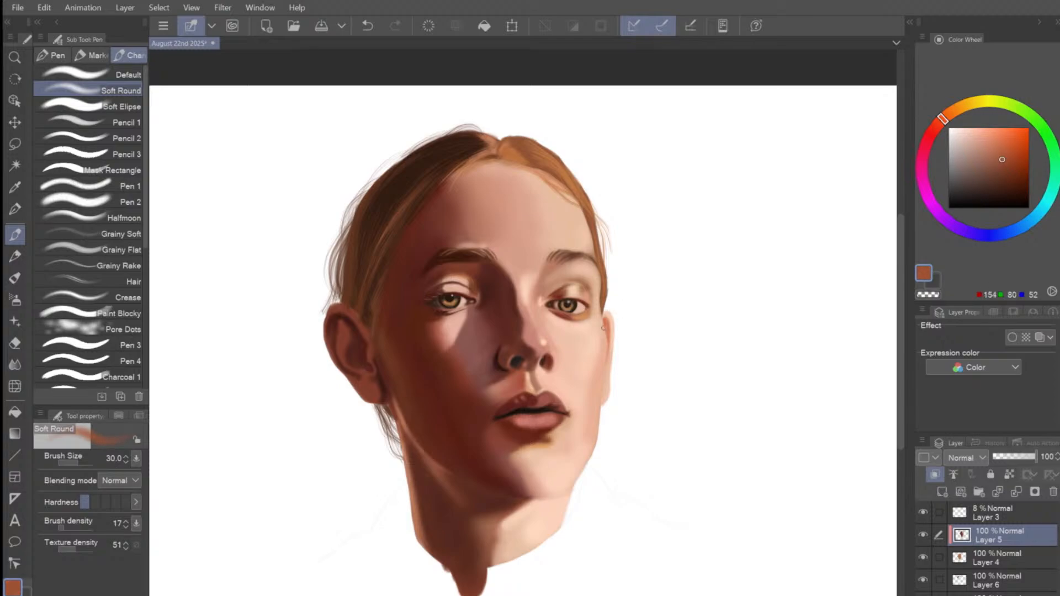
pyautogui.press('[')
# Sample peach (RGB 227, 183, 153) beside the far ear and refine the cheek edge with Soft Round at sizes 17 to 25.
pyautogui.keyDown('alt'); pyautogui.click(607, 341); pyautogui.keyUp('alt')
pyautogui.press('[')
pyautogui.press('[')
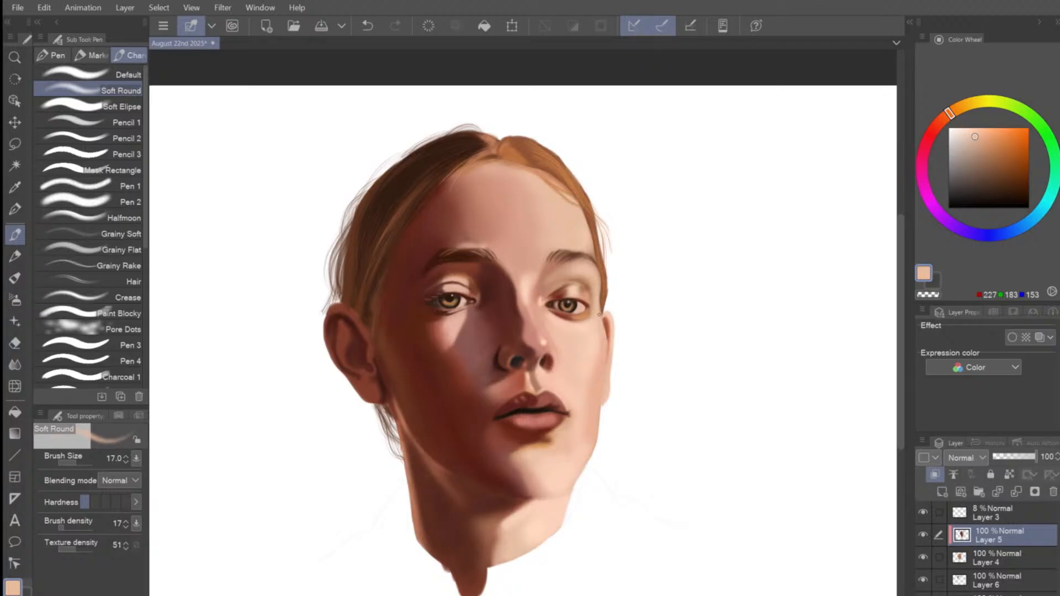
pyautogui.press(']')
pyautogui.press(']')
pyautogui.scroll(-2, 622, 315)
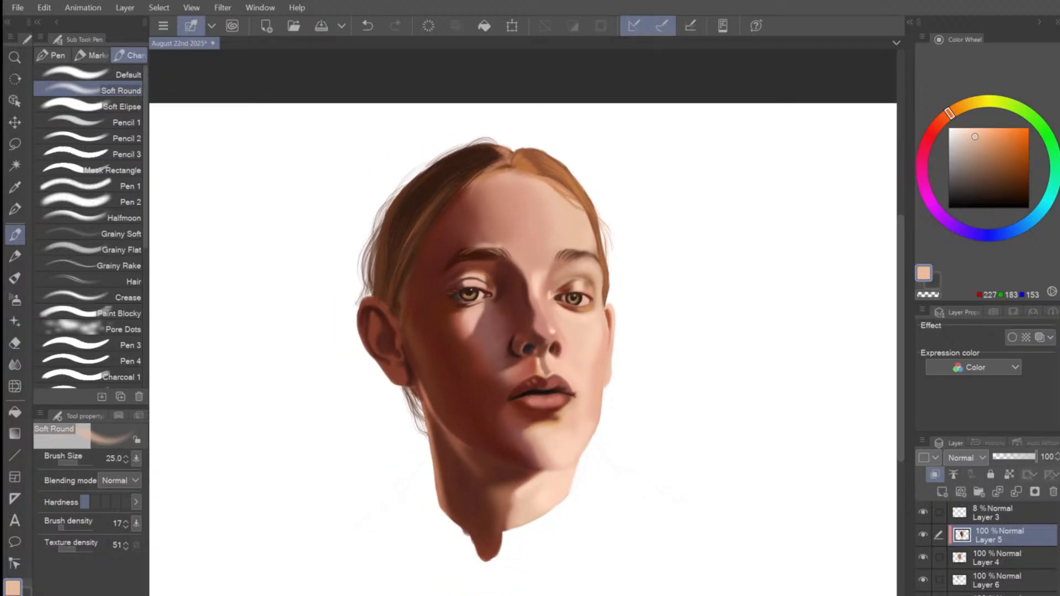
# Smooth the far ear with the Blend tool, reducing its size to 50.
pyautogui.press('j')
pyautogui.press('[')
pyautogui.press('[')
pyautogui.press('[')
pyautogui.press('[')
pyautogui.press('[')
pyautogui.press('[')
pyautogui.press('[')
pyautogui.press('[')
pyautogui.press('[')
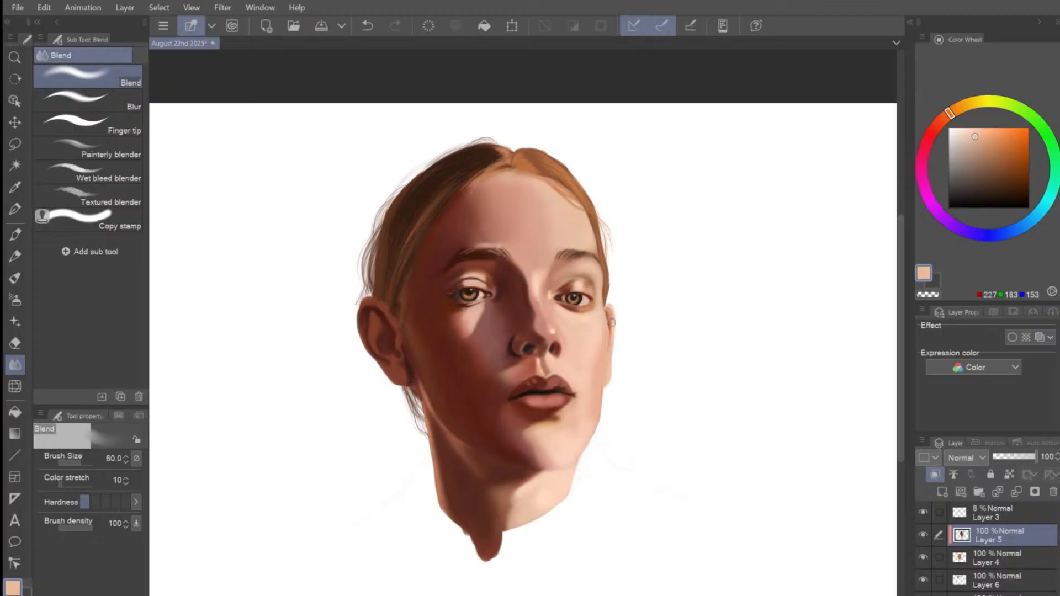
pyautogui.press('[')
pyautogui.press('[')
pyautogui.press(']')
pyautogui.press(']')
pyautogui.press(']')
pyautogui.press(']')
# Choose red (RGB 165, 58, 36), darken it to RGB 118, 48, 34 and enlarge Soft Round to size 70.
pyautogui.click(937, 124)
pyautogui.click(1013, 155)
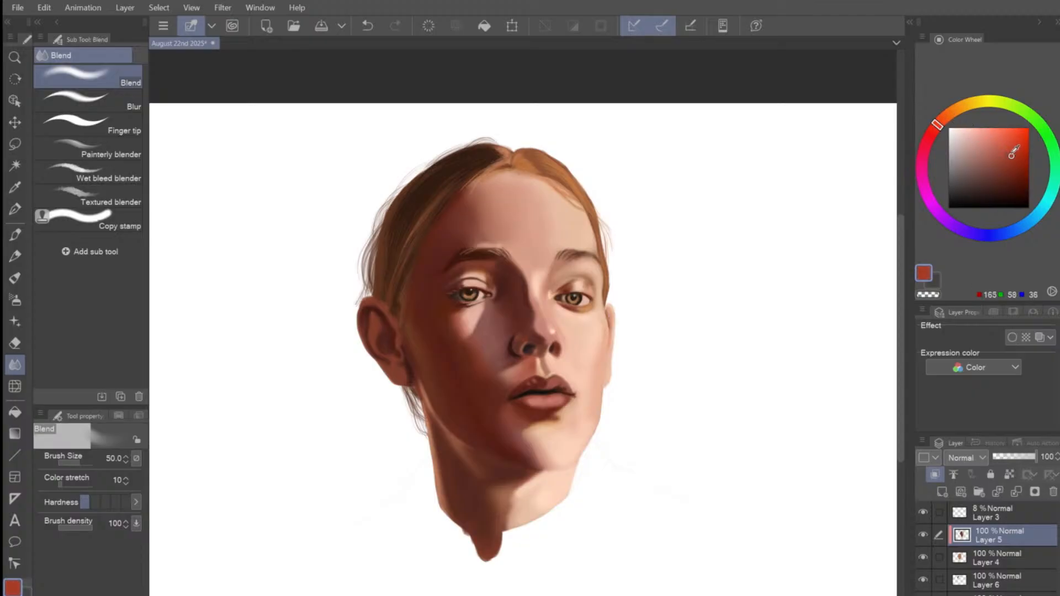
pyautogui.press('p')
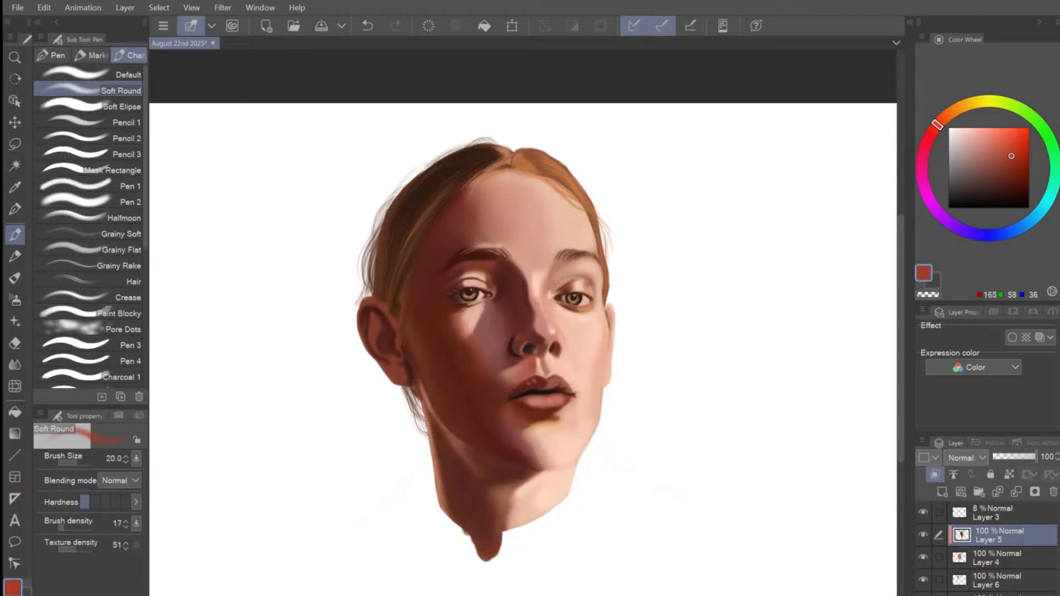
pyautogui.press(']')
pyautogui.press(']')
pyautogui.moveTo(1011, 156); pyautogui.dragTo(1006, 171)
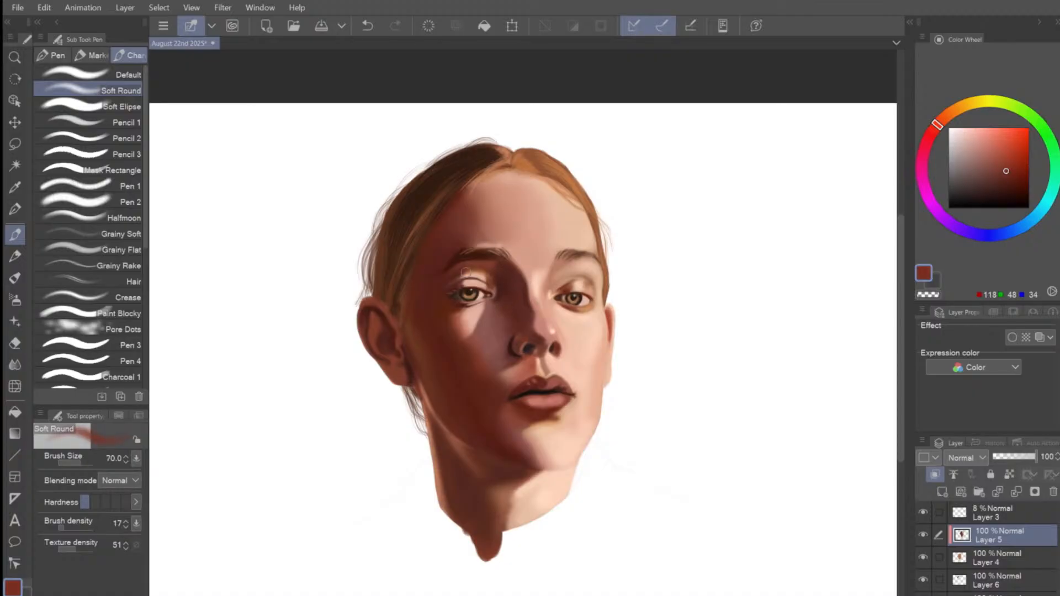
# Switch to the Grainy Soft brush around size 100 and work dark red into the shadow along the nose bridge.
pyautogui.click(119, 234)
pyautogui.press(']')
pyautogui.press(']')
pyautogui.press(']')
pyautogui.press(']')
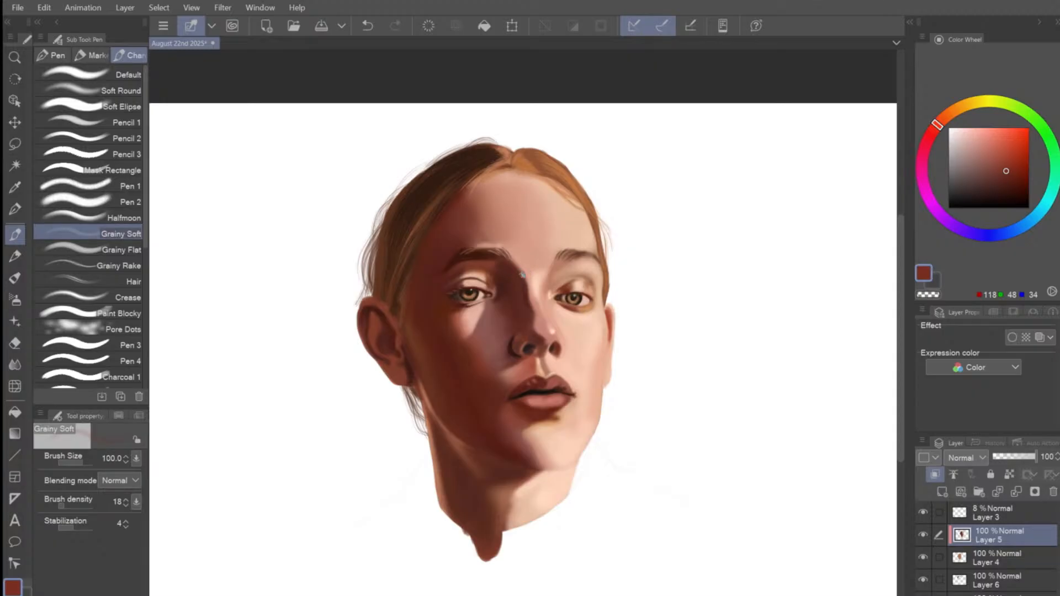
pyautogui.press('[')
pyautogui.press('[')
# Brighten the red to RGB 192, 63, 37 and warm the nose's shadow edge with Grainy Soft around size 120.
pyautogui.moveTo(1007, 163); pyautogui.dragTo(1014, 148)
pyautogui.press(']')
pyautogui.press(']')
pyautogui.press(']')
pyautogui.press('[')
pyautogui.press('[')
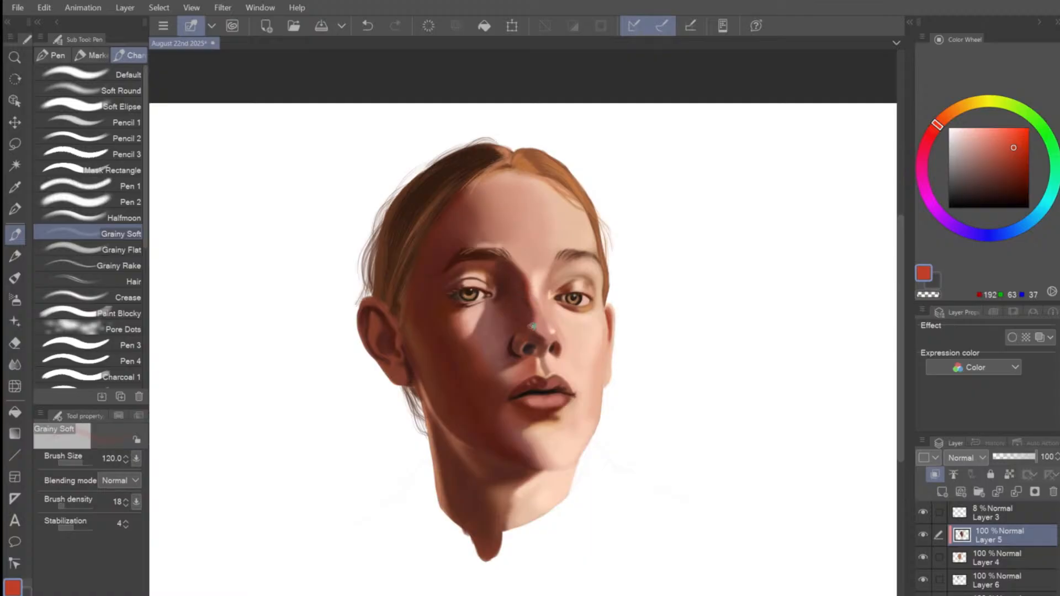
pyautogui.press(']')
pyautogui.press('[')
pyautogui.press(']')
# Sample the nose tip, adjust it to muted coral (RGB 192, 98, 79) and texture the shadowed nose side, enlarging Grainy Soft to size 200.
pyautogui.keyDown('alt'); pyautogui.click(552, 340); pyautogui.keyUp('alt')
pyautogui.press('[')
pyautogui.click(998, 145)
pyautogui.press('[')
pyautogui.press(']')
pyautogui.press(']')
pyautogui.press('[')
pyautogui.press(']')
pyautogui.press(']')
pyautogui.press(']')
pyautogui.press(']')
pyautogui.press(']')
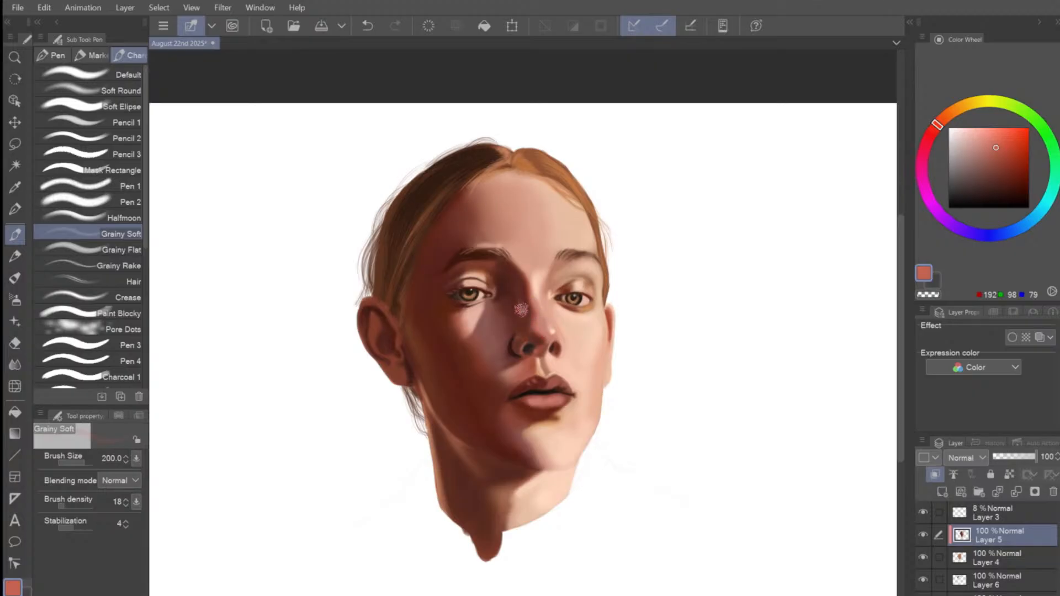
# Extend the muted coral texture down the nose toward the nostril with Grainy Soft at sizes 100 to 170.
pyautogui.press(']')
pyautogui.press('[')
pyautogui.press('[')
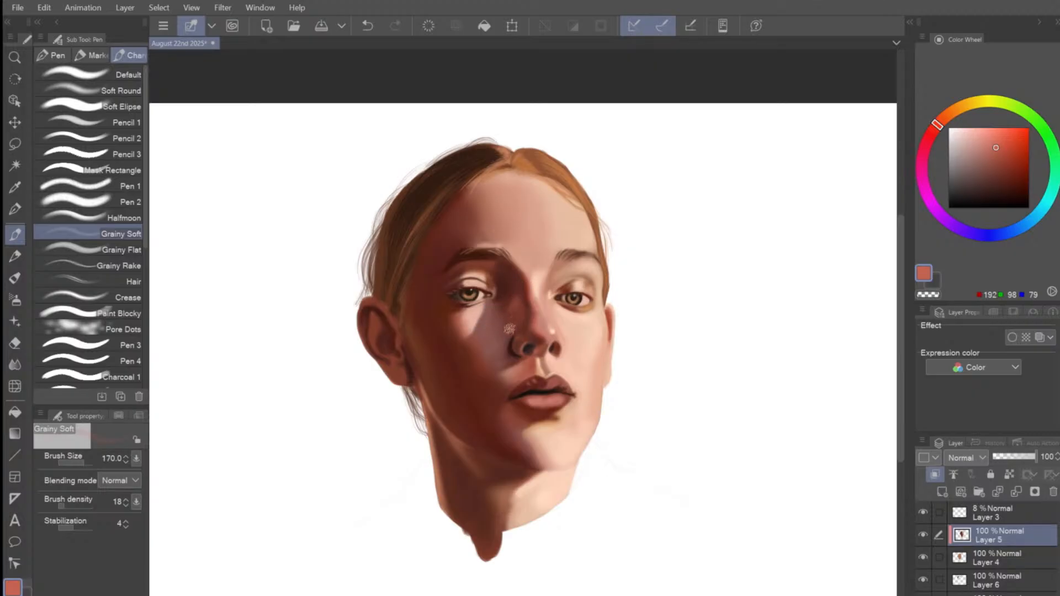
pyautogui.press(']')
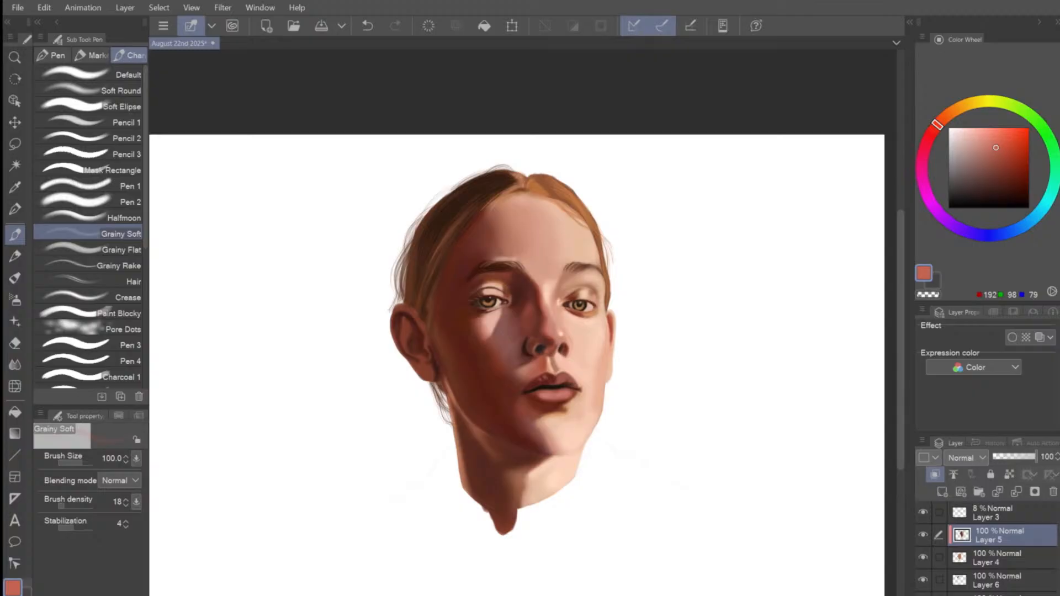
pyautogui.press(']')
pyautogui.press(']')
pyautogui.press('[')
# Sample reddish brown (RGB 158, 90, 77) from the nose and texture the shadowed cheek beside the mouth, enlarging Grainy Soft to size 300.
pyautogui.keyDown('alt'); pyautogui.click(556, 301); pyautogui.keyUp('alt')
pyautogui.press(']')
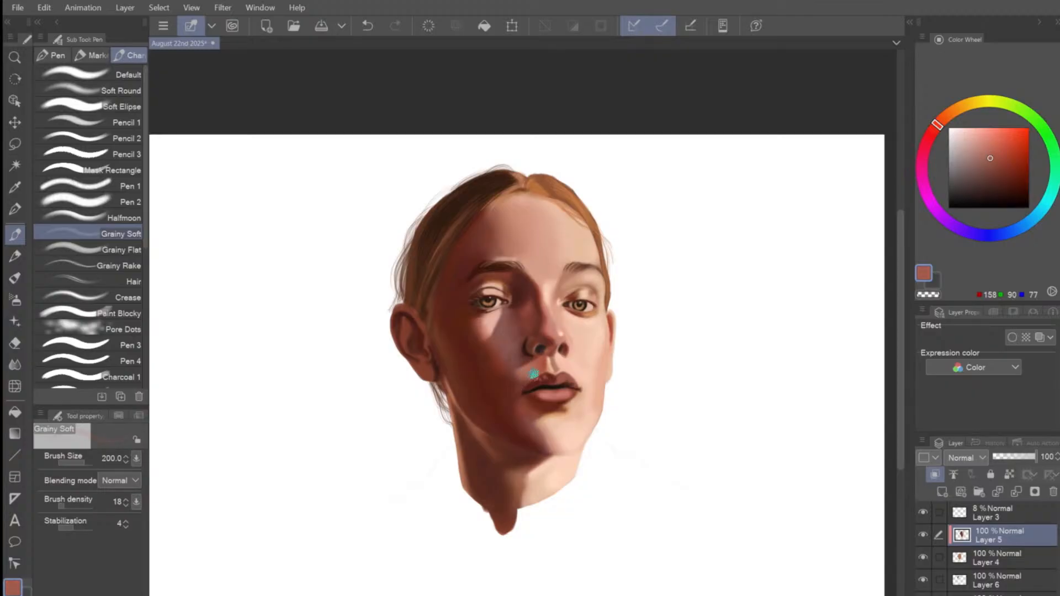
pyautogui.press('[')
pyautogui.press(']')
pyautogui.press(']')
pyautogui.press(']')
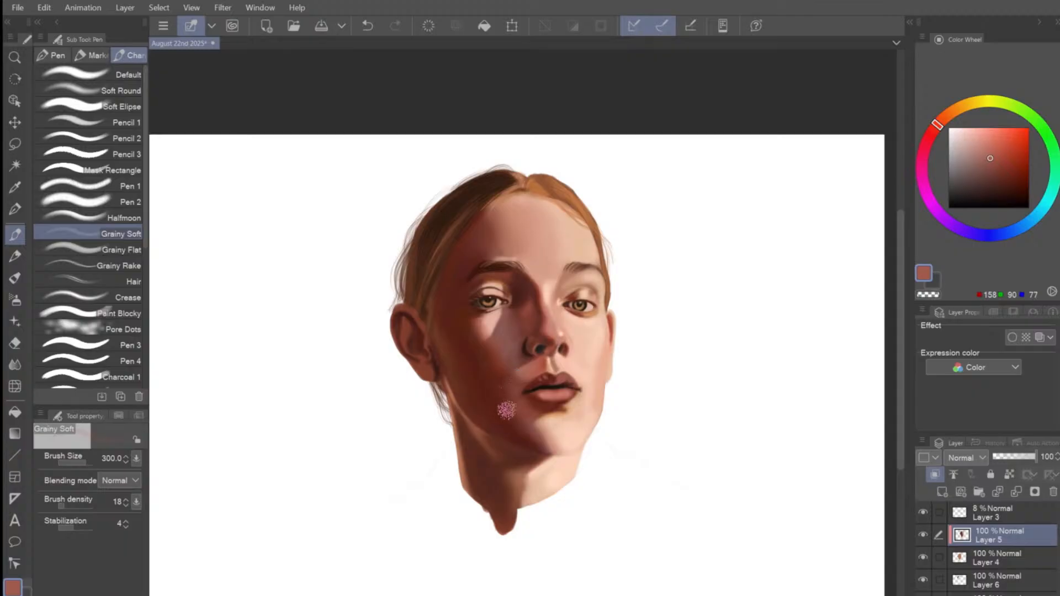
# Reduce Grainy Soft to size 150 and texture the area beside the shadowed nostril with warm brown (RGB 158, 104, 77).
pyautogui.press('[')
pyautogui.press('[')
pyautogui.press('[')
pyautogui.keyDown('alt'); pyautogui.click(523, 354); pyautogui.keyUp('alt')
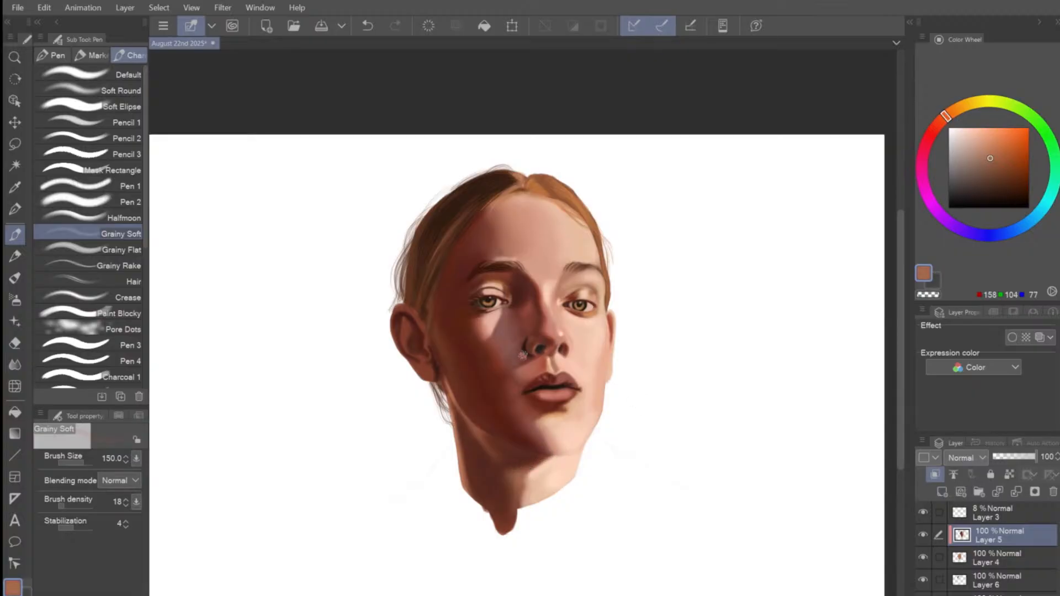
pyautogui.press('[')
pyautogui.press(']')
pyautogui.press(']')
pyautogui.press(']')
pyautogui.press(']')
# Brush the warm brown over the neck and shadowed skin, varying Grainy Soft and settling at size 150.
pyautogui.moveTo(526, 479); pyautogui.dragTo(515, 510)
pyautogui.press(']')
pyautogui.press(']')
pyautogui.press('[')
pyautogui.press('[')
pyautogui.press('[')
pyautogui.press('[')
pyautogui.press('[')
pyautogui.press('[')
pyautogui.press('[')
pyautogui.press(']')
pyautogui.press(']')
pyautogui.press(']')
# Lighten the brown to RGB 192, 124, 89 and save the painting.
pyautogui.scroll(-1, 691, 551)
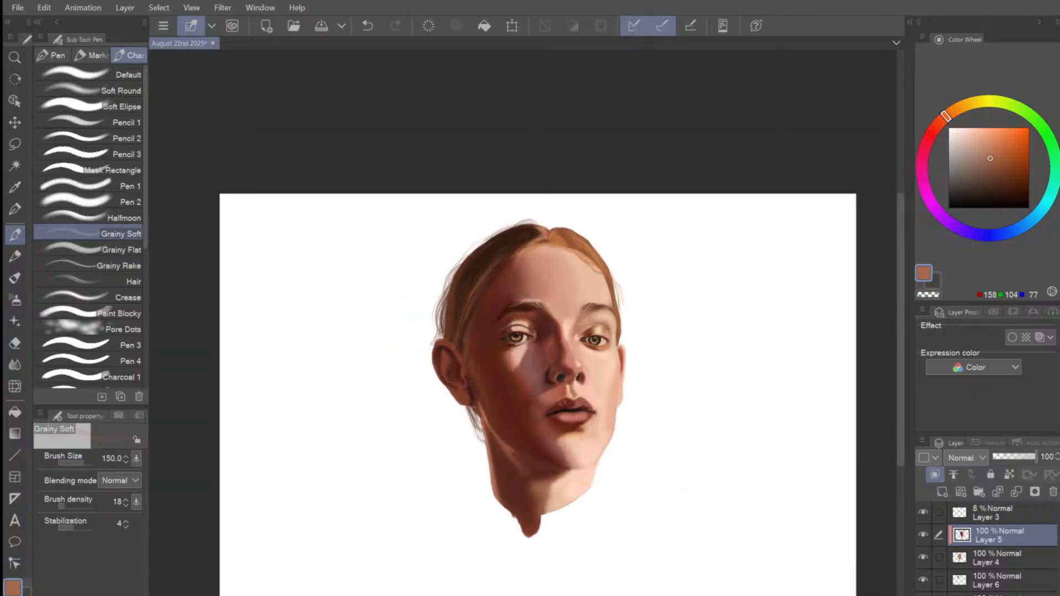
pyautogui.moveTo(990, 159); pyautogui.dragTo(992, 148)
pyautogui.hotkey('ctrl', 's')
# Texture the shadowed face and near ear with the lightened brown, varying Grainy Soft up to size 150.
pyautogui.scroll(4, 464, 276)
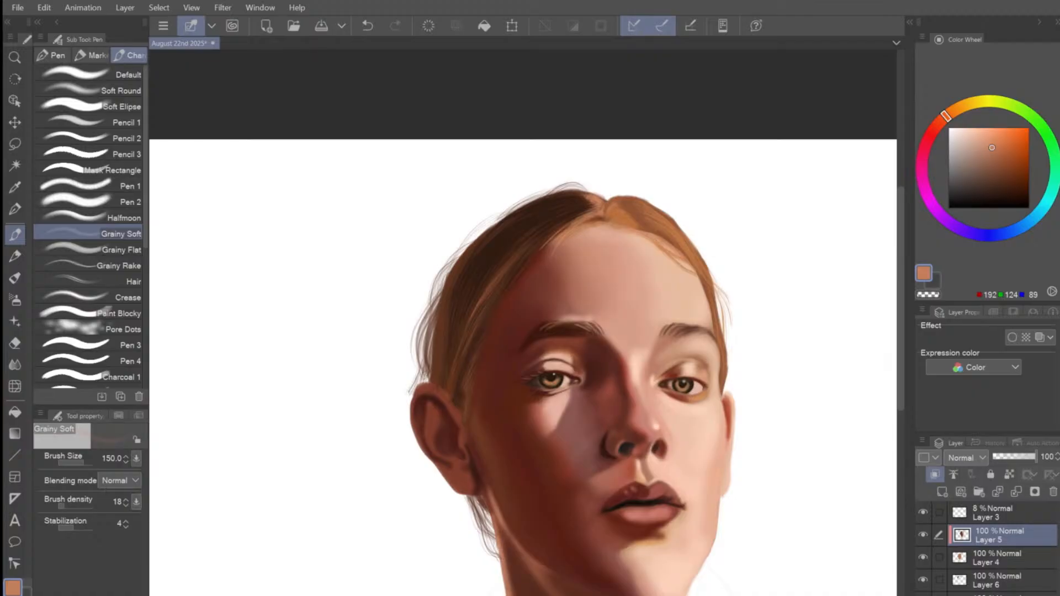
pyautogui.press('[')
pyautogui.press('[')
pyautogui.press('[')
pyautogui.press('[')
pyautogui.press(']')
pyautogui.press('[')
pyautogui.press('[')
pyautogui.press(']')
pyautogui.press(']')
pyautogui.press(']')
pyautogui.press(']')
pyautogui.press(']')
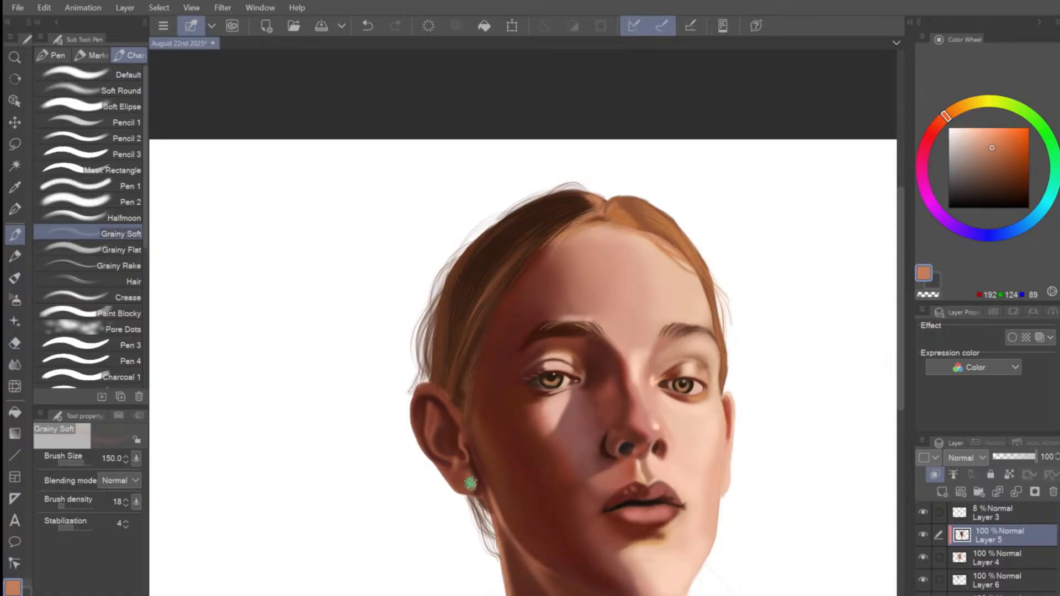
# Brighten the sampled upper-lip tone to RGB 202, 104, 88 and texture the lips, varying Grainy Soft up to size 120.
pyautogui.keyDown('alt'); pyautogui.click(659, 491); pyautogui.keyUp('alt')
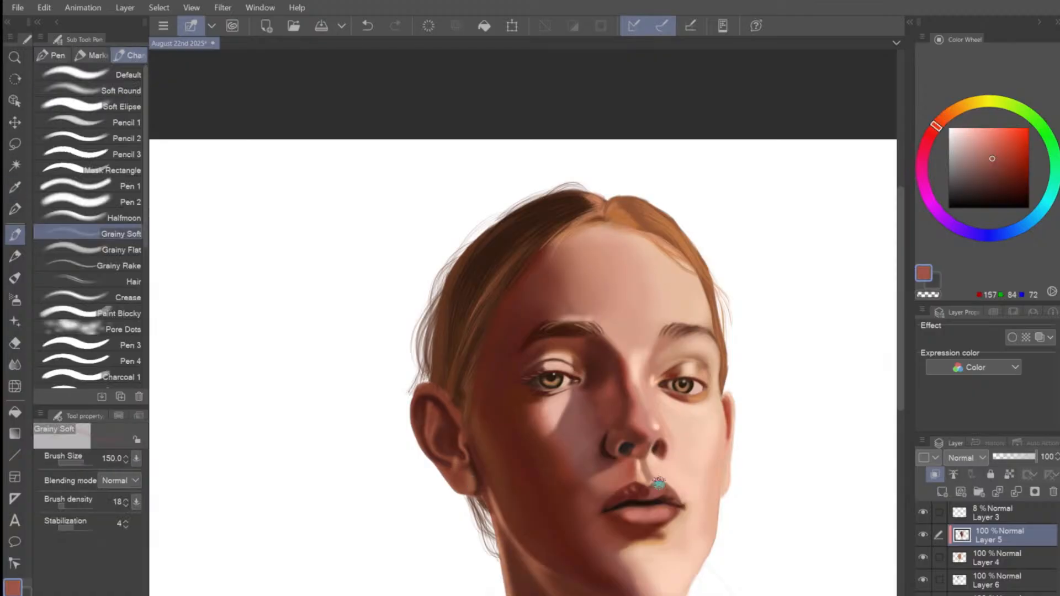
pyautogui.click(994, 145)
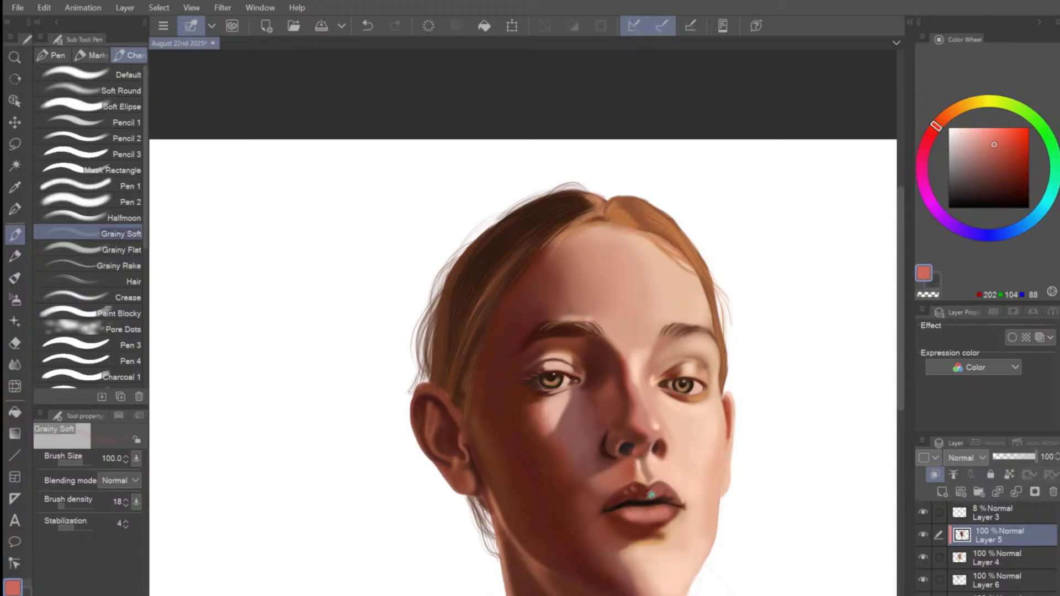
pyautogui.press('[')
pyautogui.press('[')
pyautogui.press('[')
pyautogui.press('[')
pyautogui.press('[')
pyautogui.press(']')
pyautogui.press('[')
pyautogui.press(']')
pyautogui.press(']')
pyautogui.press(']')
pyautogui.press('[')
pyautogui.press(']')
pyautogui.press(']')
# Sample a muted red (RGB 158, 83, 70) and texture between nose and upper lip with Grainy Soft reduced to size 60.
pyautogui.keyDown('alt'); pyautogui.click(724, 468); pyautogui.keyUp('alt')
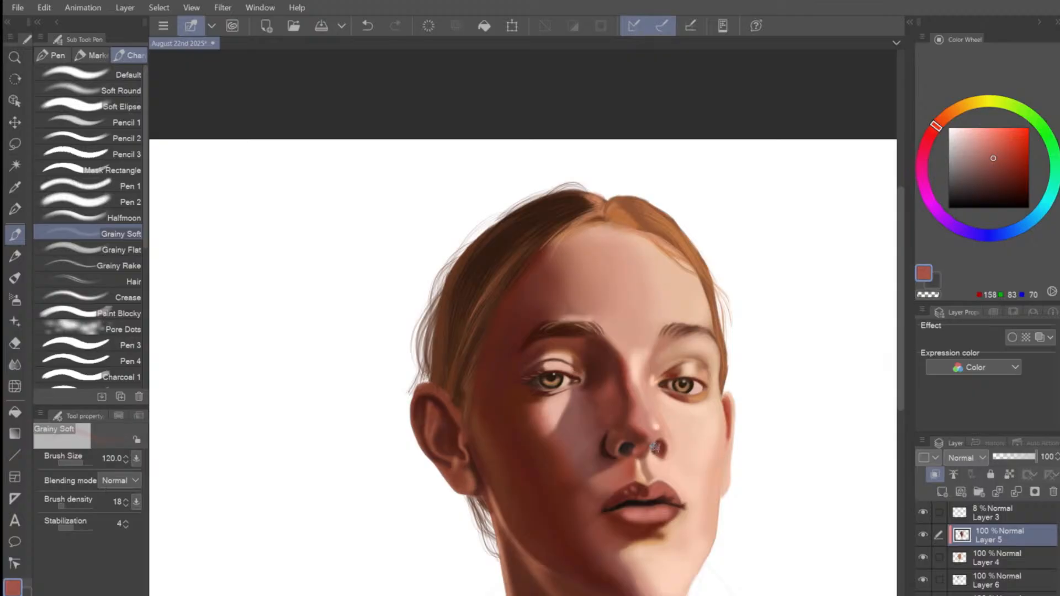
pyautogui.press('[')
pyautogui.press('[')
pyautogui.press('[')
pyautogui.press('[')
# Sample the upper-lip color, darken it to RGB 97, 43, 36 and deepen the mouth with Grainy Soft from size 60.
pyautogui.press('i')
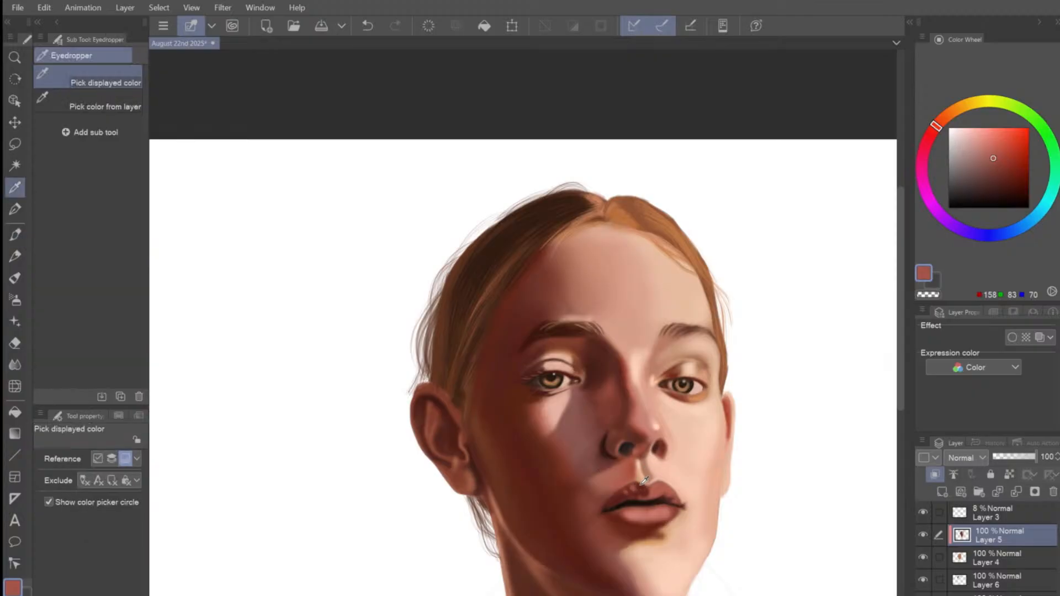
pyautogui.click(644, 483)
pyautogui.click(999, 166)
pyautogui.moveTo(999, 167); pyautogui.dragTo(999, 178)
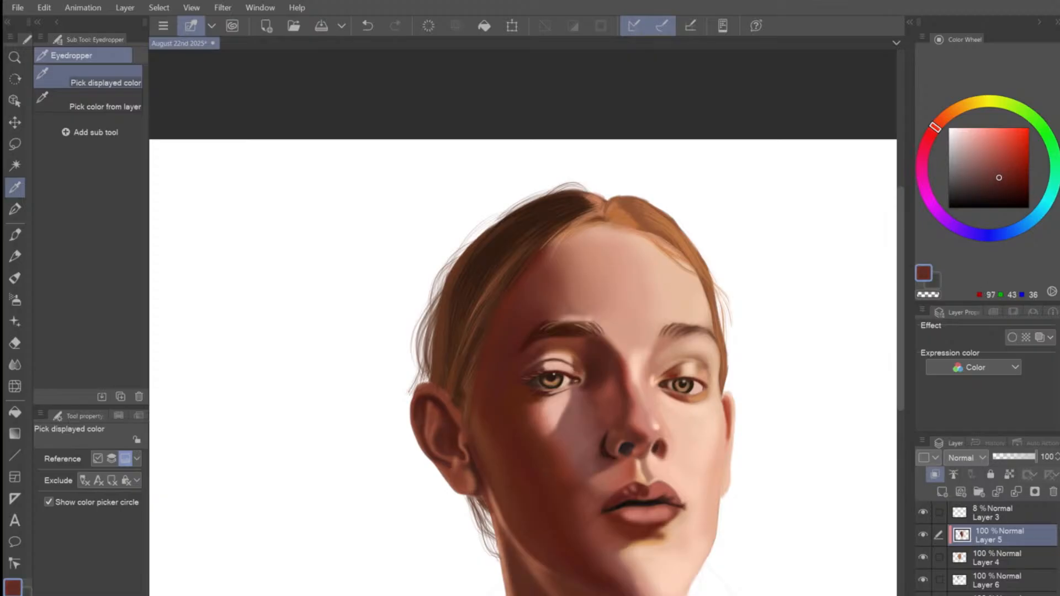
pyautogui.press('p')
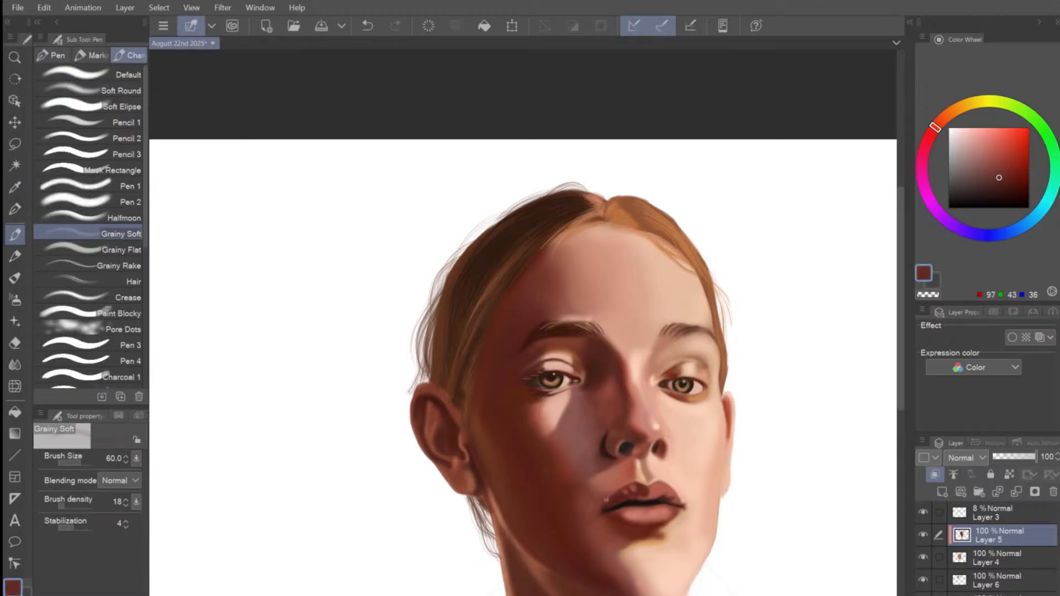
pyautogui.press(']')
pyautogui.press(']')
# Set a saturated red (RGB 168, 42, 25) and tint the lips with small Grainy Soft strokes around size 60.
pyautogui.moveTo(1021, 150); pyautogui.dragTo(1017, 155)
pyautogui.press('[')
pyautogui.press('[')
pyautogui.press(']')
pyautogui.press(']')
pyautogui.scroll(-2, 635, 512)
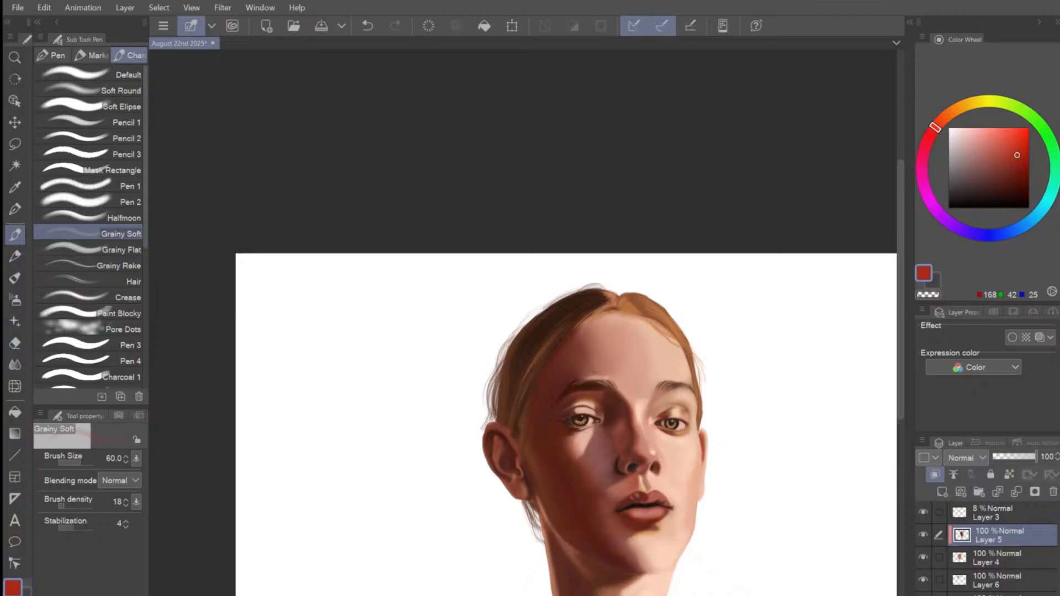
# Sample reddish brown (RGB 164, 76, 55) below the nose and texture the surrounding skin, enlarging Grainy Soft to size 150.
pyautogui.scroll(5, 701, 407)
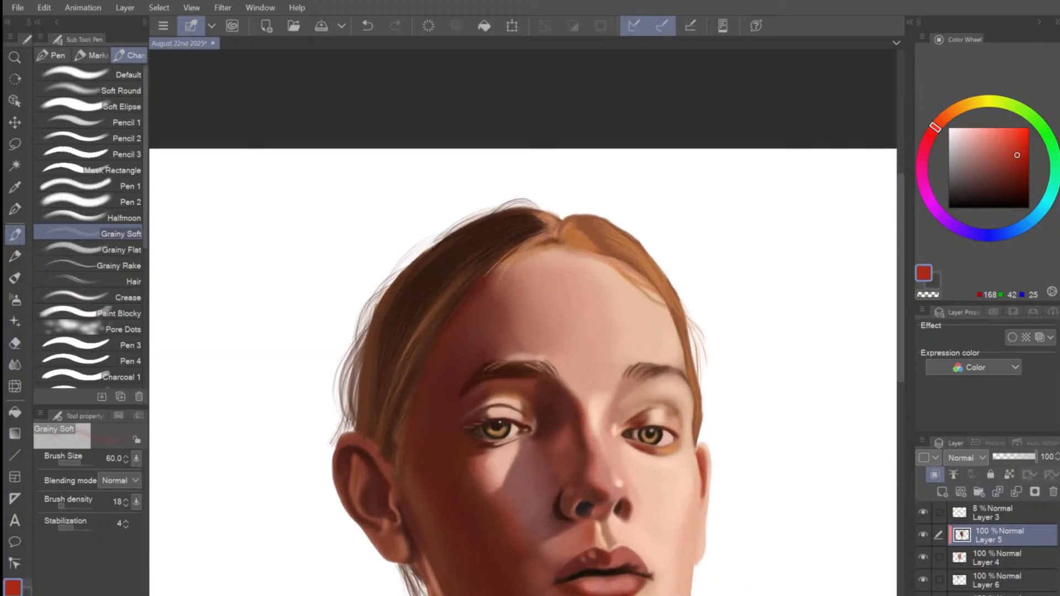
pyautogui.keyDown('alt'); pyautogui.click(590, 532); pyautogui.keyUp('alt')
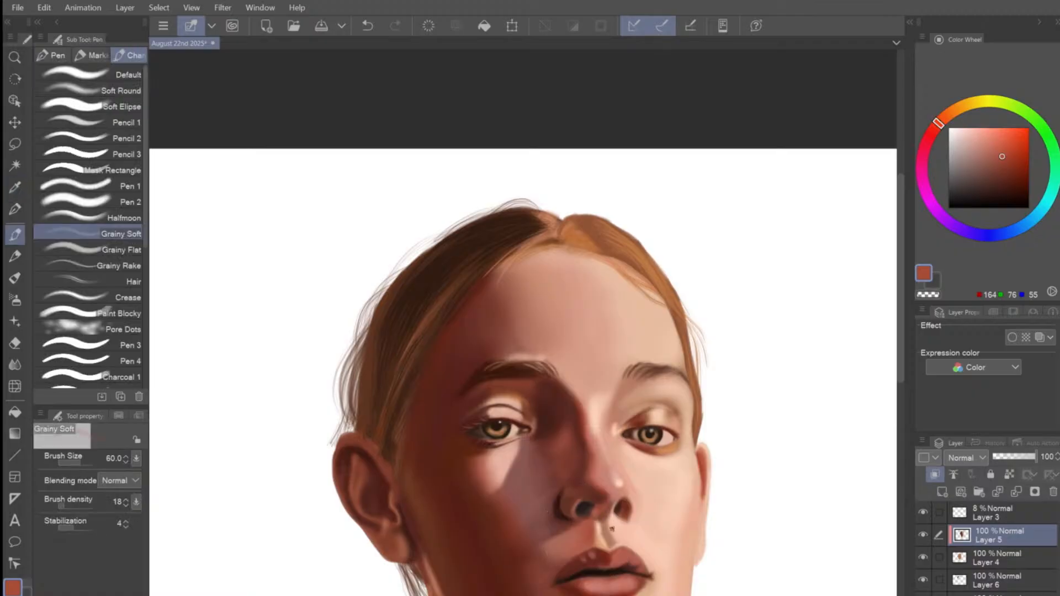
pyautogui.press(']')
pyautogui.press('[')
pyautogui.press(']')
pyautogui.press(']')
pyautogui.press(']')
pyautogui.press(']')
pyautogui.scroll(-3, 755, 406)
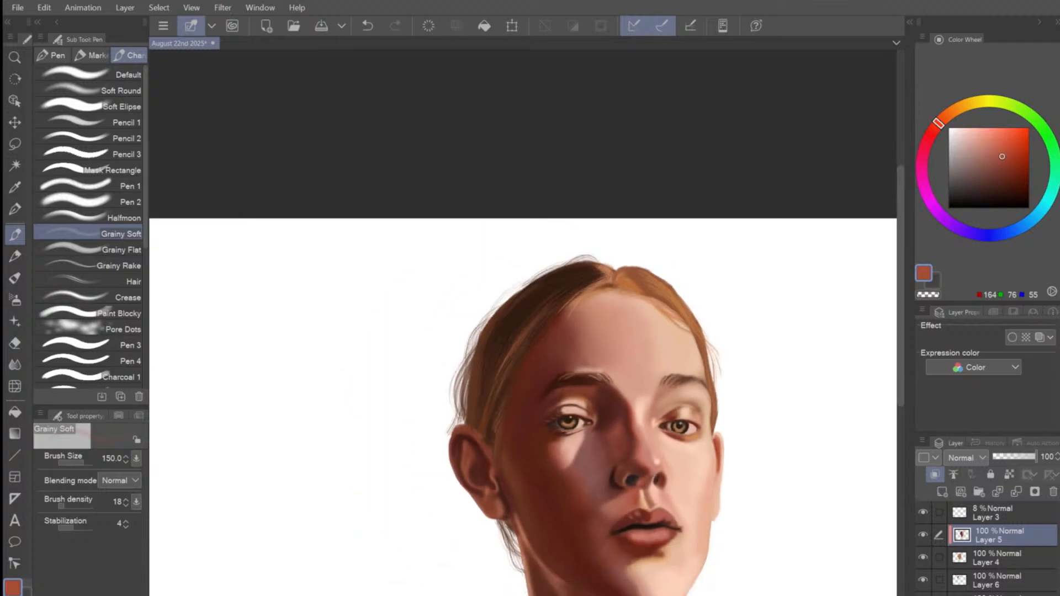
pyautogui.scroll(-2, 707, 342)
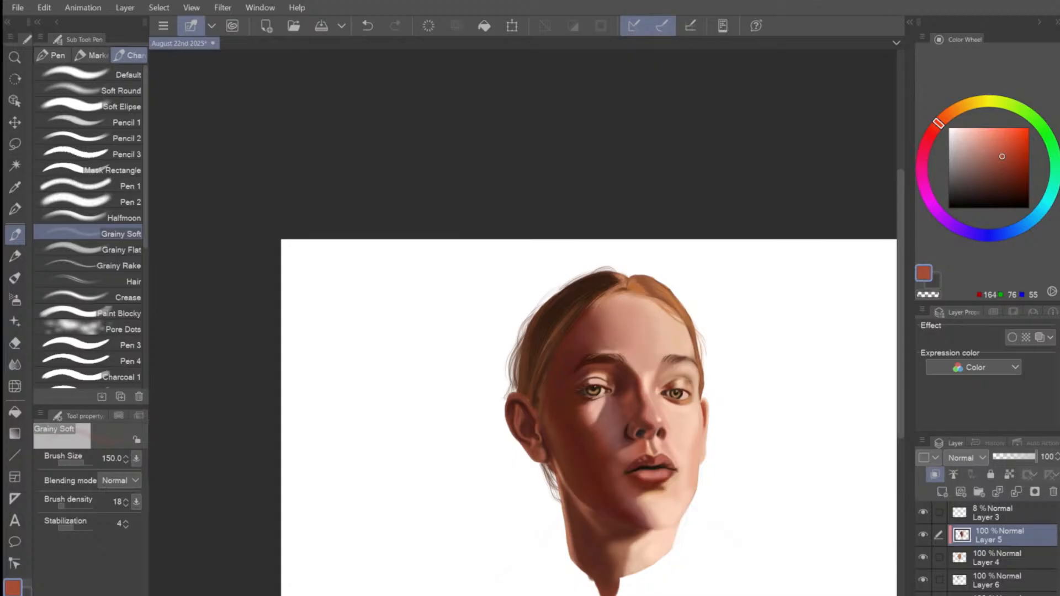
# Change the painting color to a neutral near-black (RGB 35, 35, 35).
pyautogui.scroll(3, 740, 324)
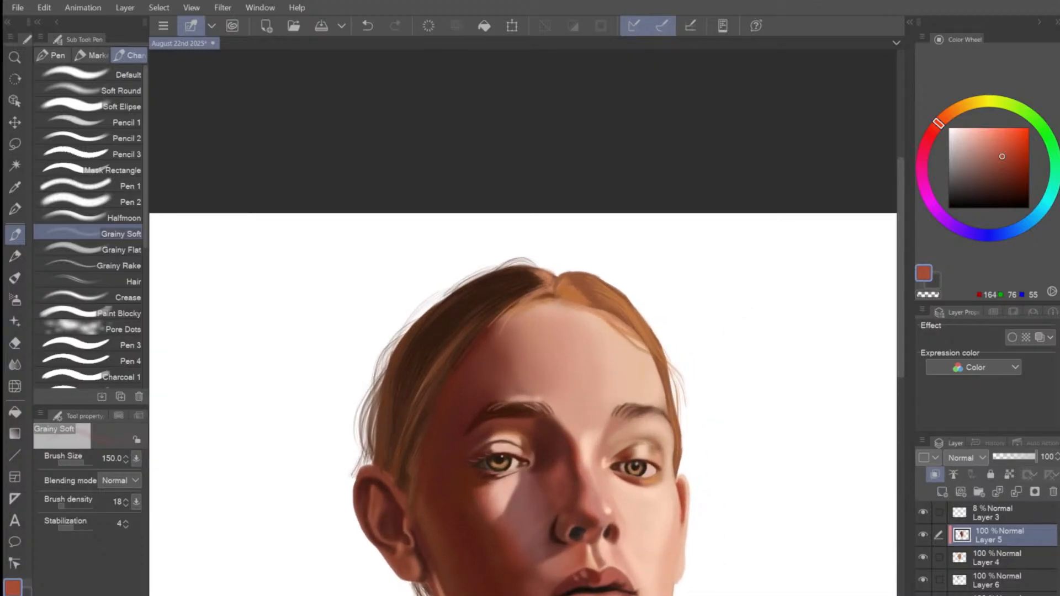
pyautogui.click(960, 148)
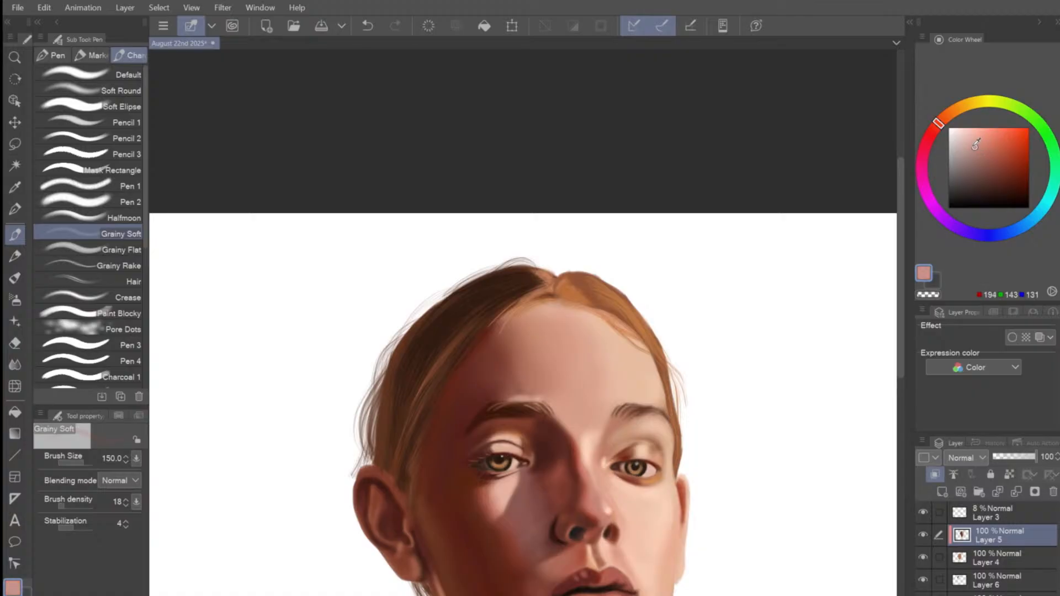
pyautogui.moveTo(959, 148); pyautogui.dragTo(949, 151)
pyautogui.scroll(1, 714, 331)
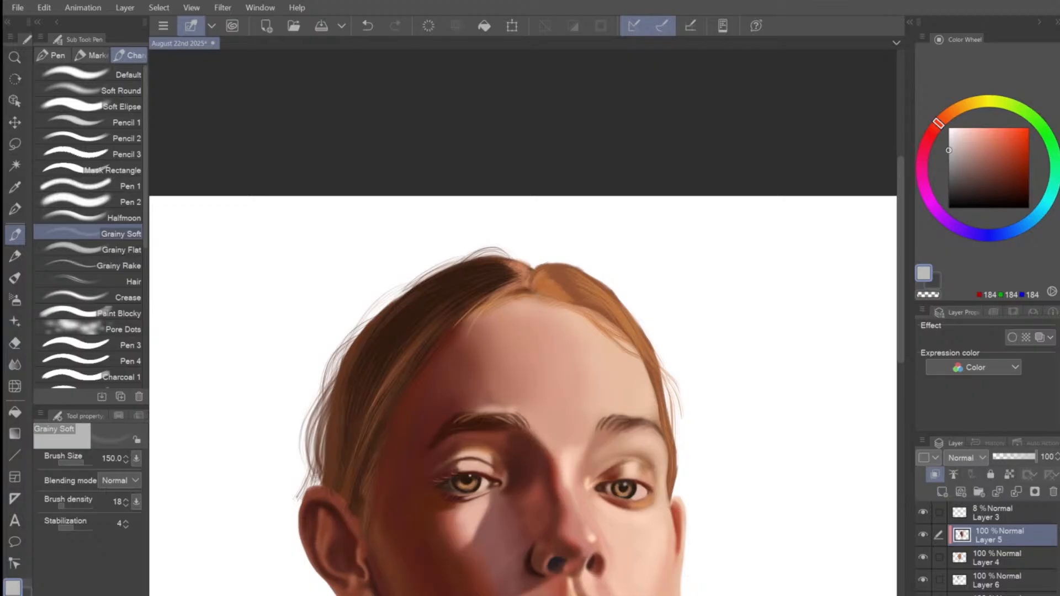
pyautogui.moveTo(948, 181); pyautogui.dragTo(948, 198)
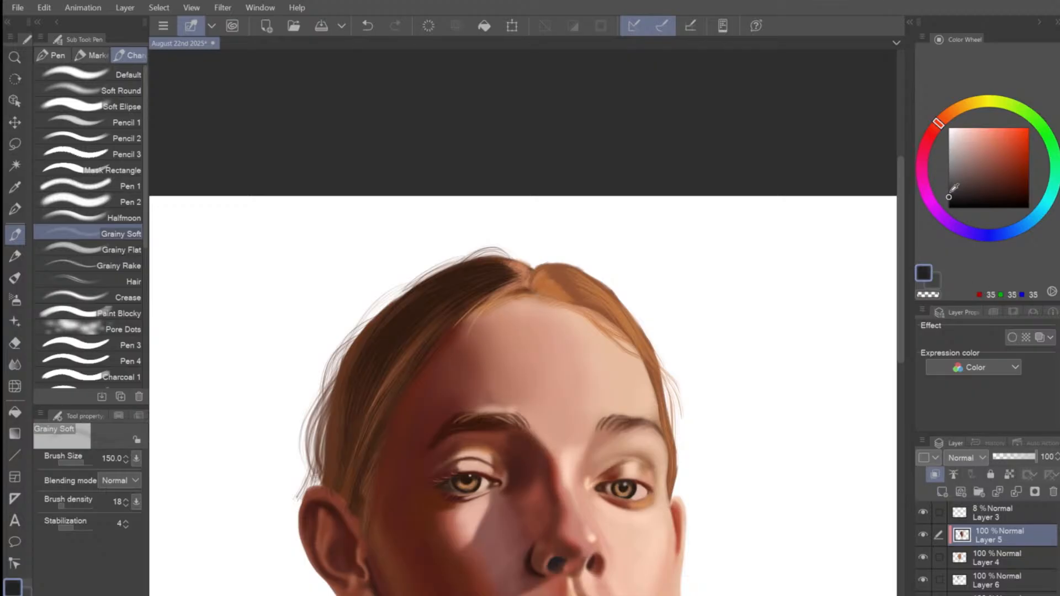
# Switch to the Pencil 1 brush and reduce it to size 12 for detailing the far eye.
pyautogui.press('p')
pyautogui.press('p')
pyautogui.click(88, 121)
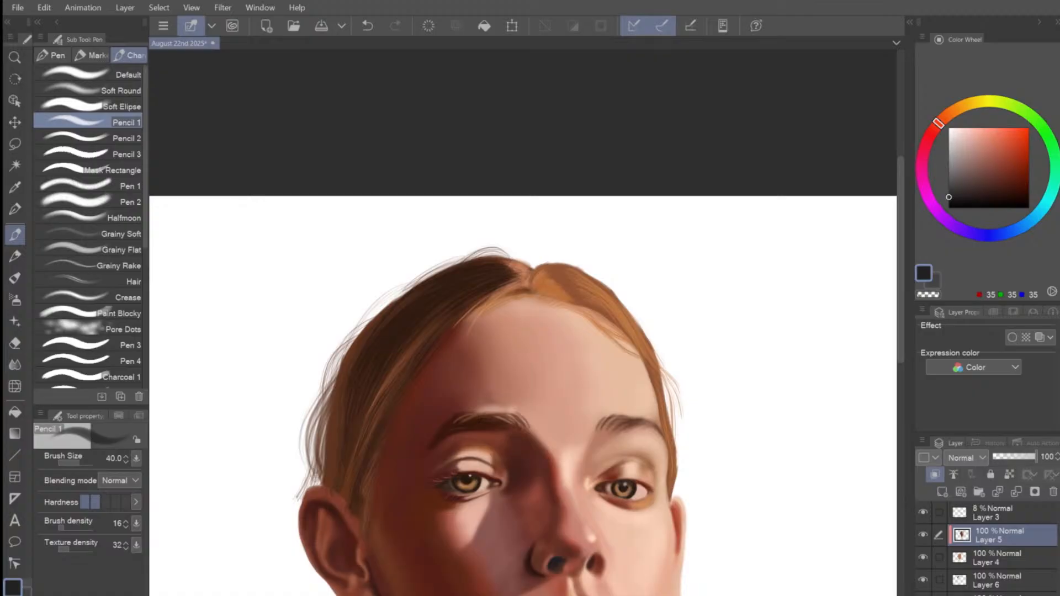
pyautogui.scroll(3, 523, 323)
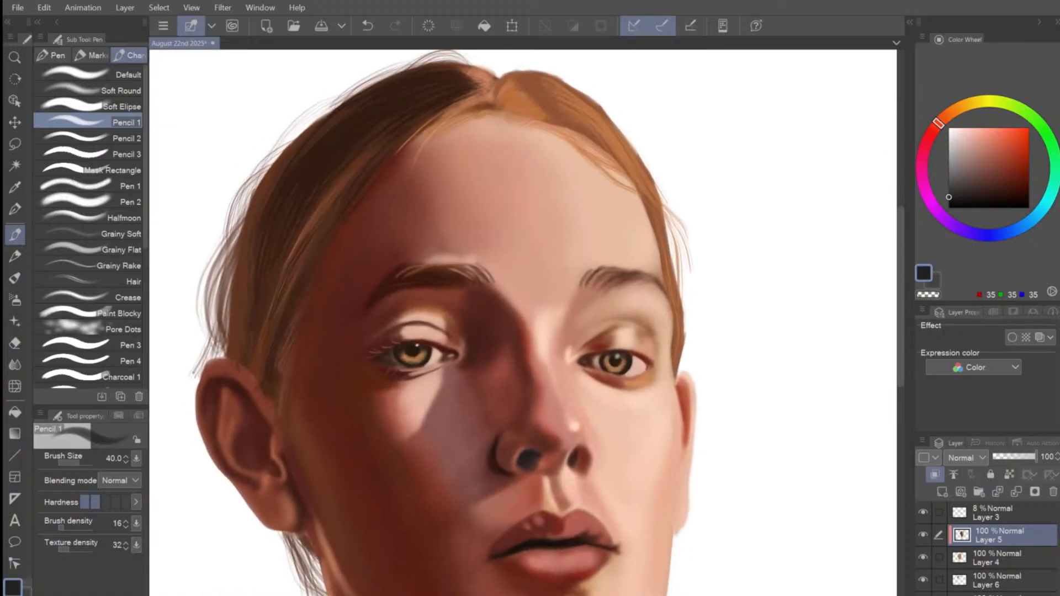
pyautogui.press('[')
pyautogui.press('[')
pyautogui.press('[')
pyautogui.press('[')
pyautogui.press('[')
pyautogui.press('[')
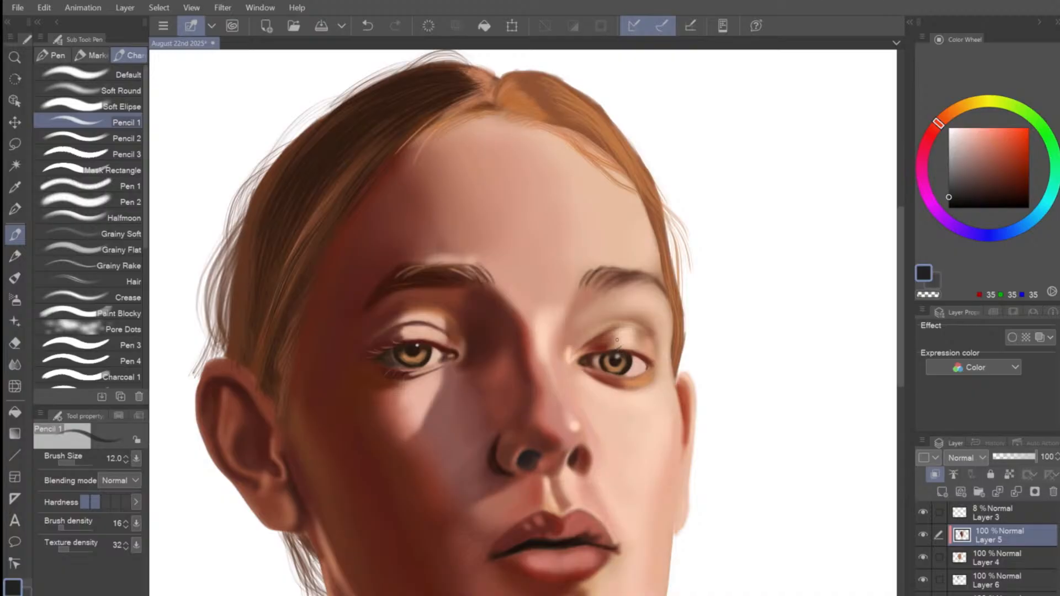
# Try to draw a fine near-black stroke along the far eye's upper lid.
pyautogui.hotkey('ctrl', 'z')
pyautogui.press('[')
pyautogui.moveTo(616, 352); pyautogui.dragTo(625, 346)
pyautogui.press(']')
pyautogui.press('[')
pyautogui.hotkey('ctrl', 'z')
# Sample dark red-brown (RGB 110, 41, 27) at the far eye and work on its upper-lid line with fine Pencil 1 strokes.
pyautogui.keyDown('alt'); pyautogui.click(640, 357); pyautogui.keyUp('alt')
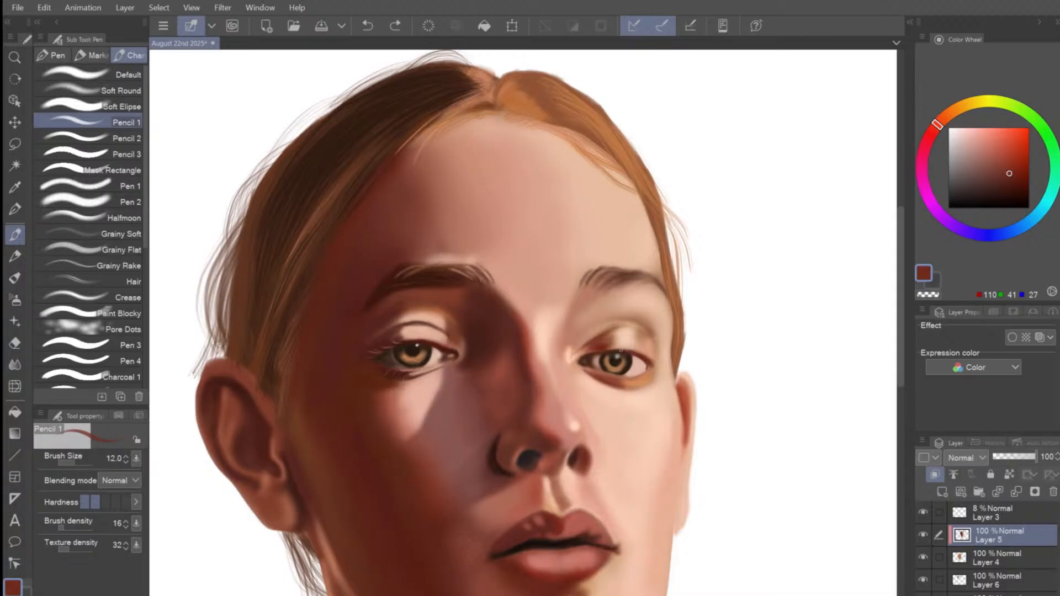
pyautogui.moveTo(621, 349); pyautogui.dragTo(630, 346)
pyautogui.press('[')
pyautogui.press('[')
pyautogui.press(']')
pyautogui.press(']')
pyautogui.press(']')
pyautogui.press('[')
pyautogui.press('[')
pyautogui.hotkey('ctrl', 'z')
pyautogui.moveTo(629, 348); pyautogui.dragTo(642, 347)
pyautogui.hotkey('ctrl', 'z')
# Sample peach (RGB 219, 151, 111) at the far eye's inner corner and refine the eyelid with Pencil 1 at size 7.
pyautogui.keyDown('alt'); pyautogui.click(571, 348); pyautogui.keyUp('alt')
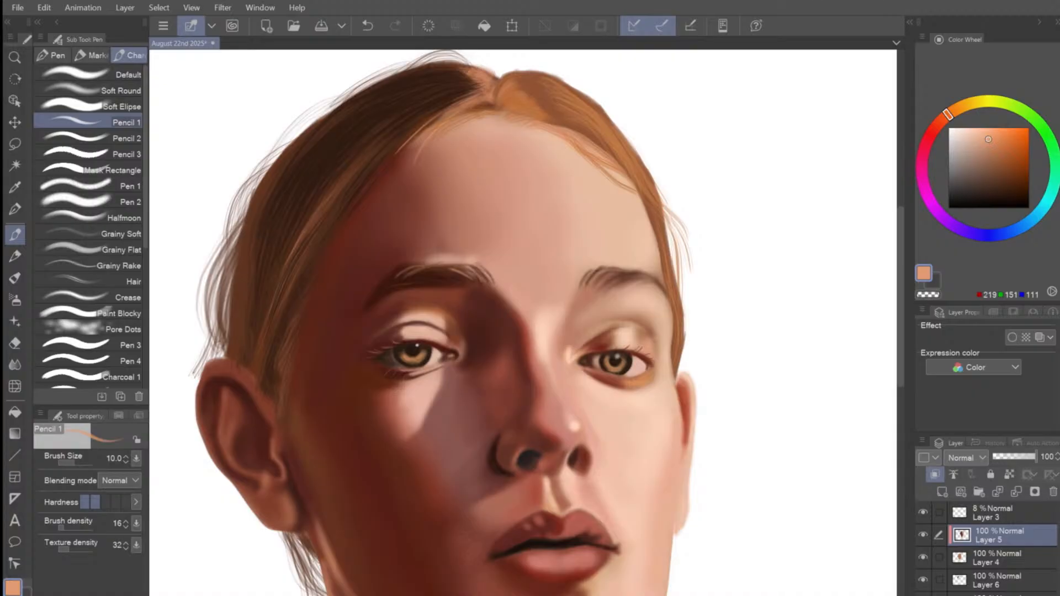
pyautogui.press('[')
pyautogui.press('[')
# Sample dark reddish brown (RGB 105, 42, 29) from the far eyelid and shade the lid with Pencil 1 enlarged to size 17.
pyautogui.keyDown('alt'); pyautogui.click(635, 350); pyautogui.keyUp('alt')
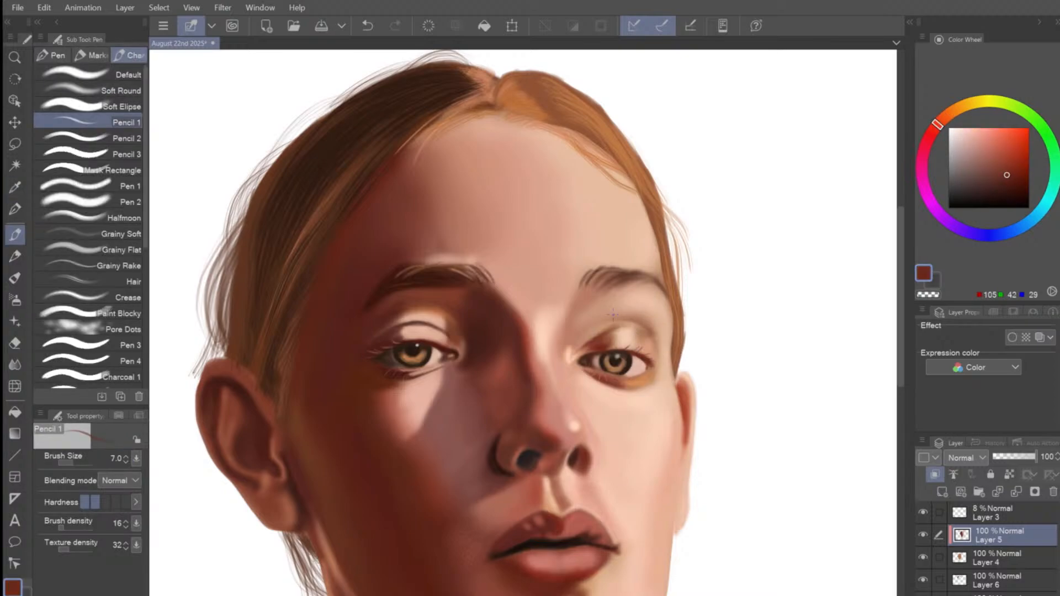
pyautogui.press(']')
pyautogui.press(']')
pyautogui.press(']')
pyautogui.press(']')
pyautogui.press(']')
# Mix an orange-brown (RGB 120, 65, 31) and draw below the far eye's outer corner with Pencil 1 at size 8.
pyautogui.keyDown('alt'); pyautogui.click(642, 360); pyautogui.keyUp('alt')
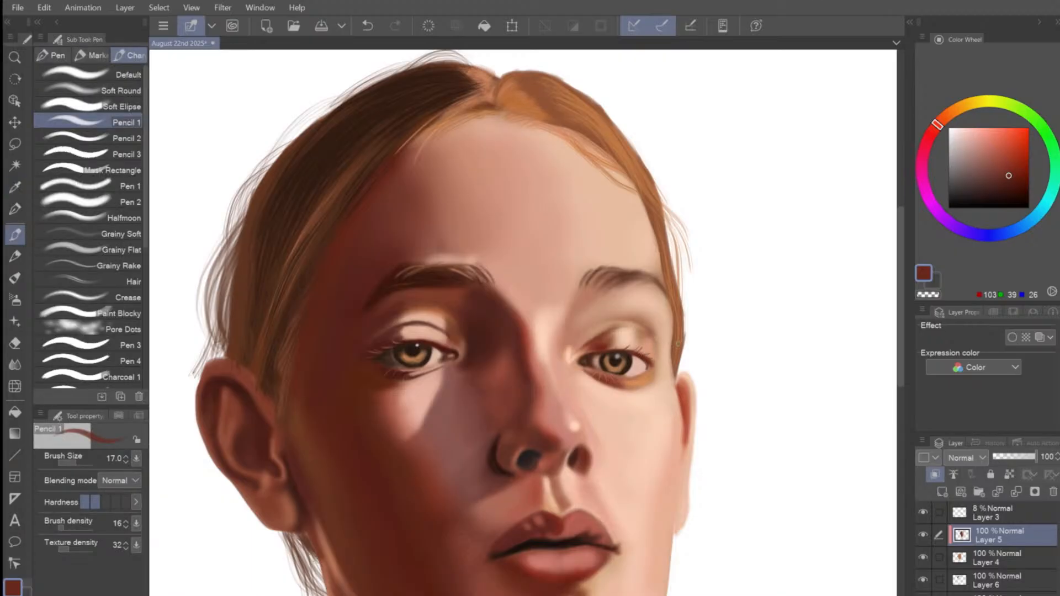
pyautogui.press('[')
pyautogui.press('[')
pyautogui.press('[')
pyautogui.press('[')
pyautogui.click(947, 114)
pyautogui.click(1009, 168)
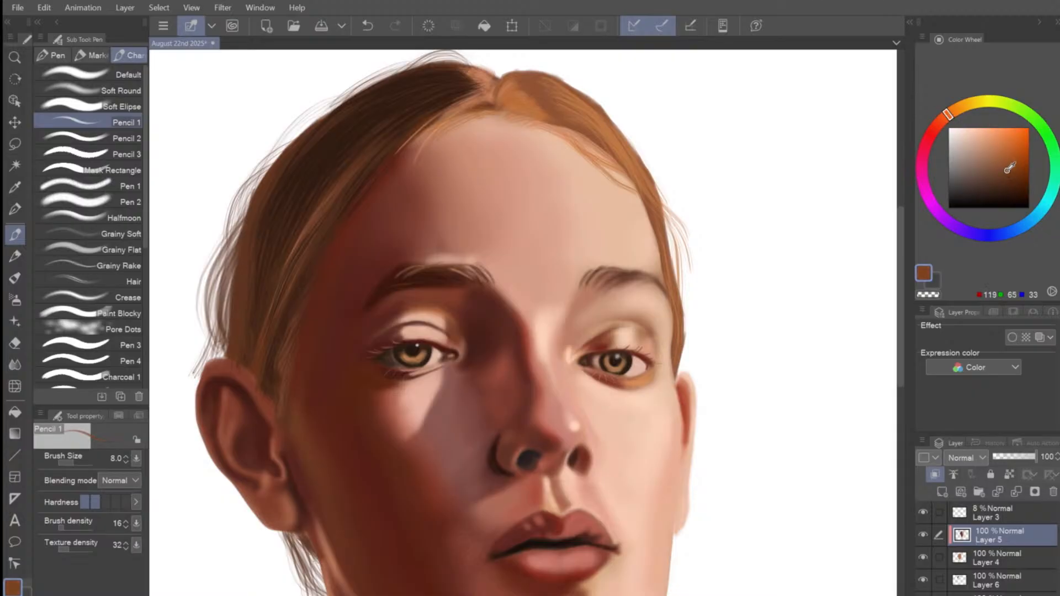
pyautogui.click(1009, 170)
pyautogui.moveTo(660, 382); pyautogui.dragTo(651, 381)
pyautogui.scroll(-4, 644, 274)
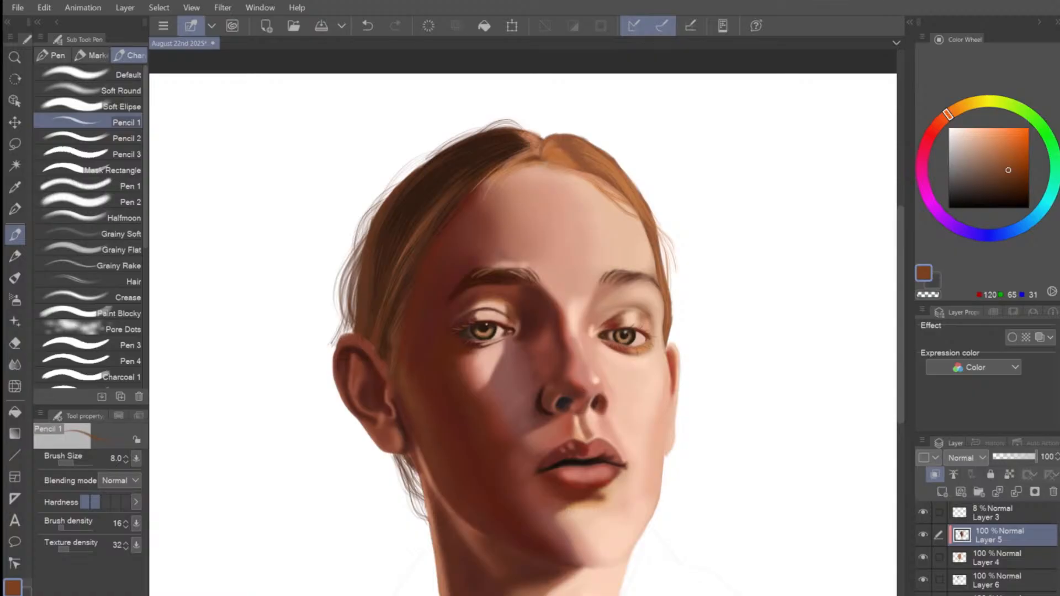
# Select Layer 4 and trim the outer edge of the far earlobe with the Soft eraser at size 30.
pyautogui.click(997, 559)
pyautogui.press('e')
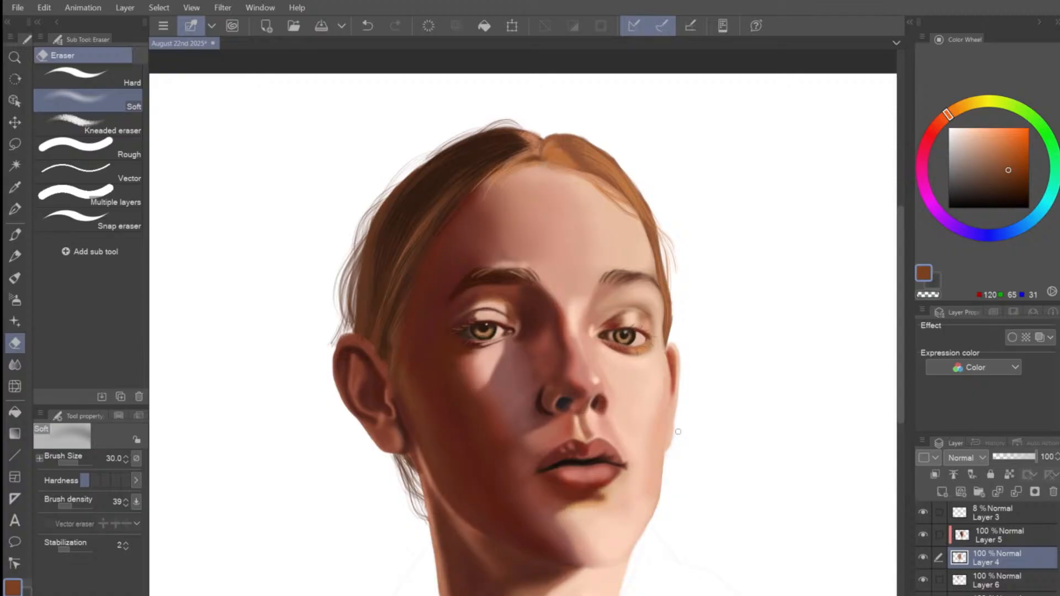
pyautogui.scroll(-4, 716, 320)
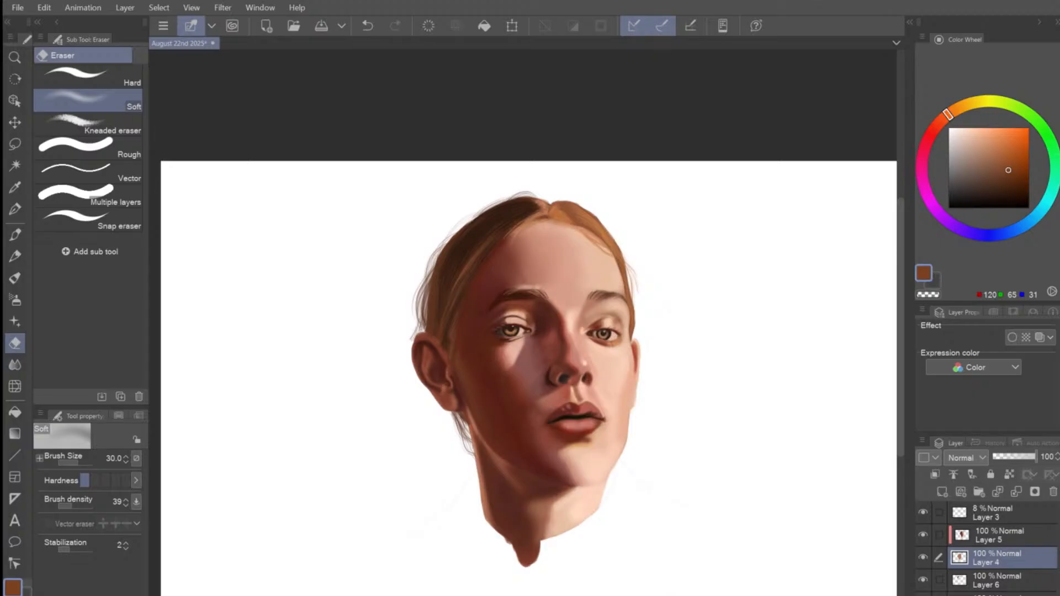
# Add a new layer, place it directly beneath Layer 4 and set the color to very dark brown (RGB 40, 15, 0).
pyautogui.click(1016, 533)
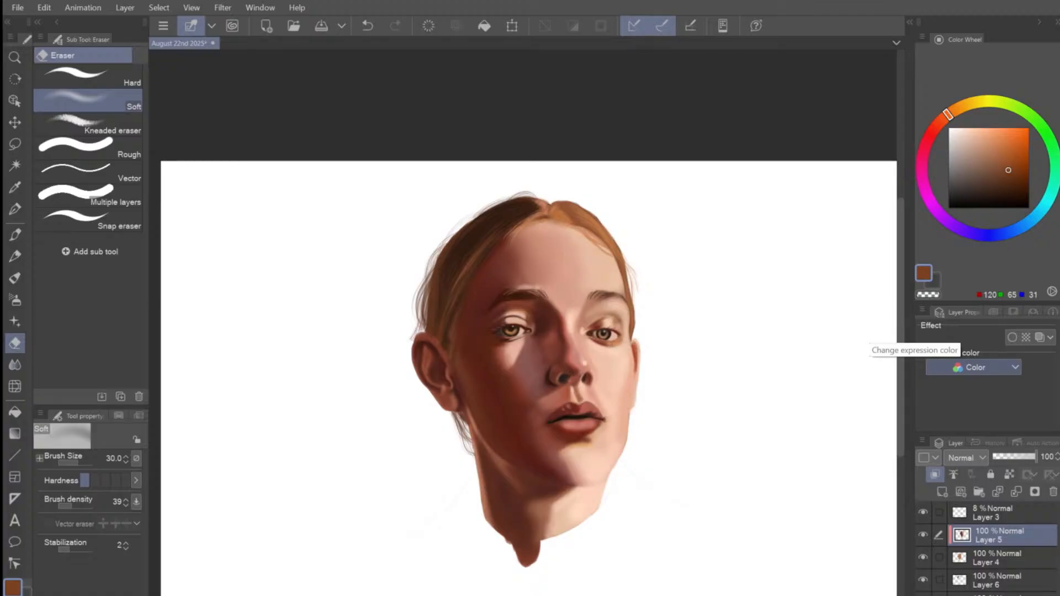
pyautogui.click(961, 491)
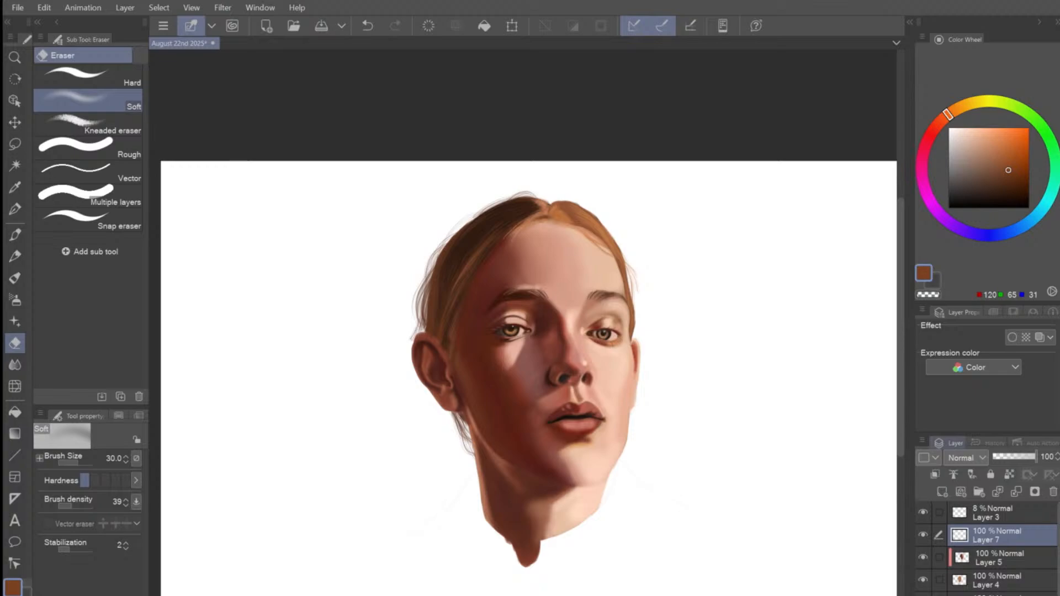
pyautogui.scroll(2, 526, 353)
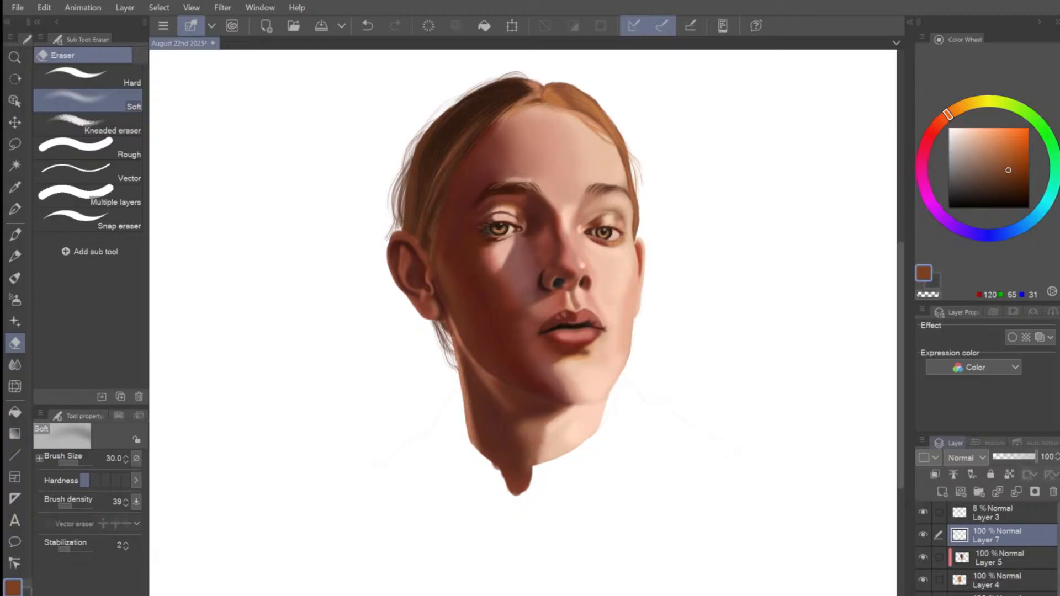
pyautogui.moveTo(1009, 170); pyautogui.dragTo(1028, 195)
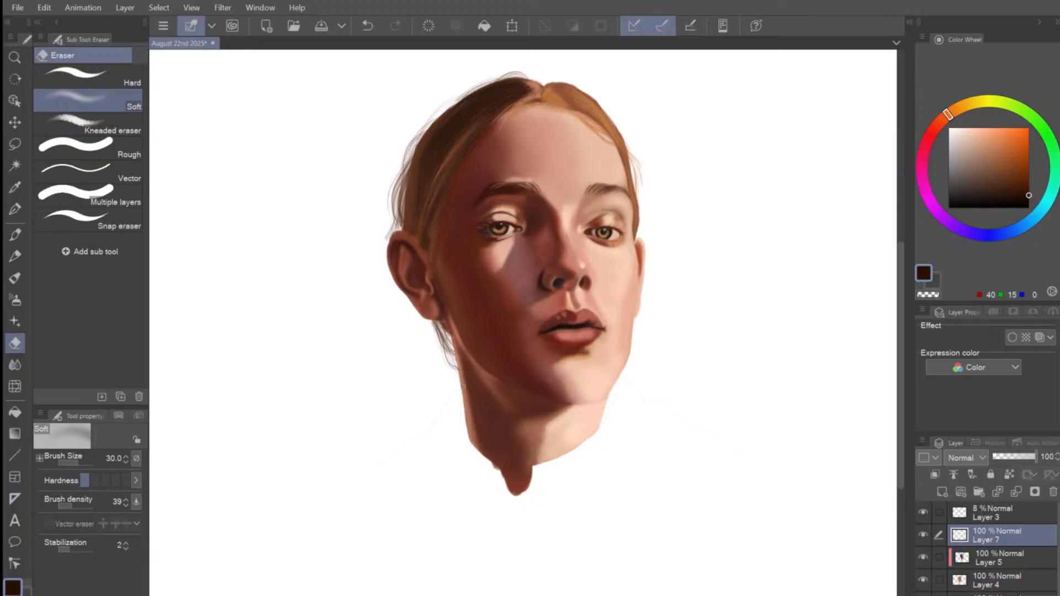
pyautogui.moveTo(1009, 542); pyautogui.dragTo(1009, 588)
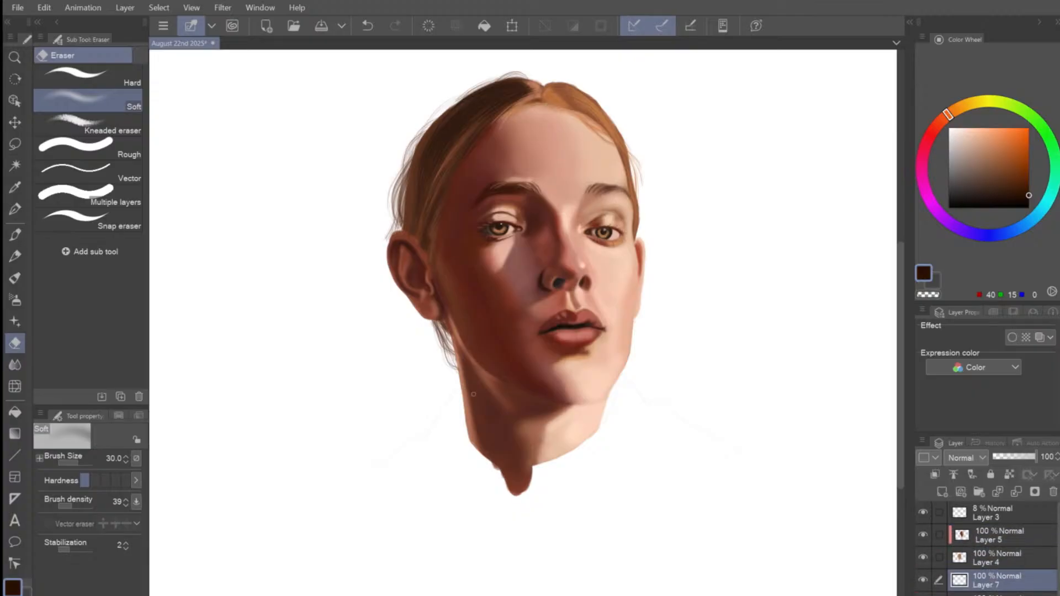
# Try to draw the garment edge down the shadowed side of the neck with Pencil 1 at size 30.
pyautogui.press('[')
pyautogui.press(']')
pyautogui.press(']')
pyautogui.press(']')
pyautogui.press(']')
pyautogui.press(']')
pyautogui.press('p')
pyautogui.press(']')
pyautogui.press(']')
pyautogui.press(']')
pyautogui.press(']')
pyautogui.press(']')
pyautogui.press(']')
pyautogui.moveTo(461, 387); pyautogui.dragTo(466, 440)
pyautogui.hotkey('ctrl', 'z')
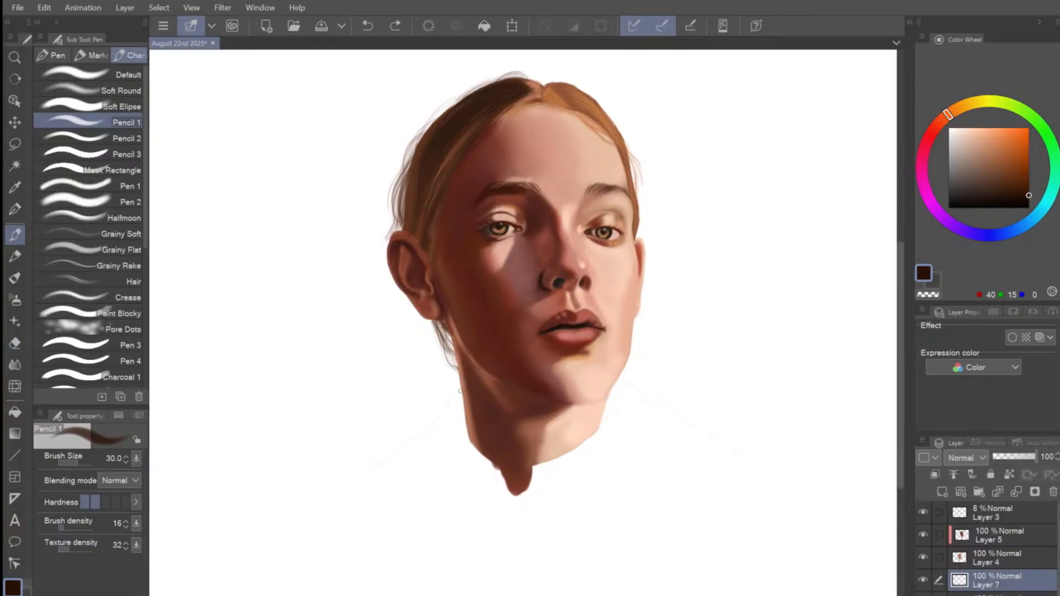
# Switch to a smaller Soft Round brush and draw the dark garment edge down the shadowed side of the neck.
pyautogui.click(121, 91)
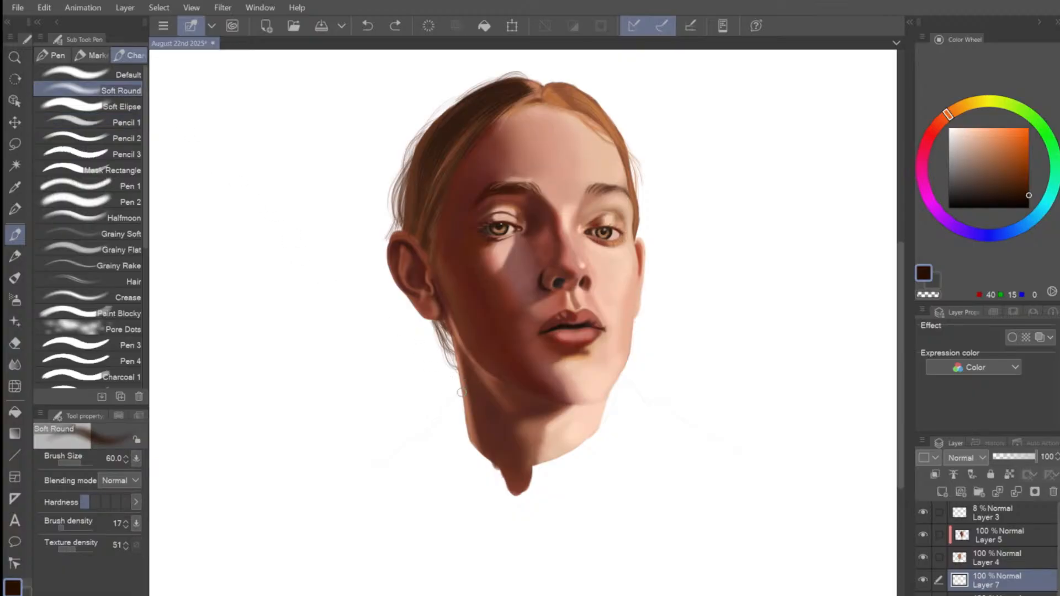
pyautogui.press('[')
pyautogui.press('[')
pyautogui.press('[')
pyautogui.press('[')
pyautogui.moveTo(460, 389); pyautogui.dragTo(467, 435)
pyautogui.moveTo(461, 389); pyautogui.dragTo(464, 437)
# Outline the collar and sloping shoulder on the shadowed side in dark brown, bringing Soft Round to size 50.
pyautogui.press(']')
pyautogui.press(']')
pyautogui.press(']')
pyautogui.press(']')
pyautogui.moveTo(460, 390)
pyautogui.mouseDown()
pyautogui.moveTo(430, 435)
pyautogui.moveTo(459, 391)
pyautogui.mouseUp()
pyautogui.press('[')
pyautogui.press('[')
pyautogui.moveTo(435, 433)
pyautogui.mouseDown()
pyautogui.moveTo(371, 467)
pyautogui.moveTo(435, 430)
pyautogui.mouseUp()
pyautogui.press(']')
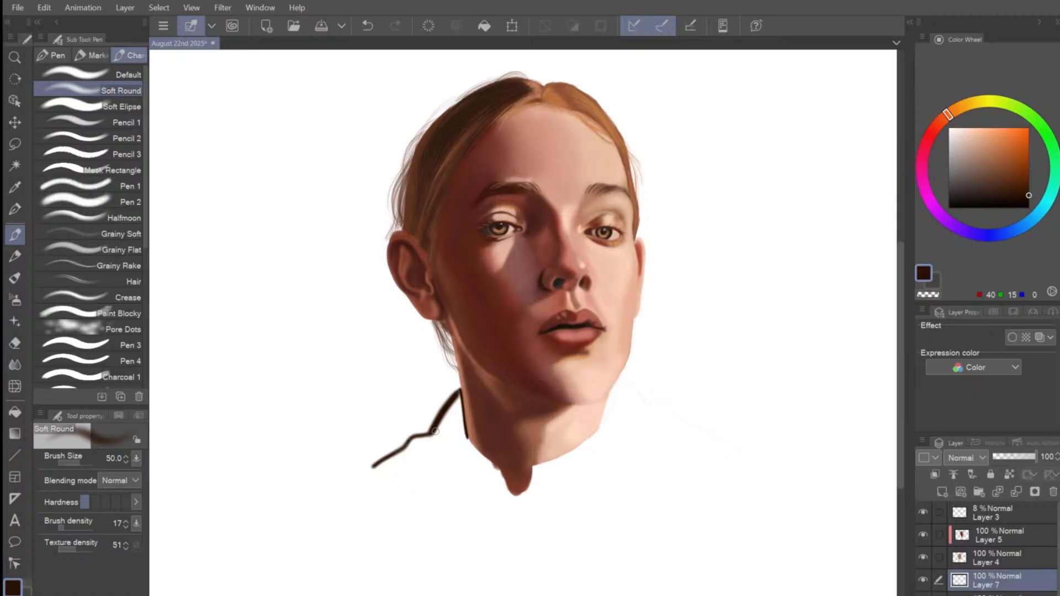
# Enlarge Soft Round and block in the garment along the shoulder line and down the neck edge to the throat.
pyautogui.press(']')
pyautogui.press(']')
pyautogui.moveTo(378, 469)
pyautogui.mouseDown()
pyautogui.moveTo(434, 438)
pyautogui.moveTo(412, 450)
pyautogui.mouseUp()
pyautogui.press(']')
pyautogui.press(']')
pyautogui.press(']')
pyautogui.moveTo(464, 396)
pyautogui.mouseDown()
pyautogui.moveTo(449, 408)
pyautogui.moveTo(457, 397)
pyautogui.moveTo(462, 427)
pyautogui.moveTo(448, 442)
pyautogui.moveTo(440, 432)
pyautogui.moveTo(408, 475)
pyautogui.moveTo(447, 438)
pyautogui.moveTo(440, 452)
pyautogui.moveTo(487, 474)
pyautogui.moveTo(465, 440)
pyautogui.moveTo(501, 521)
pyautogui.moveTo(452, 451)
pyautogui.moveTo(466, 472)
pyautogui.moveTo(432, 493)
pyautogui.moveTo(364, 487)
pyautogui.moveTo(473, 498)
pyautogui.moveTo(477, 510)
pyautogui.moveTo(395, 517)
pyautogui.moveTo(434, 507)
pyautogui.moveTo(376, 486)
pyautogui.moveTo(493, 518)
pyautogui.moveTo(407, 519)
pyautogui.moveTo(517, 511)
pyautogui.moveTo(509, 498)
pyautogui.moveTo(520, 517)
pyautogui.moveTo(546, 470)
pyautogui.moveTo(517, 525)
pyautogui.moveTo(559, 512)
pyautogui.moveTo(516, 504)
pyautogui.mouseUp()
# Fill the shoulder and chest of the garment with dark brown using a further enlarged Soft Round brush.
pyautogui.press(']')
pyautogui.press(']')
pyautogui.press(']')
pyautogui.press(']')
pyautogui.press(']')
pyautogui.moveTo(383, 521)
pyautogui.mouseDown()
pyautogui.moveTo(462, 509)
pyautogui.moveTo(428, 499)
pyautogui.moveTo(396, 525)
pyautogui.moveTo(405, 491)
pyautogui.mouseUp()
# Reduce Soft Round to size 40 and draw the dark brown collar edge down the lit side of the neck, below the jaw.
pyautogui.press('[')
pyautogui.press('[')
pyautogui.press('[')
pyautogui.press('[')
pyautogui.press('[')
pyautogui.press('[')
pyautogui.press('[')
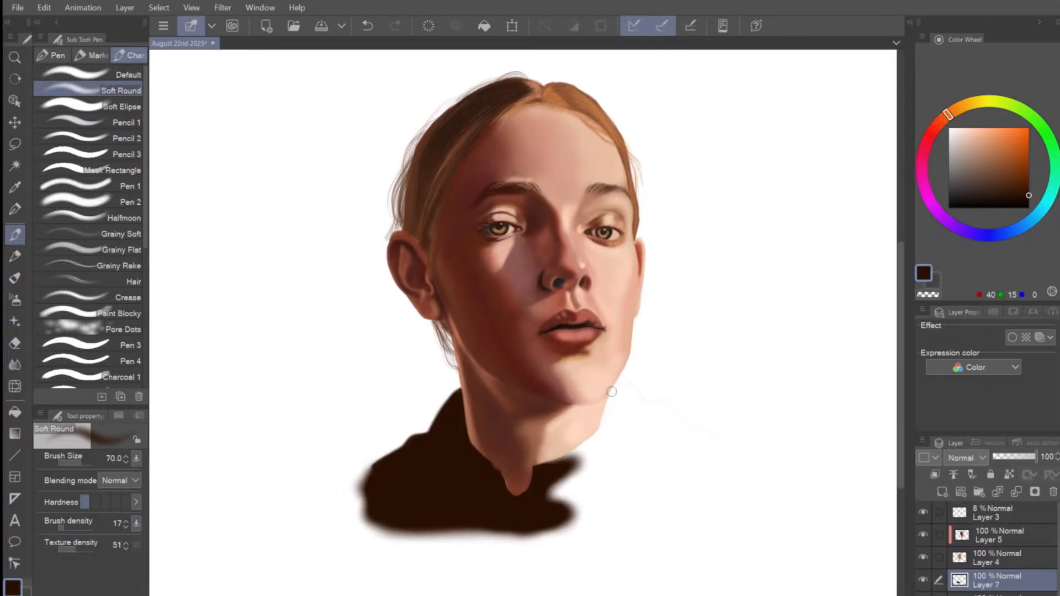
pyautogui.moveTo(613, 390); pyautogui.dragTo(599, 433)
pyautogui.press('[')
pyautogui.press('[')
pyautogui.press('[')
pyautogui.moveTo(619, 379); pyautogui.dragTo(592, 435)
# Trim the outer edge of the lit-side collar stroke with the Soft eraser at size 30 and touch it up with Soft Round.
pyautogui.press('e')
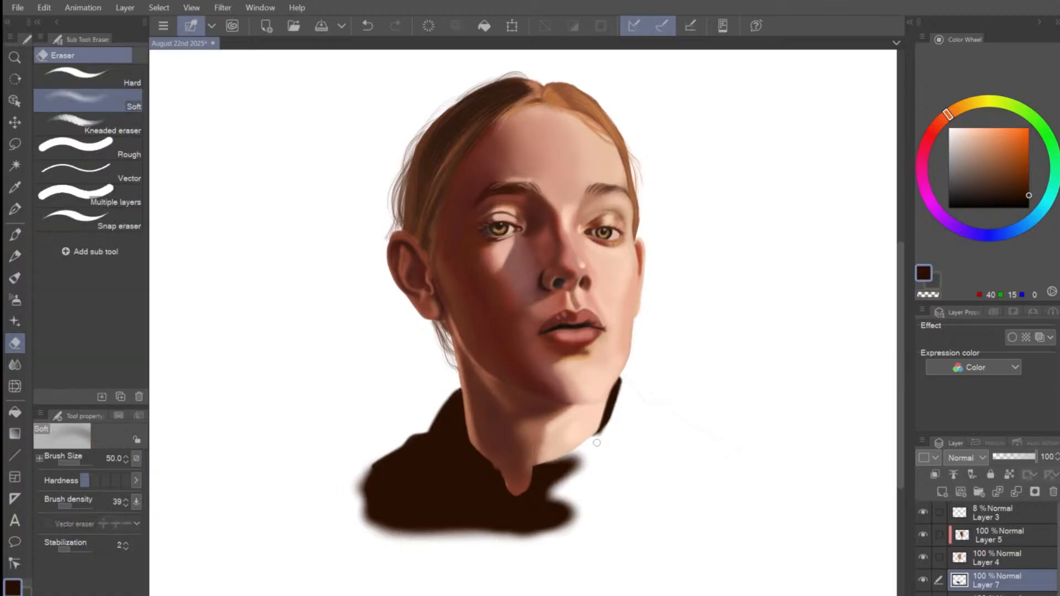
pyautogui.press('[')
pyautogui.press('[')
pyautogui.moveTo(602, 434)
pyautogui.mouseDown()
pyautogui.moveTo(589, 440)
pyautogui.moveTo(622, 401)
pyautogui.mouseUp()
pyautogui.press('p')
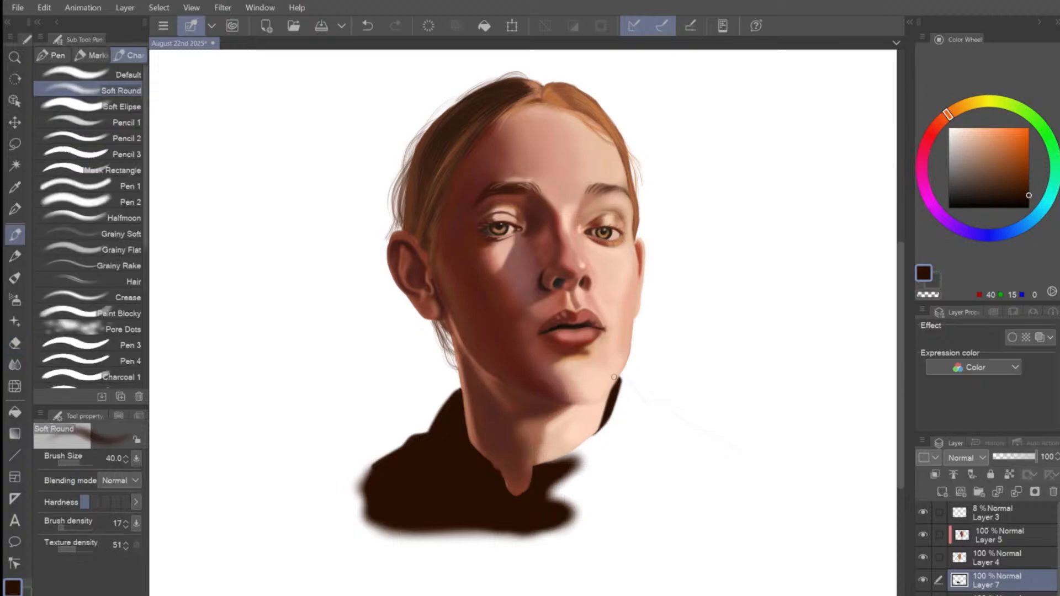
pyautogui.moveTo(612, 411)
pyautogui.mouseDown()
pyautogui.moveTo(621, 377)
pyautogui.moveTo(613, 400)
pyautogui.mouseUp()
pyautogui.press('e')
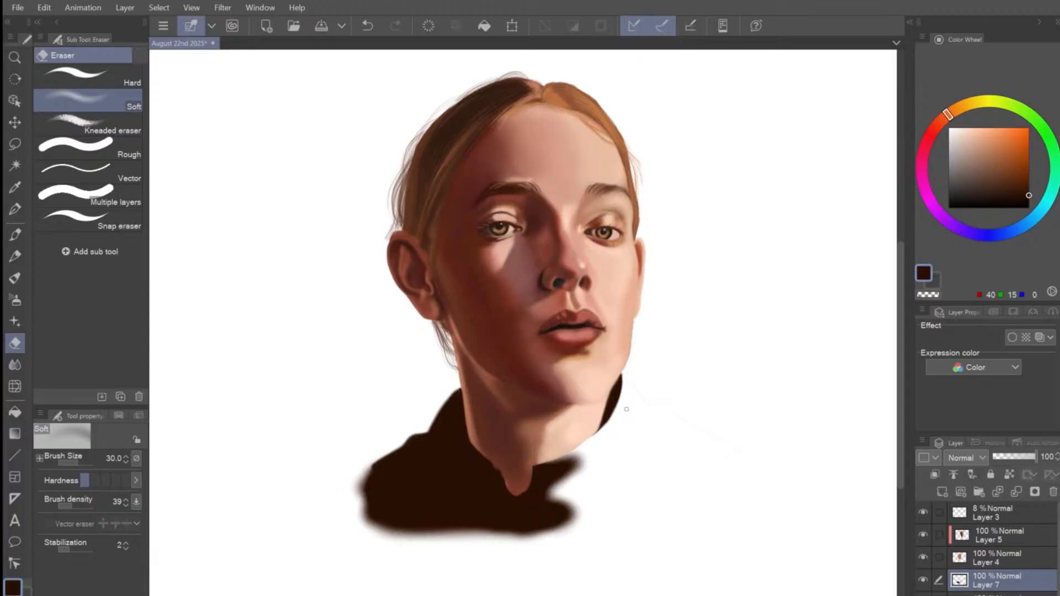
# Extend the dark brown chest fill toward the lit side of the garment with Soft Round enlarged to 150.
pyautogui.press('p')
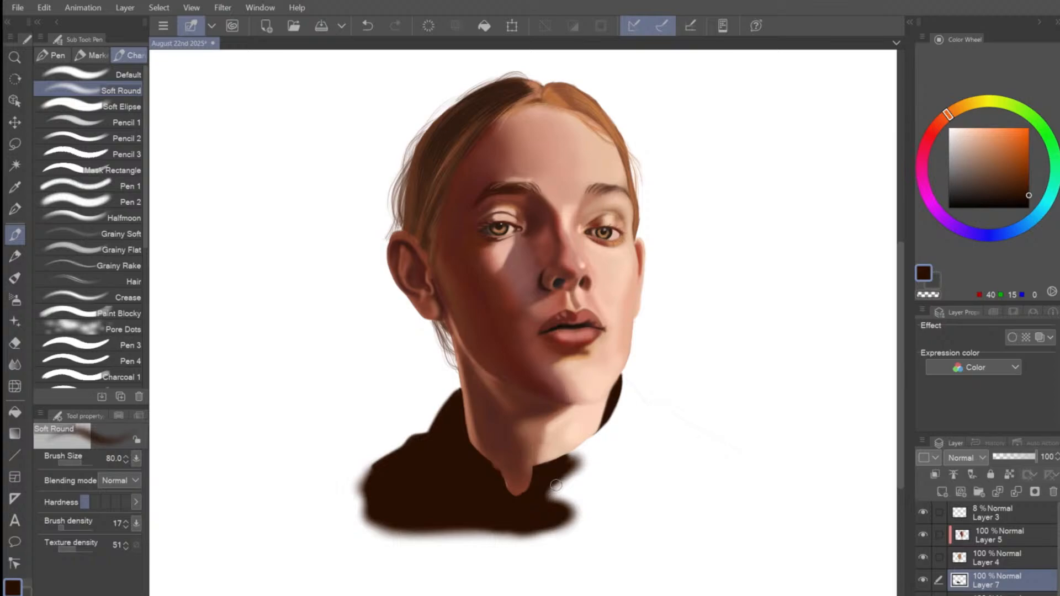
pyautogui.press(']')
pyautogui.press(']')
pyautogui.moveTo(559, 486)
pyautogui.mouseDown()
pyautogui.moveTo(566, 512)
pyautogui.moveTo(537, 521)
pyautogui.moveTo(569, 526)
pyautogui.mouseUp()
pyautogui.press('[')
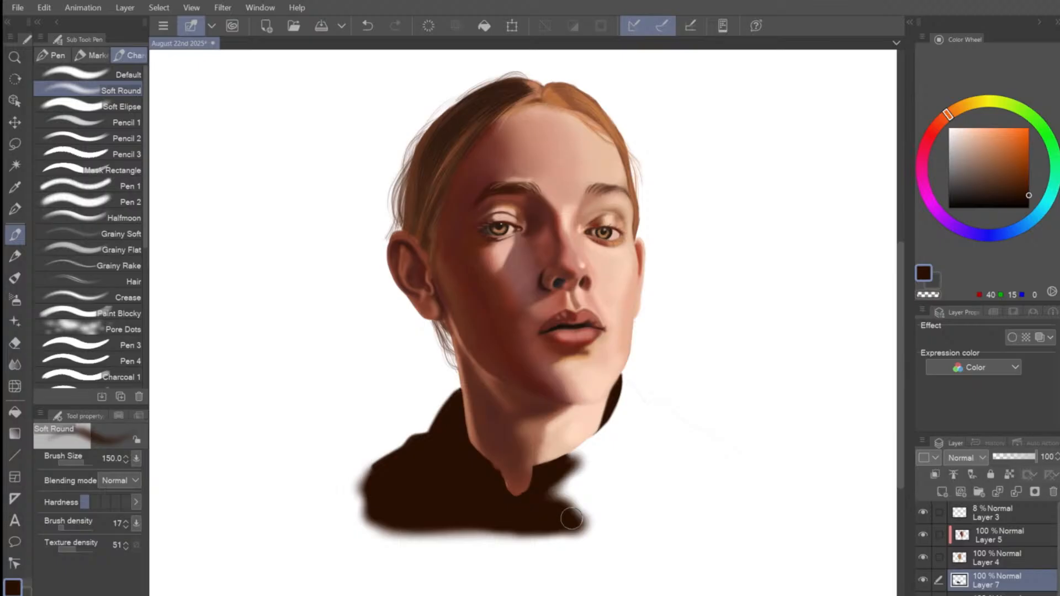
pyautogui.moveTo(449, 524)
pyautogui.mouseDown()
pyautogui.moveTo(596, 528)
pyautogui.moveTo(542, 528)
pyautogui.moveTo(591, 510)
pyautogui.moveTo(575, 489)
pyautogui.moveTo(585, 504)
pyautogui.moveTo(570, 518)
pyautogui.moveTo(542, 506)
pyautogui.moveTo(610, 487)
pyautogui.mouseUp()
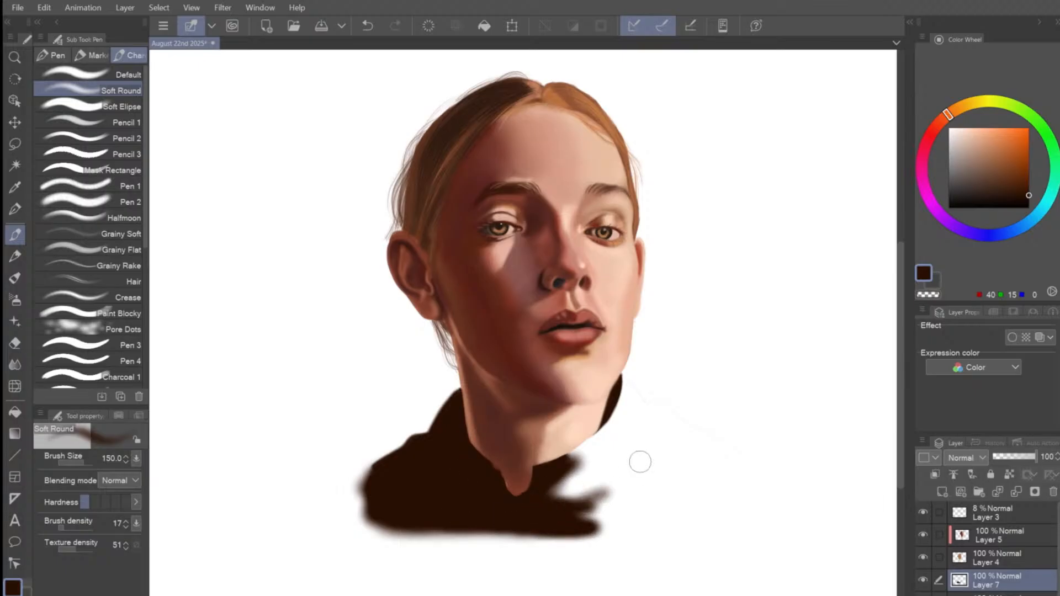
# Draw a curved dark fold outline from the lit-side shoulder down to the chest fill.
pyautogui.press('[')
pyautogui.press(']')
pyautogui.press(']')
pyautogui.press(']')
pyautogui.press('[')
pyautogui.moveTo(657, 409); pyautogui.dragTo(646, 460)
pyautogui.press('[')
pyautogui.press(']')
pyautogui.moveTo(657, 447)
pyautogui.mouseDown()
pyautogui.moveTo(596, 503)
pyautogui.moveTo(653, 455)
pyautogui.moveTo(630, 474)
pyautogui.moveTo(653, 455)
pyautogui.moveTo(653, 412)
pyautogui.moveTo(669, 441)
pyautogui.moveTo(661, 423)
pyautogui.moveTo(666, 462)
pyautogui.moveTo(588, 513)
pyautogui.moveTo(665, 463)
pyautogui.moveTo(656, 418)
pyautogui.moveTo(649, 456)
pyautogui.moveTo(598, 505)
pyautogui.mouseUp()
# Fill the gap inside the curved collar fold with dark brown using Soft Round at size 100.
pyautogui.press(']')
pyautogui.press('[')
pyautogui.press('[')
pyautogui.press(']')
pyautogui.press(']')
pyautogui.press('[')
pyautogui.press('[')
pyautogui.press('[')
pyautogui.press(']')
pyautogui.press(']')
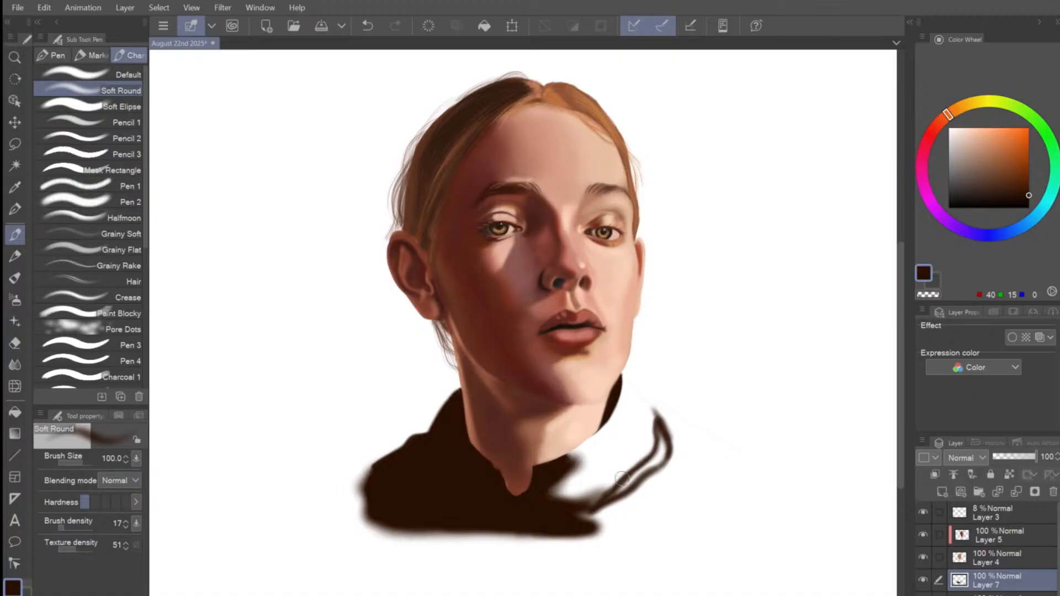
pyautogui.moveTo(617, 492)
pyautogui.mouseDown()
pyautogui.moveTo(650, 465)
pyautogui.moveTo(604, 503)
pyautogui.moveTo(659, 459)
pyautogui.moveTo(618, 488)
pyautogui.moveTo(661, 437)
pyautogui.moveTo(647, 465)
pyautogui.mouseUp()
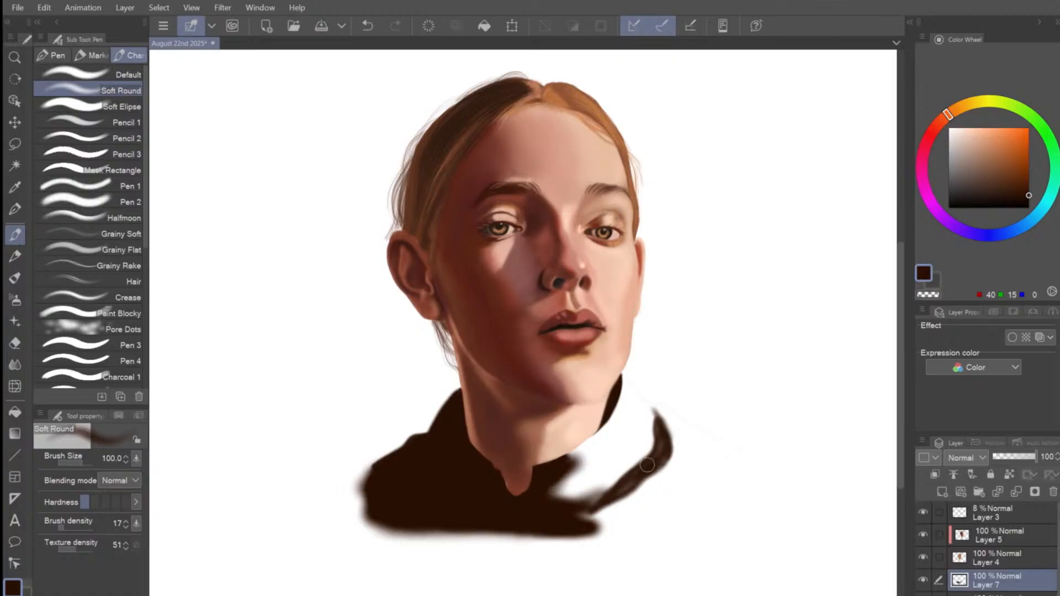
# Paint a second dark fold across the lower part of the lit-side shoulder.
pyautogui.moveTo(666, 424)
pyautogui.mouseDown()
pyautogui.moveTo(630, 487)
pyautogui.moveTo(602, 502)
pyautogui.moveTo(655, 456)
pyautogui.moveTo(660, 428)
pyautogui.moveTo(610, 510)
pyautogui.moveTo(695, 479)
pyautogui.mouseUp()
pyautogui.press(']')
pyautogui.press('[')
pyautogui.press('[')
pyautogui.press('[')
pyautogui.press('[')
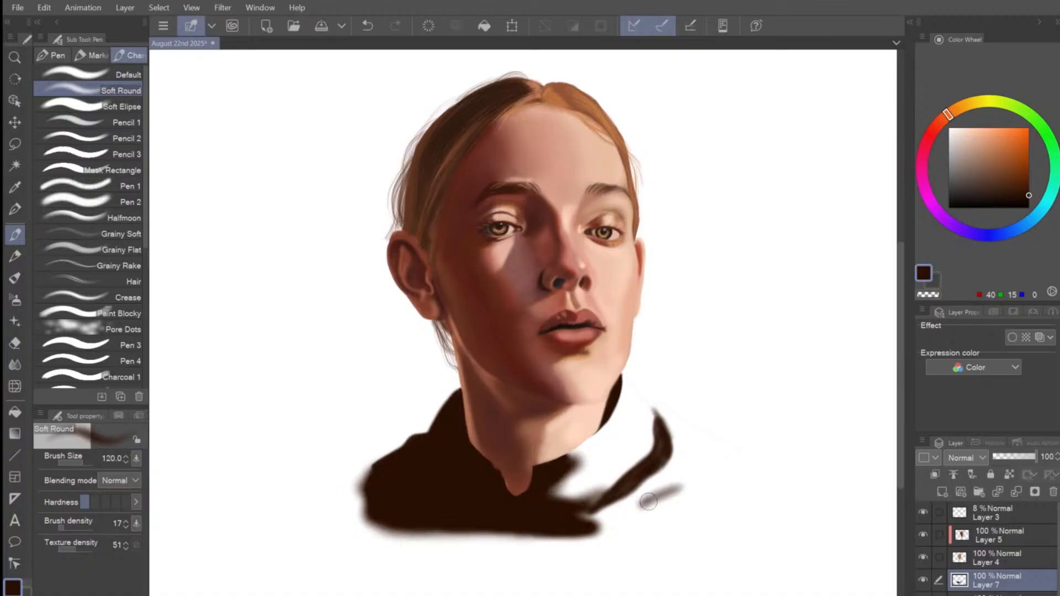
pyautogui.moveTo(643, 503); pyautogui.dragTo(700, 478)
pyautogui.moveTo(645, 505)
pyautogui.mouseDown()
pyautogui.moveTo(687, 484)
pyautogui.moveTo(657, 501)
pyautogui.moveTo(693, 494)
pyautogui.moveTo(652, 503)
pyautogui.moveTo(700, 483)
pyautogui.moveTo(676, 490)
pyautogui.moveTo(711, 461)
pyautogui.moveTo(694, 490)
pyautogui.moveTo(736, 480)
pyautogui.moveTo(721, 475)
pyautogui.moveTo(718, 440)
pyautogui.moveTo(702, 479)
pyautogui.moveTo(700, 450)
pyautogui.moveTo(690, 436)
pyautogui.moveTo(680, 445)
pyautogui.moveTo(693, 439)
pyautogui.moveTo(676, 442)
pyautogui.moveTo(660, 421)
pyautogui.moveTo(669, 405)
pyautogui.moveTo(666, 424)
pyautogui.moveTo(729, 461)
pyautogui.moveTo(684, 495)
pyautogui.moveTo(725, 487)
pyautogui.moveTo(690, 495)
pyautogui.mouseUp()
# Shade the outer contour of the lit-side shoulder softly in dark brown, varying the Soft Round size.
pyautogui.press(']')
pyautogui.press(']')
pyautogui.press(']')
pyautogui.press(']')
pyautogui.press(']')
pyautogui.press(']')
pyautogui.press(']')
pyautogui.press(']')
pyautogui.press('[')
pyautogui.press('[')
pyautogui.press(']')
pyautogui.press(']')
pyautogui.press(']')
pyautogui.press('[')
pyautogui.press('[')
pyautogui.press('[')
pyautogui.press('[')
pyautogui.press('[')
pyautogui.press('[')
pyautogui.press('[')
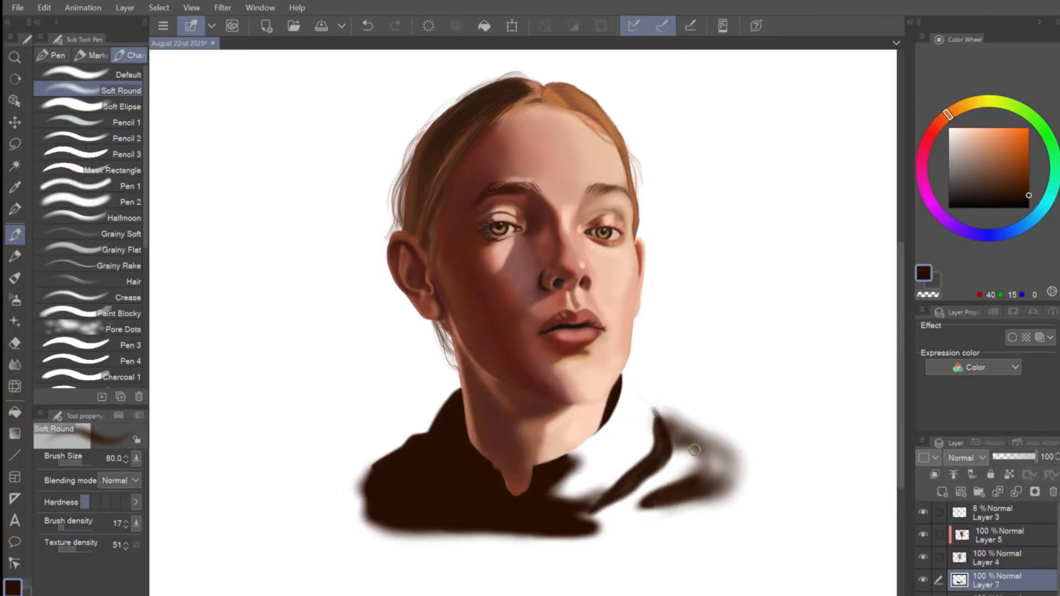
# Try a soft dark shade along the lit-side collar with an enlarged Soft Round brush and undo it, keeping the outer shoulder shading.
pyautogui.press('[')
pyautogui.press(']')
pyautogui.press(']')
pyautogui.press(']')
pyautogui.press(']')
pyautogui.press(']')
pyautogui.press(']')
pyautogui.press(']')
pyautogui.press('[')
pyautogui.moveTo(561, 466)
pyautogui.mouseDown()
pyautogui.moveTo(614, 426)
pyautogui.moveTo(586, 450)
pyautogui.moveTo(620, 389)
pyautogui.moveTo(553, 468)
pyautogui.moveTo(627, 391)
pyautogui.moveTo(580, 456)
pyautogui.moveTo(626, 395)
pyautogui.moveTo(641, 414)
pyautogui.moveTo(624, 384)
pyautogui.moveTo(654, 417)
pyautogui.mouseUp()
pyautogui.press(']')
pyautogui.press(']')
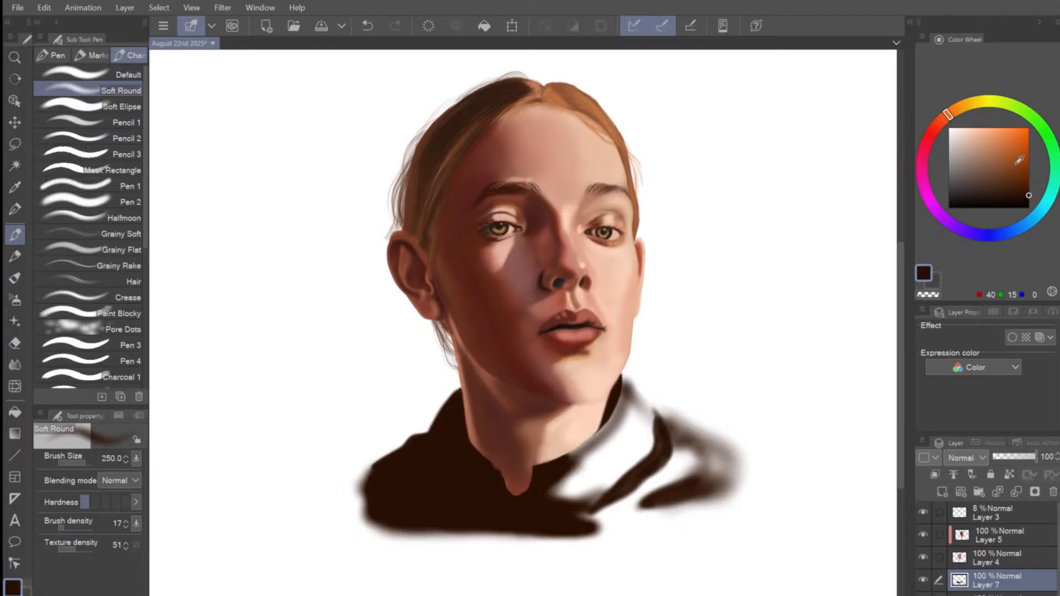
pyautogui.hotkey('ctrl', 'z')
pyautogui.hotkey('ctrl', 'z')
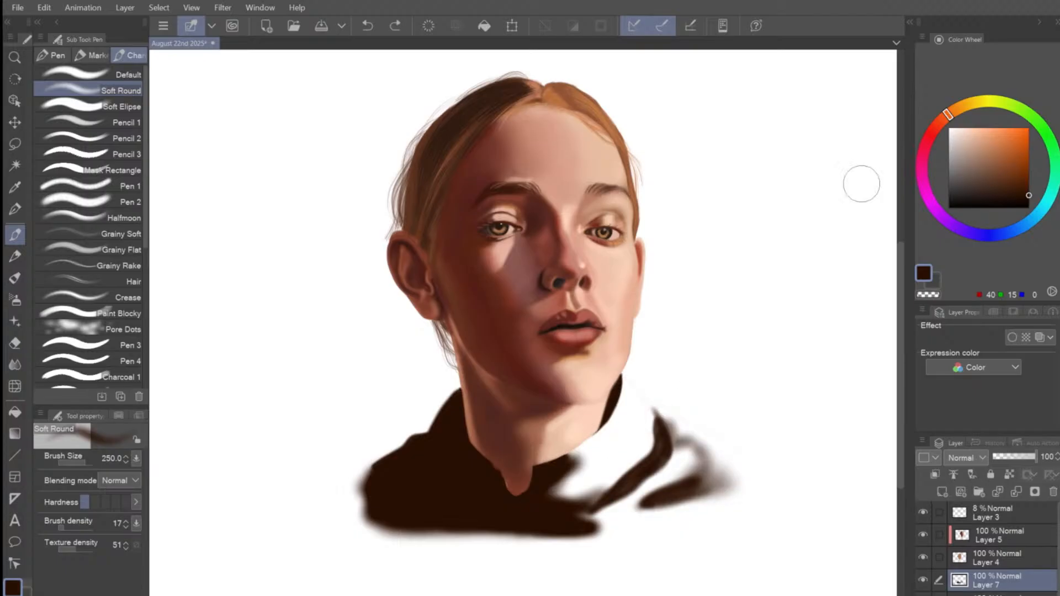
pyautogui.hotkey('ctrl', 'y')
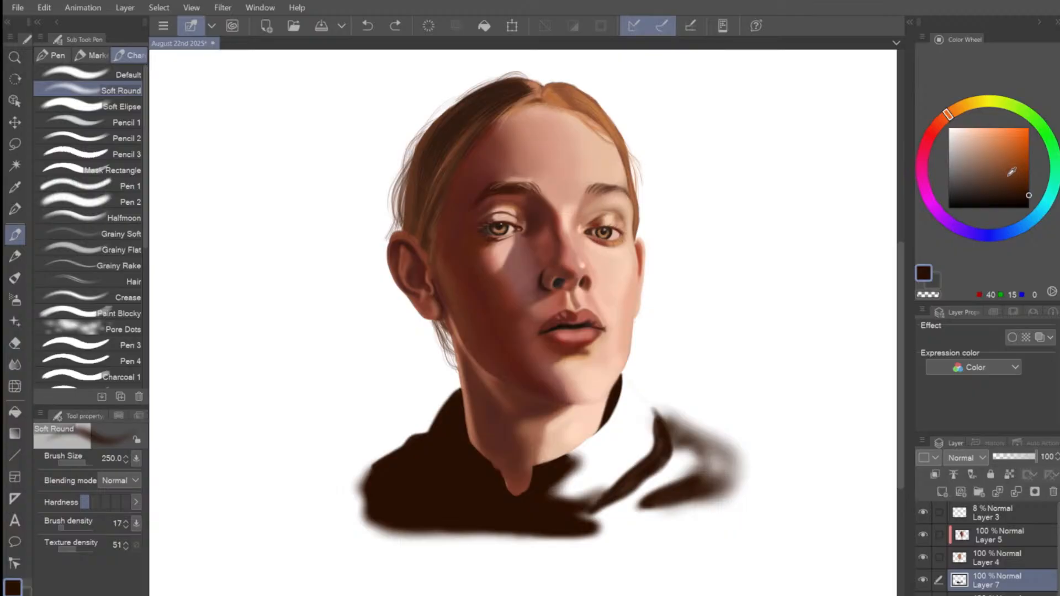
# Try a saturated orange-brown (106, 40, 0) along the lit-side collar with Soft Round at size 120 and undo the stroke.
pyautogui.moveTo(1021, 165)
pyautogui.mouseDown()
pyautogui.moveTo(1033, 160)
pyautogui.moveTo(1038, 171)
pyautogui.mouseUp()
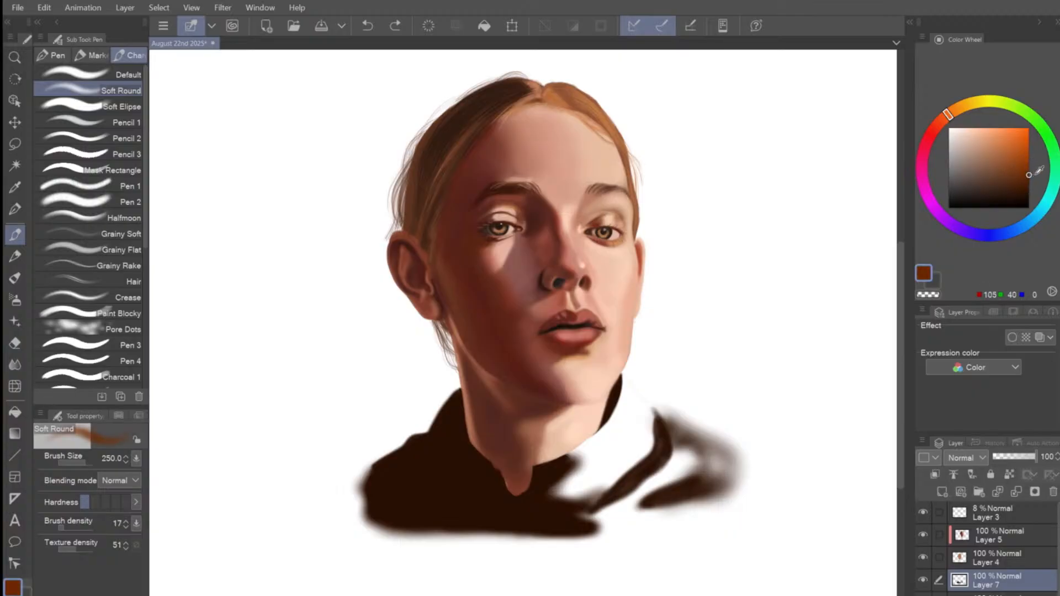
pyautogui.press('[')
pyautogui.press('[')
pyautogui.press('[')
pyautogui.press('[')
pyautogui.moveTo(577, 454)
pyautogui.mouseDown()
pyautogui.moveTo(607, 432)
pyautogui.moveTo(574, 456)
pyautogui.moveTo(625, 399)
pyautogui.moveTo(626, 411)
pyautogui.moveTo(628, 385)
pyautogui.moveTo(640, 410)
pyautogui.mouseUp()
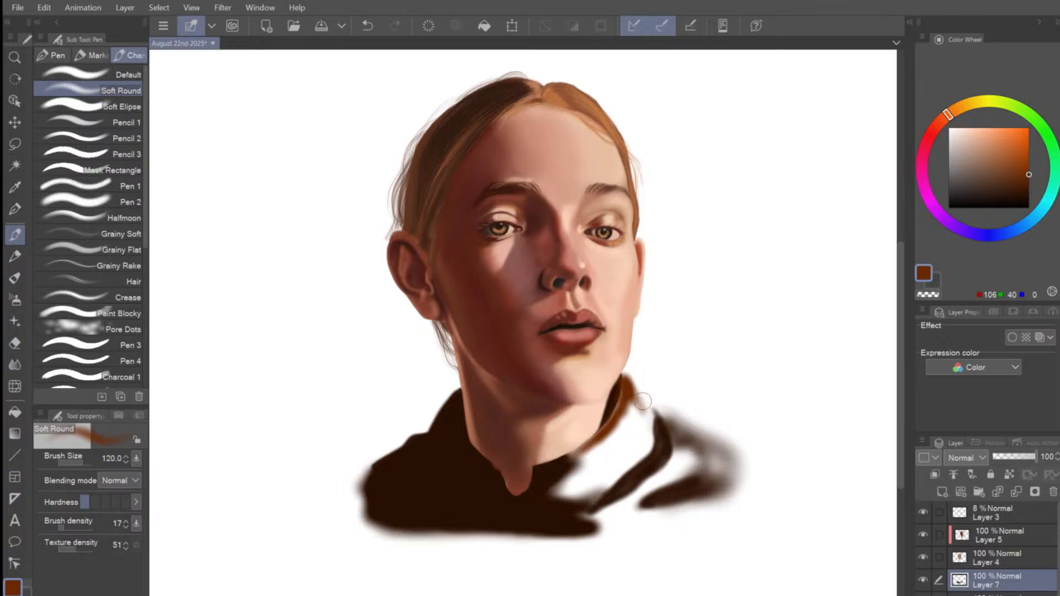
pyautogui.hotkey('ctrl', 'z')
# Try a muted grey-brown (97, 71, 56) along the upper edge of the lit-side collar with a smaller brush.
pyautogui.moveTo(1032, 170); pyautogui.dragTo(982, 174)
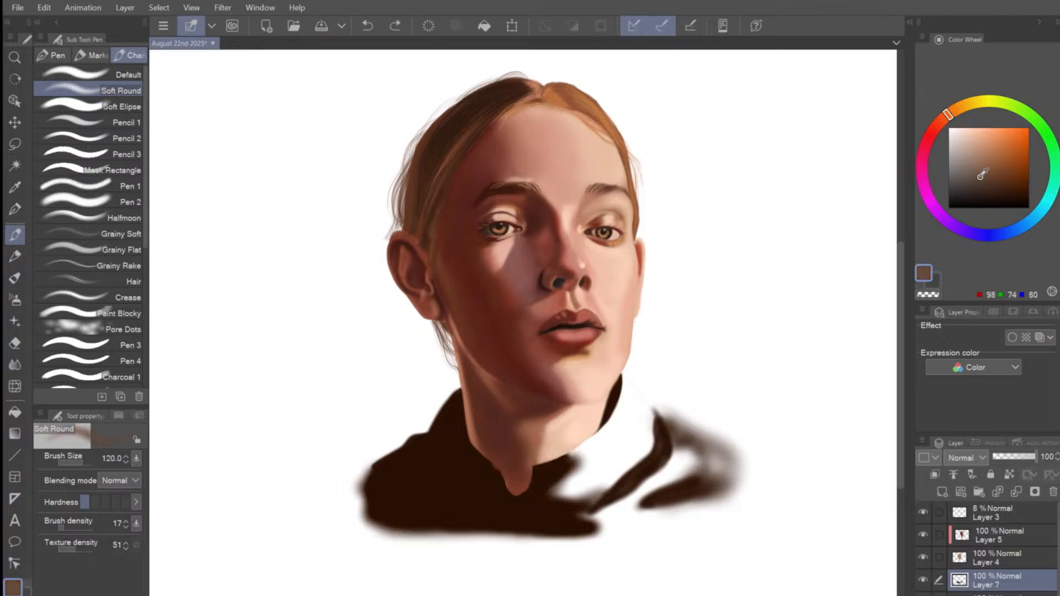
pyautogui.press('[')
pyautogui.press('[')
pyautogui.moveTo(577, 450)
pyautogui.mouseDown()
pyautogui.moveTo(608, 427)
pyautogui.moveTo(585, 446)
pyautogui.moveTo(624, 386)
pyautogui.moveTo(617, 410)
pyautogui.moveTo(624, 380)
pyautogui.moveTo(647, 410)
pyautogui.moveTo(609, 429)
pyautogui.moveTo(613, 419)
pyautogui.moveTo(594, 450)
pyautogui.mouseUp()
# Fill the lit-side collar down to the curved fold with the muted grey-brown, starting with Soft Round at size 150.
pyautogui.press(']')
pyautogui.press(']')
pyautogui.press(']')
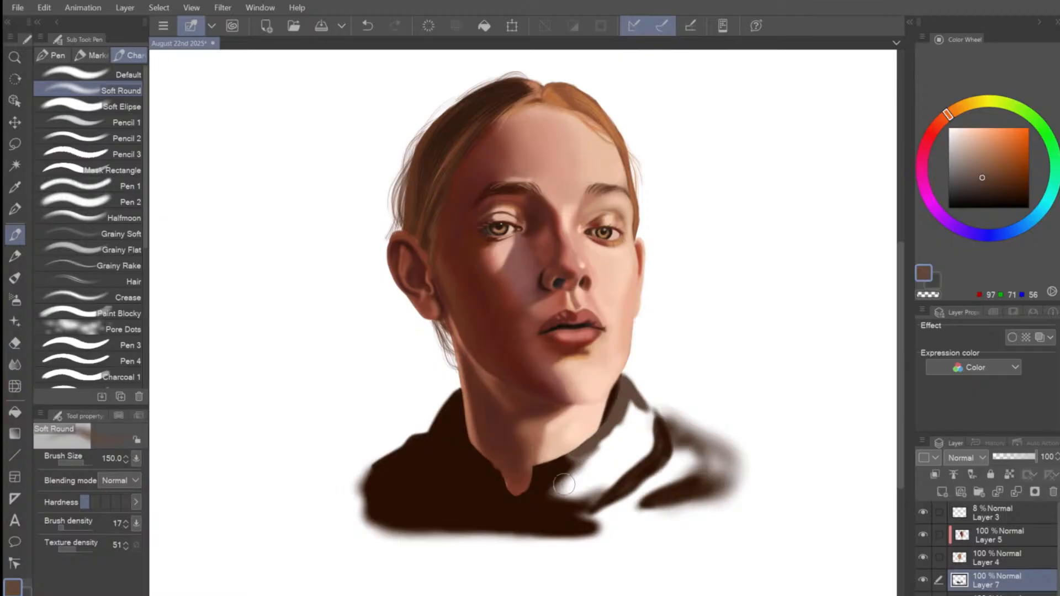
pyautogui.moveTo(565, 486)
pyautogui.mouseDown()
pyautogui.moveTo(591, 471)
pyautogui.moveTo(608, 481)
pyautogui.moveTo(641, 437)
pyautogui.moveTo(616, 411)
pyautogui.moveTo(628, 404)
pyautogui.moveTo(635, 428)
pyautogui.moveTo(615, 445)
pyautogui.mouseUp()
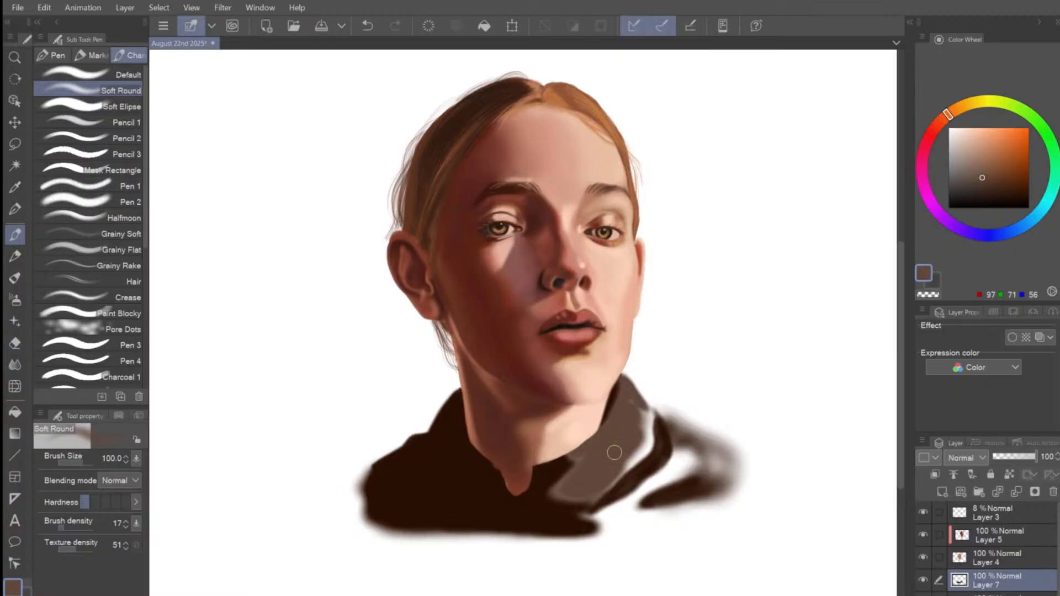
pyautogui.press('[')
pyautogui.press('[')
pyautogui.press('[')
pyautogui.press(']')
pyautogui.moveTo(635, 402)
pyautogui.mouseDown()
pyautogui.moveTo(649, 442)
pyautogui.moveTo(650, 432)
pyautogui.moveTo(637, 461)
pyautogui.moveTo(647, 436)
pyautogui.moveTo(548, 471)
pyautogui.moveTo(609, 432)
pyautogui.moveTo(570, 457)
pyautogui.moveTo(608, 427)
pyautogui.moveTo(622, 377)
pyautogui.moveTo(639, 404)
pyautogui.moveTo(620, 375)
pyautogui.moveTo(644, 410)
pyautogui.moveTo(637, 405)
pyautogui.moveTo(612, 432)
pyautogui.moveTo(627, 407)
pyautogui.moveTo(646, 427)
pyautogui.moveTo(594, 455)
pyautogui.moveTo(605, 472)
pyautogui.moveTo(614, 465)
pyautogui.moveTo(598, 482)
pyautogui.moveTo(630, 458)
pyautogui.moveTo(663, 521)
pyautogui.moveTo(570, 529)
pyautogui.moveTo(652, 523)
pyautogui.moveTo(607, 497)
pyautogui.mouseUp()
# Undo the muted grey-brown collar strokes and the latest soft shading on the outer shoulder.
pyautogui.hotkey('ctrl', 'z')
pyautogui.hotkey('ctrl', 'z')
pyautogui.hotkey('ctrl', 'z')
pyautogui.hotkey('ctrl', 'z')
pyautogui.hotkey('ctrl', 'z')
# Sample the garment's dark brown and fill the lit-side collar and the gaps between the shoulder folds.
pyautogui.keyDown('alt'); pyautogui.click(550, 471); pyautogui.keyUp('alt')
pyautogui.press('[')
pyautogui.press('[')
pyautogui.press(']')
pyautogui.press(']')
pyautogui.press(']')
pyautogui.press(']')
pyautogui.press(']')
pyautogui.press(']')
pyautogui.press(']')
pyautogui.press(']')
pyautogui.moveTo(674, 453)
pyautogui.mouseDown()
pyautogui.moveTo(632, 503)
pyautogui.moveTo(663, 464)
pyautogui.moveTo(674, 493)
pyautogui.moveTo(671, 453)
pyautogui.mouseUp()
# Reduce Soft Round to size 50 and outline the sloping upper edge of the lit-side shoulder in dark brown.
pyautogui.press('[')
pyautogui.press('[')
pyautogui.press('[')
pyautogui.press('[')
pyautogui.press('[')
pyautogui.press('[')
pyautogui.press('[')
pyautogui.press('[')
pyautogui.press(']')
pyautogui.press(']')
pyautogui.press(']')
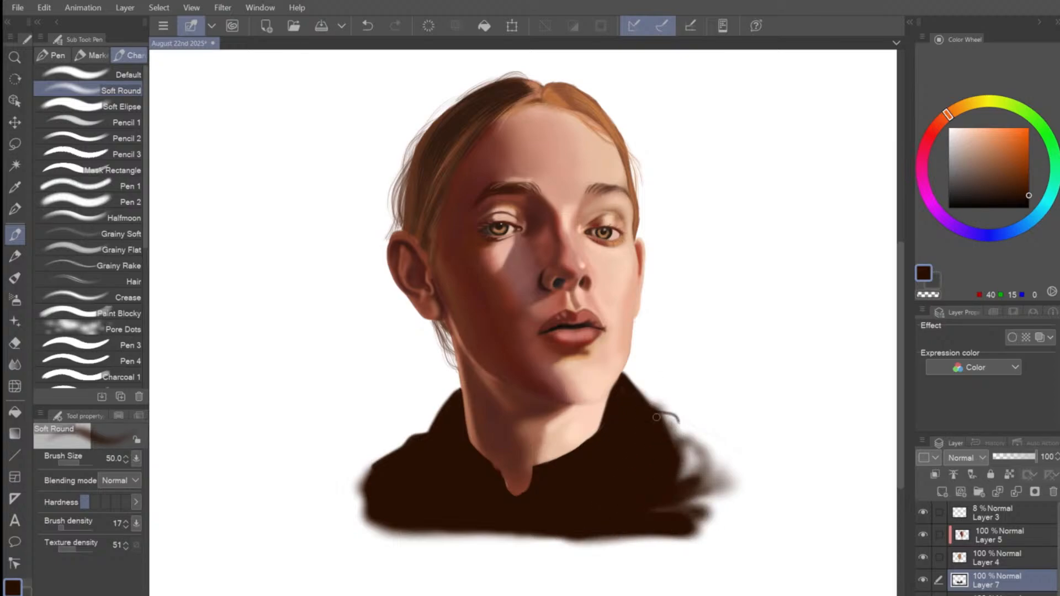
pyautogui.moveTo(660, 407)
pyautogui.mouseDown()
pyautogui.moveTo(748, 456)
pyautogui.moveTo(695, 442)
pyautogui.moveTo(738, 456)
pyautogui.mouseUp()
# Enlarge Soft Round to 170 and fill the rest of the lit-side shoulder with solid dark brown.
pyautogui.press(']')
pyautogui.press(']')
pyautogui.press(']')
pyautogui.press(']')
pyautogui.press(']')
pyautogui.press(']')
pyautogui.moveTo(681, 422)
pyautogui.mouseDown()
pyautogui.moveTo(681, 486)
pyautogui.moveTo(723, 444)
pyautogui.moveTo(735, 454)
pyautogui.moveTo(671, 435)
pyautogui.moveTo(738, 466)
pyautogui.moveTo(669, 521)
pyautogui.moveTo(735, 466)
pyautogui.moveTo(738, 495)
pyautogui.moveTo(672, 525)
pyautogui.mouseUp()
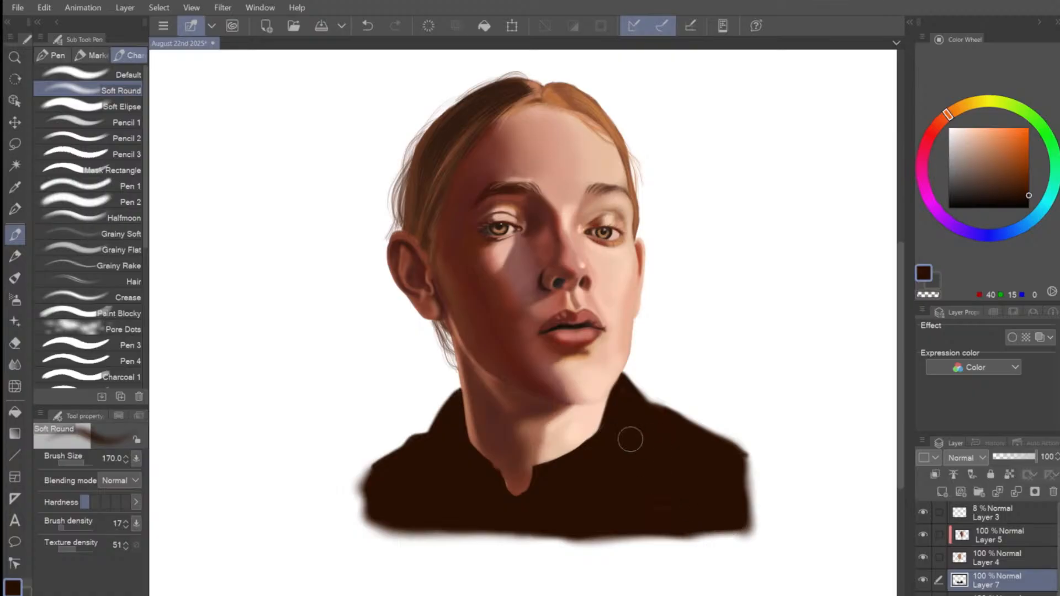
# Trim the sloping upper edge of the lit-side shoulder with the Soft eraser at size 40.
pyautogui.press('[')
pyautogui.press('[')
pyautogui.press('[')
pyautogui.press('[')
pyautogui.press('[')
pyautogui.press('e')
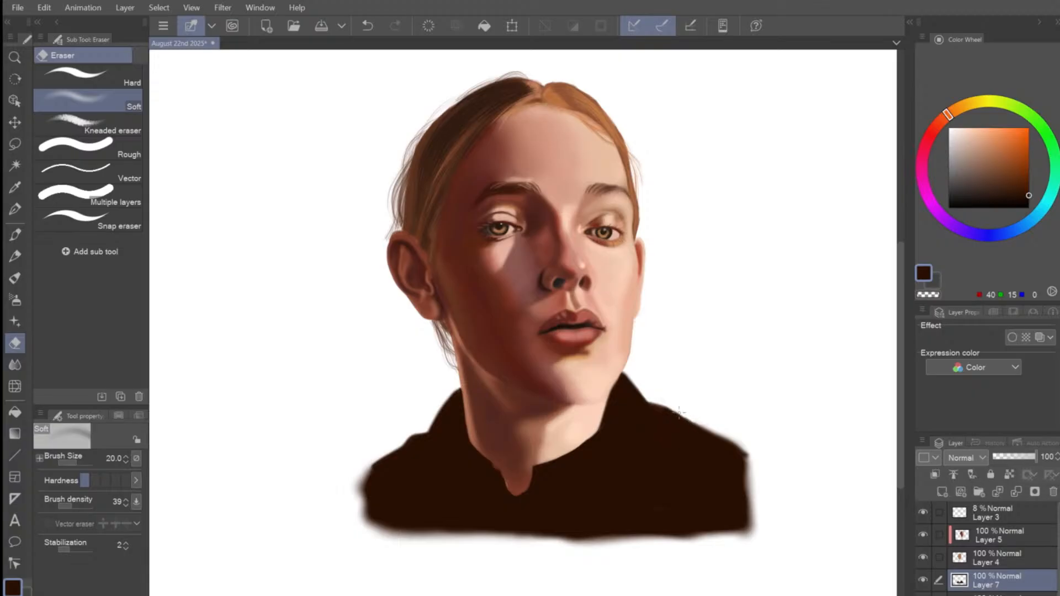
pyautogui.press(']')
pyautogui.press(']')
pyautogui.moveTo(693, 422); pyautogui.dragTo(751, 454)
pyautogui.click(88, 77)
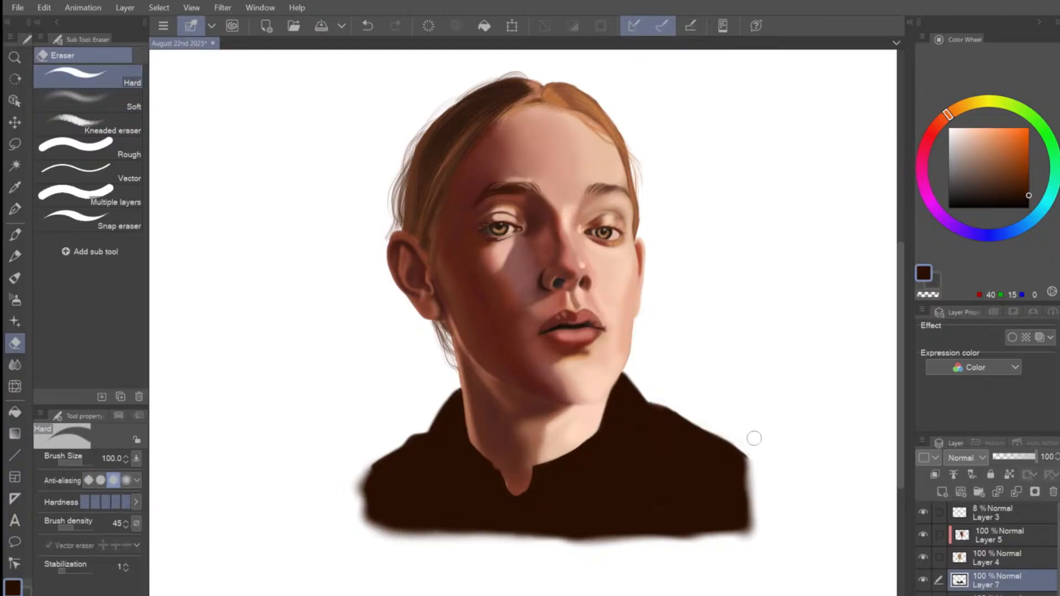
pyautogui.moveTo(754, 438)
pyautogui.mouseDown()
pyautogui.moveTo(747, 554)
pyautogui.moveTo(740, 403)
pyautogui.moveTo(744, 484)
pyautogui.mouseUp()
pyautogui.hotkey('ctrl', 'z')
# Enlarge the Soft eraser and cut the shadow-side shoulder's ragged outer end back to a straight vertical edge.
pyautogui.click(89, 99)
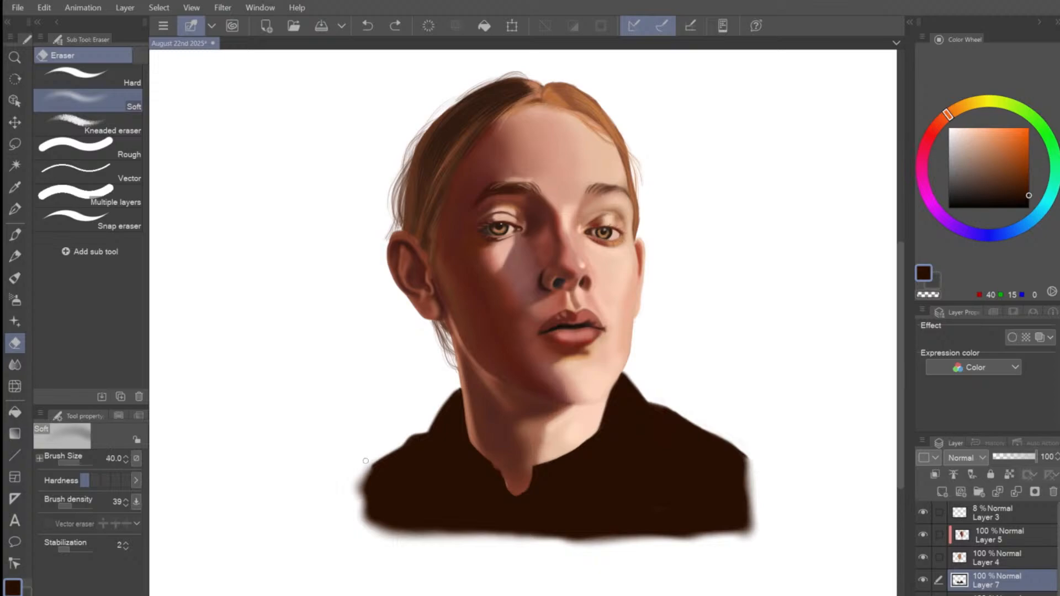
pyautogui.press(']')
pyautogui.press(']')
pyautogui.press(']')
pyautogui.press(']')
pyautogui.press(']')
pyautogui.moveTo(362, 467)
pyautogui.mouseDown()
pyautogui.moveTo(363, 551)
pyautogui.moveTo(367, 532)
pyautogui.mouseUp()
pyautogui.moveTo(375, 489); pyautogui.dragTo(375, 525)
pyautogui.press('[')
pyautogui.moveTo(369, 464); pyautogui.dragTo(373, 538)
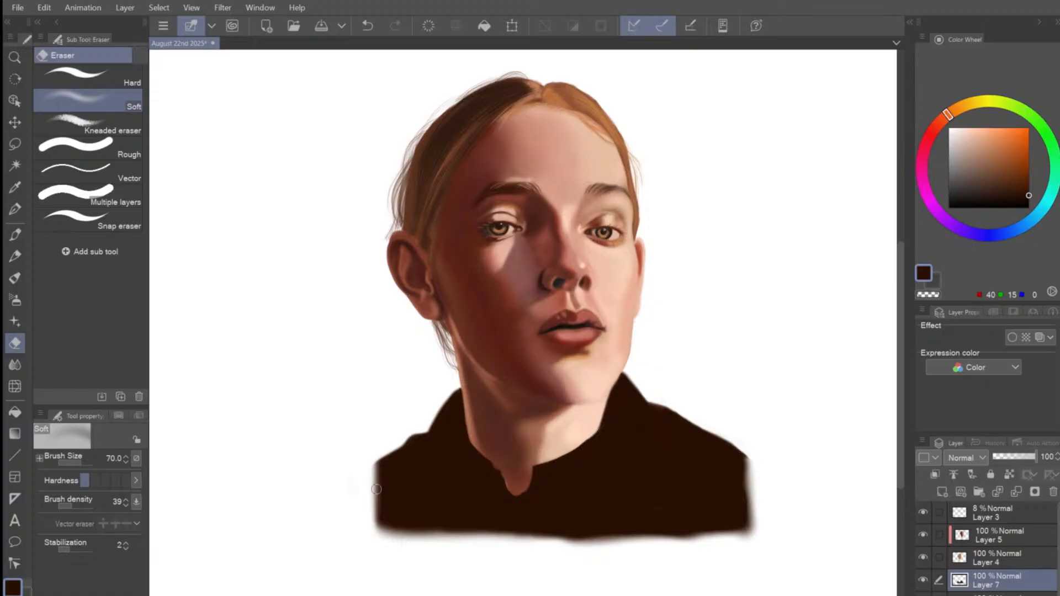
# Sample the shadow brown beneath the chin and darken the chin's lower contour on Layer 5 with Soft Round at size 70.
pyautogui.scroll(-3, 376, 490)
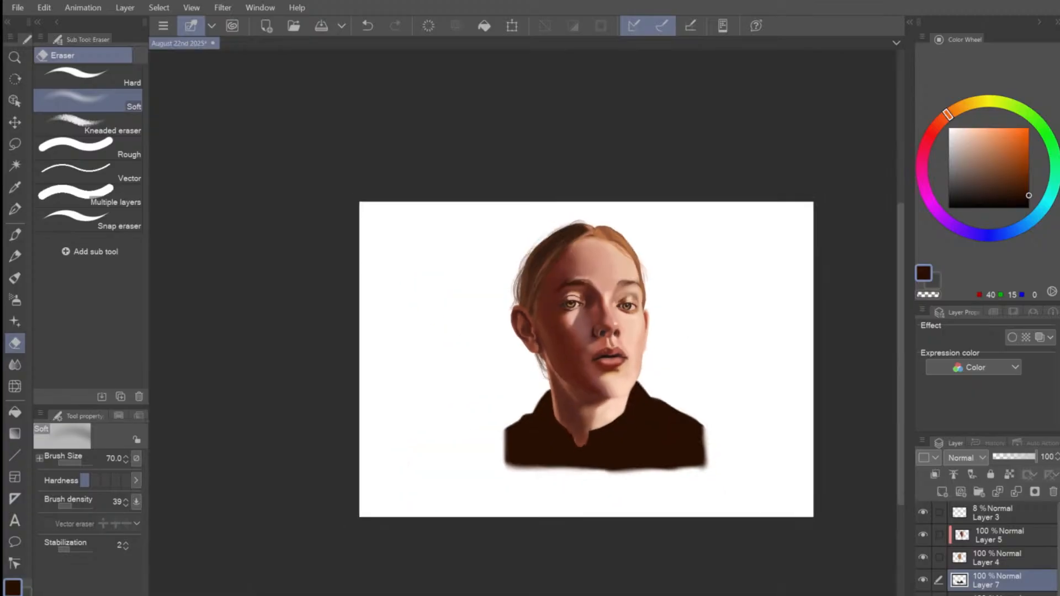
pyautogui.scroll(2, 529, 382)
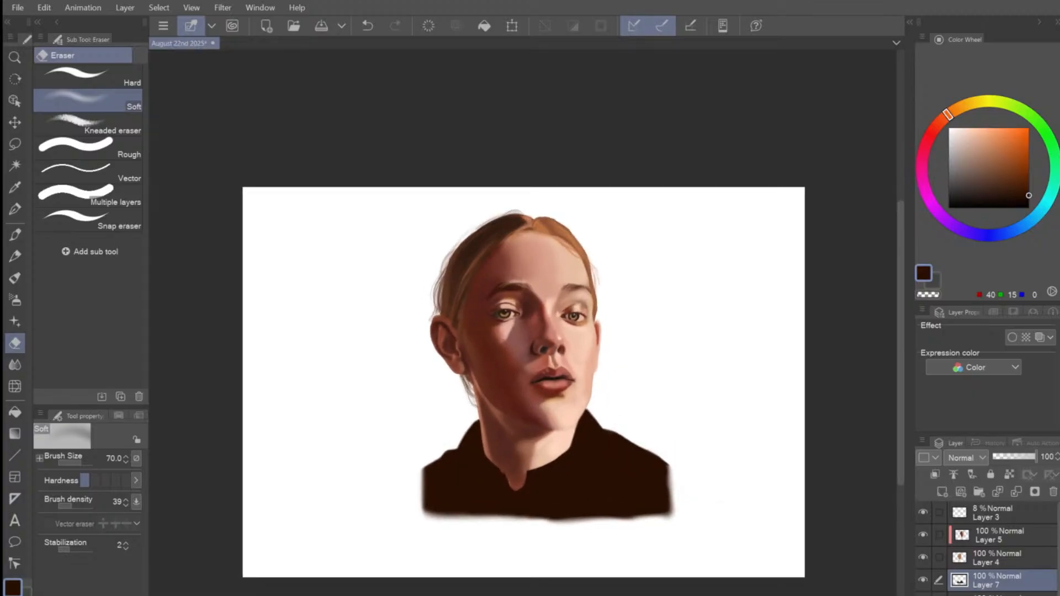
pyautogui.scroll(1, 755, 405)
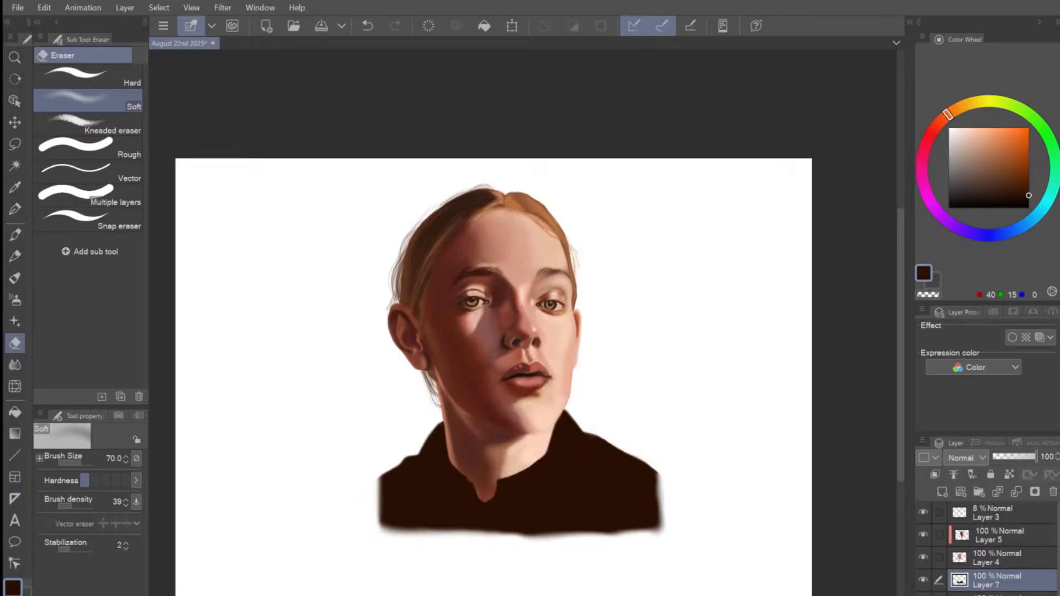
pyautogui.press('p')
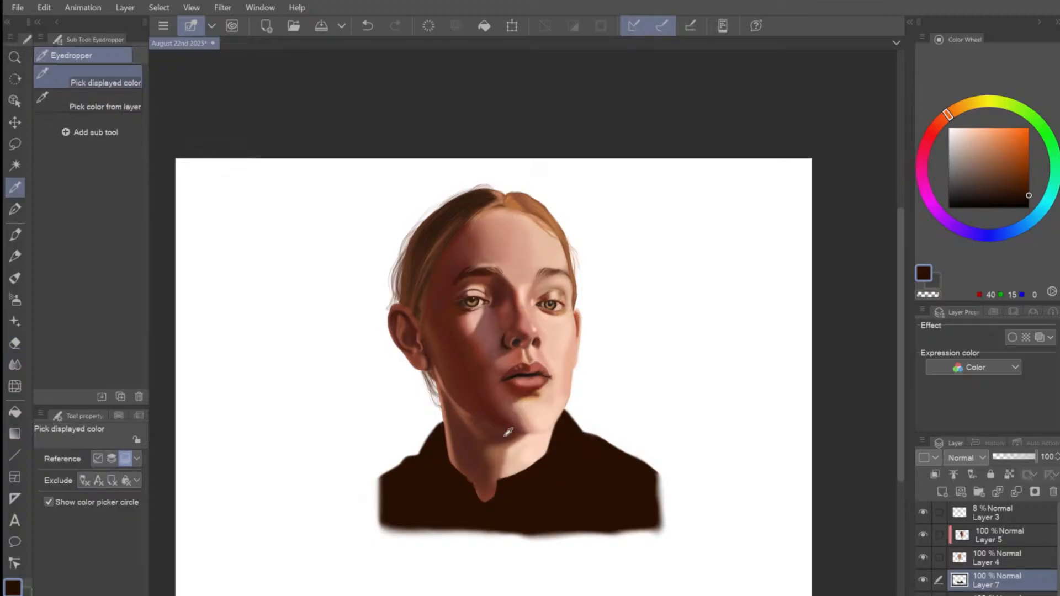
pyautogui.keyDown('alt'); pyautogui.click(522, 427); pyautogui.keyUp('alt')
pyautogui.click(1000, 536)
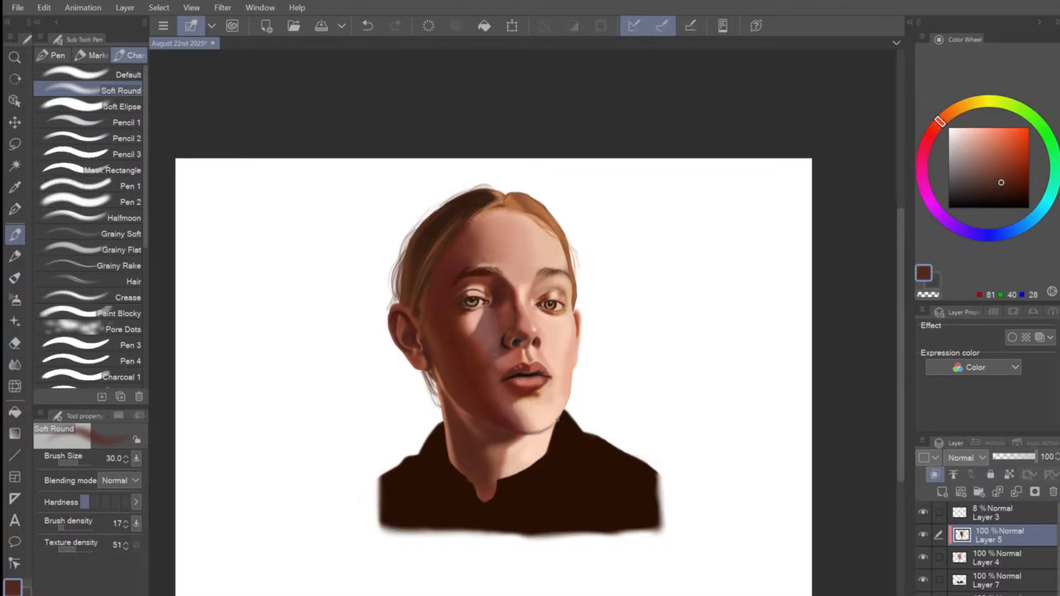
pyautogui.press('[')
pyautogui.press(']')
pyautogui.press(']')
pyautogui.press(']')
pyautogui.press(']')
pyautogui.moveTo(529, 434); pyautogui.dragTo(552, 427)
# Mix a saturated orange (RGB 213, 131, 80) and softly warm the edge of the cast shadow on the neck beneath the chin.
pyautogui.keyDown('alt'); pyautogui.click(505, 419); pyautogui.keyUp('alt')
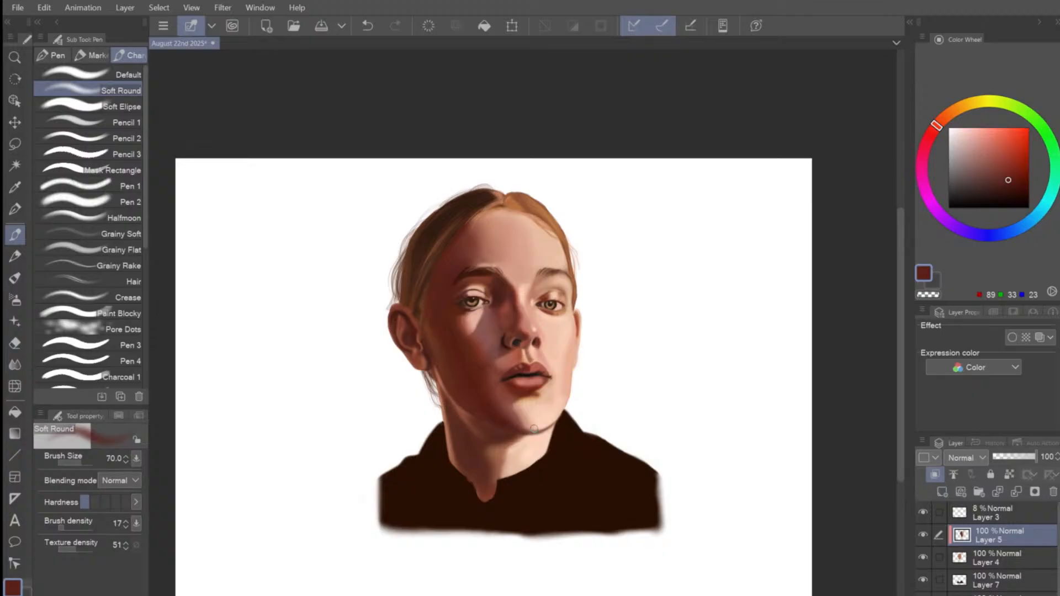
pyautogui.press('[')
pyautogui.press('[')
pyautogui.press(']')
pyautogui.moveTo(947, 119); pyautogui.dragTo(949, 115)
pyautogui.moveTo(1004, 162); pyautogui.dragTo(1008, 158)
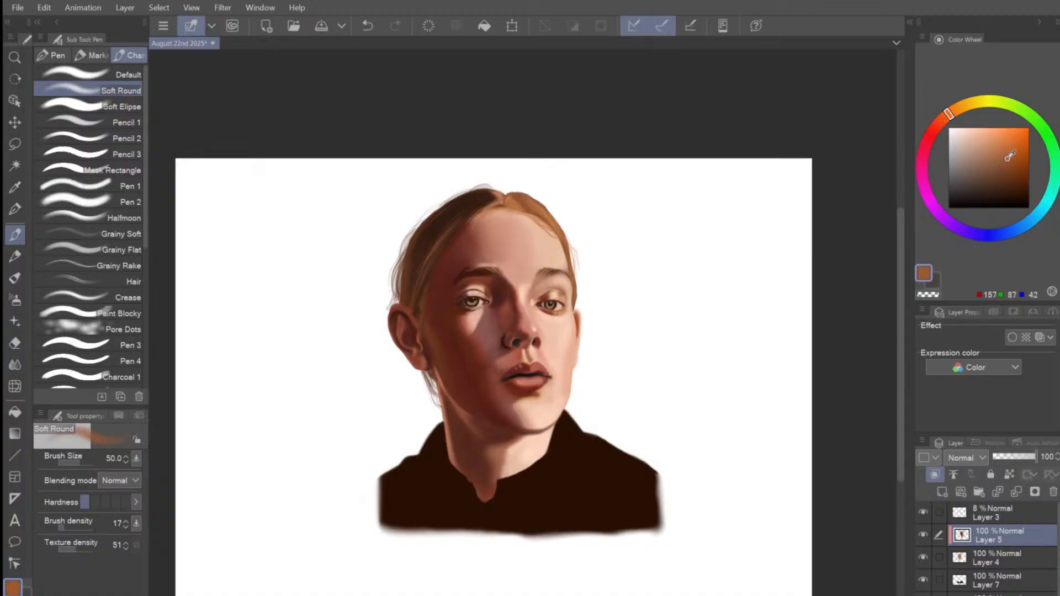
pyautogui.keyDown('alt'); pyautogui.click(519, 448); pyautogui.keyUp('alt')
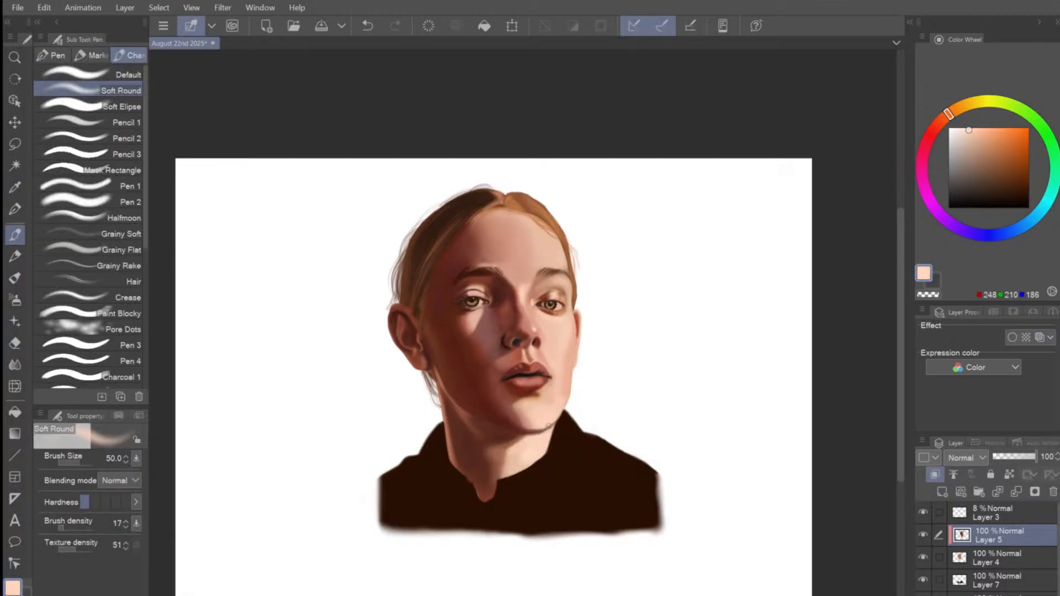
pyautogui.moveTo(979, 133); pyautogui.dragTo(999, 140)
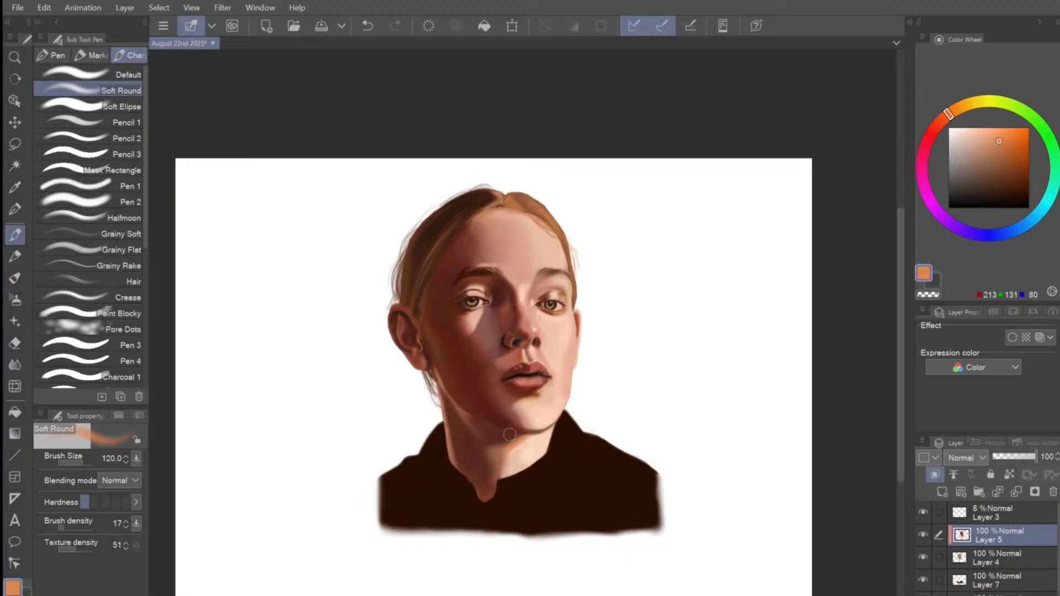
pyautogui.press(']')
pyautogui.press(']')
pyautogui.moveTo(511, 442)
pyautogui.mouseDown()
pyautogui.moveTo(504, 475)
pyautogui.moveTo(490, 462)
pyautogui.mouseUp()
# Set the colour to brown RGB 108, 58, 27 and deepen the neck's shadow edge down towards the collar.
pyautogui.moveTo(1005, 152); pyautogui.dragTo(1011, 168)
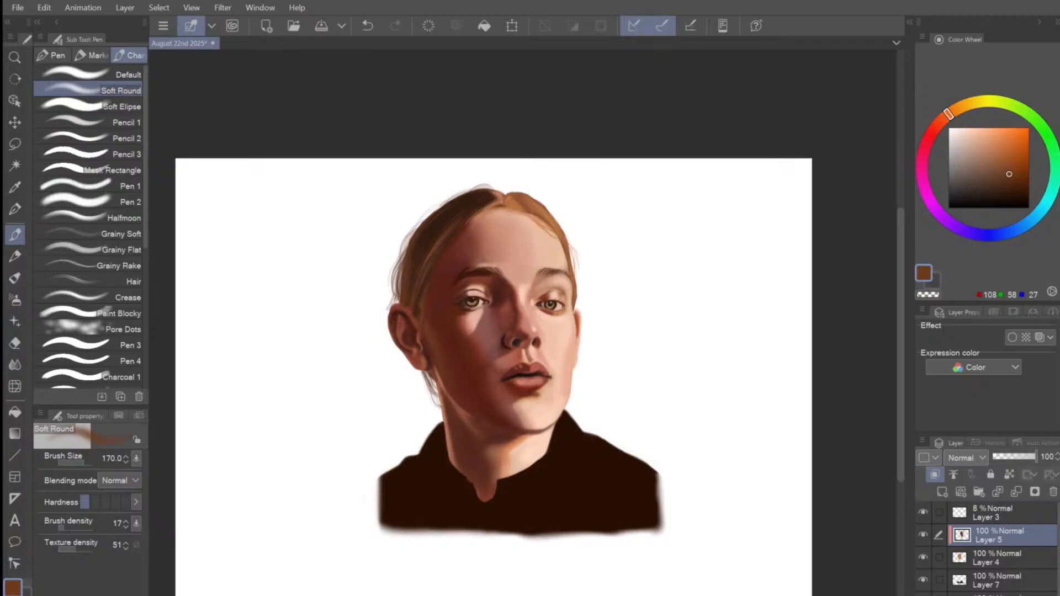
pyautogui.press('[')
pyautogui.press('[')
pyautogui.press('[')
pyautogui.press('[')
pyautogui.press(']')
pyautogui.moveTo(501, 447); pyautogui.dragTo(498, 477)
# Sample the neck's reddish-brown shadow tone (RGB 85, 41, 29) and blend the shadowed side of the neck with Soft Round.
pyautogui.press(']')
pyautogui.press(']')
pyautogui.press('i')
pyautogui.click(485, 438)
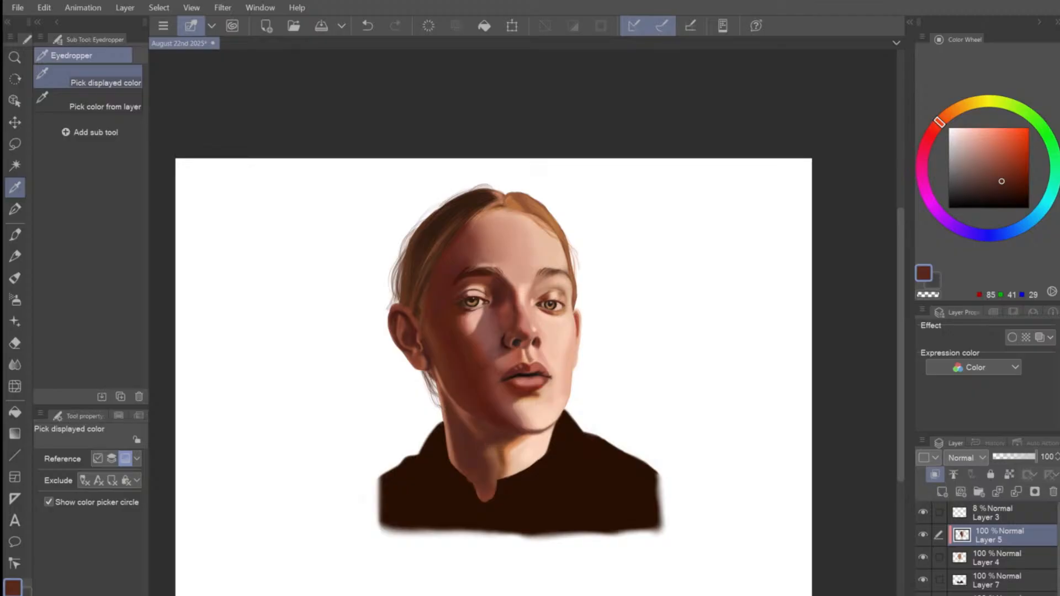
pyautogui.press('p')
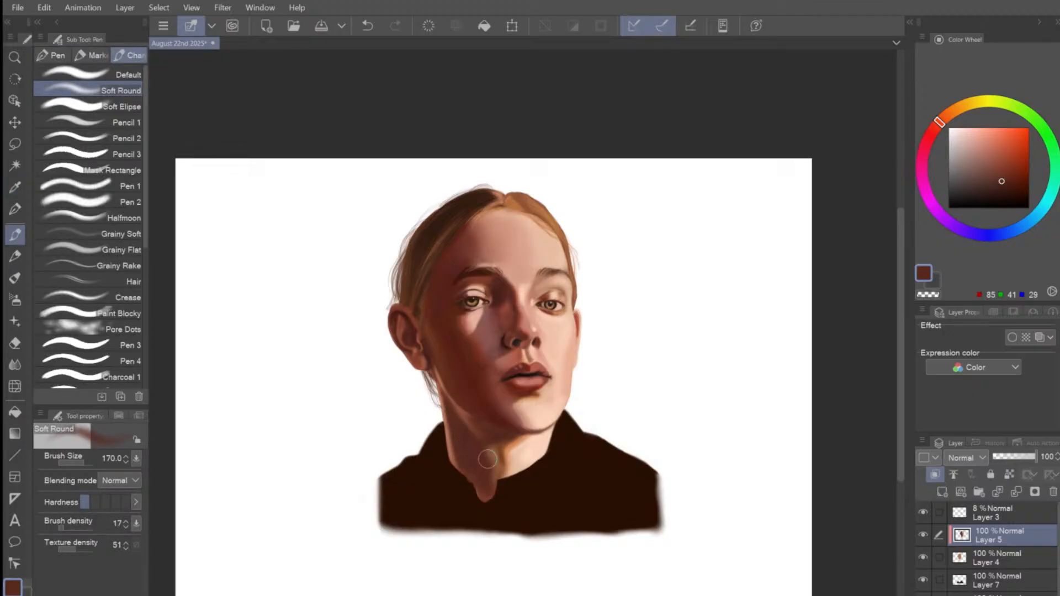
pyautogui.press('[')
pyautogui.press('[')
pyautogui.press(']')
pyautogui.press('[')
pyautogui.scroll(-4, 693, 417)
pyautogui.scroll(2, 684, 359)
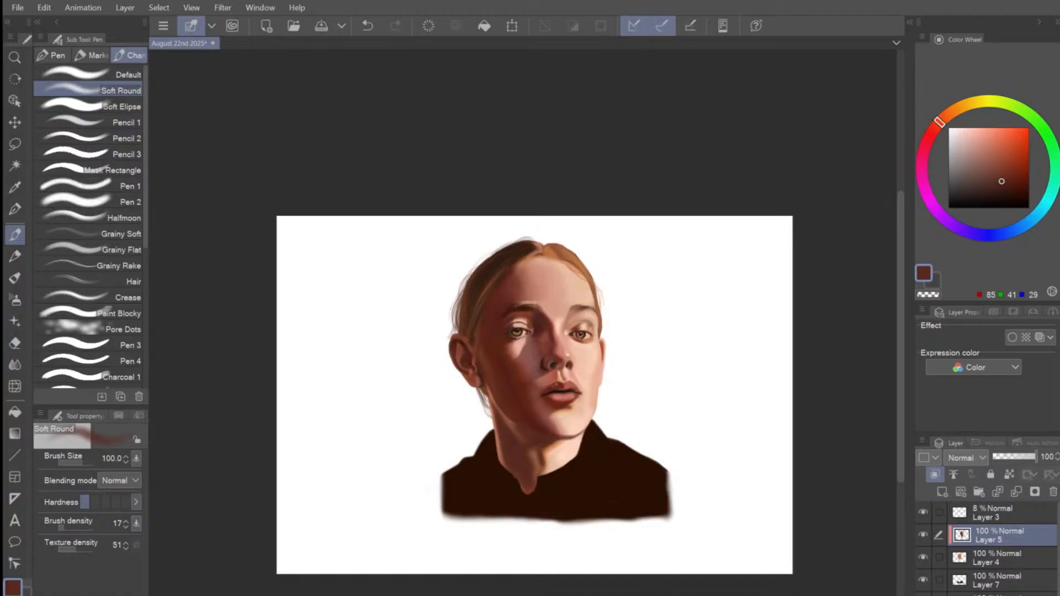
pyautogui.scroll(1, 602, 426)
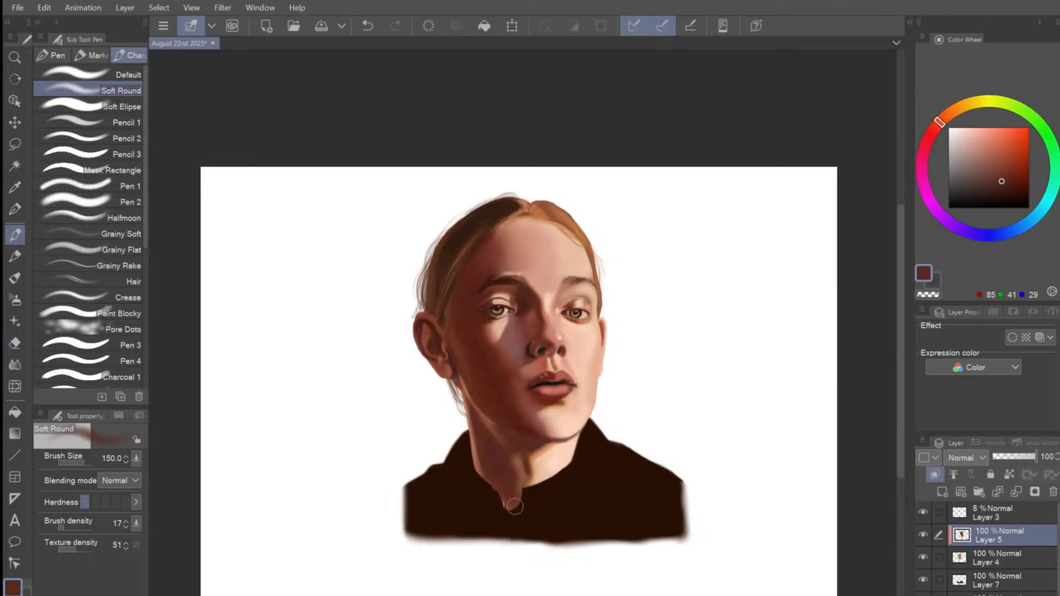
# Sample the garment's dark brown and paint over the pointed skin notch at the base of the neck.
pyautogui.keyDown('alt'); pyautogui.click(534, 499); pyautogui.keyUp('alt')
pyautogui.press(']')
pyautogui.press(']')
pyautogui.press(']')
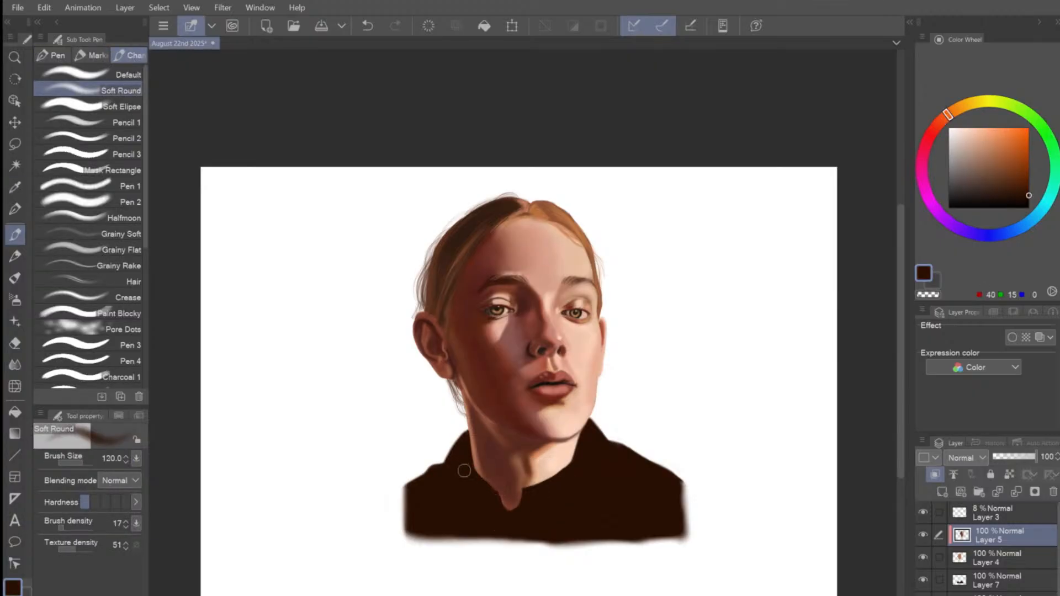
pyautogui.moveTo(489, 481)
pyautogui.mouseDown()
pyautogui.moveTo(508, 499)
pyautogui.moveTo(491, 493)
pyautogui.moveTo(495, 508)
pyautogui.moveTo(522, 505)
pyautogui.moveTo(496, 491)
pyautogui.moveTo(520, 494)
pyautogui.mouseUp()
pyautogui.press(']')
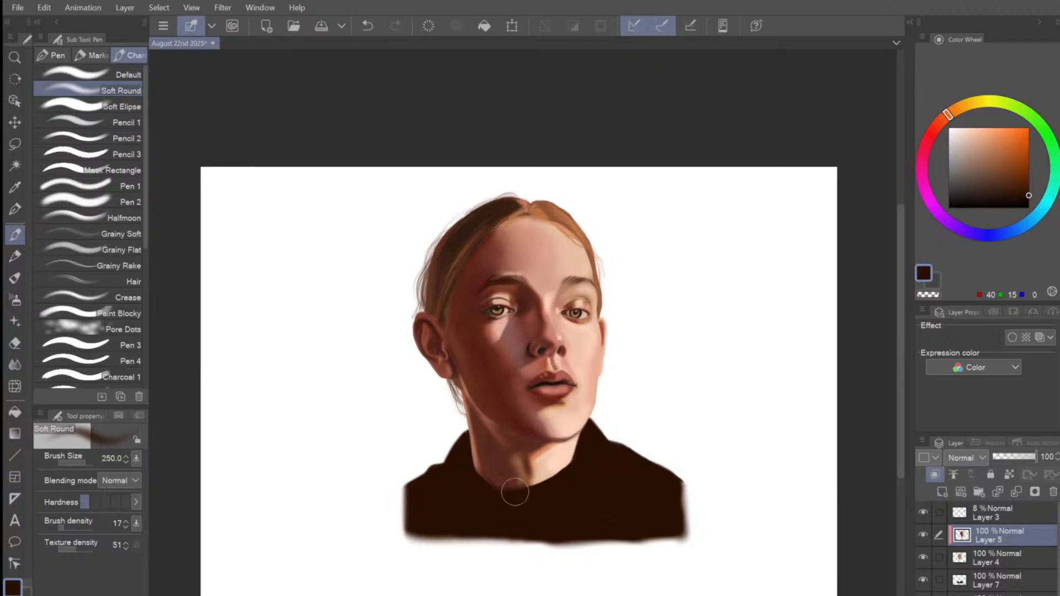
# Undo the strokes over the neck notch and repaint the neckline in dark brown with Soft Round at size 200.
pyautogui.hotkey('ctrl', 'z')
pyautogui.hotkey('ctrl', 'z')
pyautogui.hotkey('ctrl', 'z')
pyautogui.hotkey('ctrl', 'z')
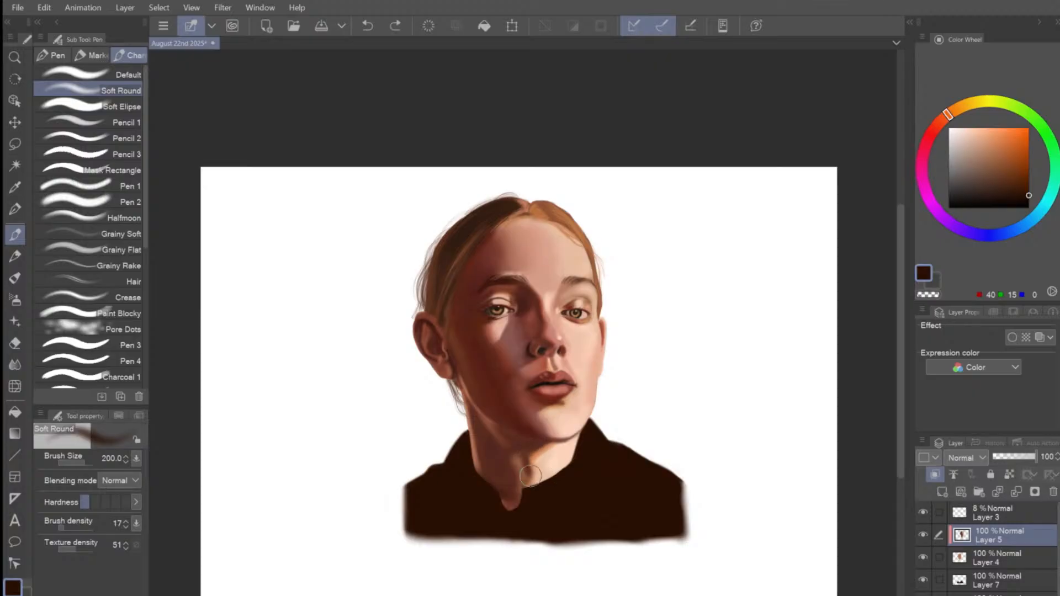
pyautogui.moveTo(519, 492)
pyautogui.mouseDown()
pyautogui.moveTo(507, 518)
pyautogui.moveTo(501, 493)
pyautogui.moveTo(515, 514)
pyautogui.moveTo(501, 503)
pyautogui.moveTo(518, 508)
pyautogui.moveTo(505, 505)
pyautogui.moveTo(511, 487)
pyautogui.moveTo(493, 492)
pyautogui.moveTo(524, 503)
pyautogui.moveTo(513, 502)
pyautogui.moveTo(518, 486)
pyautogui.moveTo(510, 508)
pyautogui.moveTo(542, 474)
pyautogui.mouseUp()
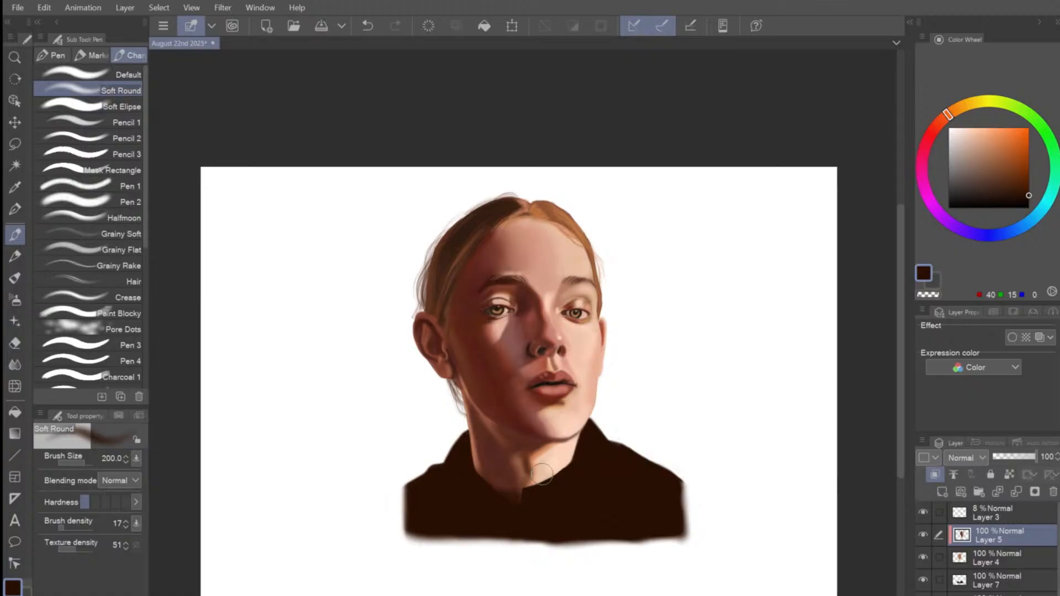
# Mix a lighter warm brown (RGB 78, 35, 9), reduce Soft Round to size 80 and make the garment's Layer 7 active.
pyautogui.press('[')
pyautogui.press('[')
pyautogui.press('[')
pyautogui.press('[')
pyautogui.moveTo(1026, 182); pyautogui.dragTo(1020, 183)
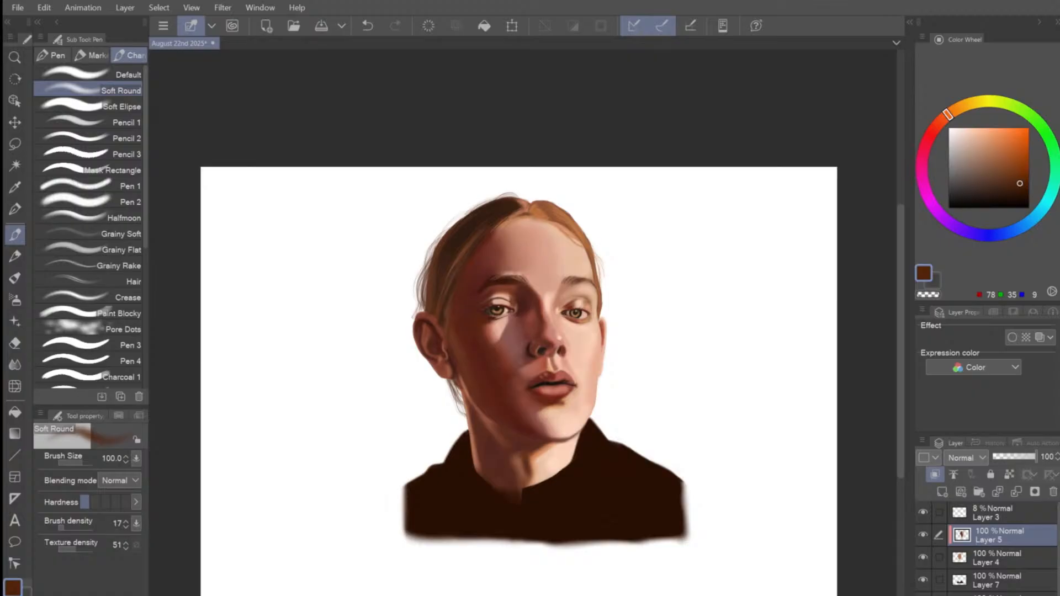
pyautogui.press('[')
pyautogui.press('[')
pyautogui.press('[')
pyautogui.click(923, 580)
pyautogui.click(923, 580)
pyautogui.click(994, 580)
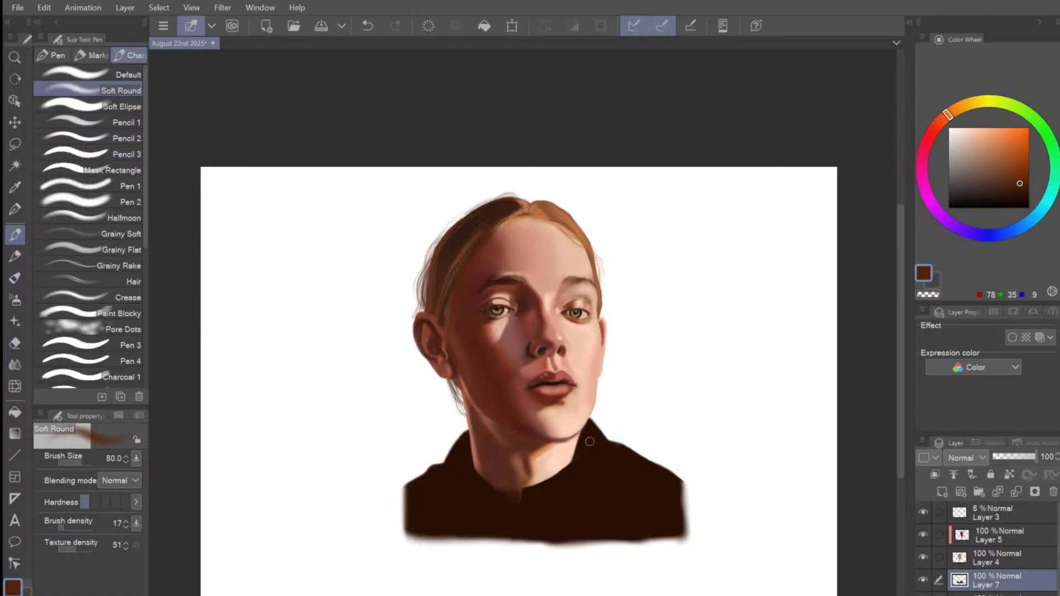
# Enlarge Soft Round and brush warm brown light onto the top of the lit-side collar and down its fold.
pyautogui.press(']')
pyautogui.press(']')
pyautogui.press(']')
pyautogui.press(']')
pyautogui.press(']')
pyautogui.press(']')
pyautogui.moveTo(593, 426)
pyautogui.mouseDown()
pyautogui.moveTo(586, 467)
pyautogui.moveTo(602, 442)
pyautogui.moveTo(582, 477)
pyautogui.moveTo(605, 447)
pyautogui.moveTo(585, 483)
pyautogui.moveTo(609, 447)
pyautogui.moveTo(555, 499)
pyautogui.moveTo(603, 436)
pyautogui.mouseUp()
pyautogui.press('[')
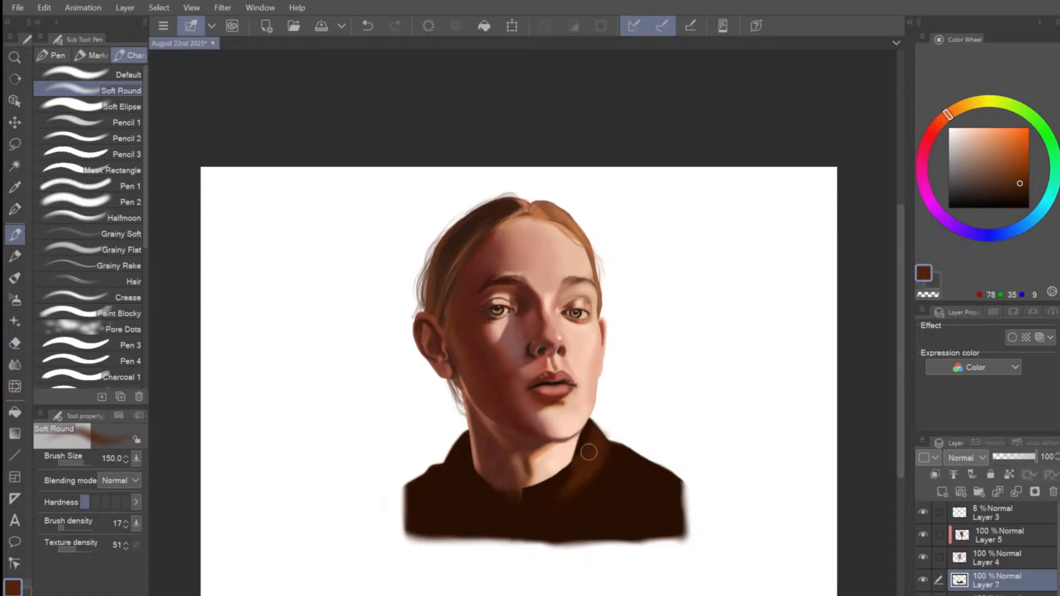
# Widen the warm brown light across the lit-side collar towards the front neckline with Soft Round at size 200.
pyautogui.press(']')
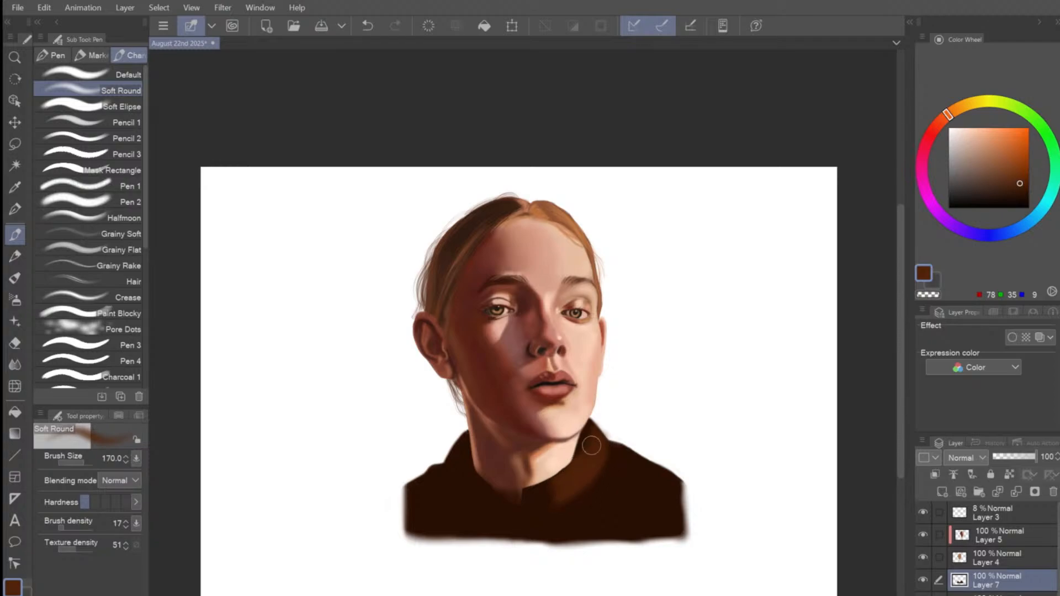
pyautogui.press('[')
pyautogui.press('[')
pyautogui.press(']')
pyautogui.press(']')
pyautogui.press(']')
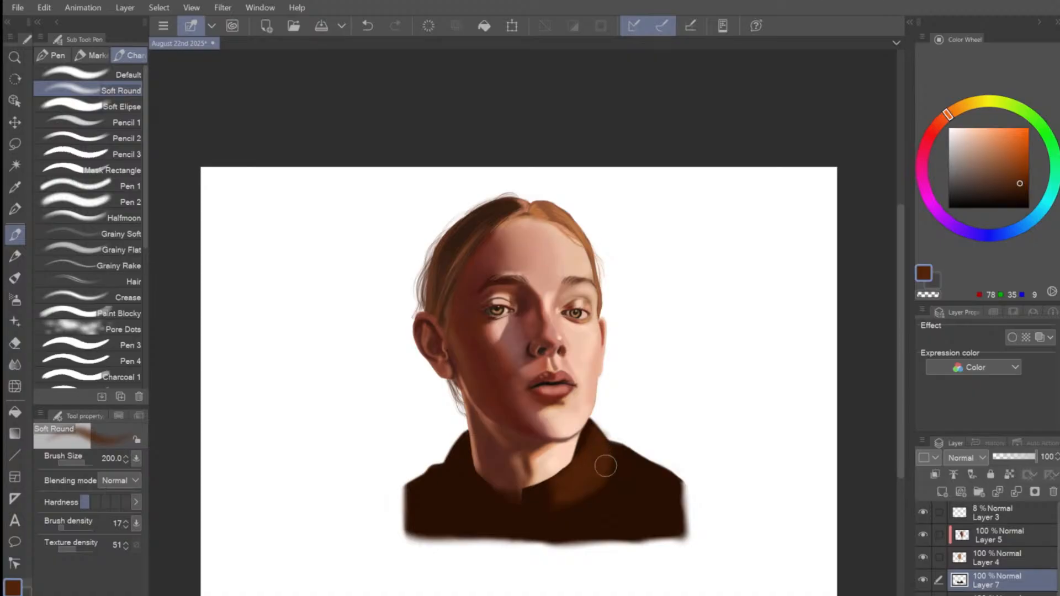
pyautogui.moveTo(606, 467); pyautogui.dragTo(558, 508)
pyautogui.press(']')
pyautogui.press('[')
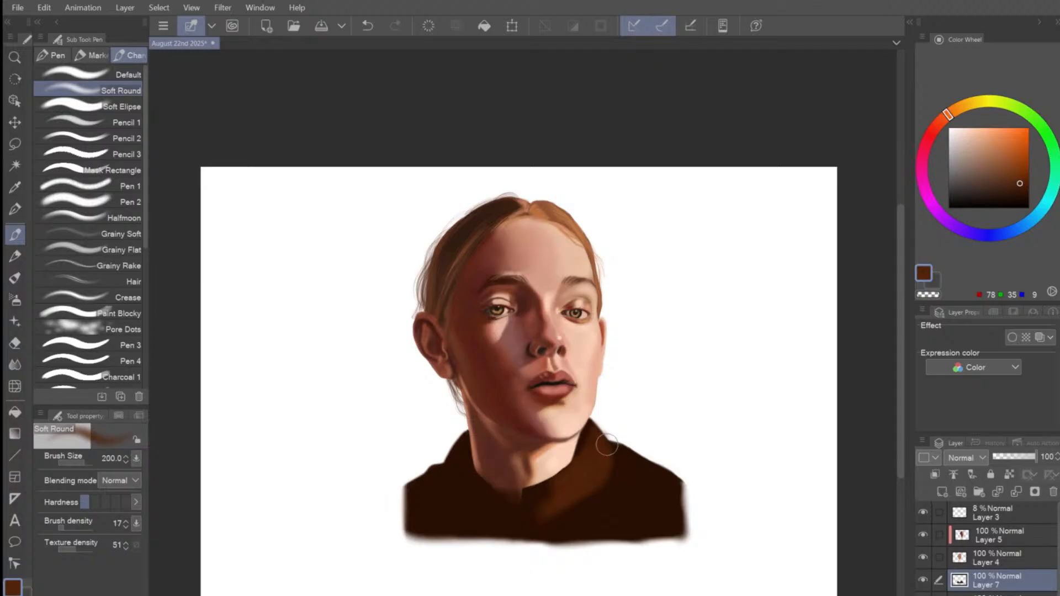
# Paint a curved warm brown fold along the outer side of the lit-side collar and save the painting.
pyautogui.press('[')
pyautogui.press('[')
pyautogui.press('[')
pyautogui.press(']')
pyautogui.press(']')
pyautogui.press(']')
pyautogui.press('[')
pyautogui.press('[')
pyautogui.press('[')
pyautogui.hotkey('ctrl', 's')
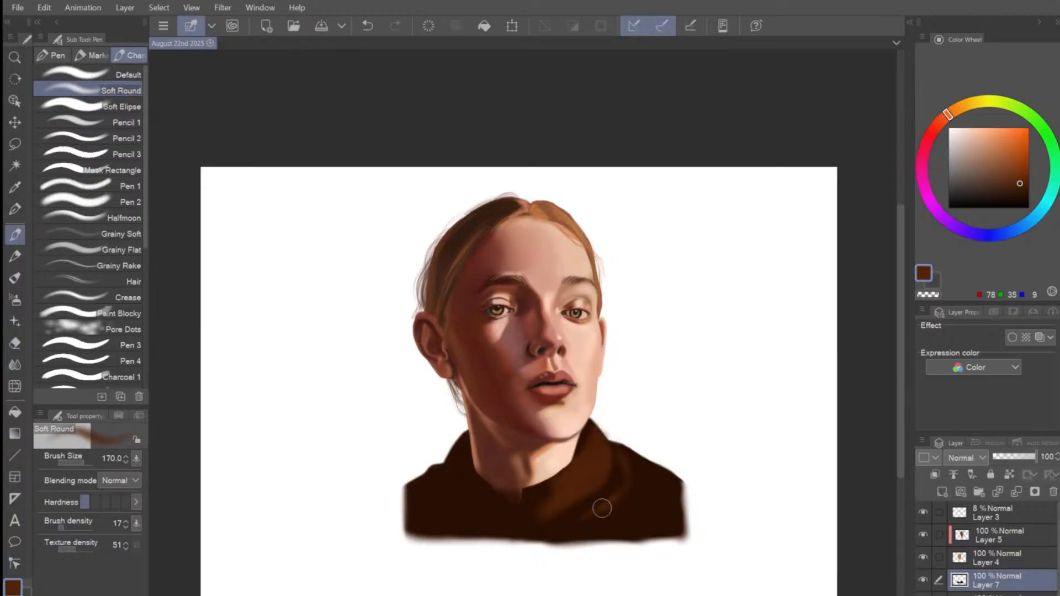
# Enlarge Soft Round to 400 and glaze warm brown broadly over the lit-side shoulder beside the collar.
pyautogui.press(']')
pyautogui.press(']')
pyautogui.press(']')
pyautogui.press(']')
pyautogui.press('[')
pyautogui.press(']')
pyautogui.press(']')
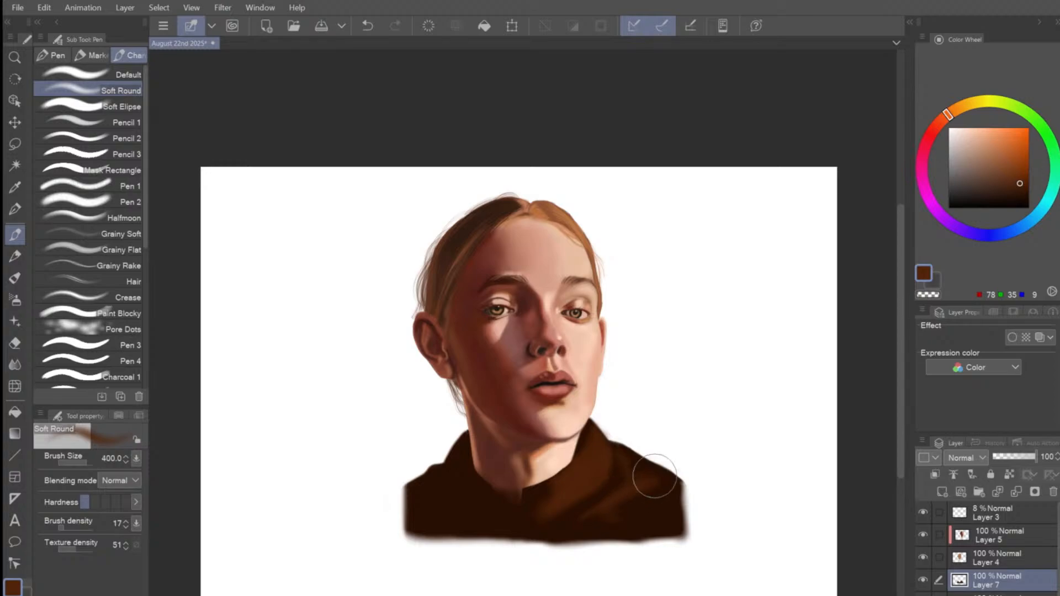
# Reduce Soft Round and paint warm brown fold streaks across the lower lit-side shoulder, finishing with the brush at size 150.
pyautogui.press('[')
pyautogui.press('[')
pyautogui.press('[')
pyautogui.press('[')
pyautogui.press('[')
pyautogui.press('[')
pyautogui.press('[')
pyautogui.press(']')
pyautogui.press('[')
pyautogui.press('[')
pyautogui.press('[')
pyautogui.moveTo(610, 510); pyautogui.dragTo(675, 496)
pyautogui.press(']')
pyautogui.press(']')
pyautogui.press(']')
pyautogui.press(']')
pyautogui.press(']')
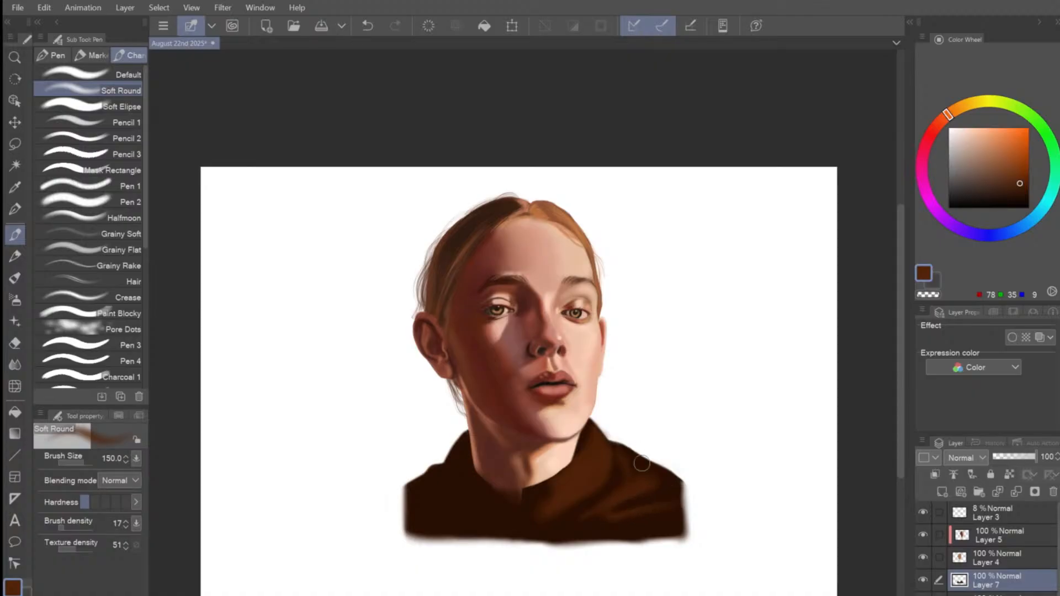
# Shape warm brown folds across the lit-side shoulder while varying Soft Round's size, finishing with the brush at size 70.
pyautogui.press('[')
pyautogui.press('[')
pyautogui.press('[')
pyautogui.press('[')
pyautogui.press(']')
pyautogui.press(']')
pyautogui.press(']')
pyautogui.press(']')
pyautogui.press('[')
pyautogui.press('[')
pyautogui.press('[')
pyautogui.press('[')
pyautogui.press('[')
pyautogui.press(']')
pyautogui.press(']')
pyautogui.press('[')
pyautogui.press(']')
pyautogui.press(']')
pyautogui.press(']')
pyautogui.press(']')
pyautogui.press(']')
pyautogui.press('[')
pyautogui.press('[')
pyautogui.press('[')
pyautogui.press('[')
pyautogui.press('[')
pyautogui.press('[')
pyautogui.scroll(-2, 650, 442)
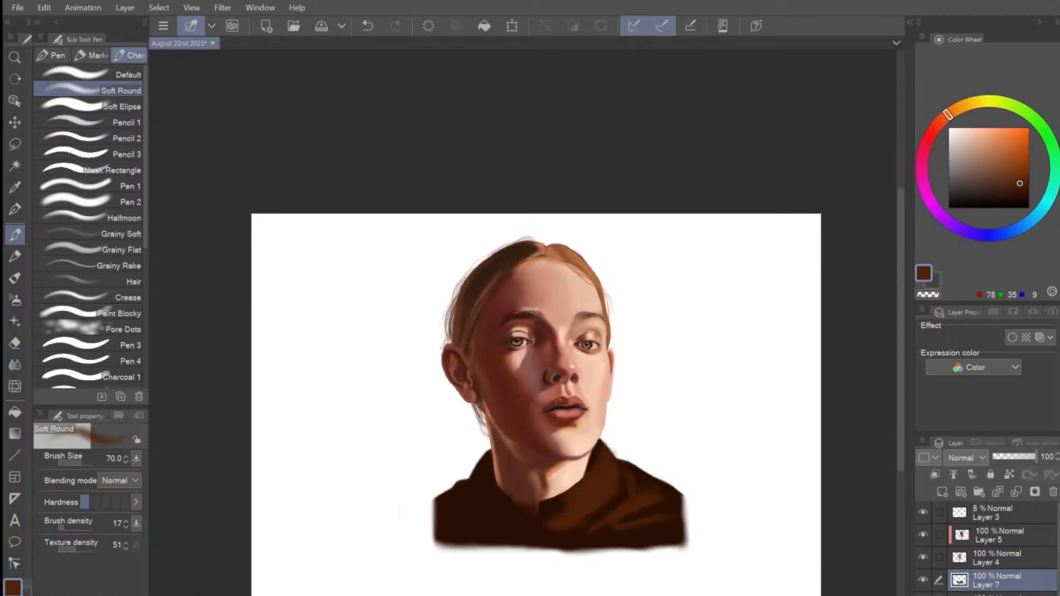
# Refine the edges of the lit-side shoulder folds with a small Soft Round, finishing at size 80.
pyautogui.press(']')
pyautogui.press(']')
pyautogui.press(']')
pyautogui.press('[')
pyautogui.press('[')
pyautogui.press('[')
pyautogui.press('[')
# Sample the lighter brown (RGB 118, 60, 25) from the shoulder fold, brighten the fold highlights and enlarge Soft Round to 250.
pyautogui.keyDown('alt'); pyautogui.click(620, 511); pyautogui.keyUp('alt')
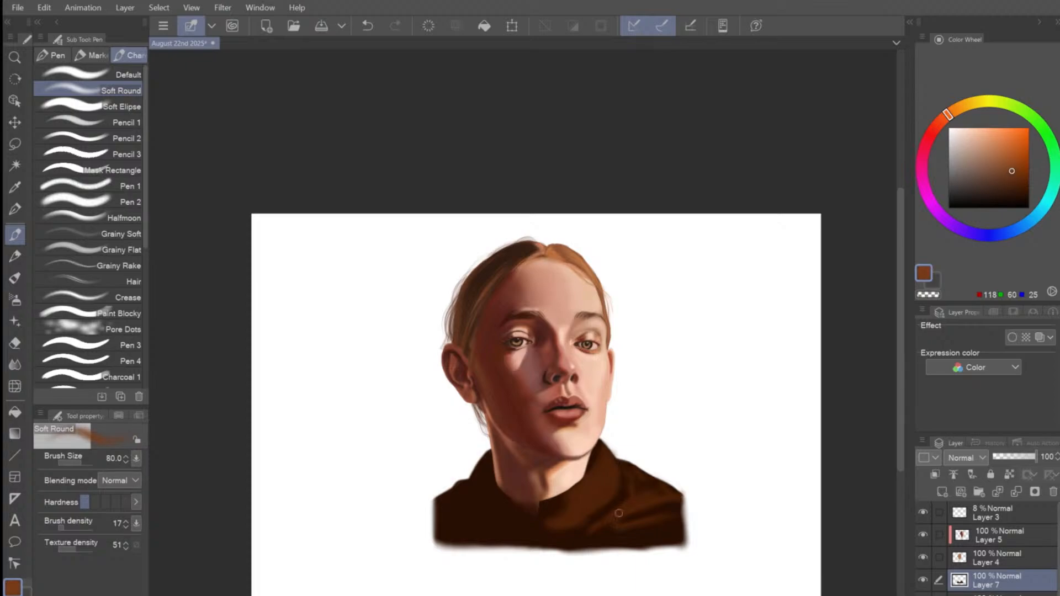
pyautogui.press(']')
pyautogui.press(']')
pyautogui.press(']')
pyautogui.press(']')
pyautogui.press(']')
pyautogui.press(']')
pyautogui.press(']')
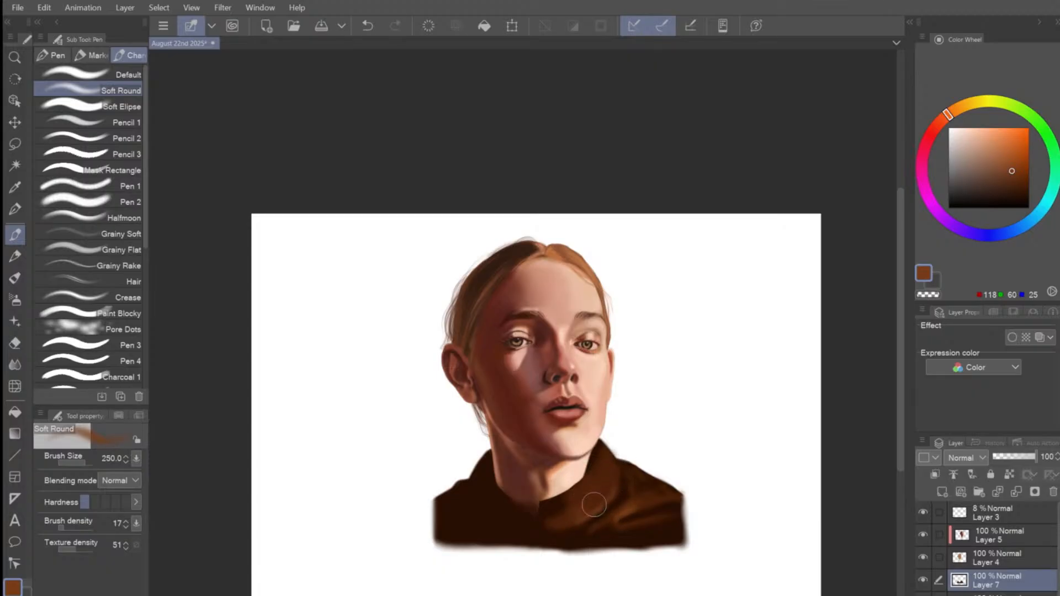
# Glaze the lighter brown broadly over the lit-side collar, then reduce Soft Round to 70 for the collar's upper edge.
pyautogui.press(']')
pyautogui.press('[')
pyautogui.press('[')
pyautogui.press('[')
pyautogui.press('[')
pyautogui.press('[')
pyautogui.press('[')
pyautogui.press('[')
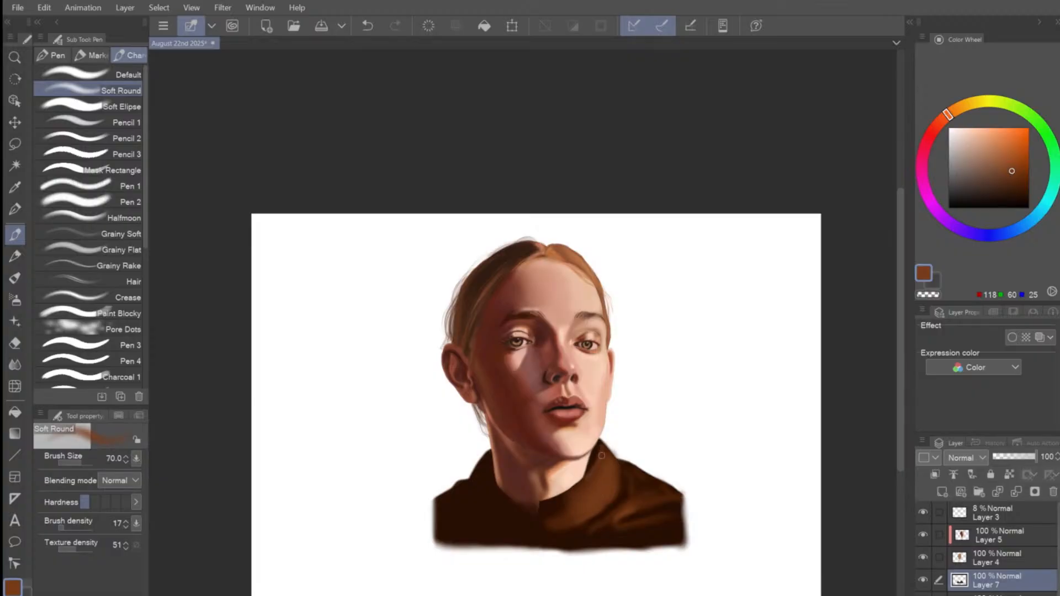
# Paint lighter brown along the collar's upper edge and into the shoulder folds, varying Soft Round and finishing at size 120.
pyautogui.press(']')
pyautogui.press(']')
pyautogui.press(']')
pyautogui.press(']')
pyautogui.press(']')
pyautogui.press('[')
pyautogui.press('[')
pyautogui.press('[')
pyautogui.press(']')
pyautogui.press(']')
pyautogui.press('[')
pyautogui.press(']')
pyautogui.press(']')
pyautogui.press(']')
pyautogui.press('[')
pyautogui.press('[')
pyautogui.press('[')
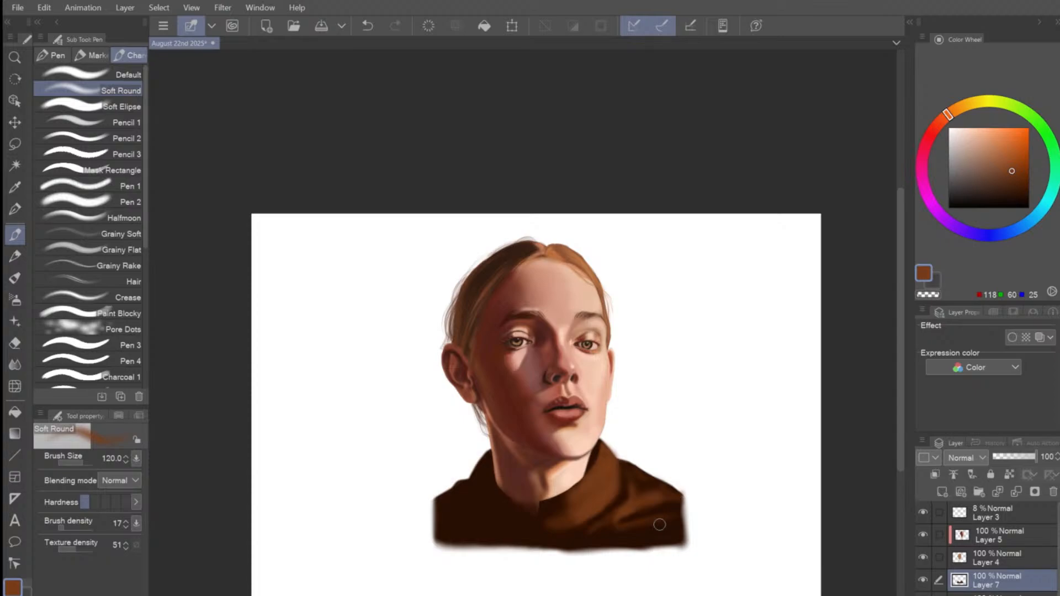
# Enlarge Soft Round to 250 and glaze lighter brown over the outer lit-side shoulder, finishing at size 200.
pyautogui.press('[')
pyautogui.press(']')
pyautogui.press(']')
pyautogui.press(']')
pyautogui.press(']')
pyautogui.press(']')
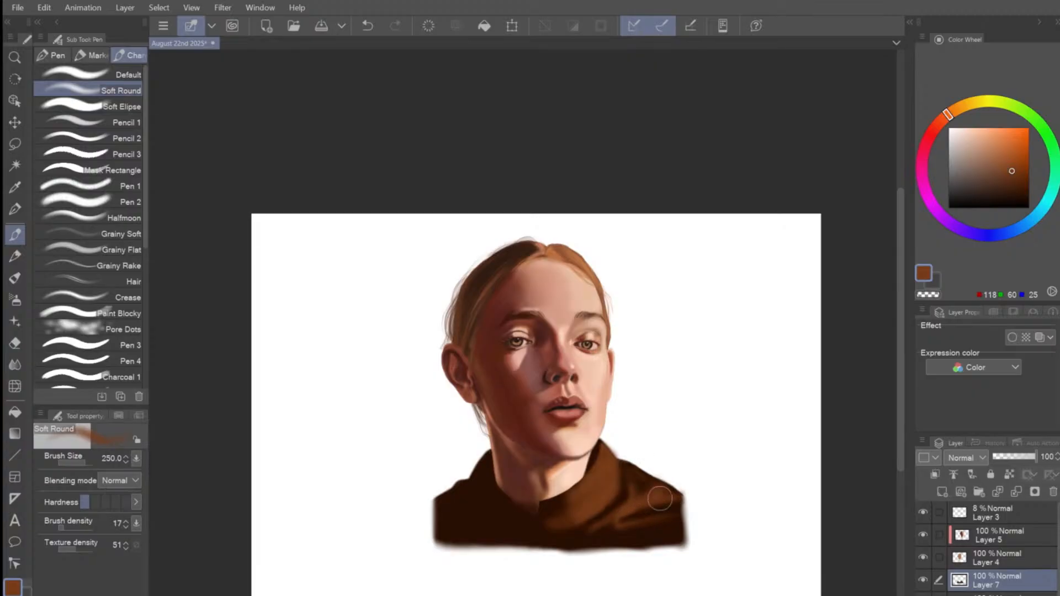
pyautogui.press('[')
# Sample the dark brown (RGB 41, 15, 0) between collar and shoulder and deepen that crease, reducing Soft Round to 70.
pyautogui.keyDown('alt'); pyautogui.click(620, 495); pyautogui.keyUp('alt')
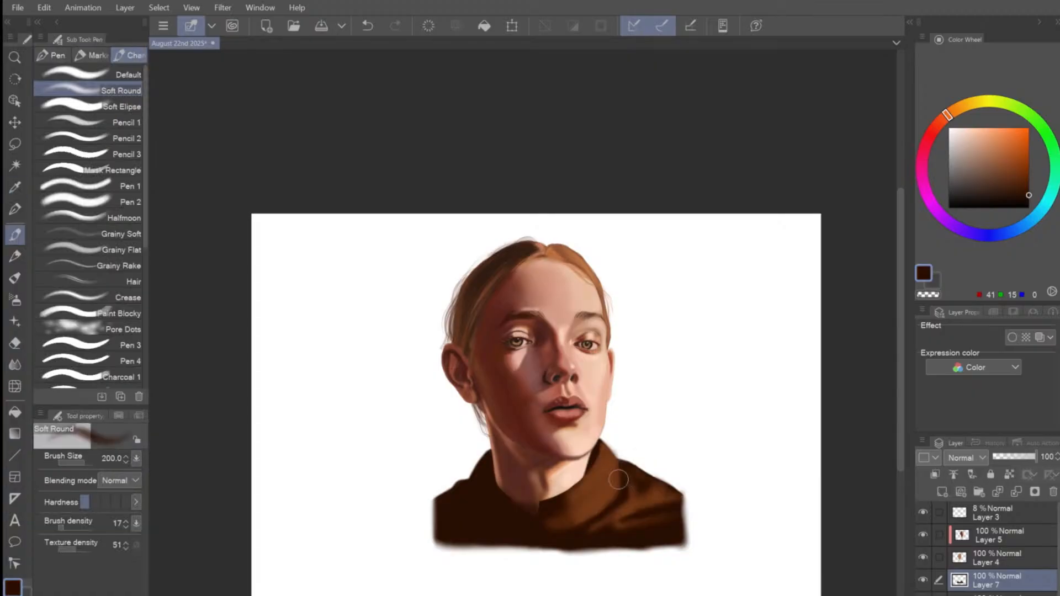
pyautogui.press('[')
pyautogui.press('[')
pyautogui.press('[')
pyautogui.press('[')
pyautogui.press('[')
pyautogui.press('[')
# Sample mid brown (RGB 111, 56, 22) from the lit-side shoulder and soften the fold highlights beside the collar.
pyautogui.keyDown('alt'); pyautogui.click(638, 492); pyautogui.keyUp('alt')
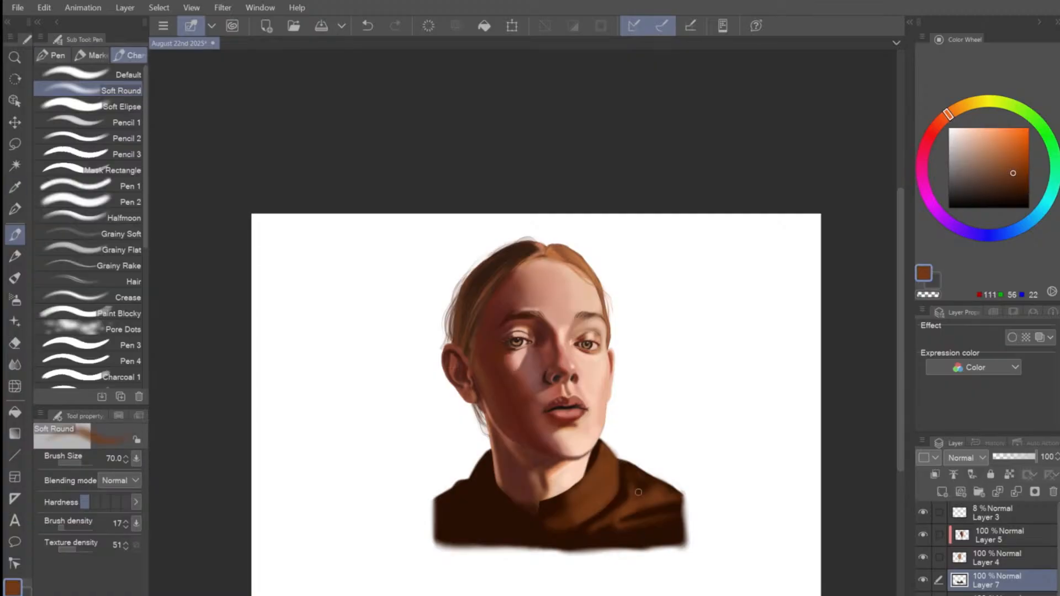
pyautogui.press(']')
pyautogui.press(']')
pyautogui.press(']')
pyautogui.press(']')
pyautogui.press(']')
pyautogui.press('[')
pyautogui.press('[')
pyautogui.press('[')
pyautogui.press('[')
pyautogui.press('[')
# Sample dark brown (RGB 40, 15, 0) from the lower shoulder and deepen the shadows between its folds, finishing at size 100.
pyautogui.keyDown('alt'); pyautogui.click(640, 532); pyautogui.keyUp('alt')
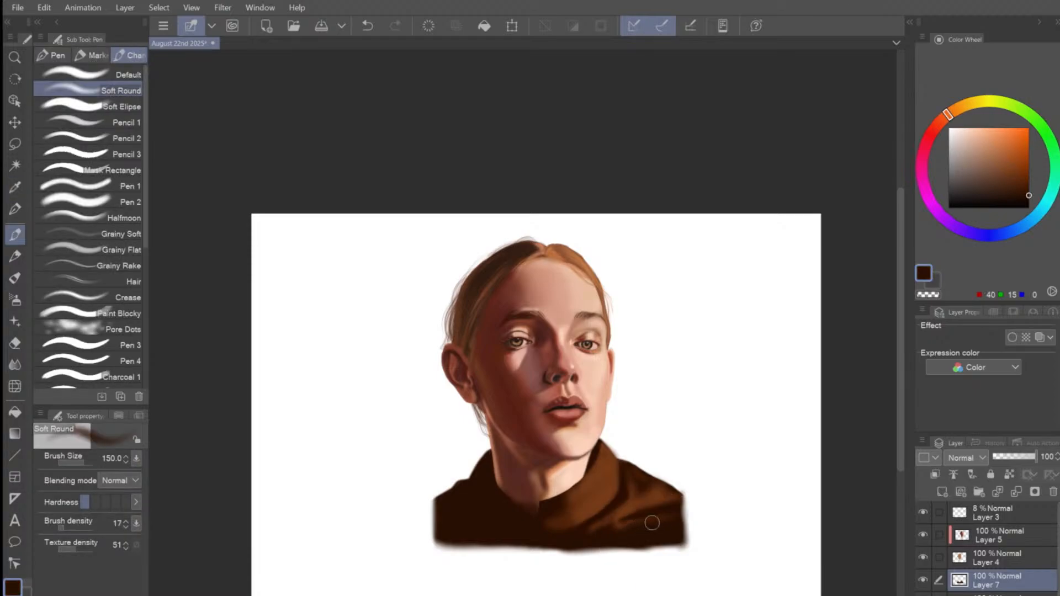
pyautogui.press(']')
pyautogui.press(']')
pyautogui.press(']')
pyautogui.press(']')
pyautogui.press('[')
pyautogui.press('[')
# Sample dark brown (RGB 39, 28, 19) from the lit-side eye, select Layer 5 and reduce Soft Round to 25 for the lid line.
pyautogui.scroll(-1, 669, 525)
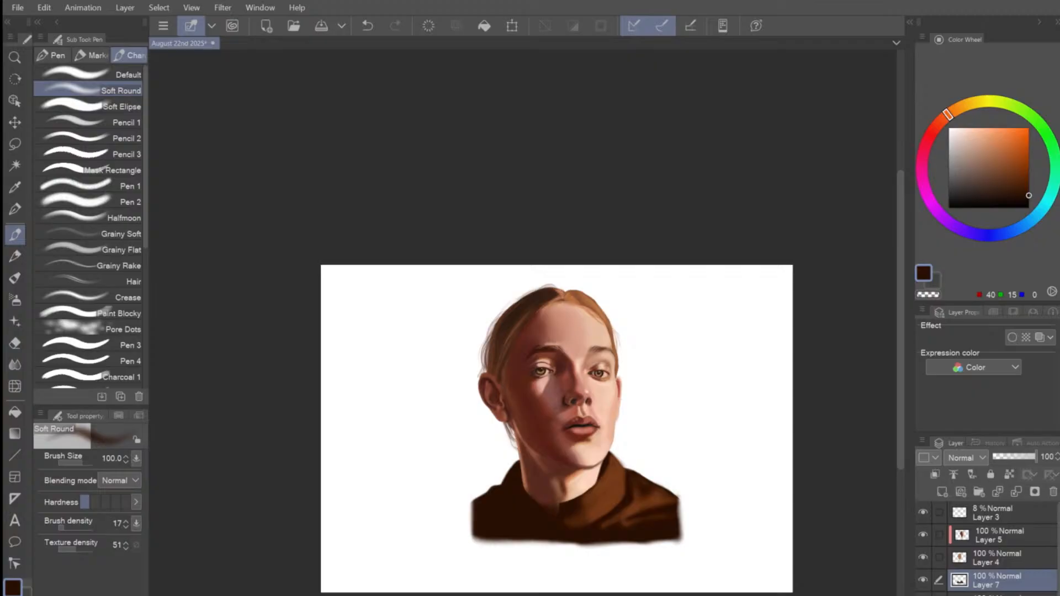
pyautogui.scroll(4, 607, 586)
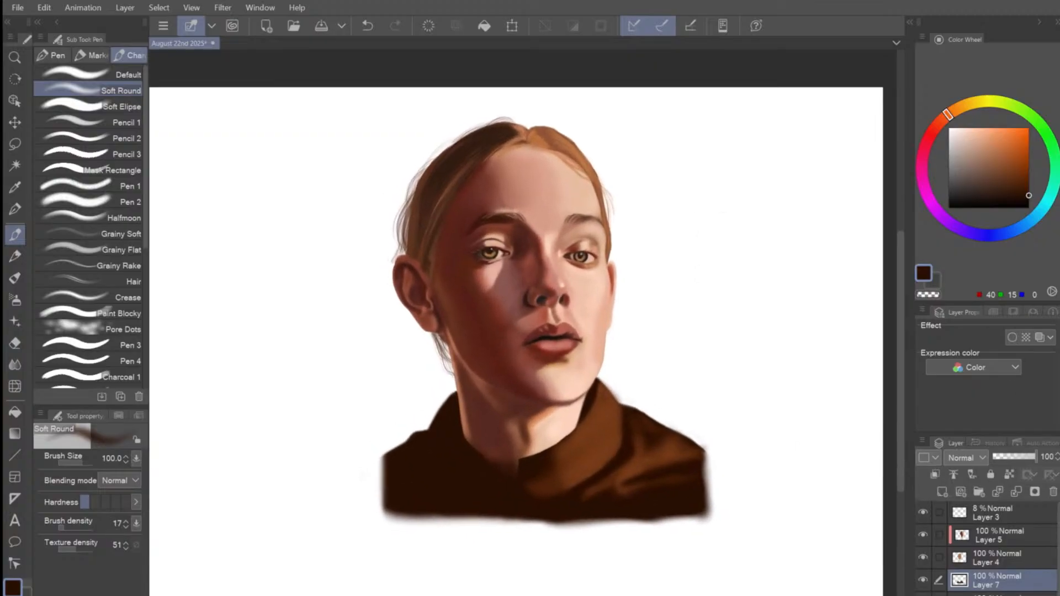
pyautogui.scroll(2, 607, 586)
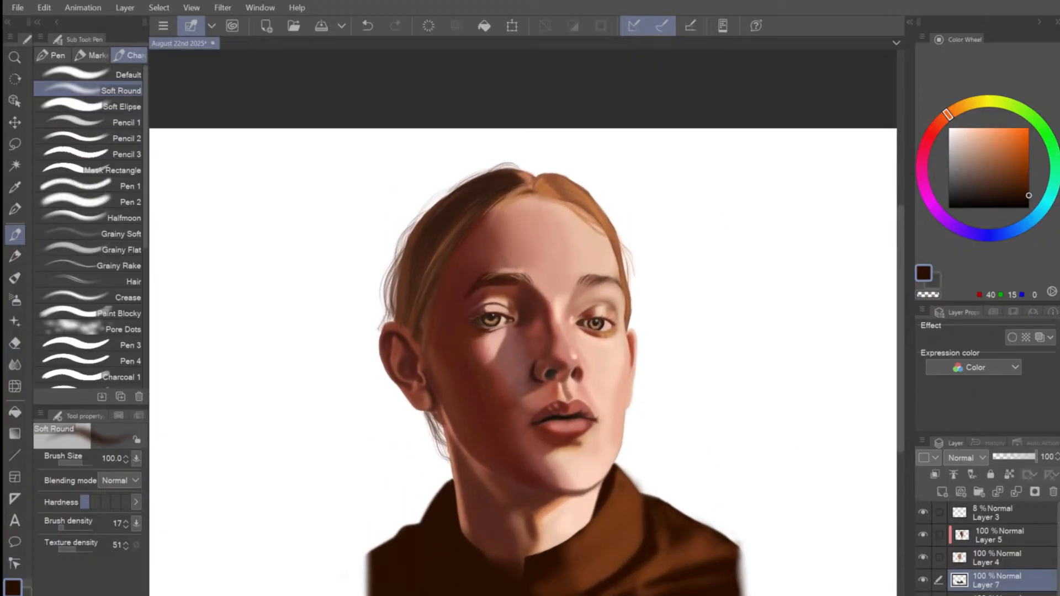
pyautogui.keyDown('alt'); pyautogui.click(599, 309); pyautogui.keyUp('alt')
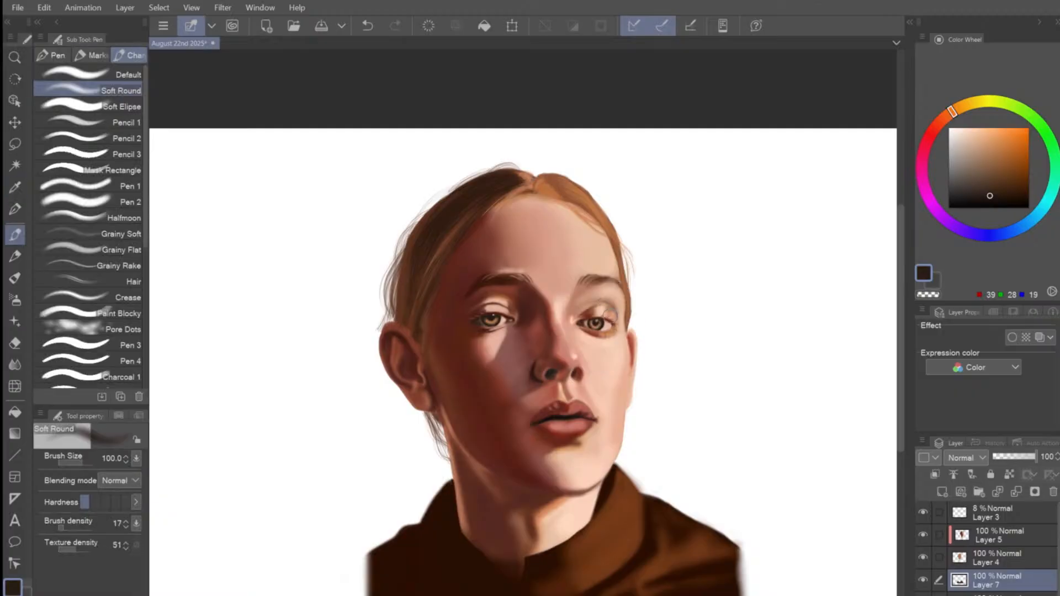
pyautogui.press('[')
pyautogui.press('[')
pyautogui.press('[')
pyautogui.click(1016, 540)
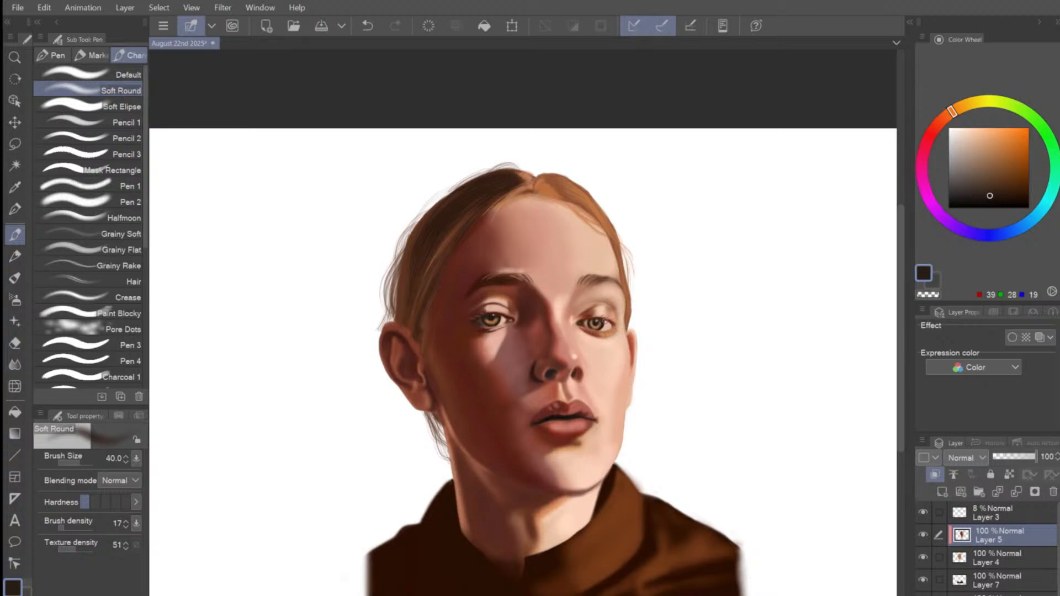
pyautogui.press('[')
pyautogui.press('[')
# Sample light skin beside the lit-side eye, darken it to RGB 144, 99, 79 and shade the upper eyelid at size 40.
pyautogui.keyDown('alt'); pyautogui.click(605, 327); pyautogui.keyUp('alt')
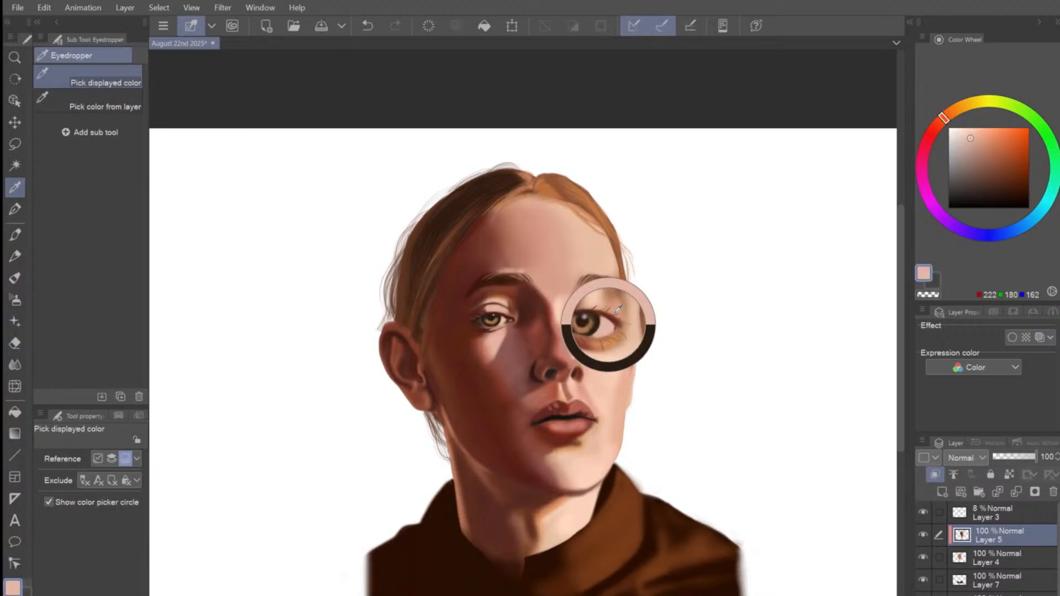
pyautogui.click(981, 151)
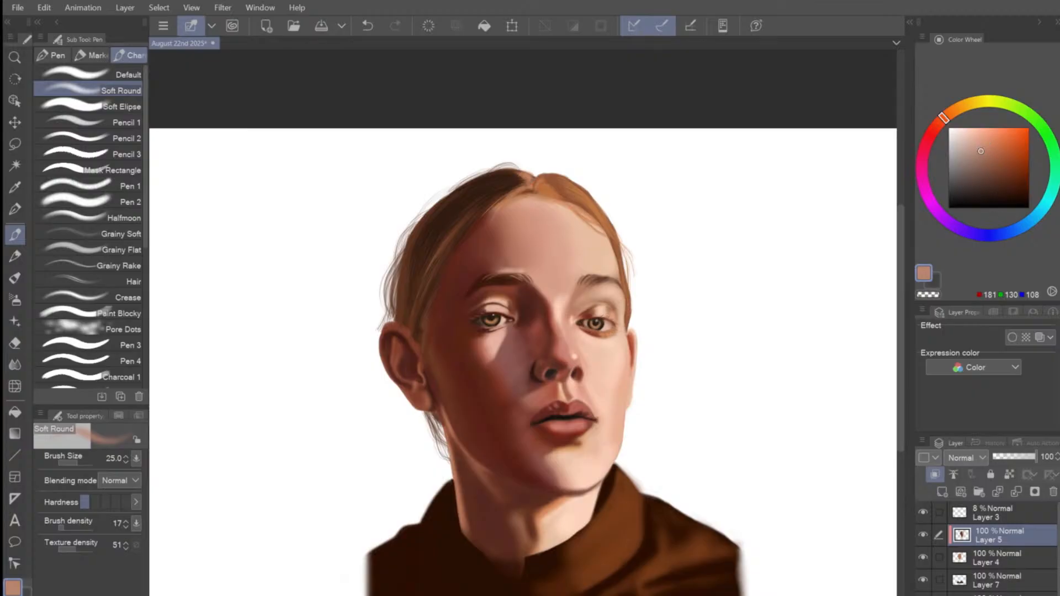
pyautogui.moveTo(981, 151); pyautogui.dragTo(985, 163)
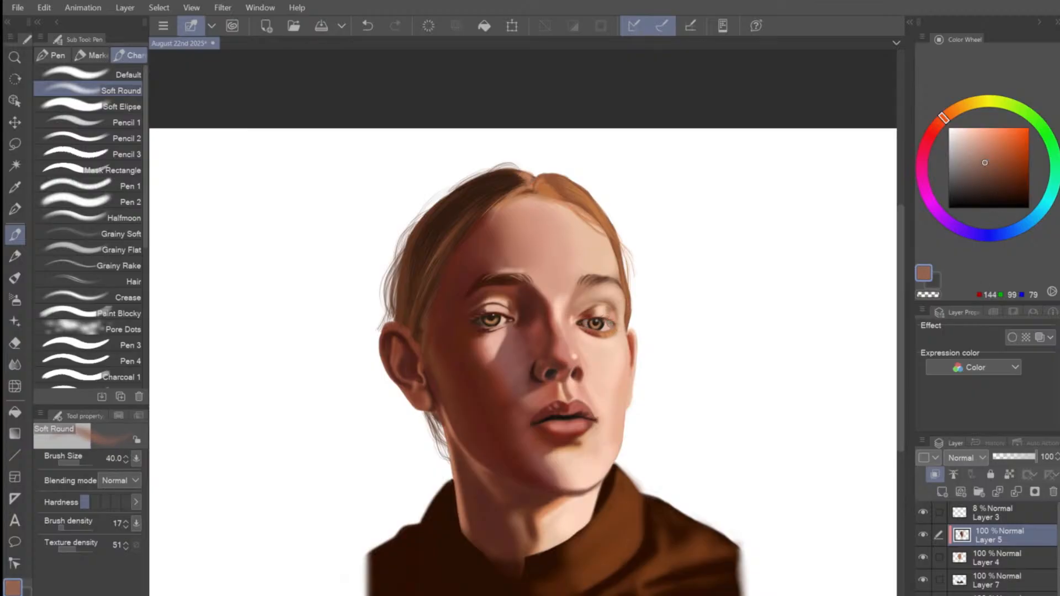
# Refine the lit-side eyelid with sampled reddish brown (RGB 106, 52, 39) and light skin (RGB 222, 180, 162) at size 30.
pyautogui.keyDown('alt'); pyautogui.click(603, 317); pyautogui.keyUp('alt')
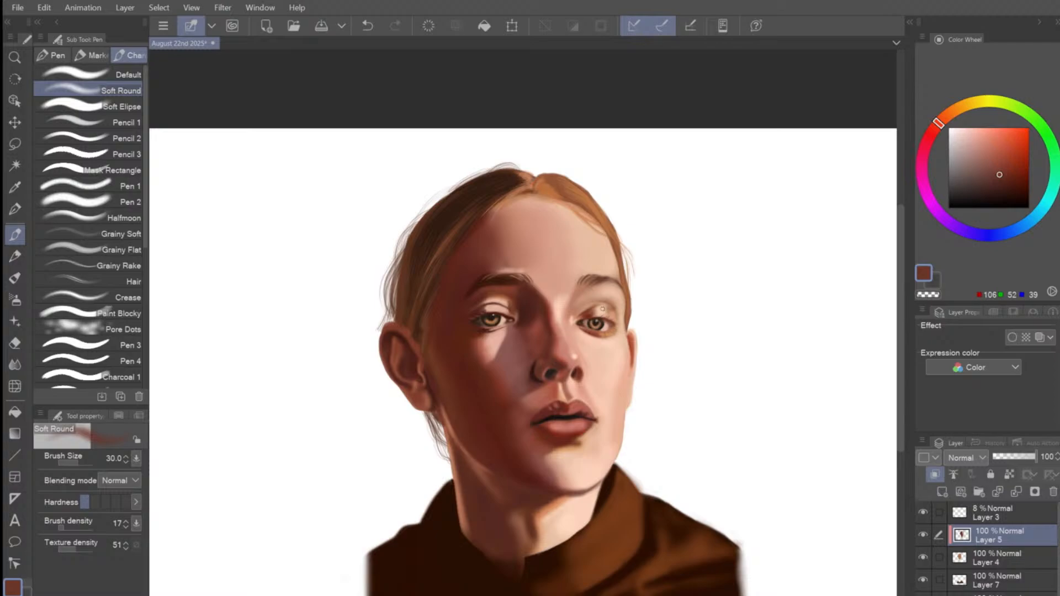
pyautogui.keyDown('alt'); pyautogui.click(607, 322); pyautogui.keyUp('alt')
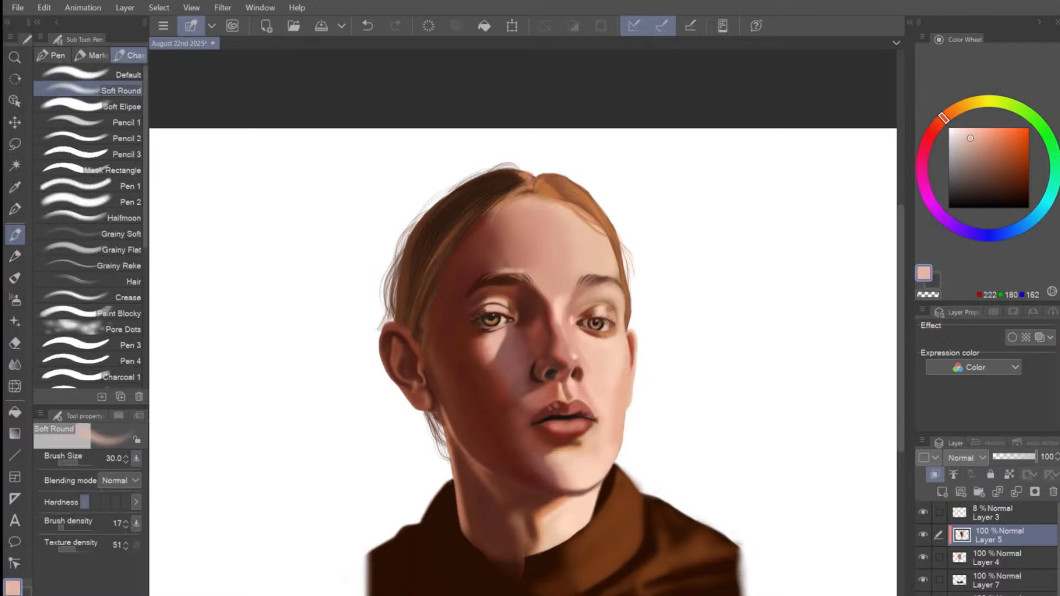
pyautogui.press(']')
pyautogui.press(']')
pyautogui.press('[')
pyautogui.press('[')
# Sample reddish brown from the lit-side eyelid crease, darken it to RGB 90, 46, 34 and define the crease at size 20.
pyautogui.keyDown('alt'); pyautogui.click(610, 316); pyautogui.keyUp('alt')
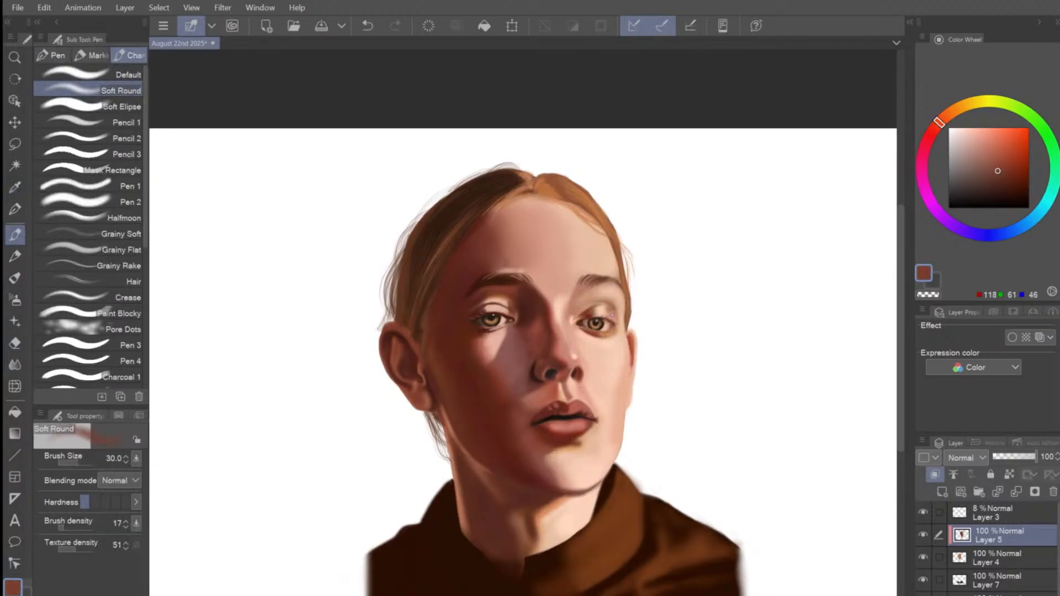
pyautogui.press('[')
pyautogui.press('[')
pyautogui.press('[')
pyautogui.press(']')
pyautogui.moveTo(998, 170); pyautogui.dragTo(999, 179)
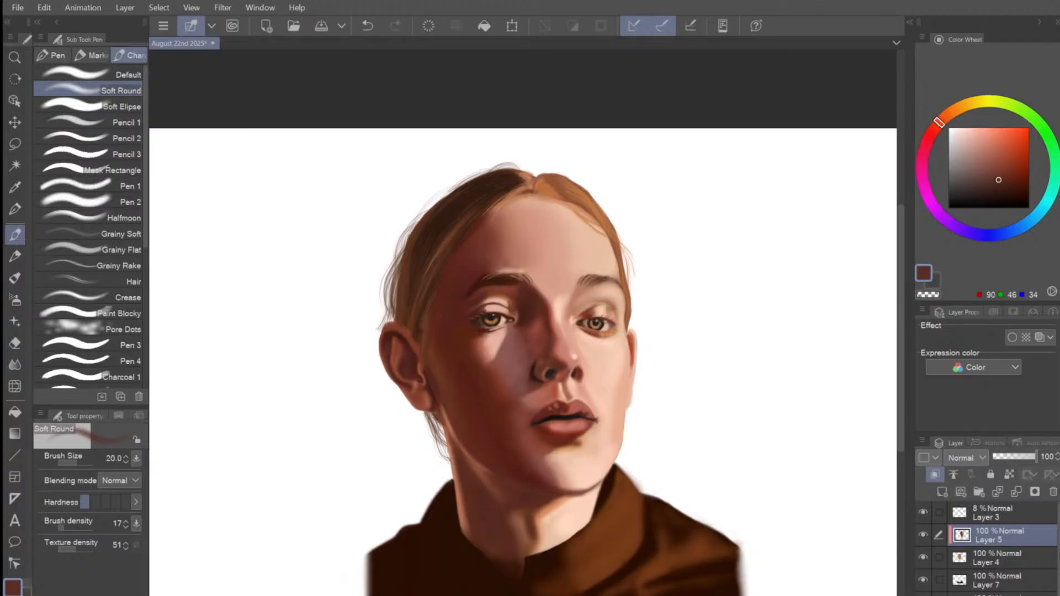
# Deepen the shadow over the lit-side eyelid and inner eye socket with reddish brown, varying Soft Round around size 40.
pyautogui.press(']')
pyautogui.press(']')
pyautogui.press(']')
pyautogui.press(']')
pyautogui.press(']')
pyautogui.press('[')
pyautogui.press('[')
pyautogui.scroll(-1, 706, 313)
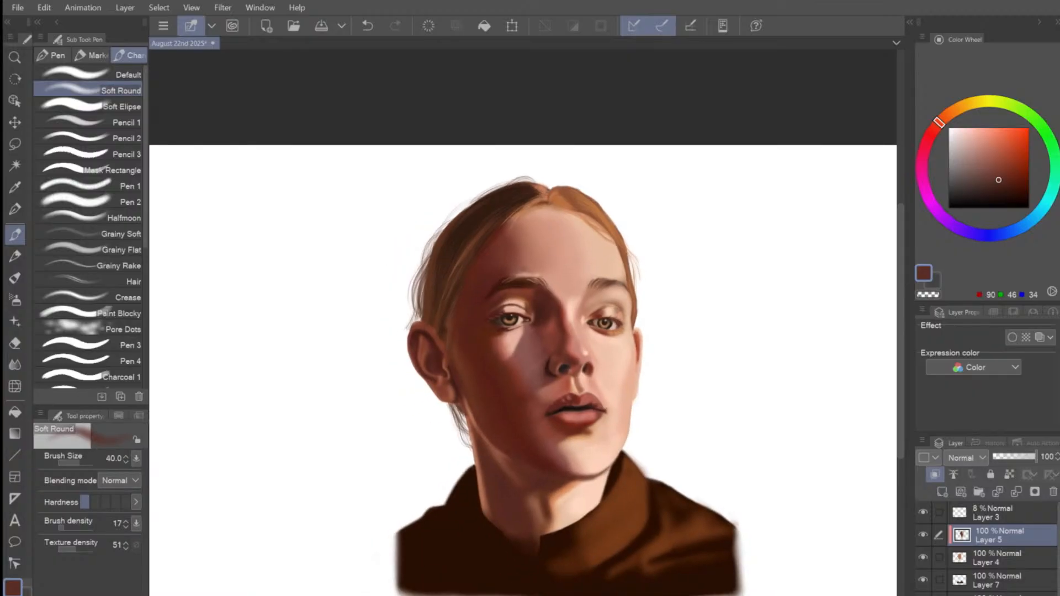
pyautogui.press('[')
pyautogui.press('[')
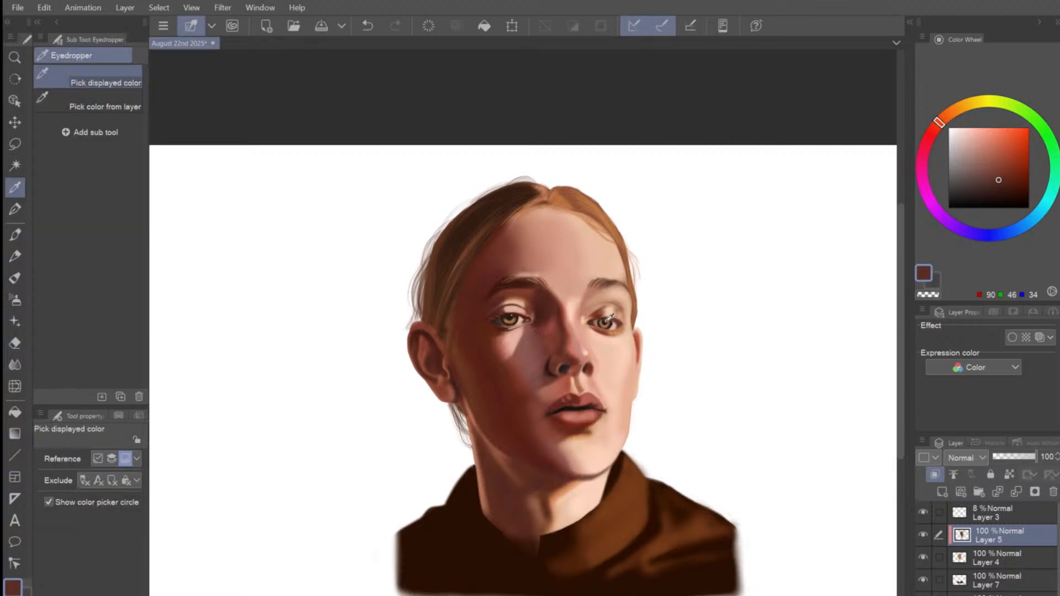
# Sample dark brown (RGB 40, 29, 20) from the lit-side eye, undo the last stroke and redefine the upper lash line.
pyautogui.keyDown('alt'); pyautogui.click(605, 321); pyautogui.keyUp('alt')
pyautogui.press(']')
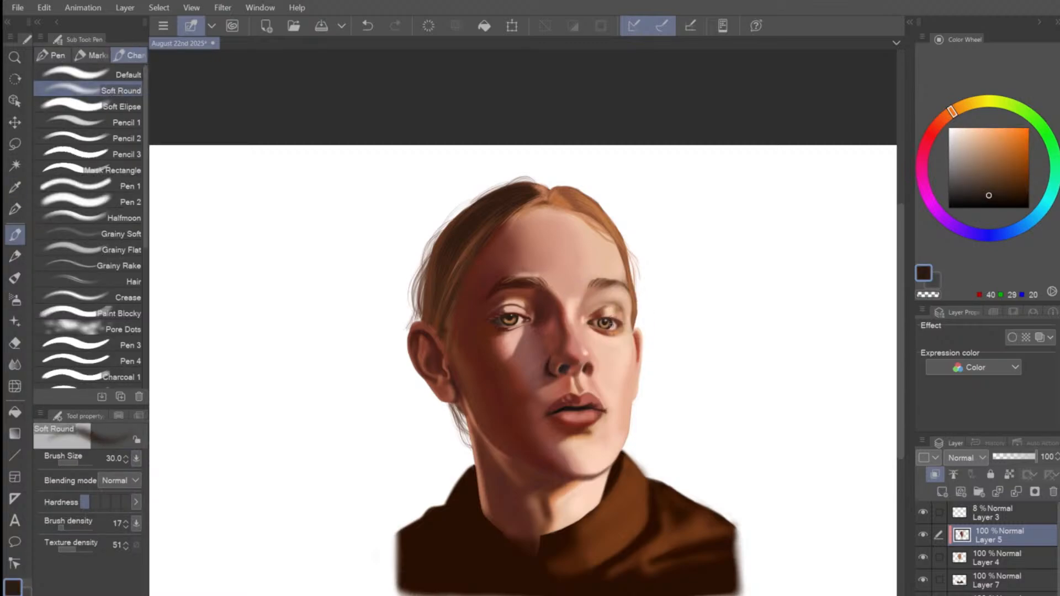
pyautogui.hotkey('ctrl', 'z')
pyautogui.press('[')
pyautogui.press(']')
pyautogui.press('[')
pyautogui.press(']')
pyautogui.press(']')
pyautogui.press('[')
pyautogui.press('[')
pyautogui.press('[')
# Paint a fine dark brown strand along the hair edge beside the lit-side temple with Soft Round at about size 30.
pyautogui.press(']')
pyautogui.press(']')
pyautogui.moveTo(639, 278); pyautogui.dragTo(648, 300)
pyautogui.scroll(-2, 633, 364)
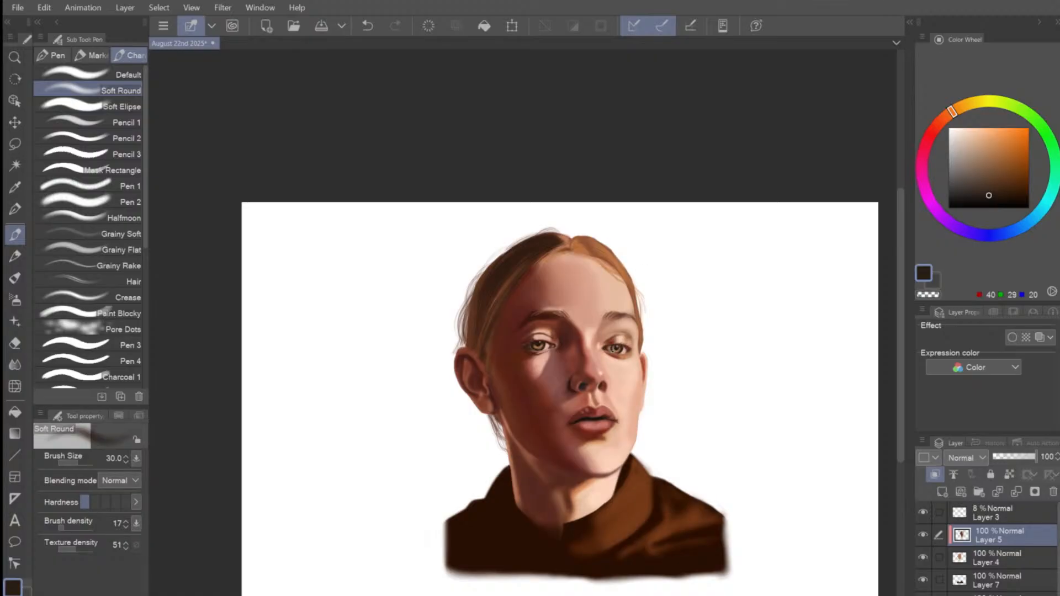
pyautogui.press('[')
pyautogui.scroll(-2, 674, 366)
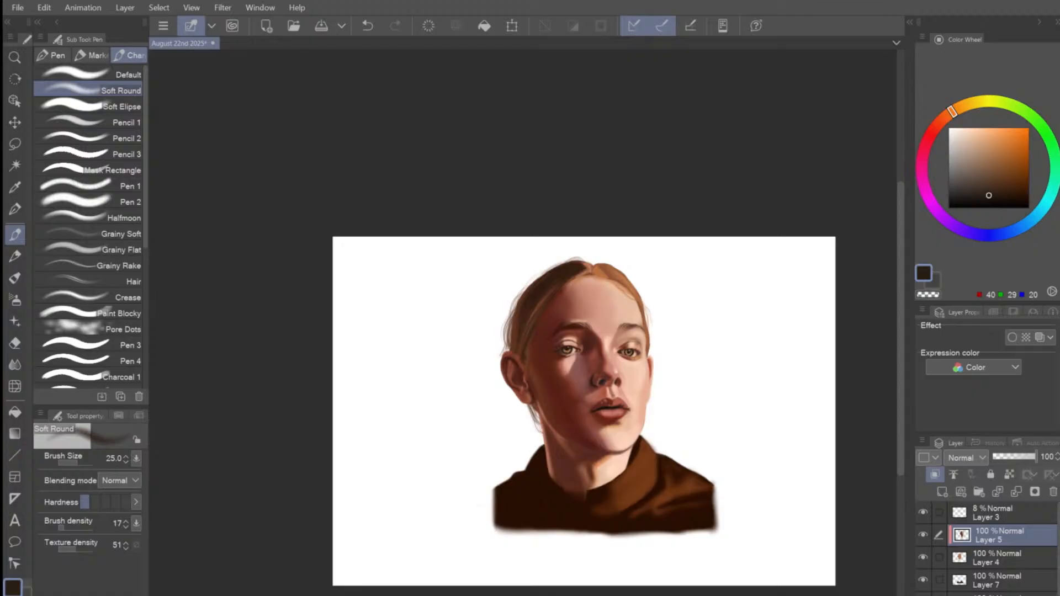
pyautogui.press(']')
# Sample warm red (RGB 170, 69, 47) from the lit-side ear and touch up the ear's edge at size 30.
pyautogui.keyDown('alt'); pyautogui.click(650, 366); pyautogui.keyUp('alt')
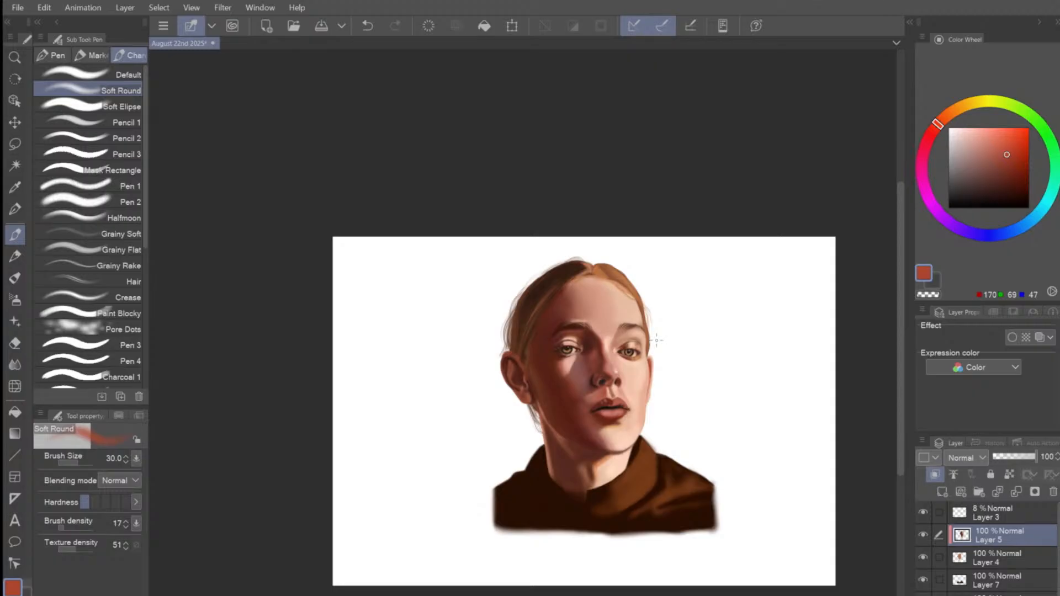
pyautogui.scroll(-1, 657, 340)
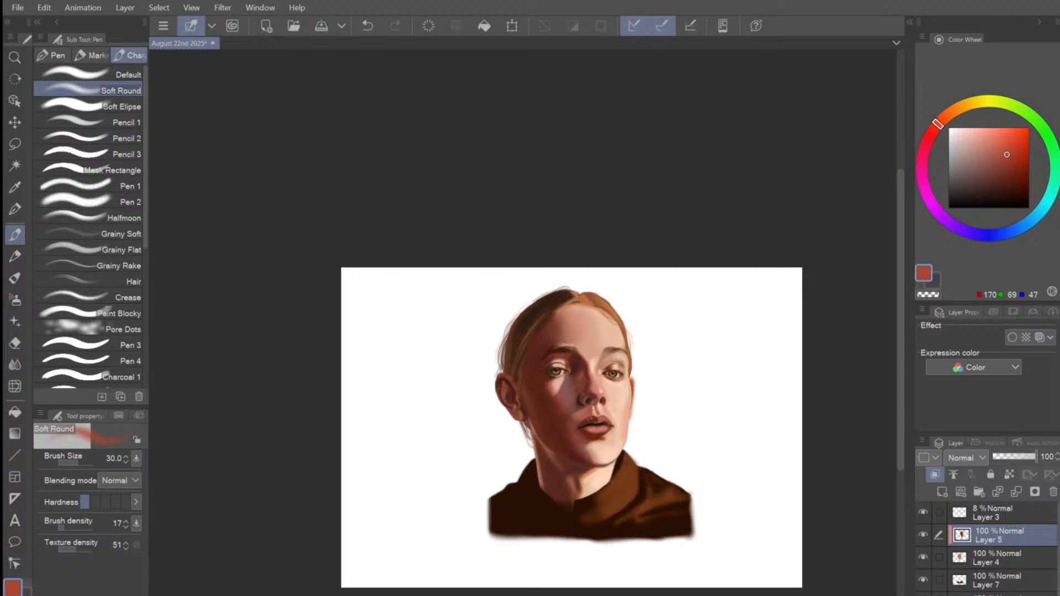
pyautogui.scroll(3, 572, 427)
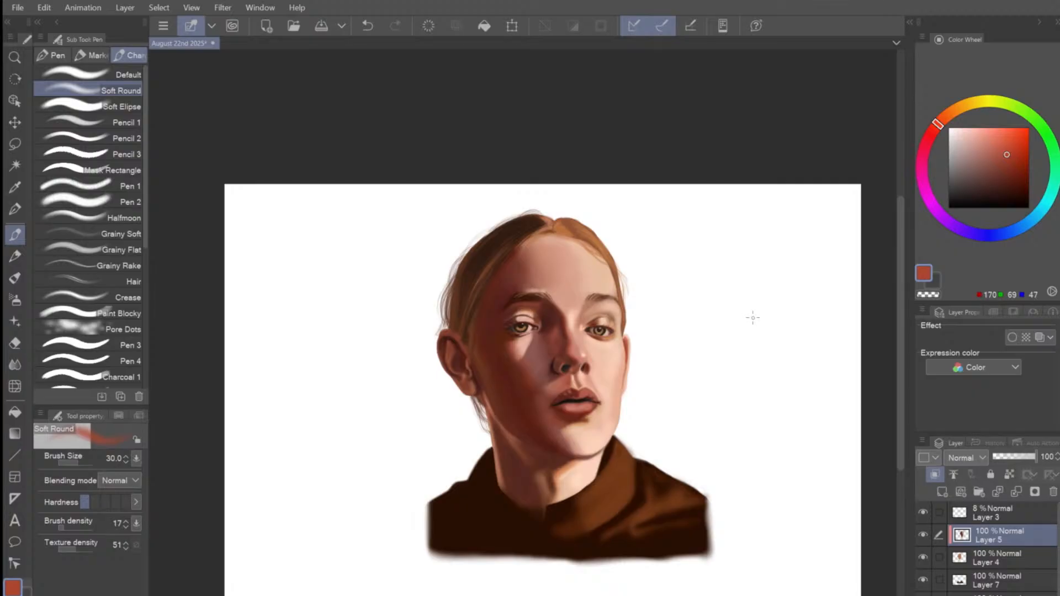
# Sample reddish brown (RGB 146, 84, 59) from the shadowed side of the neck.
pyautogui.keyDown('alt'); pyautogui.click(507, 438); pyautogui.keyUp('alt')
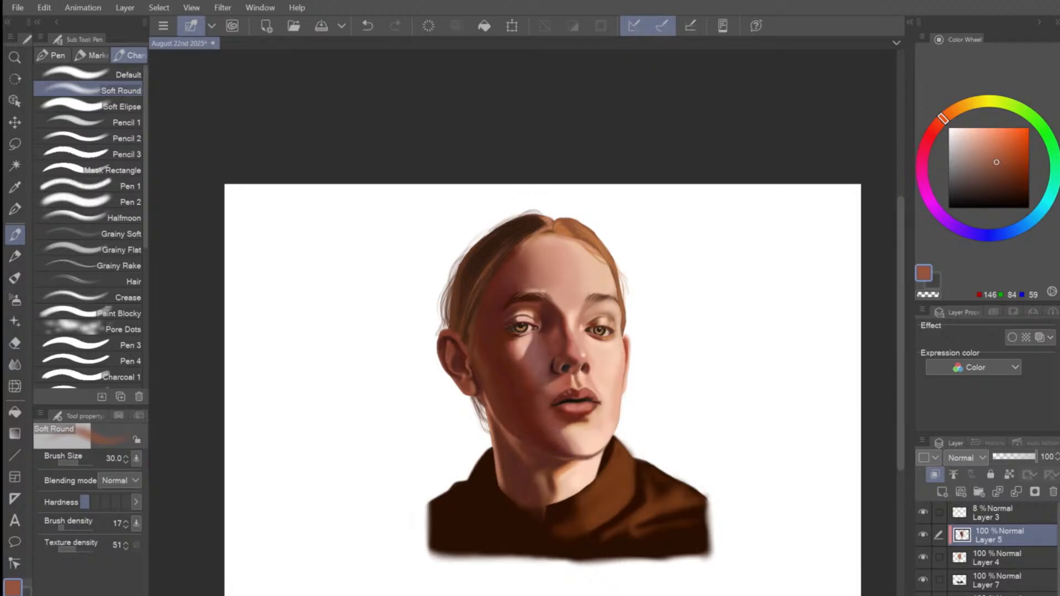
pyautogui.hotkey('alt', 'Tab')
pyautogui.click(932, 532)
# Save the painting as August 22nd 2025 in CLIP STUDIO FORMAT in the folder Digital art > Clip studio drawings > 2025 > August.
pyautogui.click(19, 4)
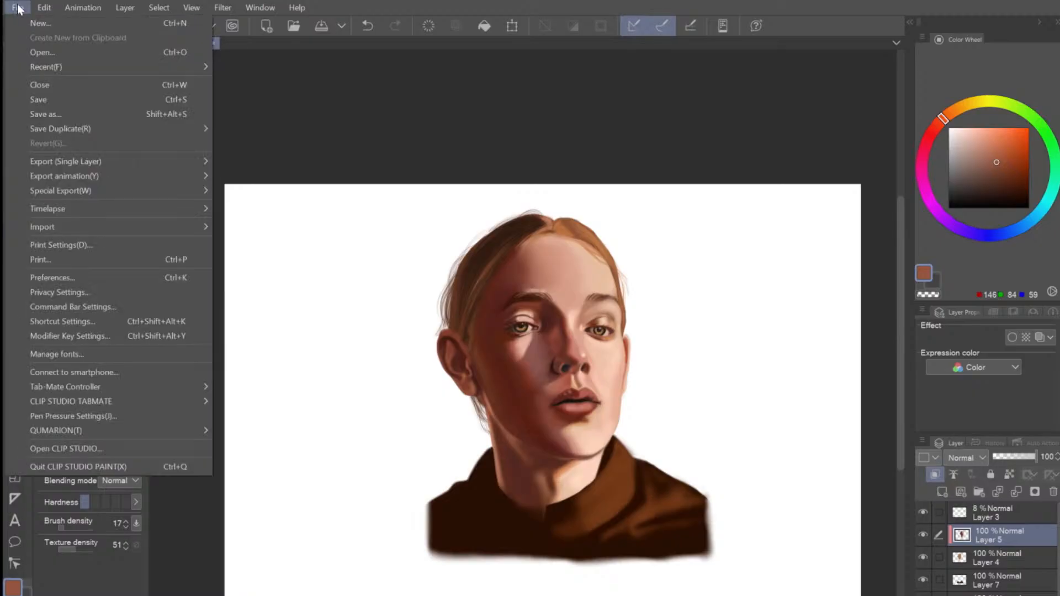
pyautogui.click(102, 100)
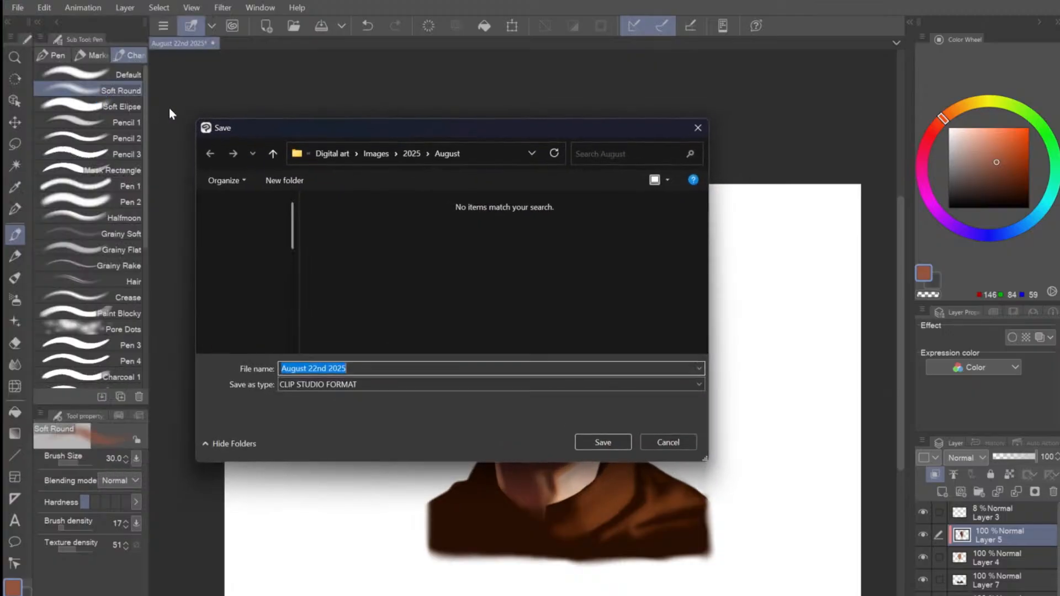
pyautogui.click(377, 154)
pyautogui.click(377, 155)
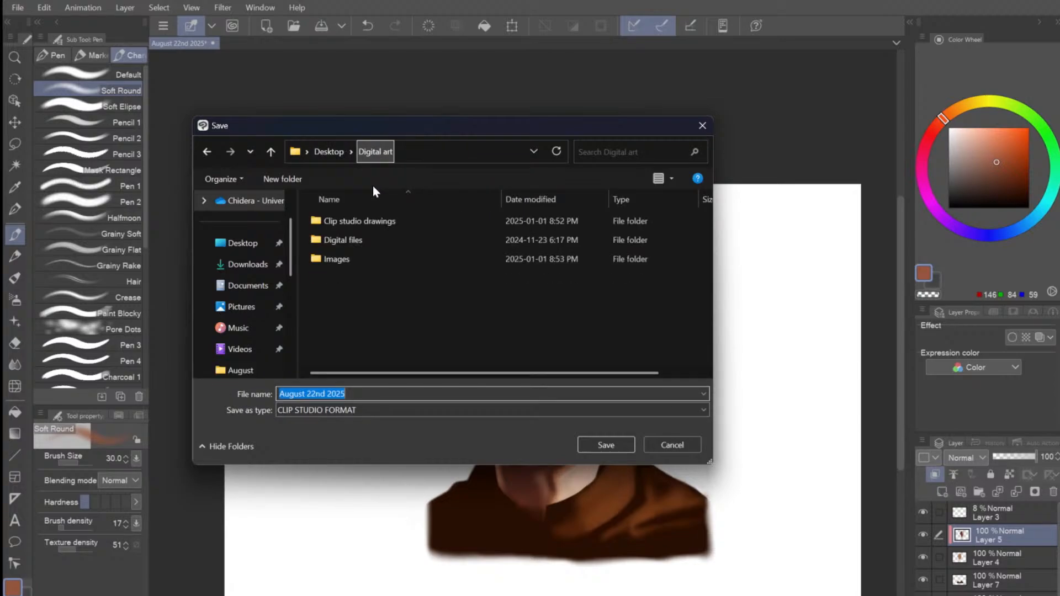
pyautogui.doubleClick(364, 221)
pyautogui.doubleClick(370, 240)
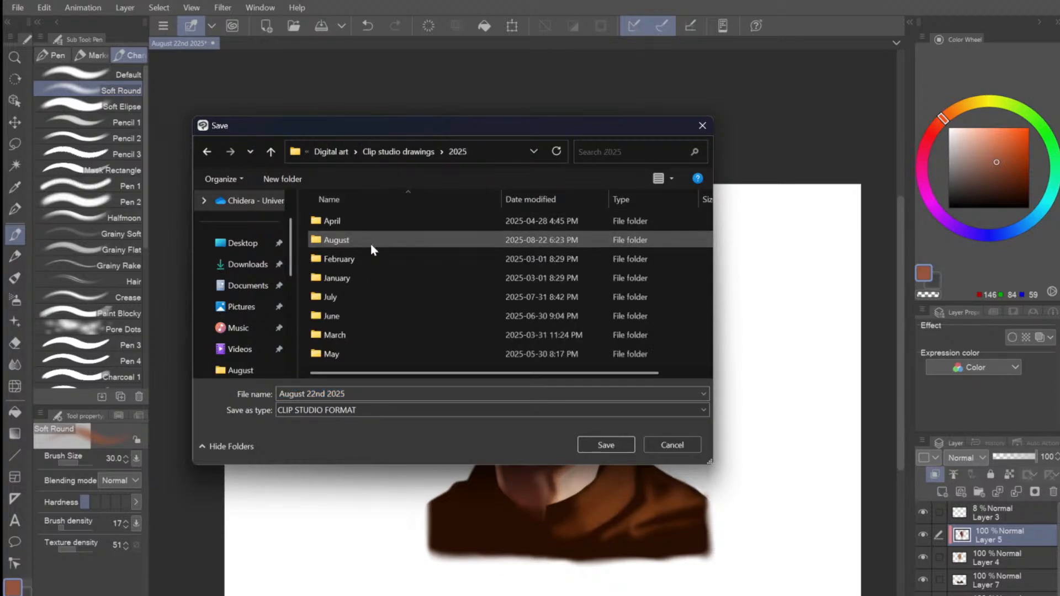
pyautogui.click(370, 238)
pyautogui.click(581, 443)
pyautogui.click(595, 449)
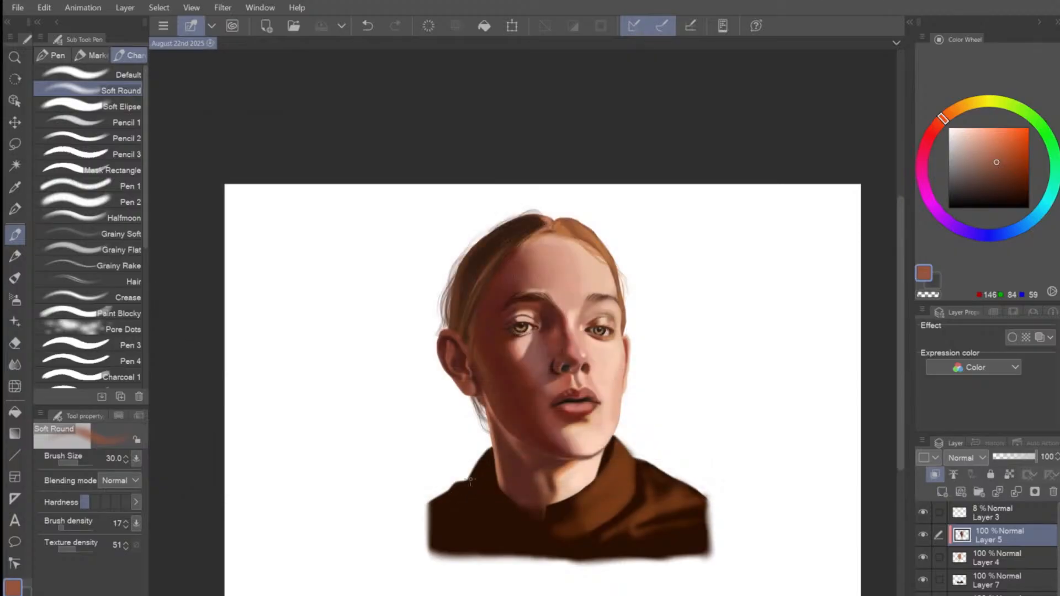
# Start a single-layer JPEG export with Digital art > Images > 2025 > August as the destination folder.
pyautogui.click(18, 7)
pyautogui.moveTo(142, 168)
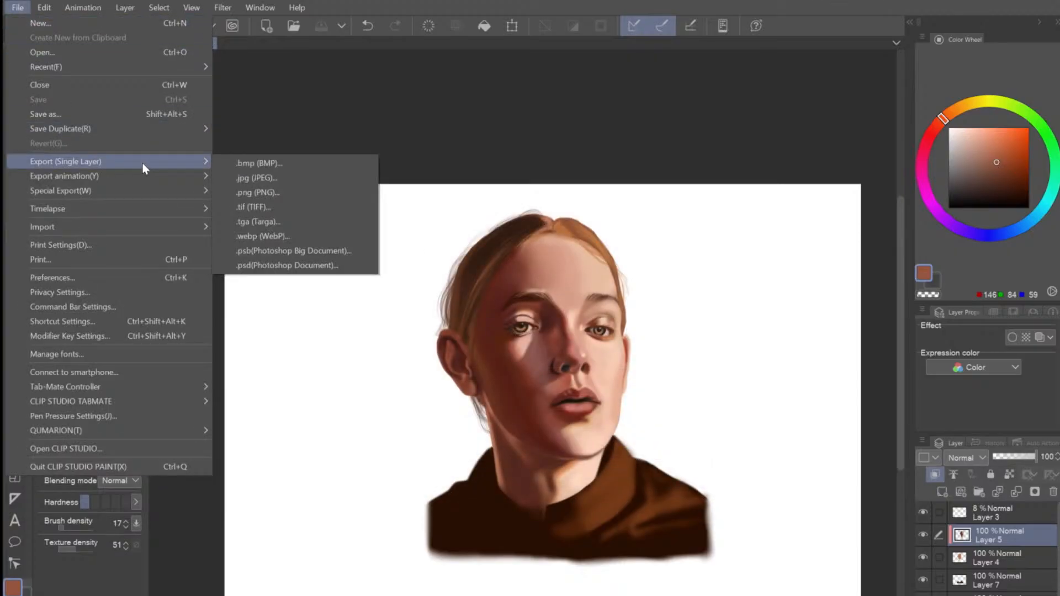
pyautogui.click(253, 177)
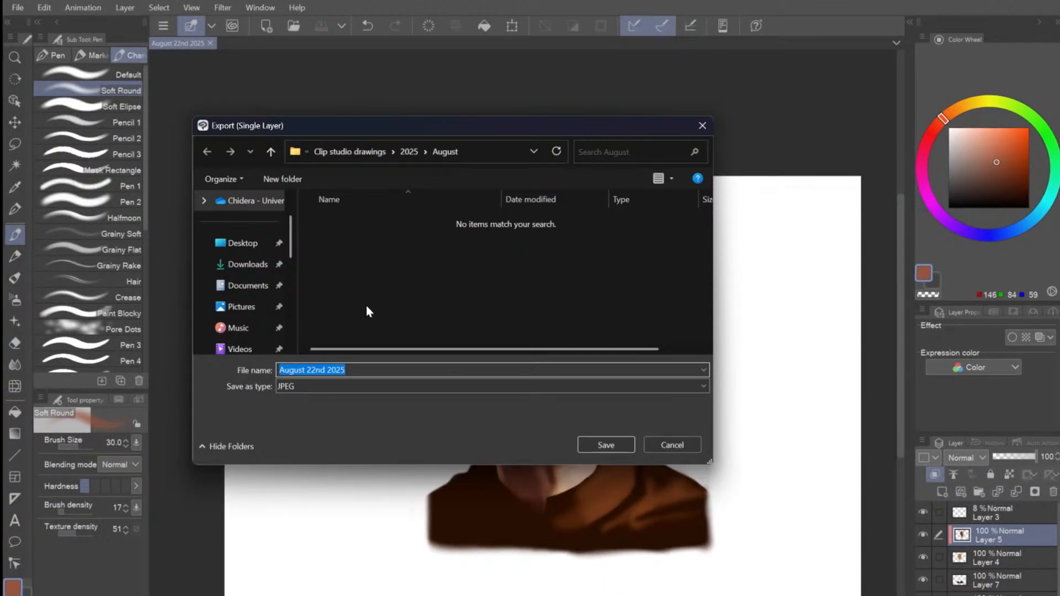
pyautogui.click(373, 153)
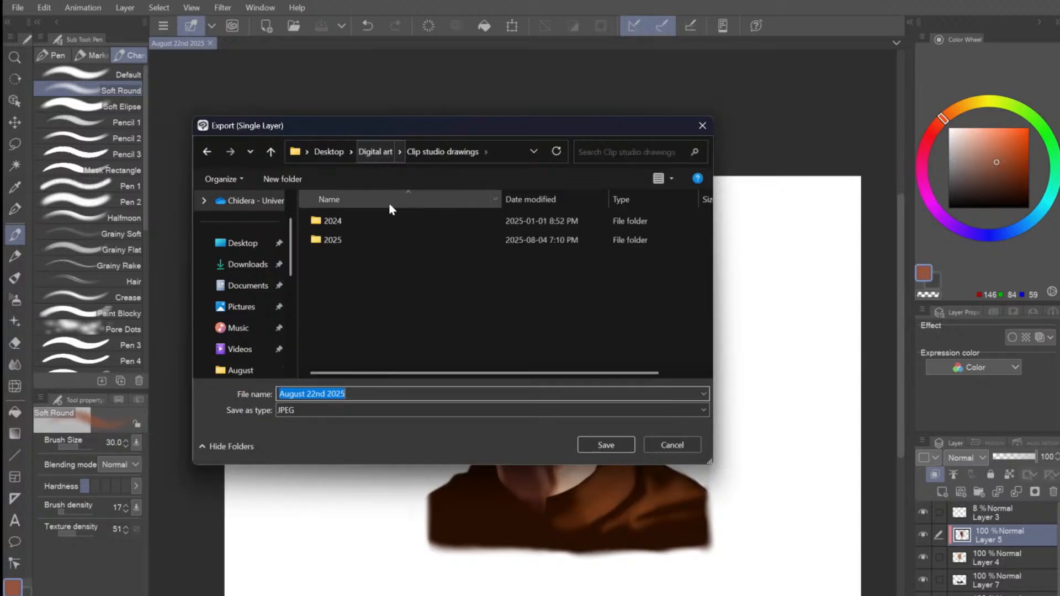
pyautogui.click(374, 152)
pyautogui.doubleClick(395, 258)
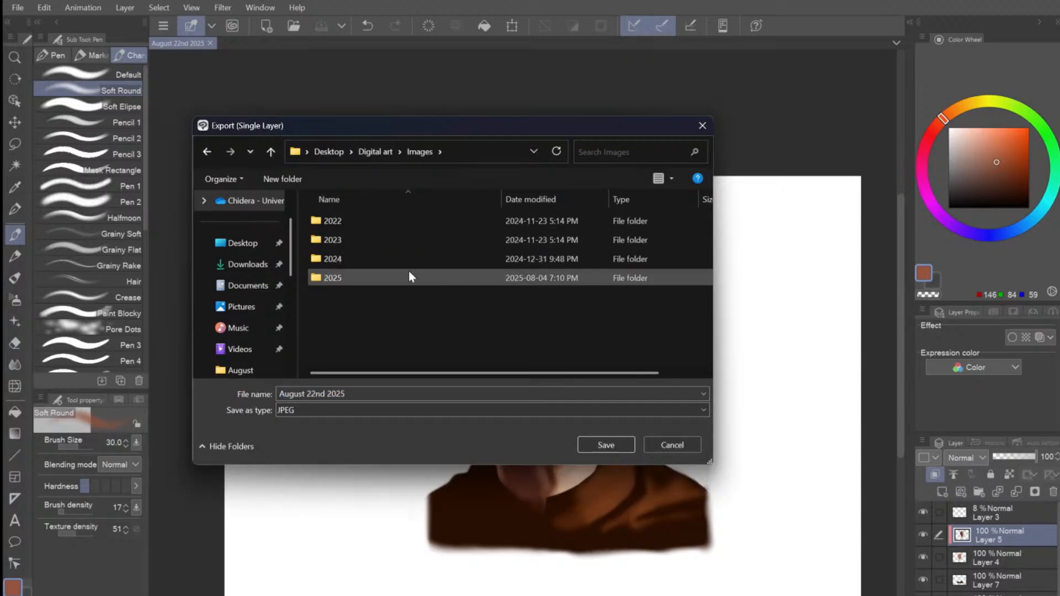
pyautogui.doubleClick(409, 273)
pyautogui.doubleClick(389, 239)
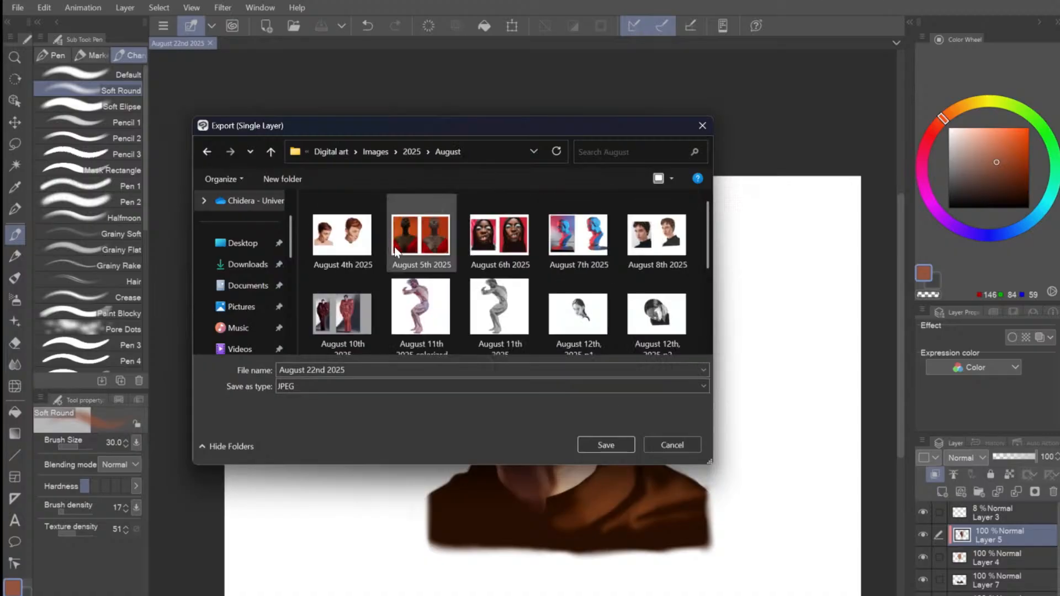
# Export the portrait under the file name August 22nd 2025 at JPEG quality 100.
pyautogui.click(448, 371)
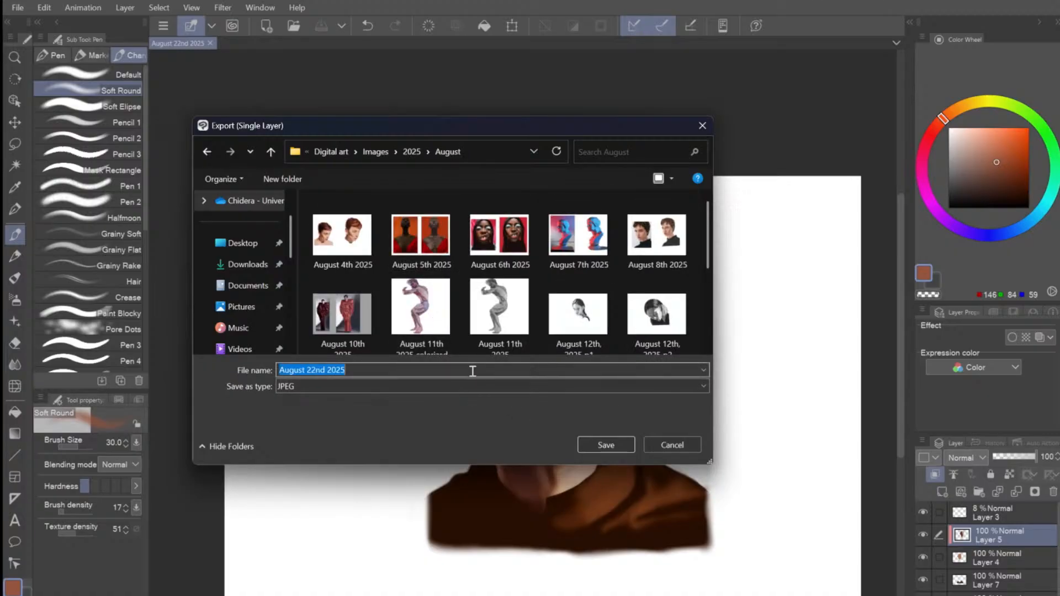
pyautogui.click(448, 371)
pyautogui.click(595, 442)
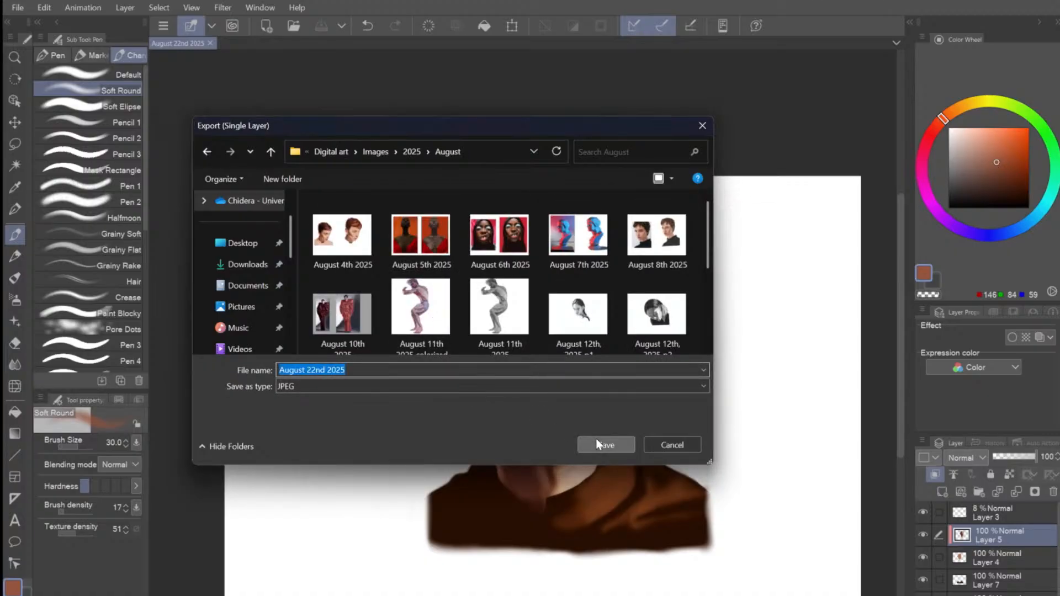
pyautogui.click(687, 116)
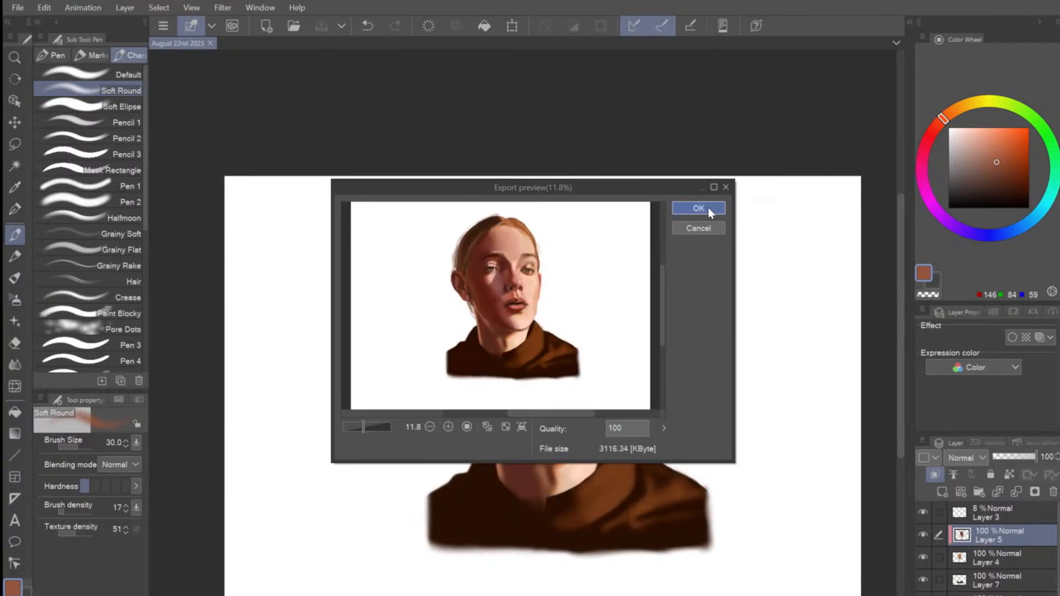
pyautogui.click(708, 207)
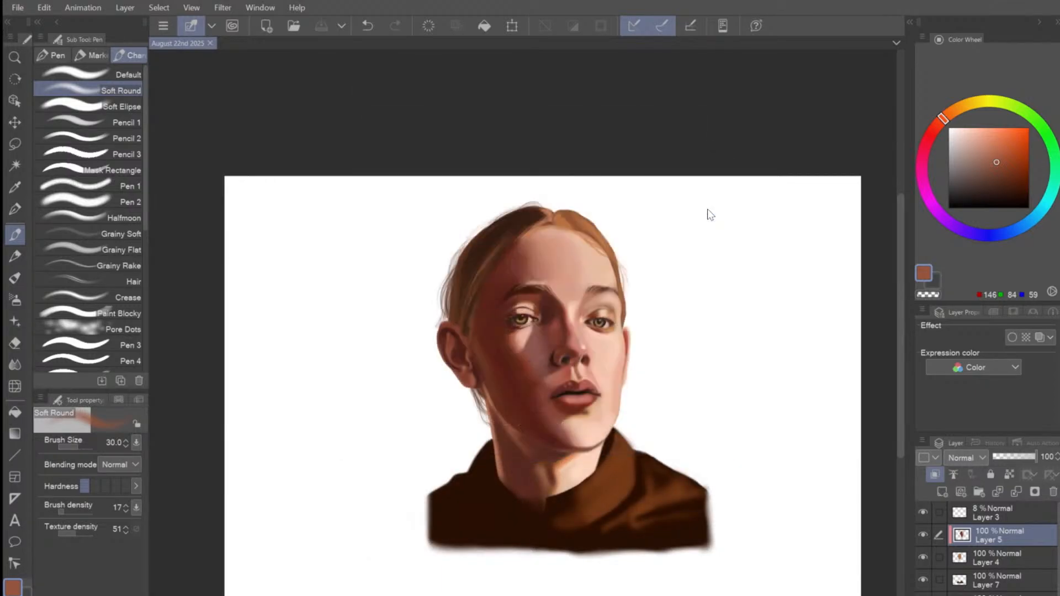
pyautogui.click(18, 8)
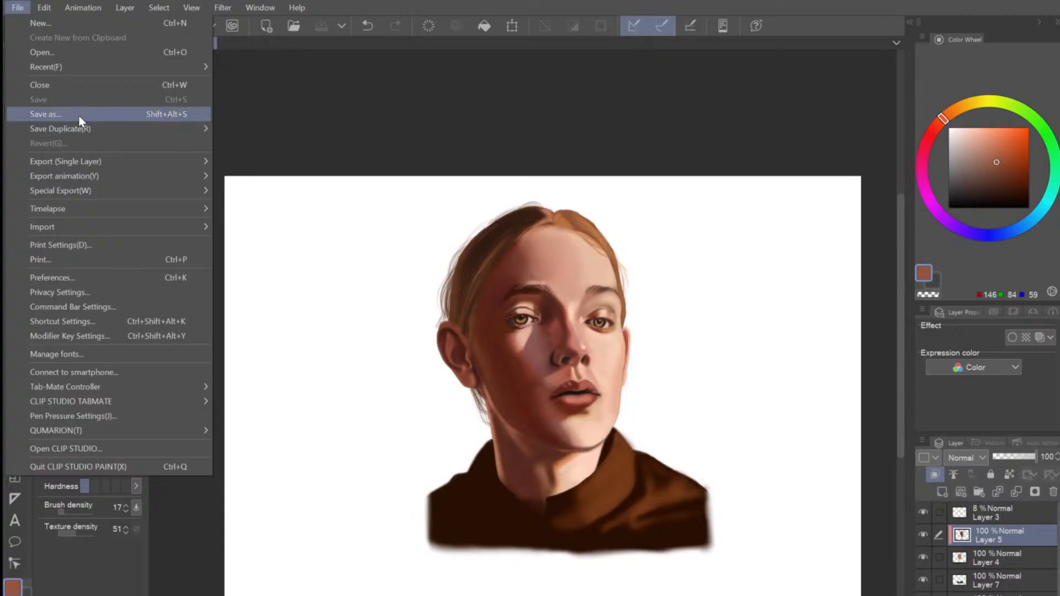
pyautogui.click(299, 141)
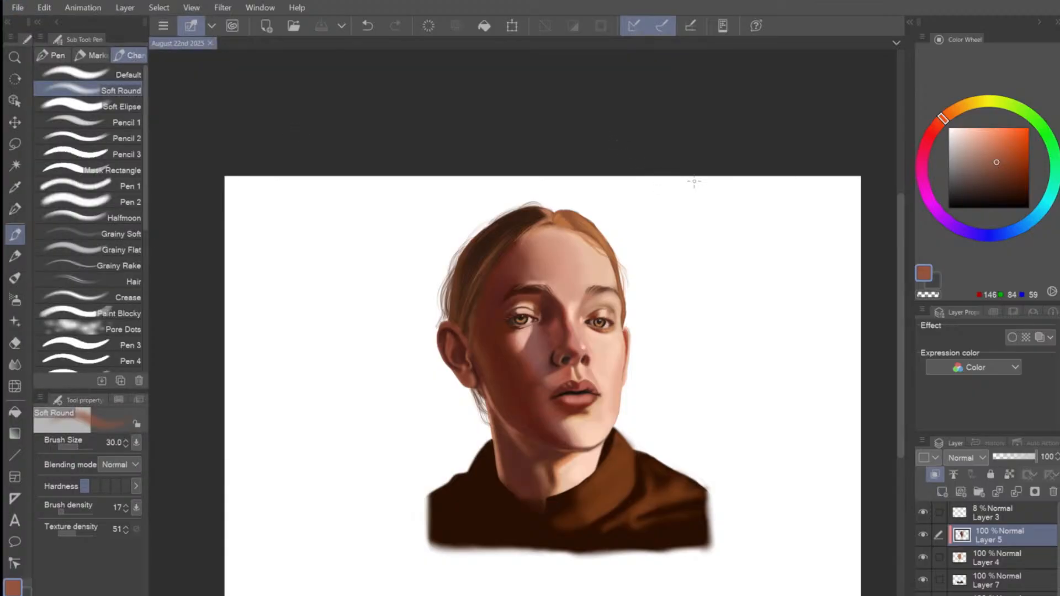
pyautogui.scroll(2, 527, 342)
pyautogui.scroll(-1, 527, 343)
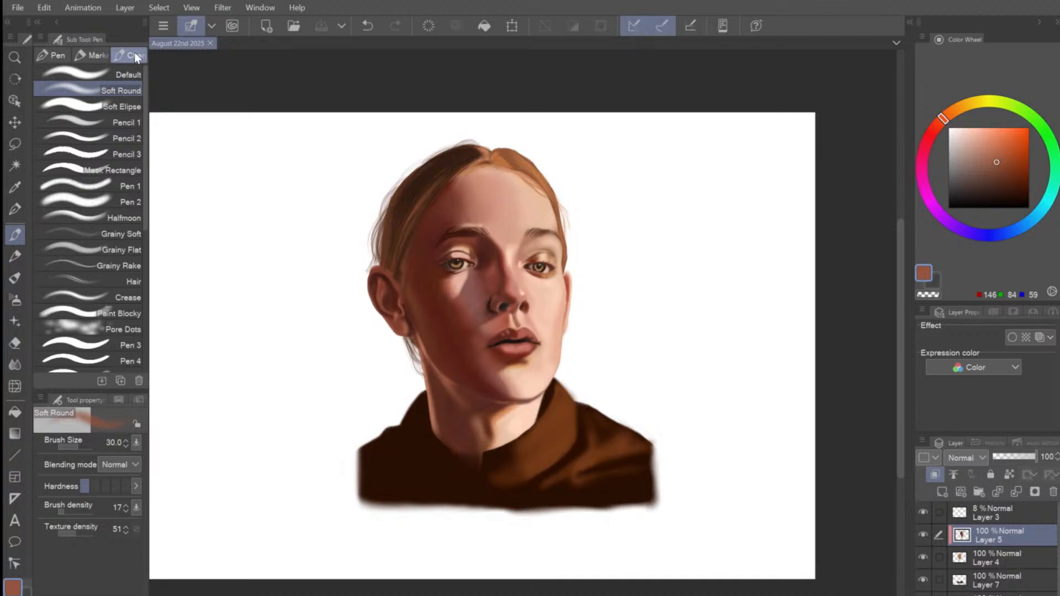
pyautogui.scroll(1, 525, 331)
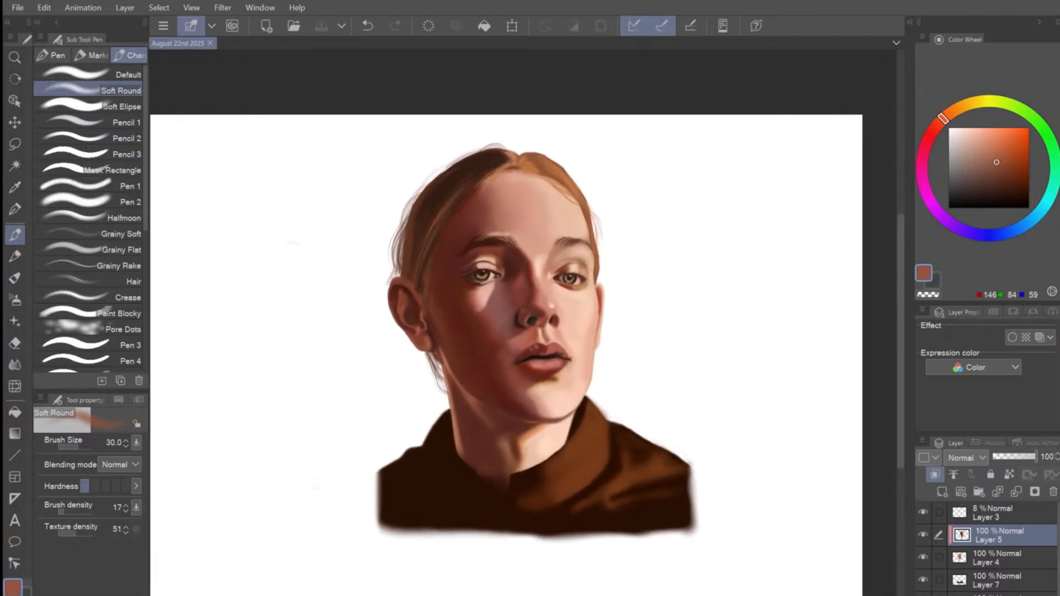